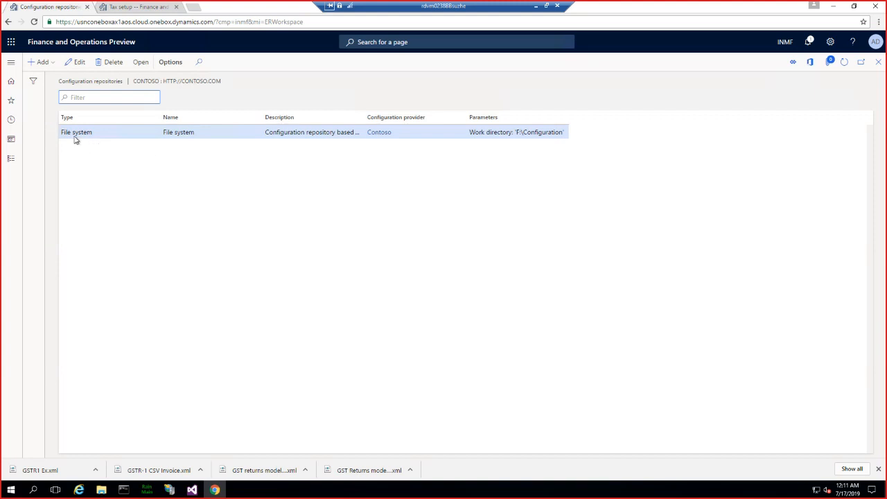
- Review the versions of GSTR-1 CSV, GSTR-2 CSV and GSTR-1 Govt. offline tool CSV in the File system repository, then close the repository pages
left_click(138, 65)
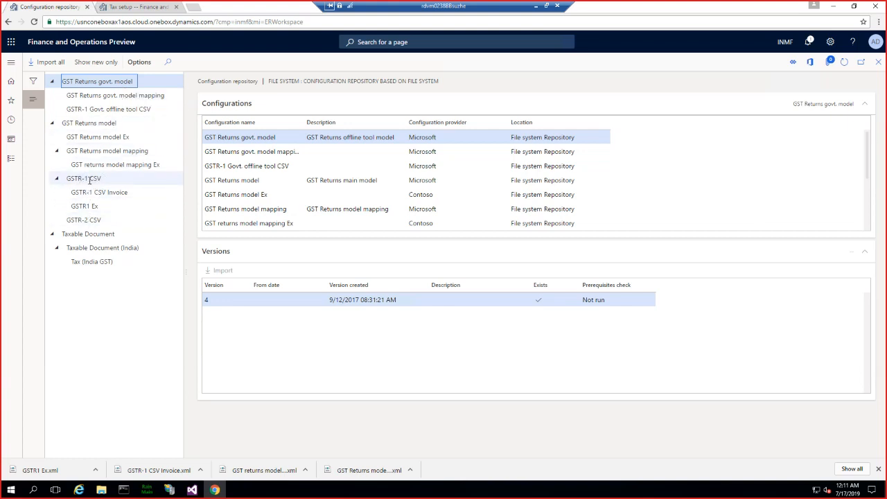
left_click(89, 179)
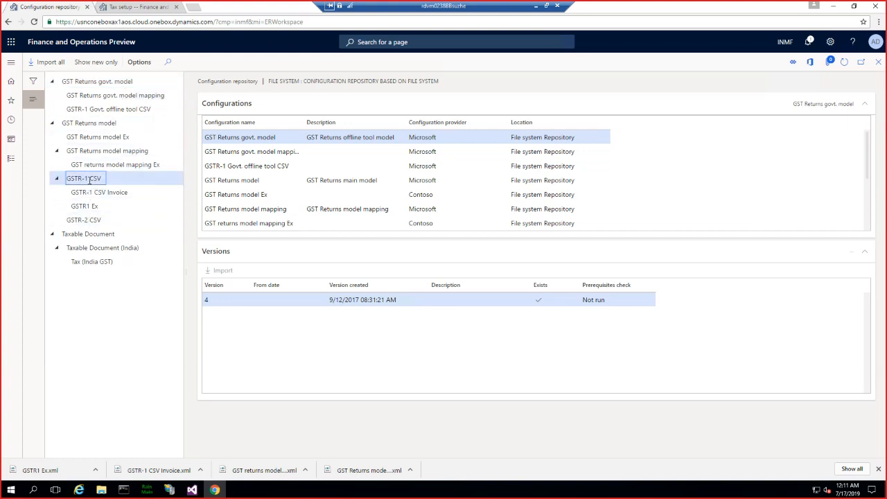
left_click(78, 220)
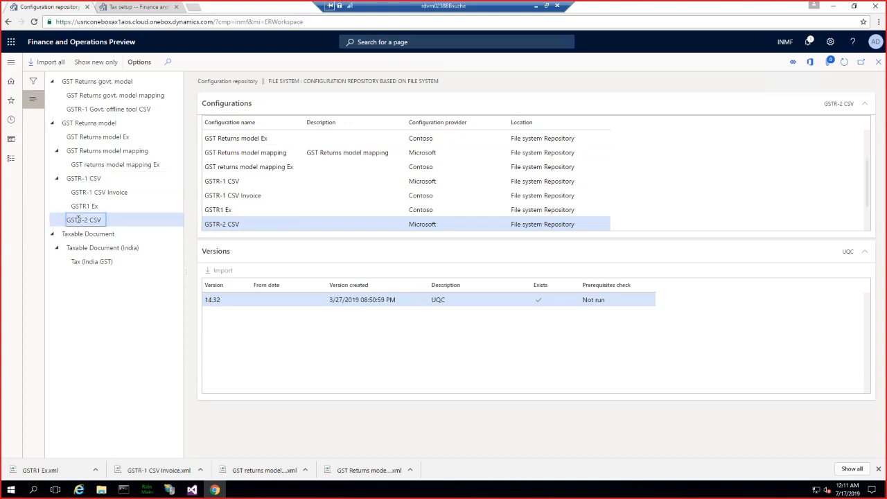
left_click(111, 108)
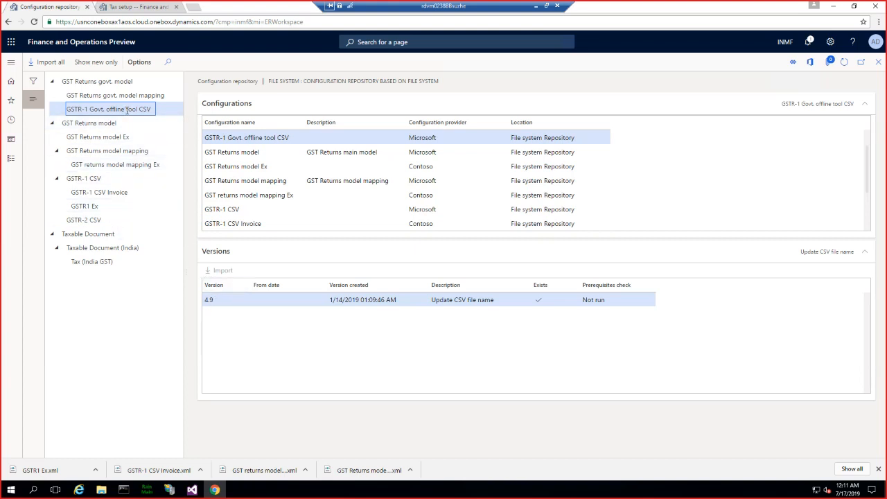
left_click(224, 300)
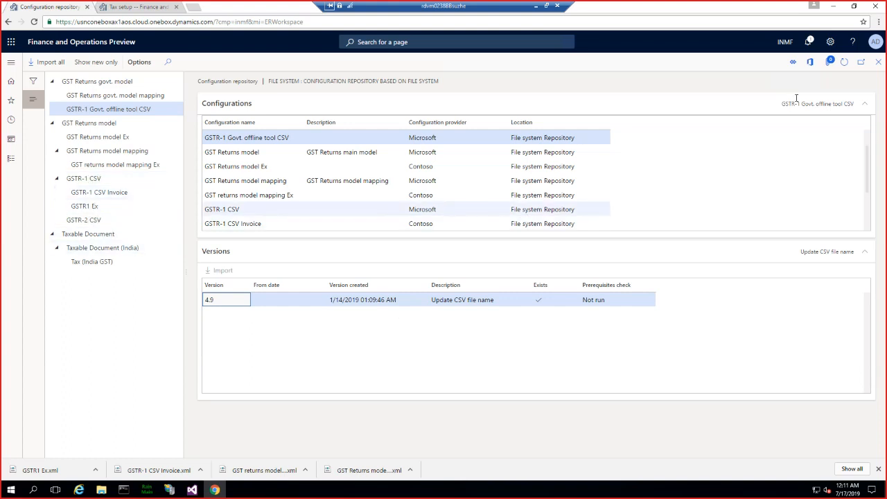
left_click(879, 64)
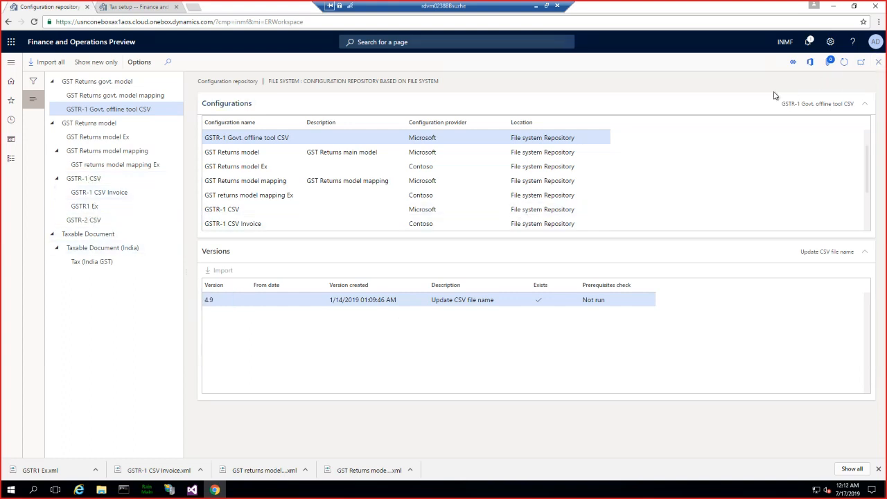
left_click(876, 64)
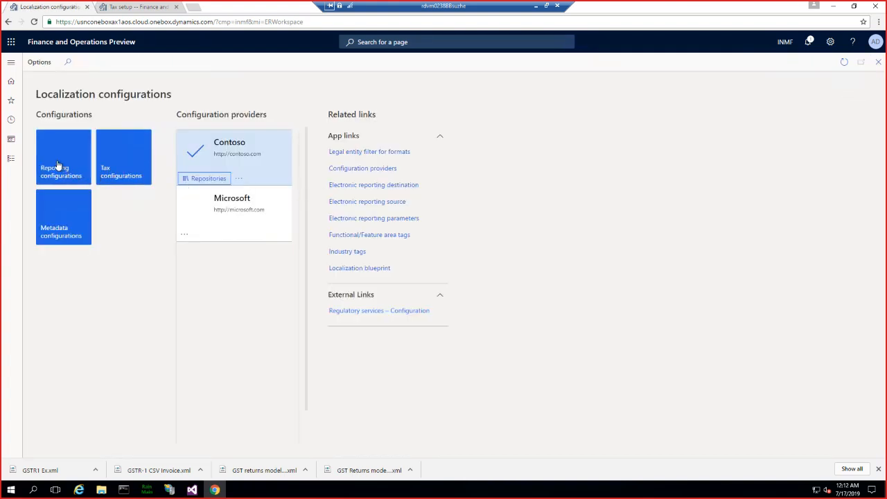
- Open the reporting configurations and expand GST Returns model, GST Returns model mapping and GSTR-1 CSV to view their child configurations
left_click(57, 164)
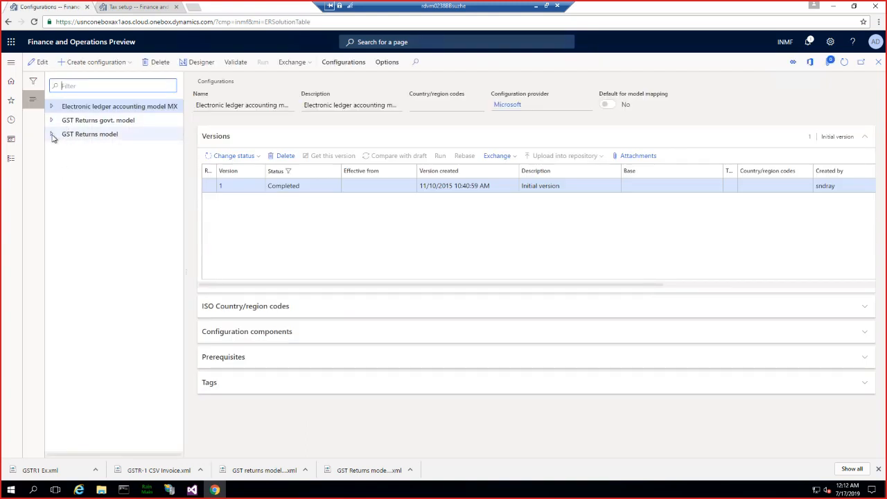
left_click(51, 134)
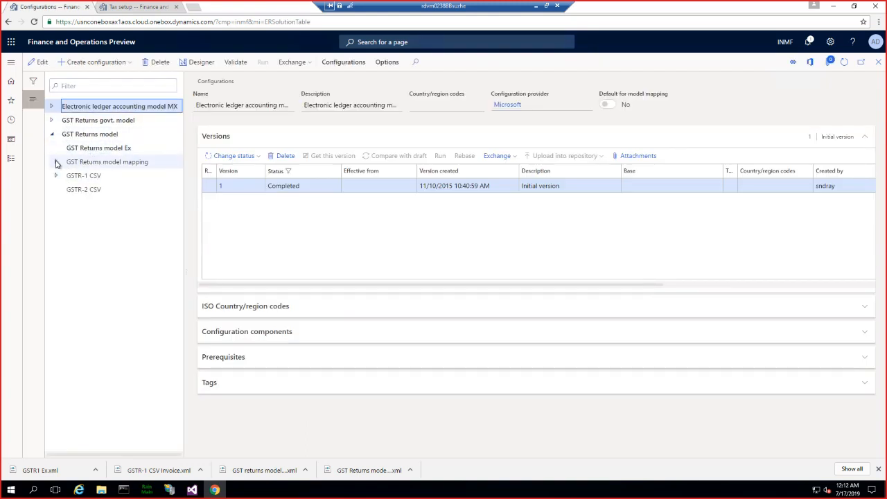
left_click(56, 161)
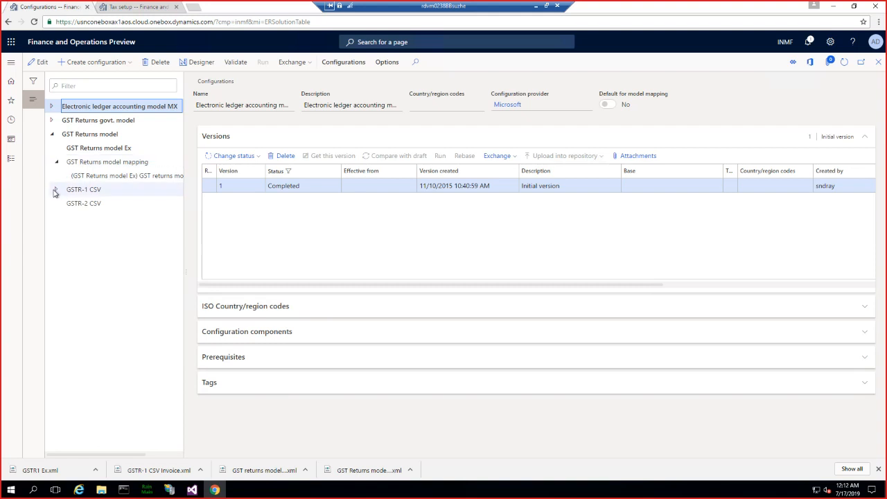
left_click(55, 190)
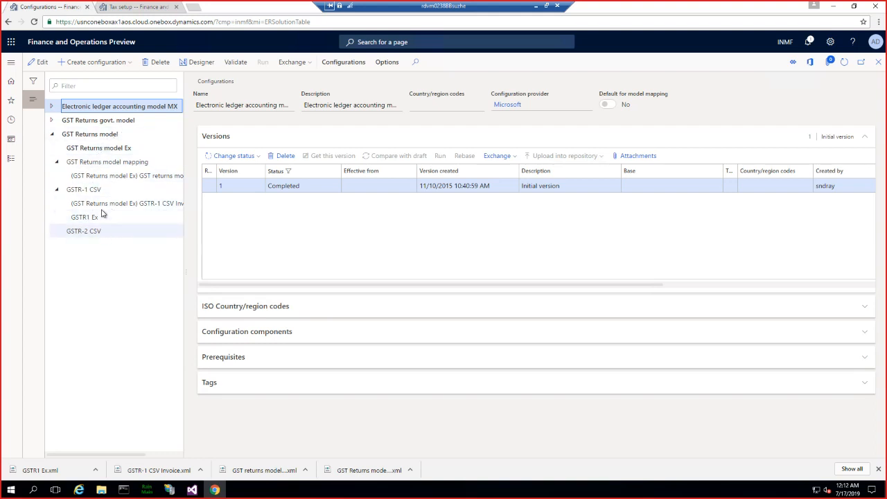
- Open Tax setup under Tax configuration in the Tax module
left_click(12, 65)
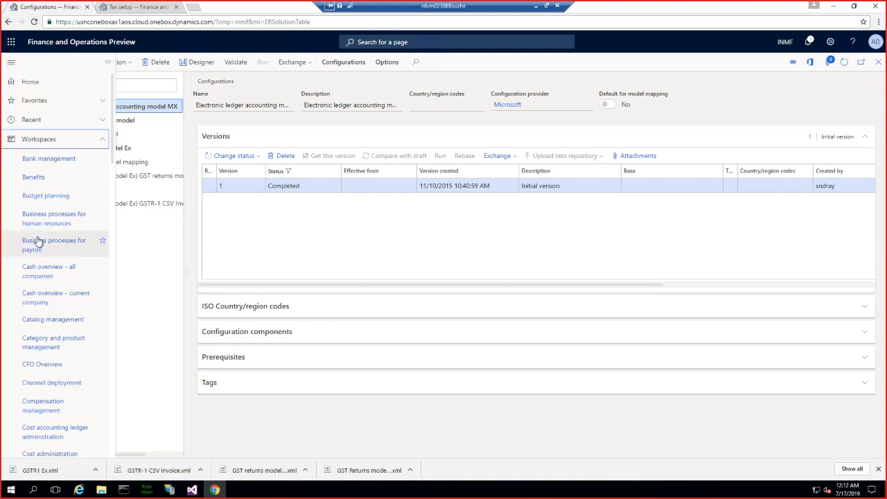
scroll(38, 241, "down", 3)
scroll(38, 241, "down", 12)
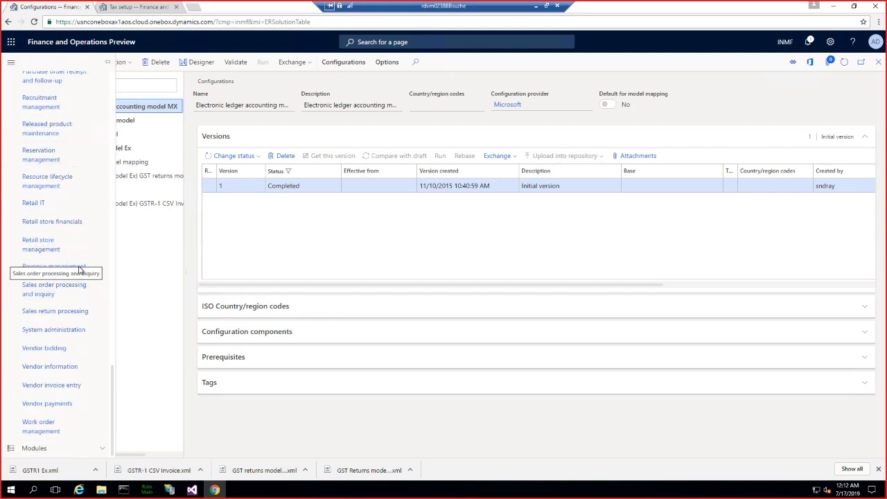
scroll(80, 268, "up", 10)
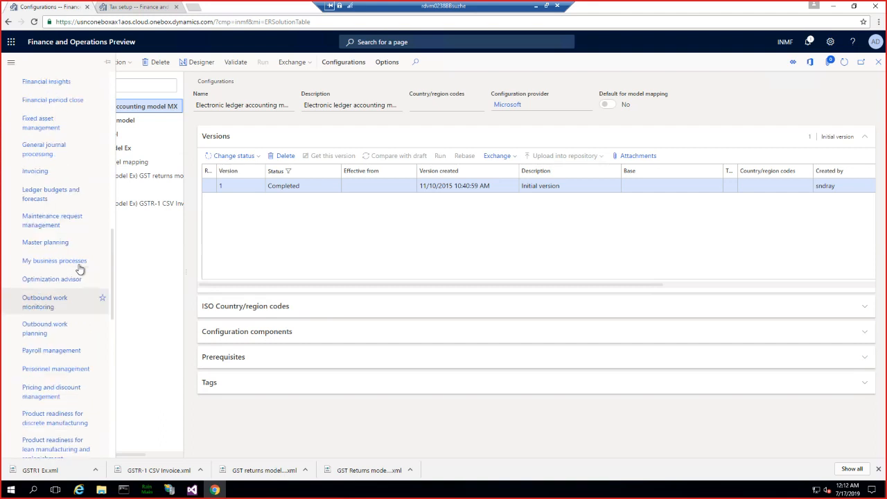
scroll(79, 268, "up", 8)
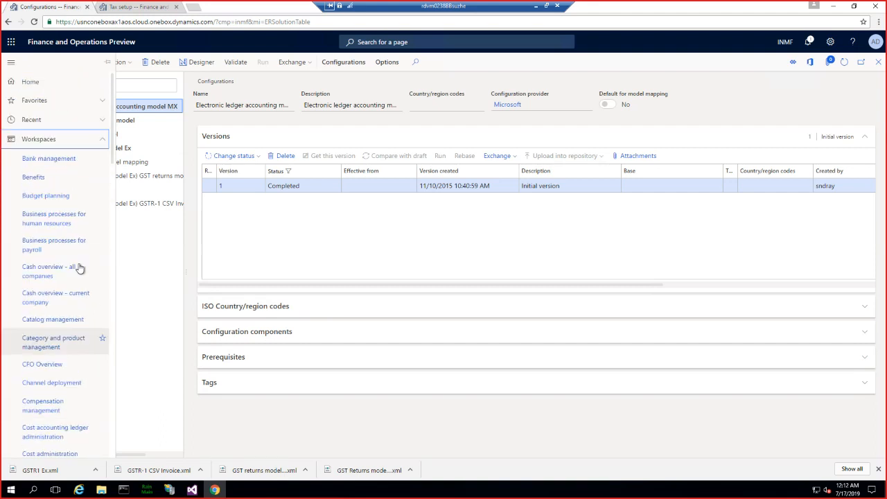
left_click(102, 139)
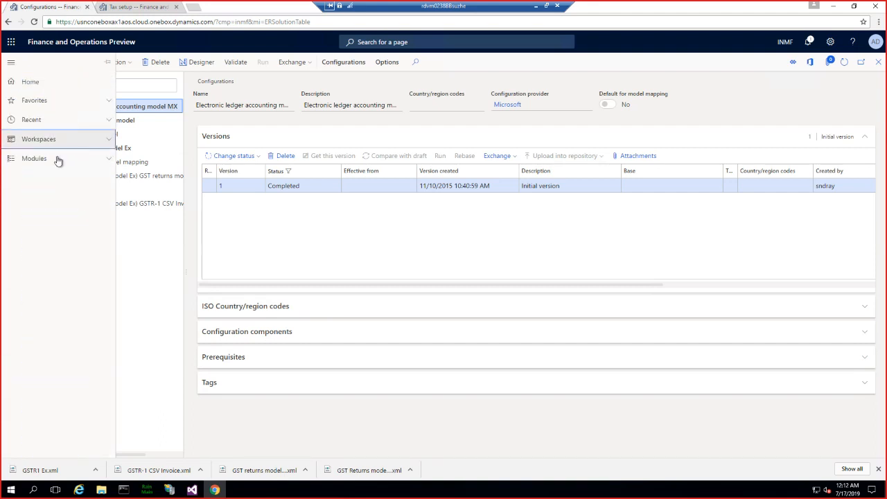
left_click(31, 160)
scroll(60, 312, "down", 5)
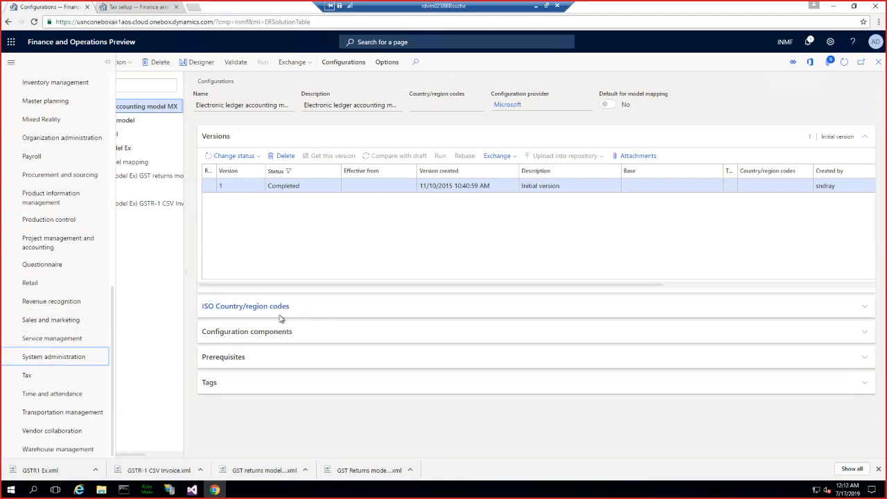
left_click(50, 378)
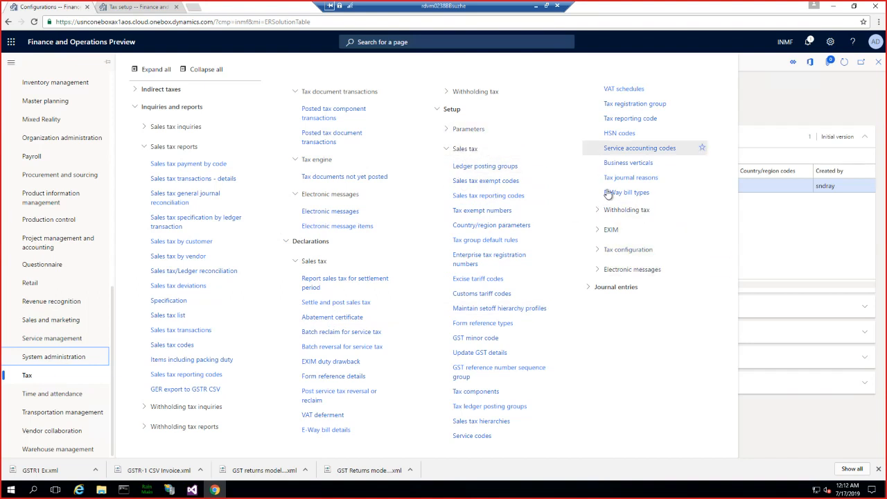
left_click(607, 250)
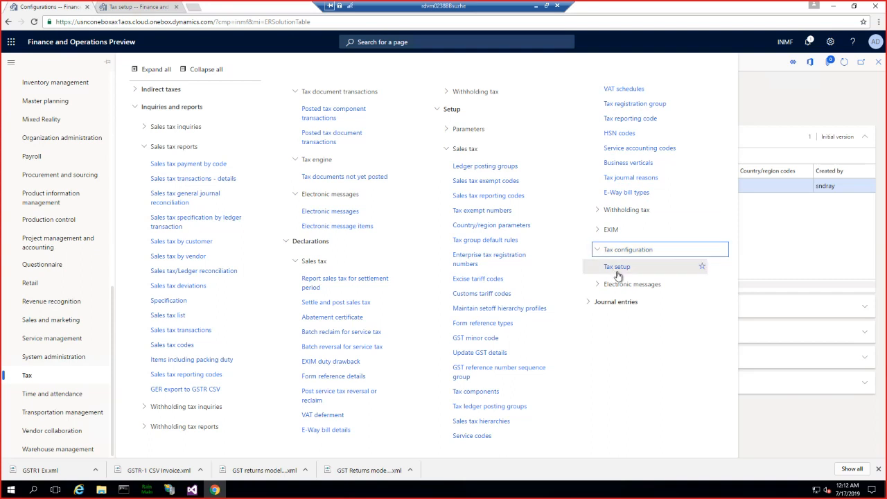
left_click(615, 268)
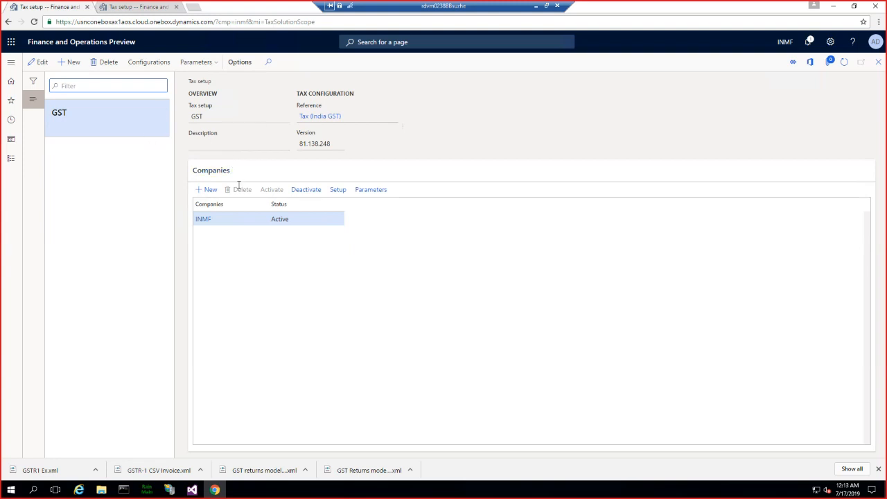
- Open the GST setup's report configurations in edit mode and highlight the GSTR-1 CSV name to examine its selection and report controller
left_click(137, 63)
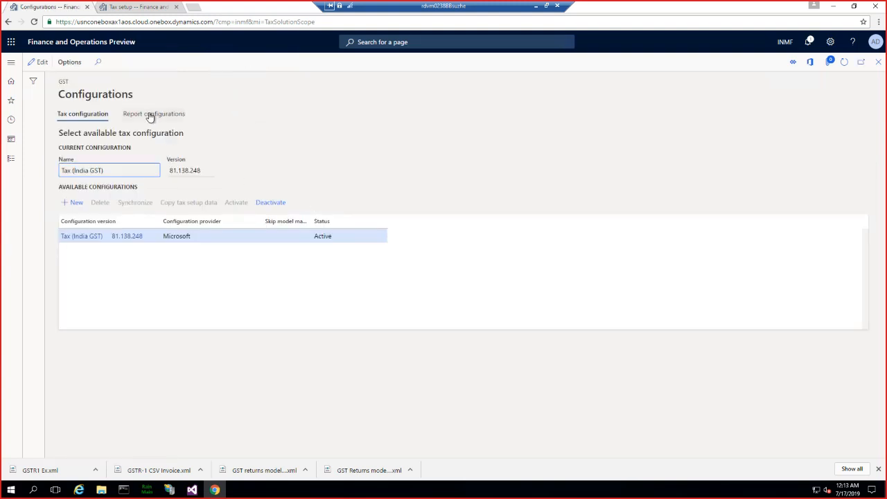
left_click(150, 116)
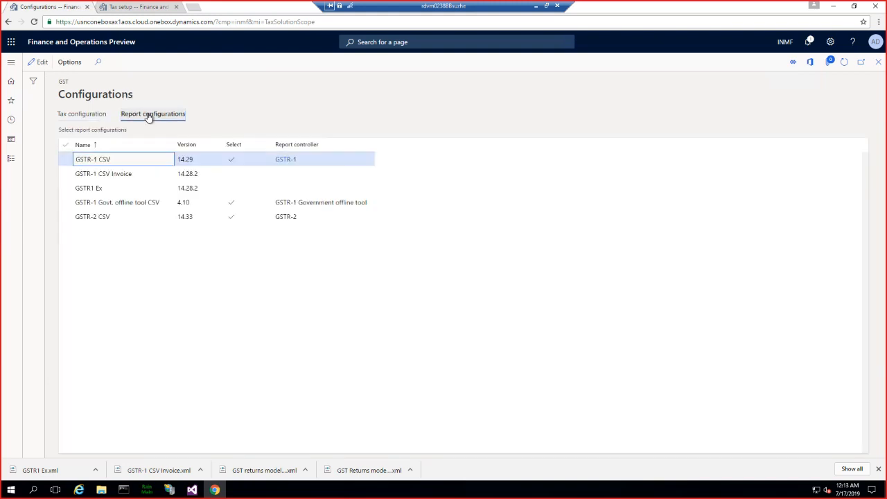
left_click(40, 66)
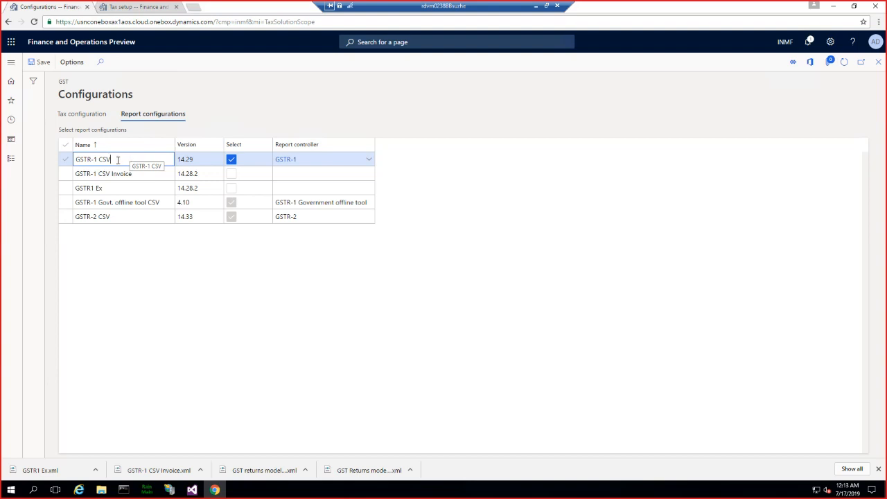
left_click_drag(112, 160, 73, 161)
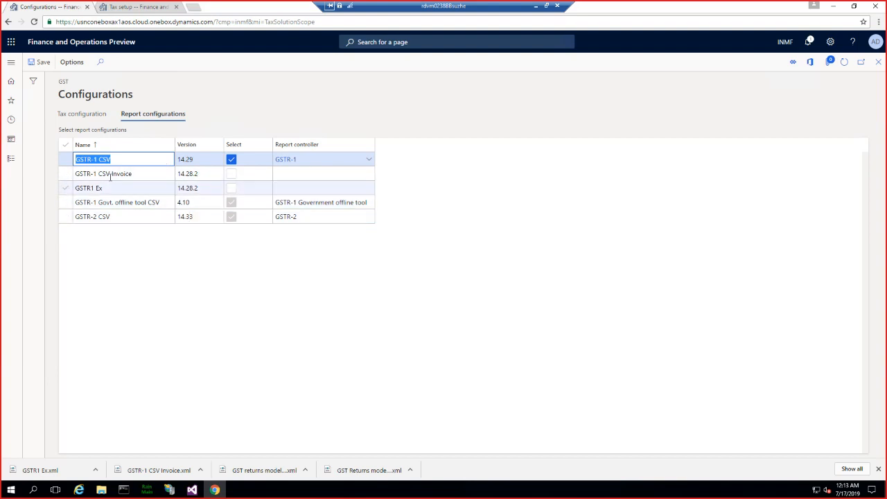
- Open the GER export to GSTR CSV report, choose GSTR-1 CSV as its configuration, and cancel the export
left_click(10, 63)
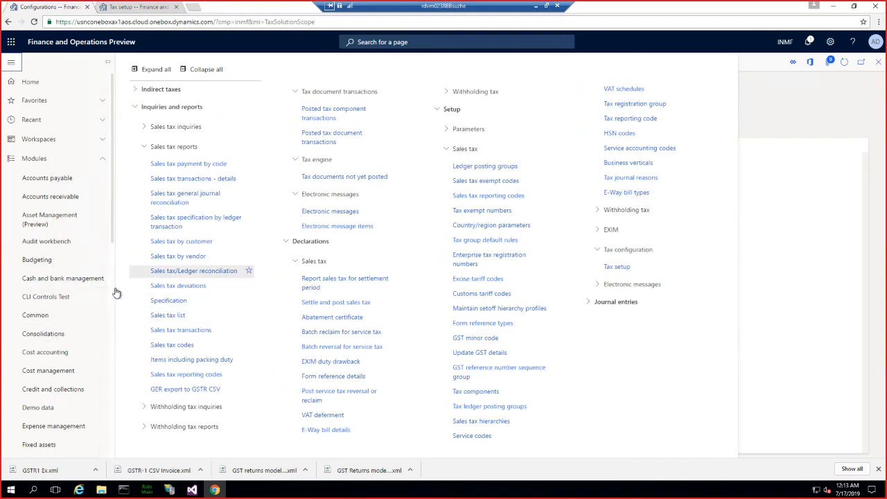
left_click(185, 389)
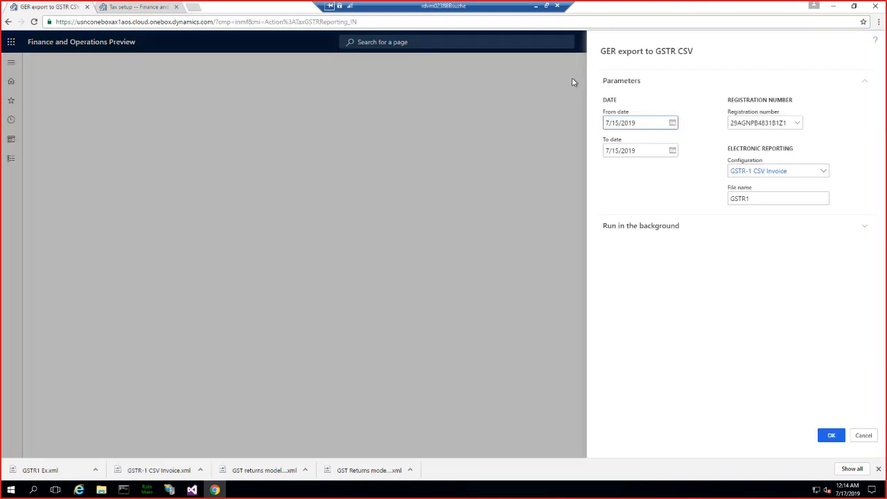
left_click(824, 172)
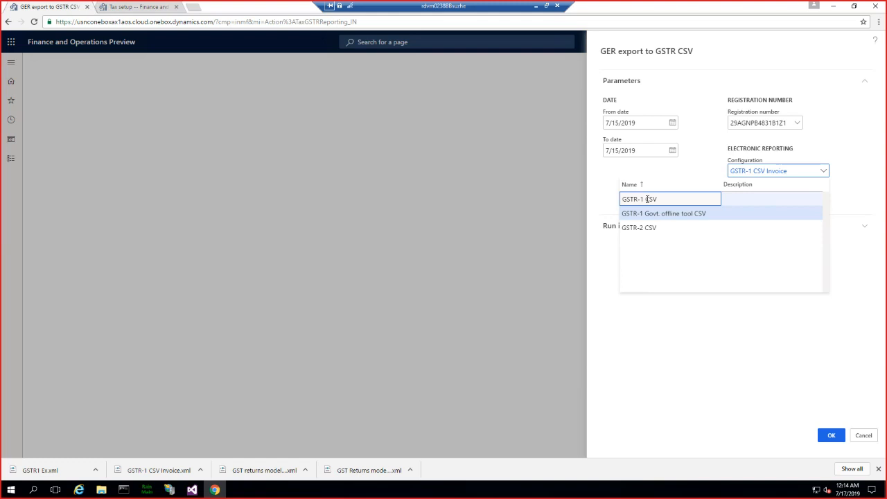
left_click(646, 199)
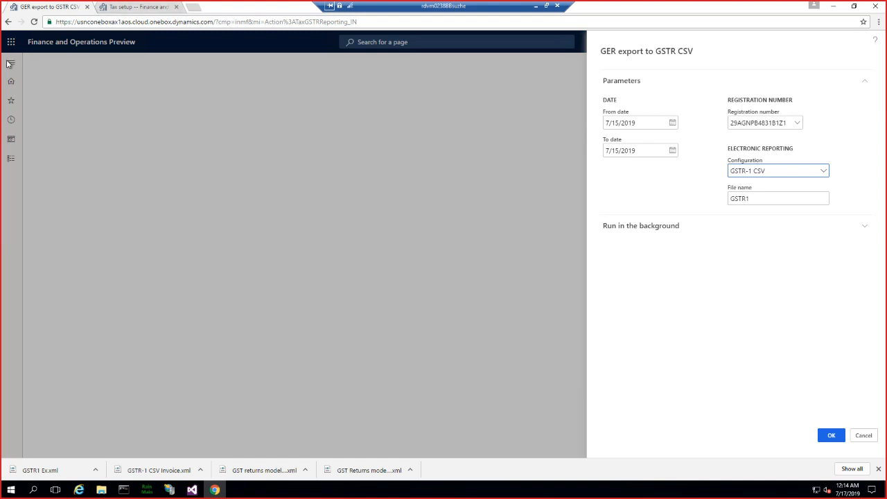
left_click(859, 437)
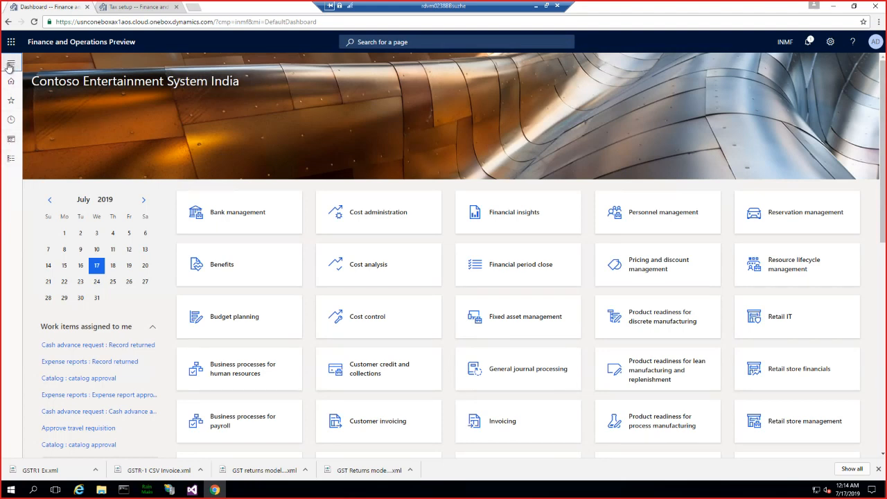
- Open the Electronic reporting workspace
left_click(6, 63)
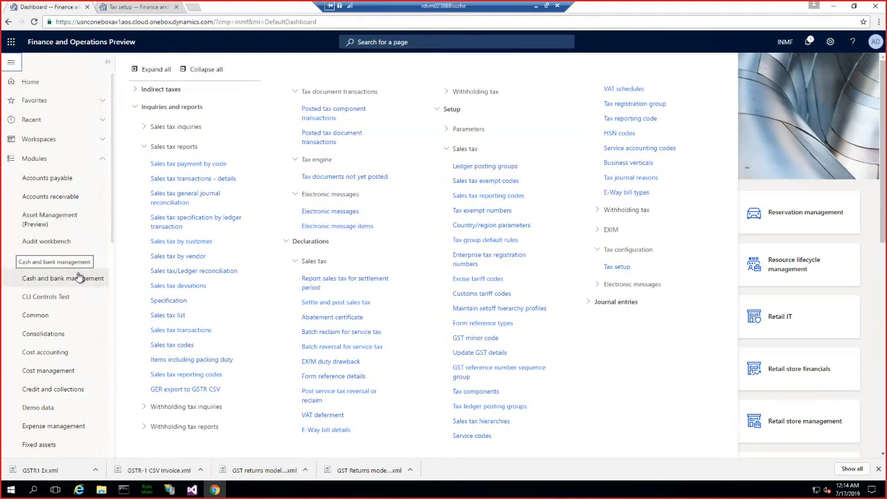
left_click(102, 142)
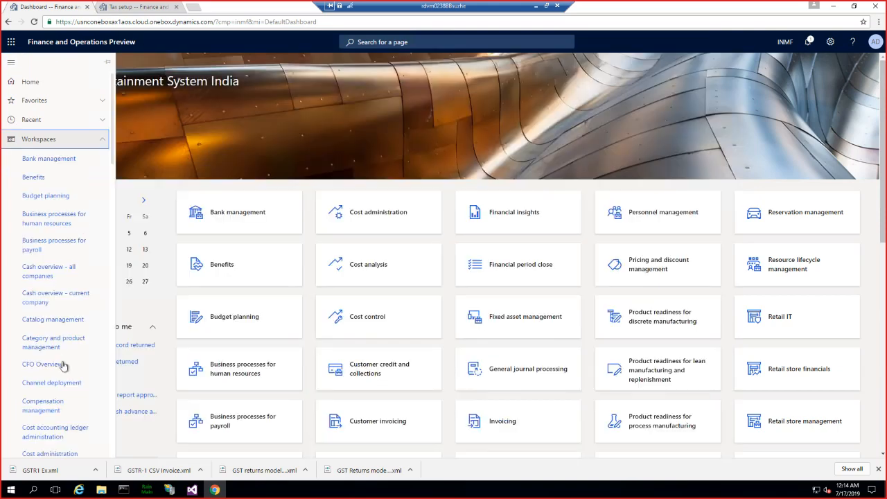
scroll(63, 362, "down", 8)
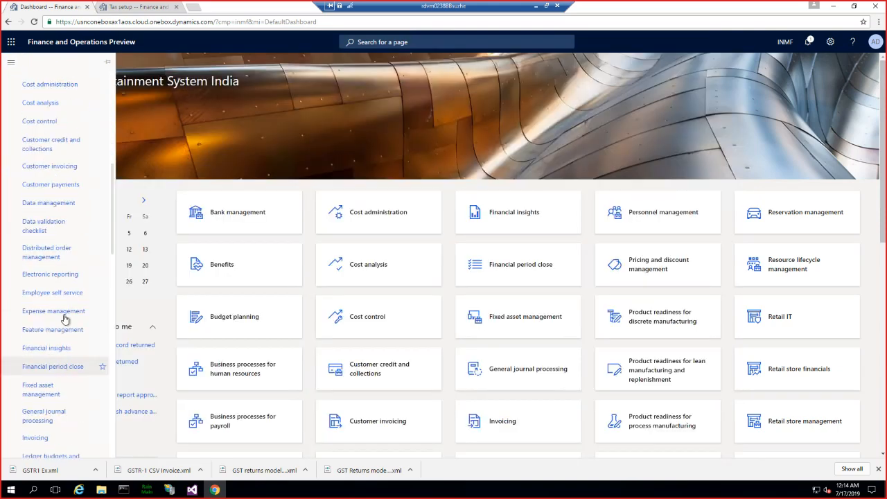
left_click(50, 275)
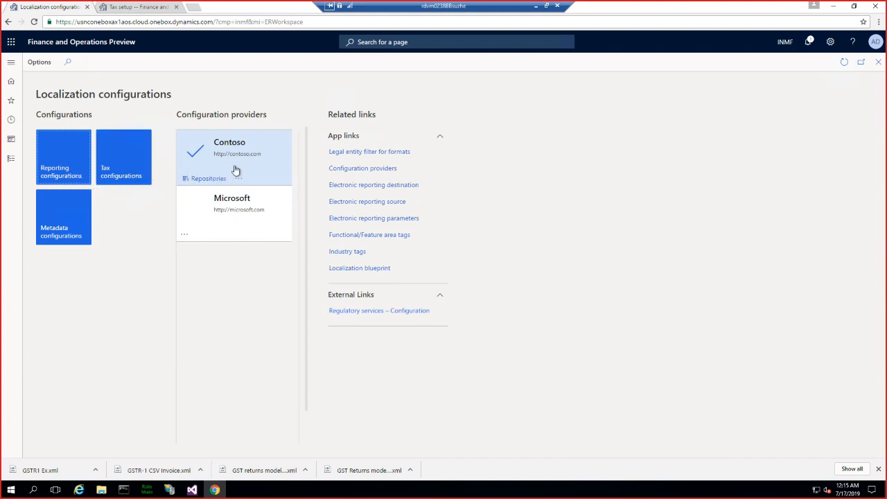
left_click(358, 172)
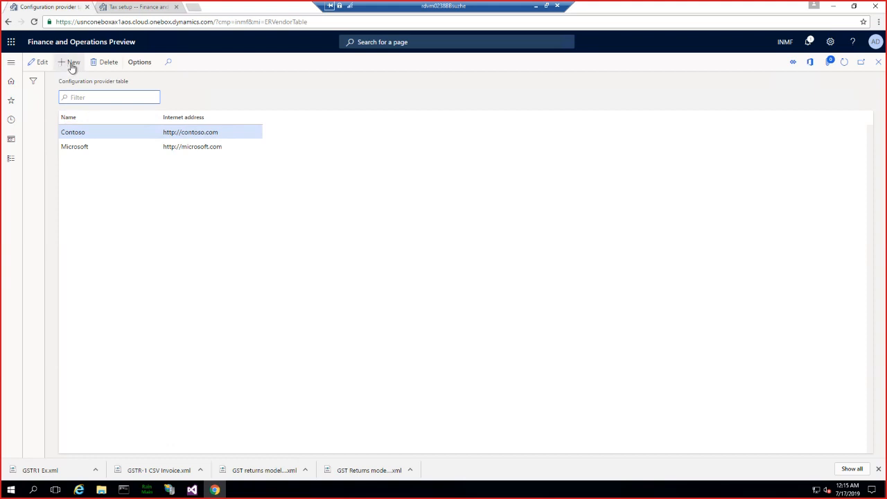
left_click(71, 64)
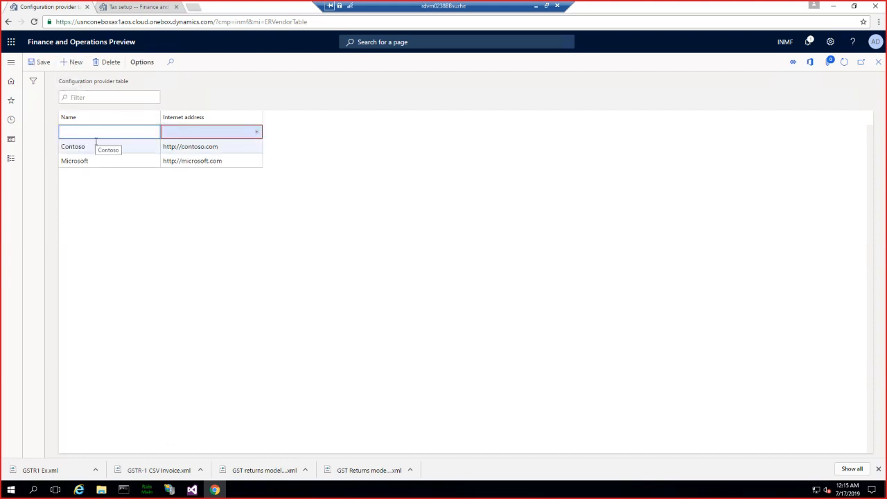
type("TechDemo")
key("Tab")
type("htt")
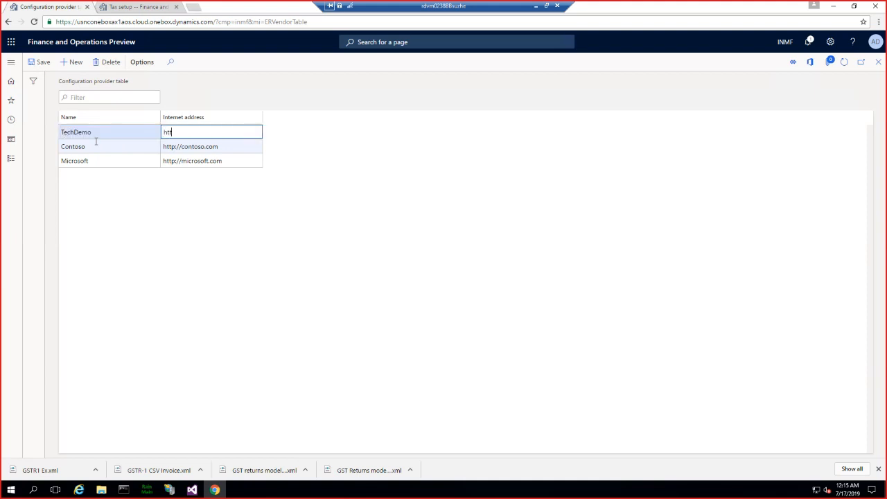
type("p://contoso")
key("BackSpace")
key("BackSpace")
key("BackSpace")
key("BackSpace")
key("BackSpace")
key("BackSpace")
key("BackSpace")
type("techtalk.com")
left_click(879, 63)
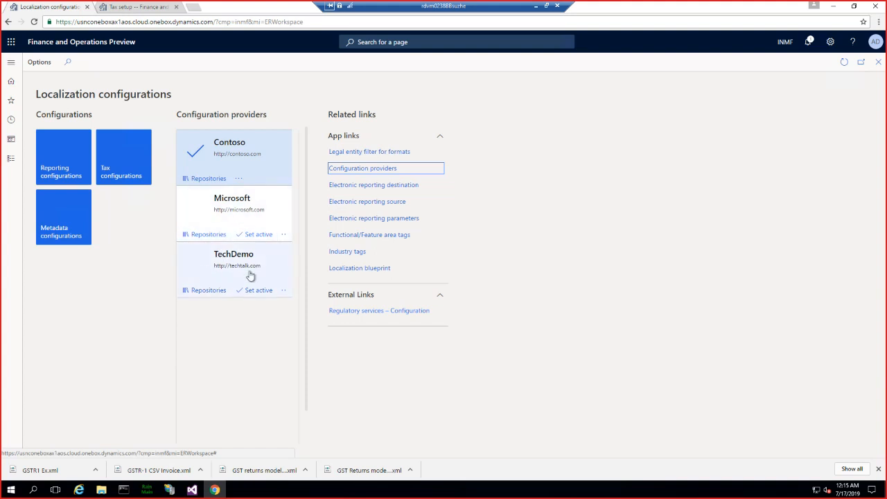
- Set TechDemo as the active configuration provider
left_click(264, 291)
left_click(265, 293)
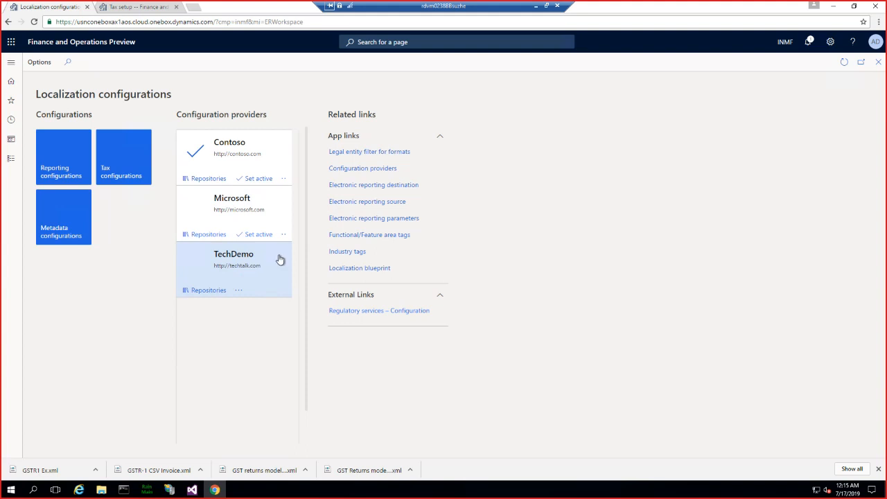
left_click(238, 290)
left_click(246, 308)
- Open the reporting configurations and select GSTR-1 CSV under GST Returns model, with its child configurations expanded
left_click(61, 165)
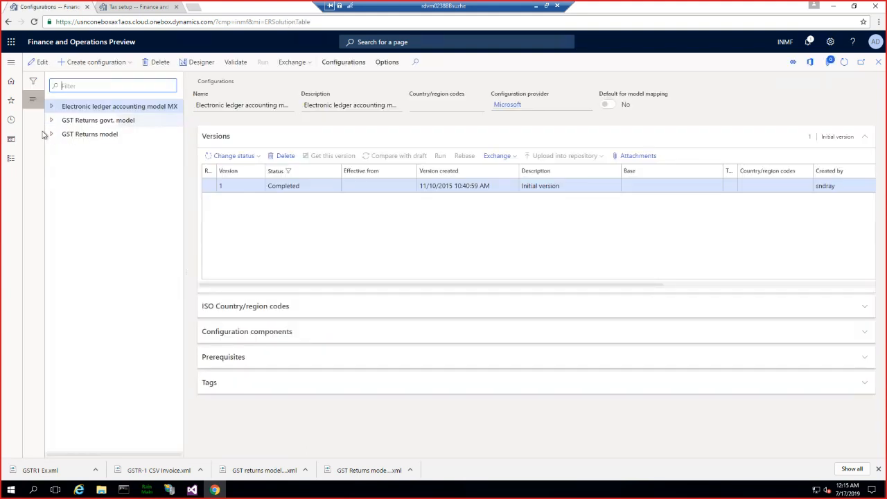
left_click(51, 135)
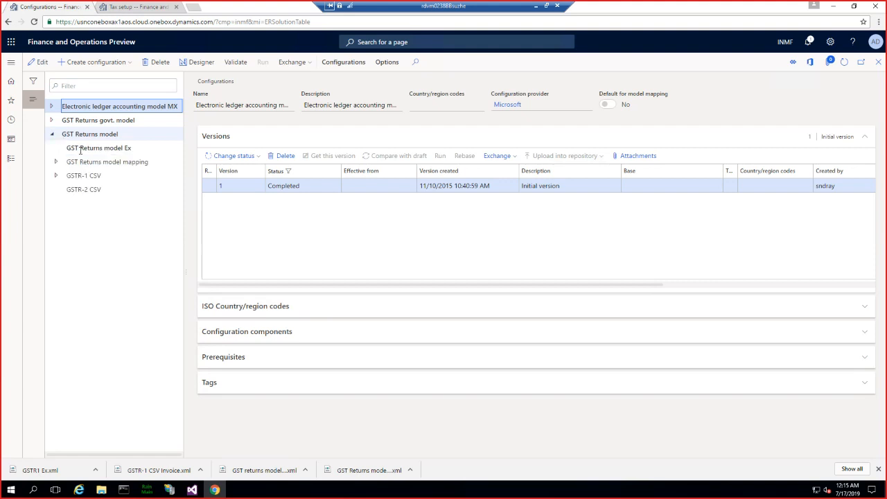
left_click(57, 176)
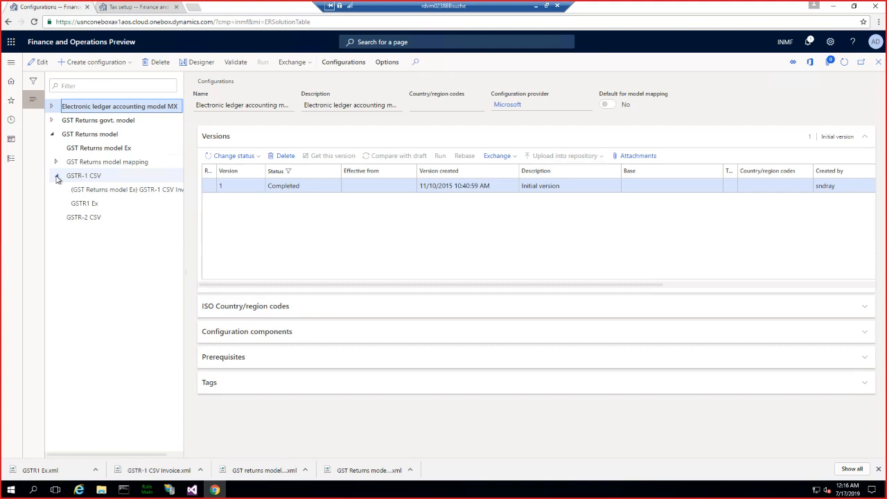
left_click(86, 176)
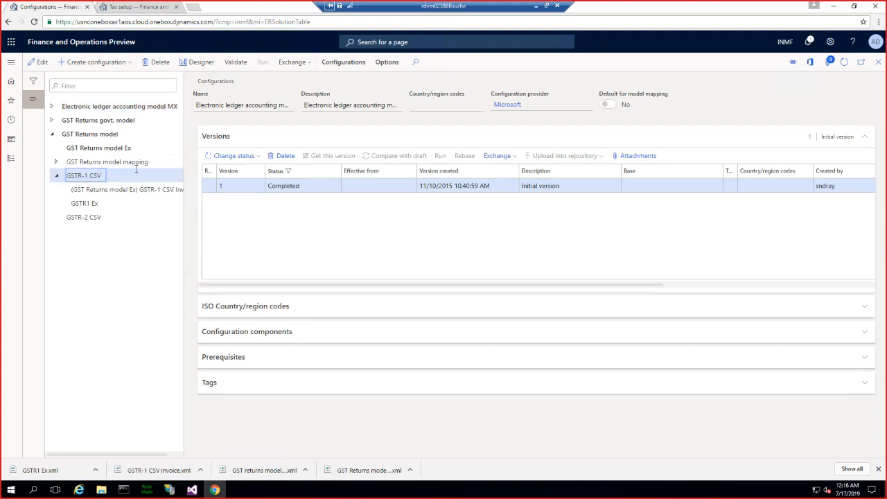
- Create a configuration named GSTR-1 CSV short HSN derived from GSTR-1 CSV, using GST Returns model version 12
left_click(120, 66)
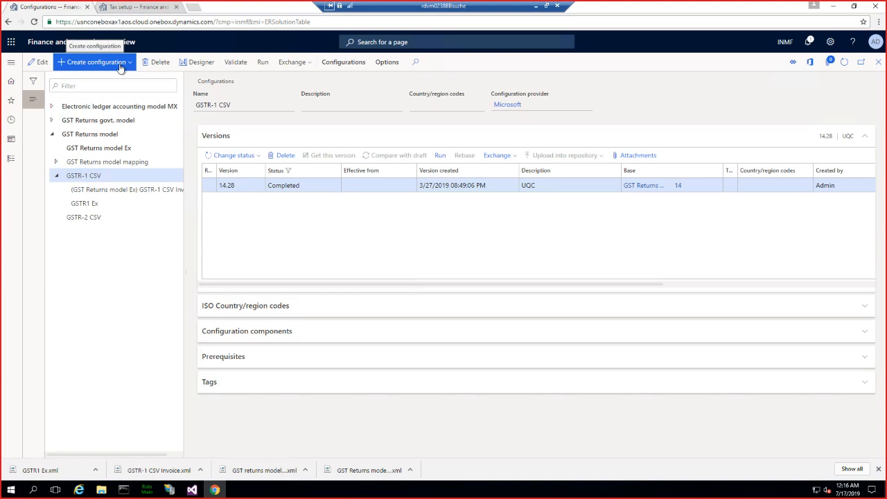
left_click(86, 131)
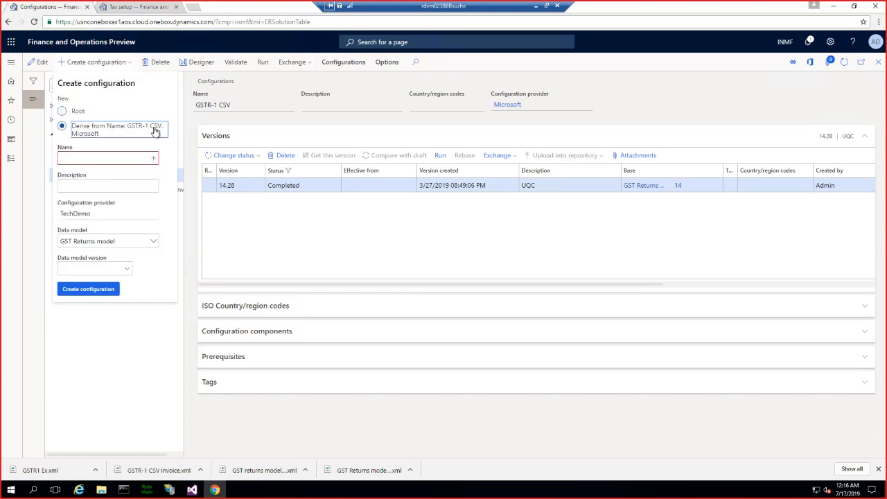
left_click(85, 159)
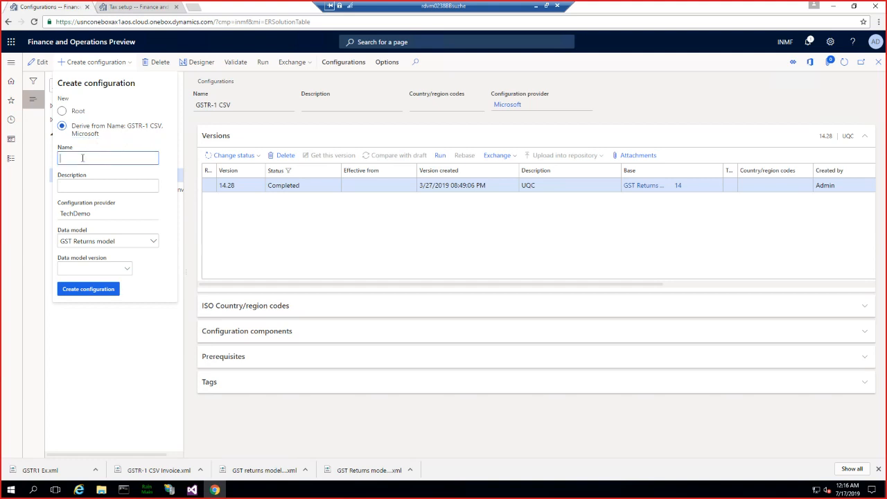
type("GSTR-1 CSV short HSN")
left_click(84, 269)
left_click(124, 271)
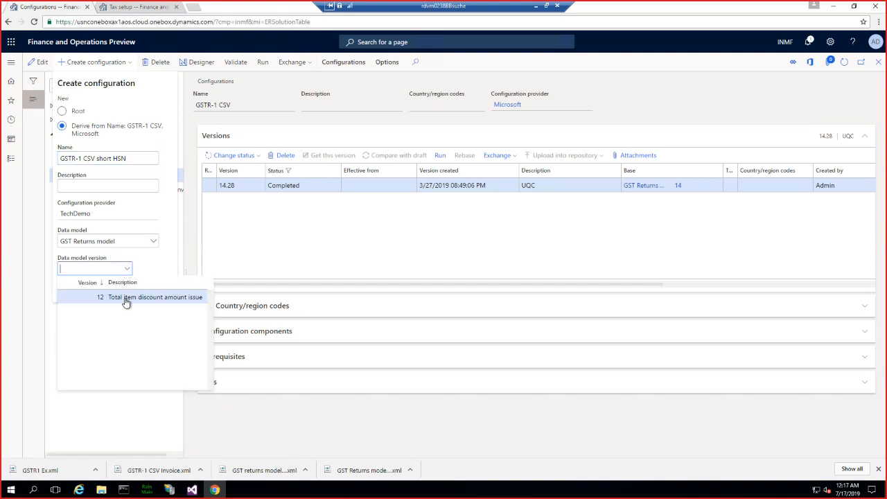
left_click(125, 298)
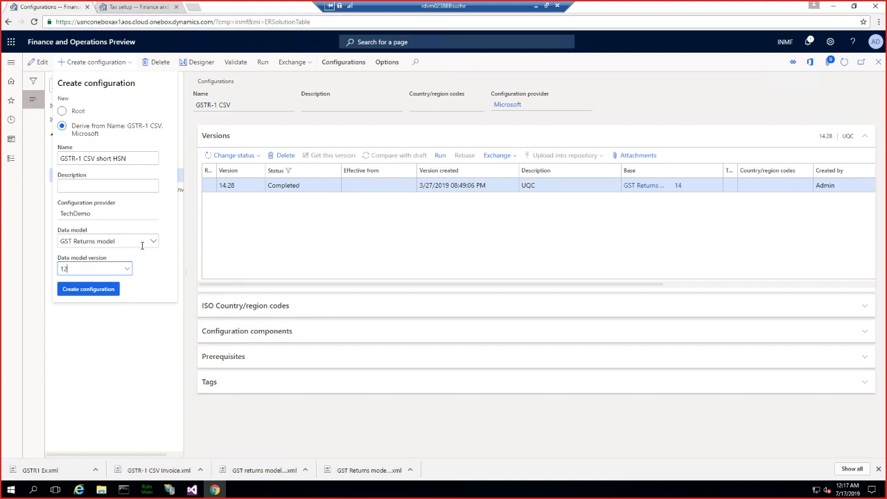
left_click(90, 291)
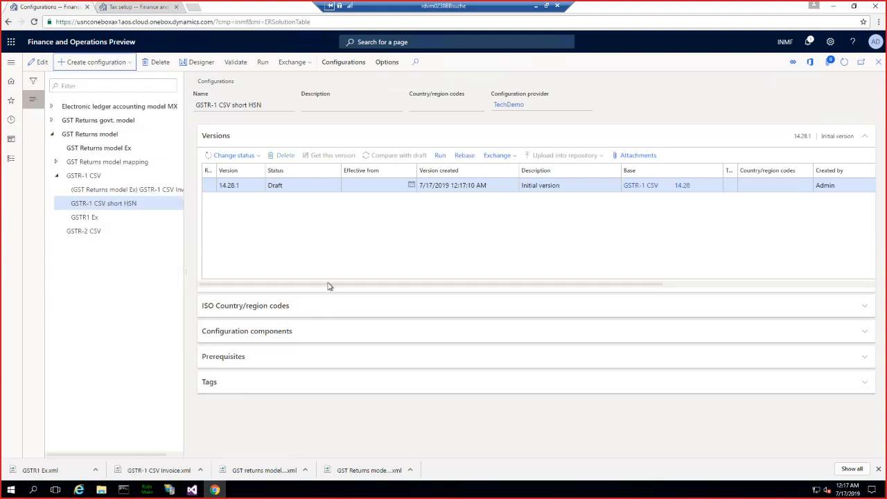
- Open GSTR-1 CSV short HSN in the format designer and expand Invoice and bill of supply down to the elements of its Lines sequence
left_click(199, 65)
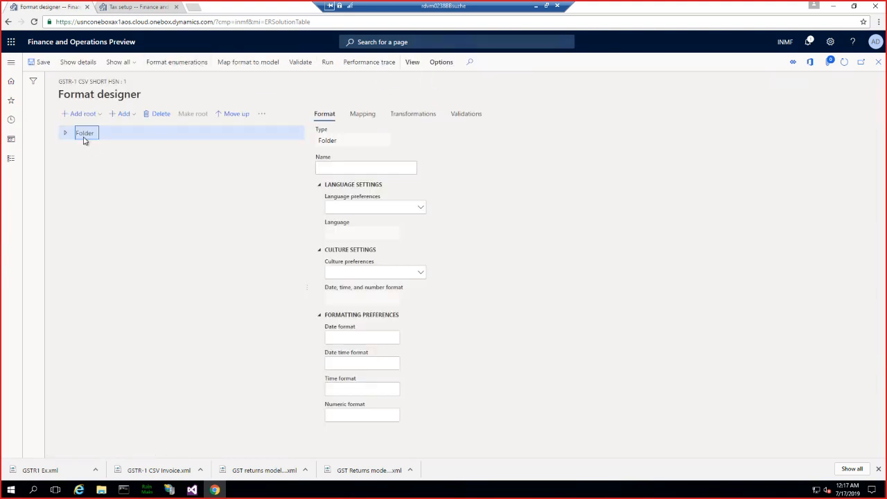
left_click(66, 136)
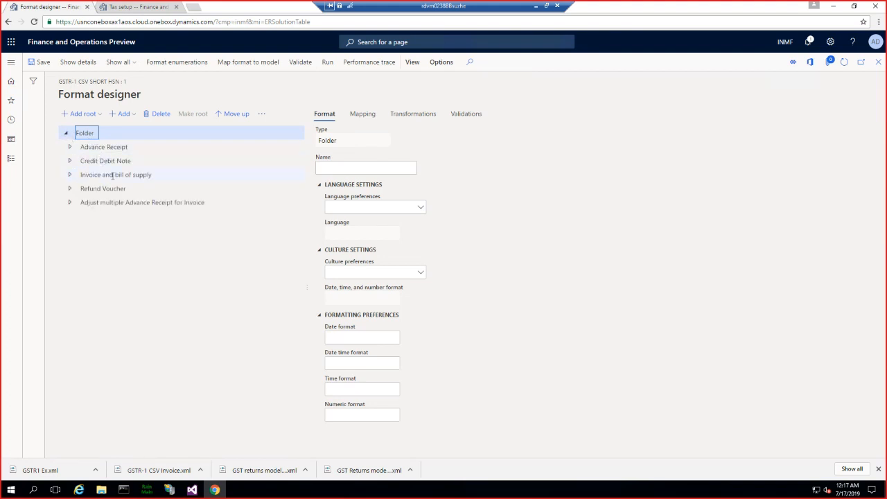
left_click(147, 175)
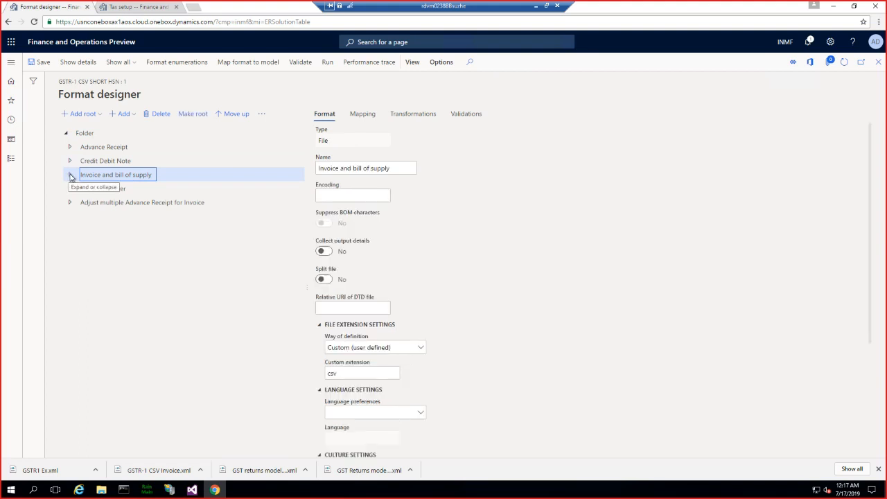
left_click(70, 175)
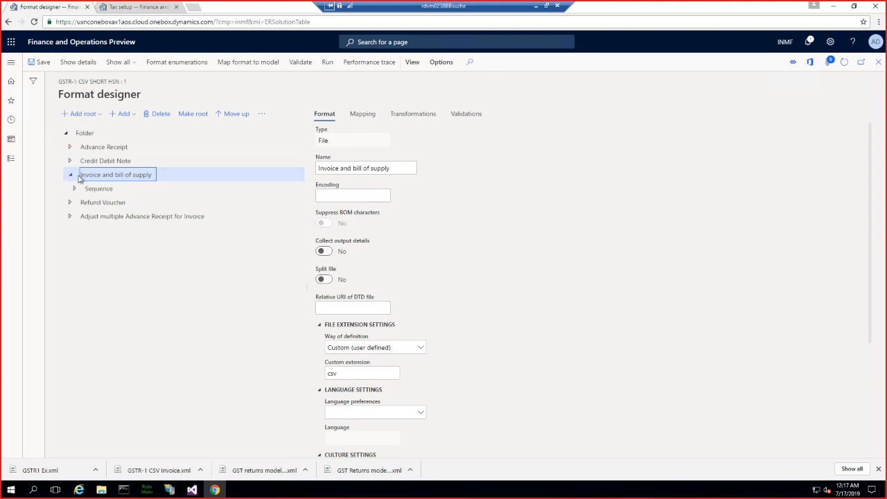
left_click(75, 188)
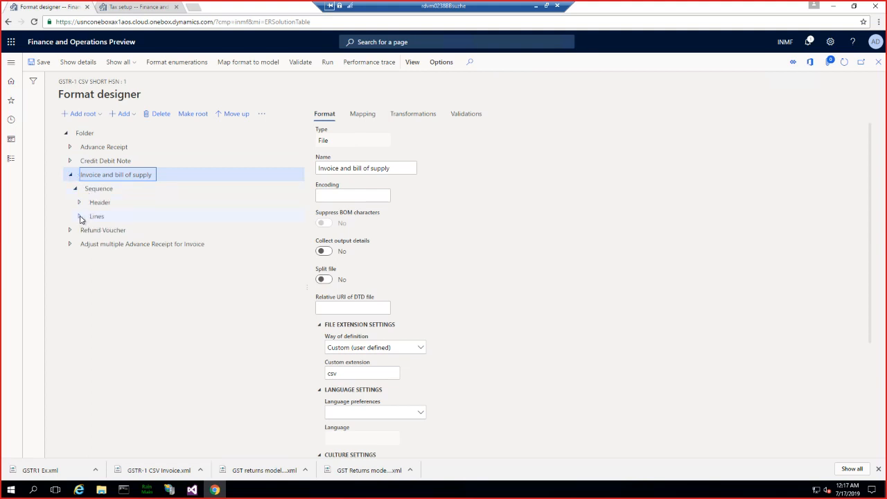
left_click(79, 216)
left_click(84, 231)
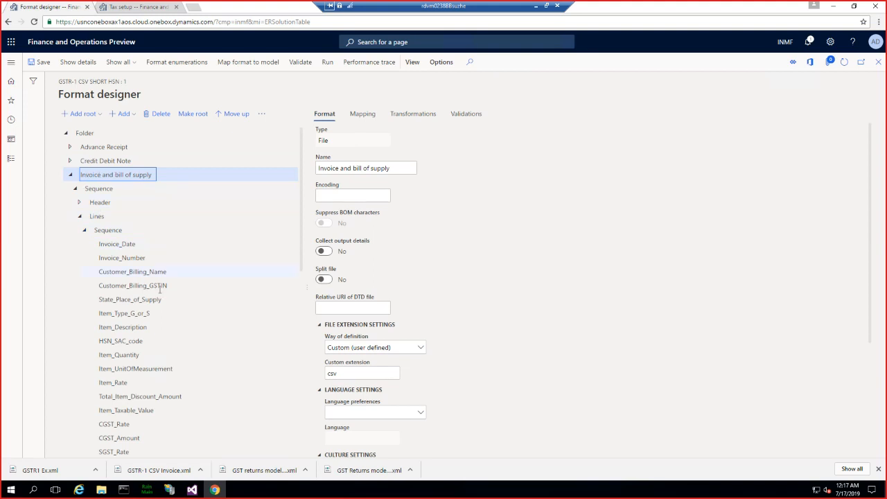
- Select HSN_SAC_code in the Invoice and bill of supply lines, show its mapping, and open its formula for editing
scroll(159, 291, "down", 3)
scroll(159, 292, "down", 7)
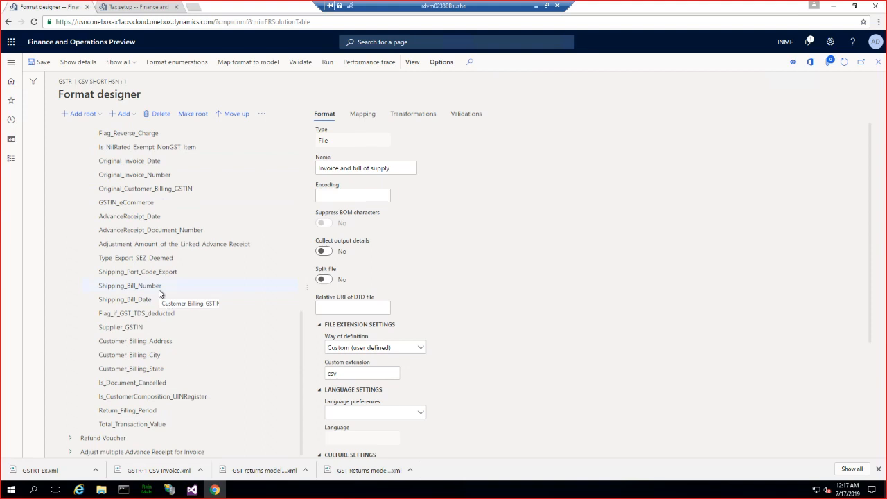
scroll(160, 294, "up", 2)
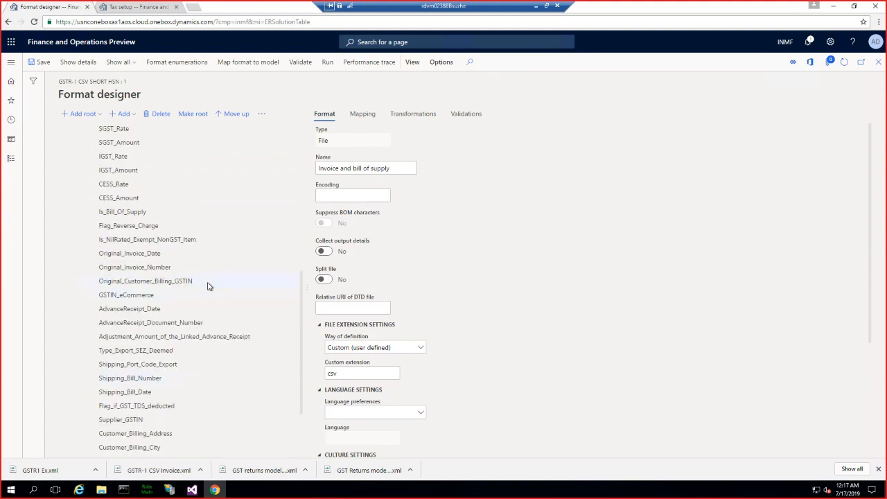
left_click_drag(300, 283, 294, 267)
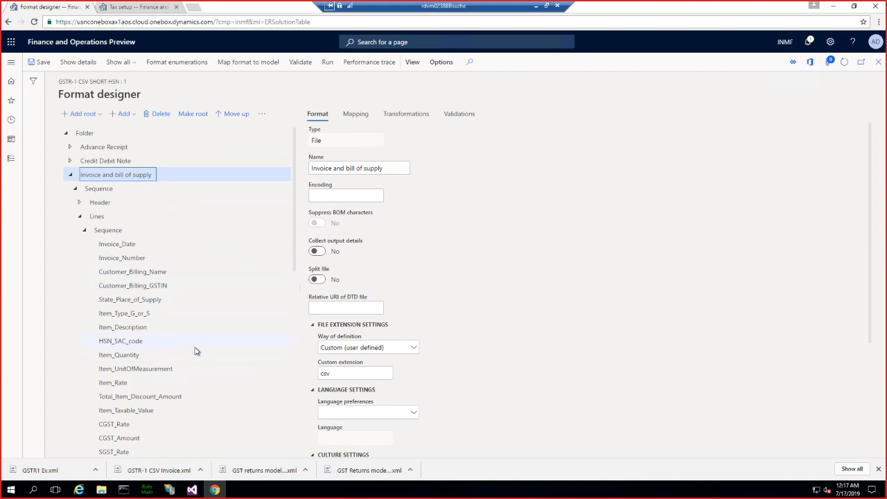
left_click(124, 340)
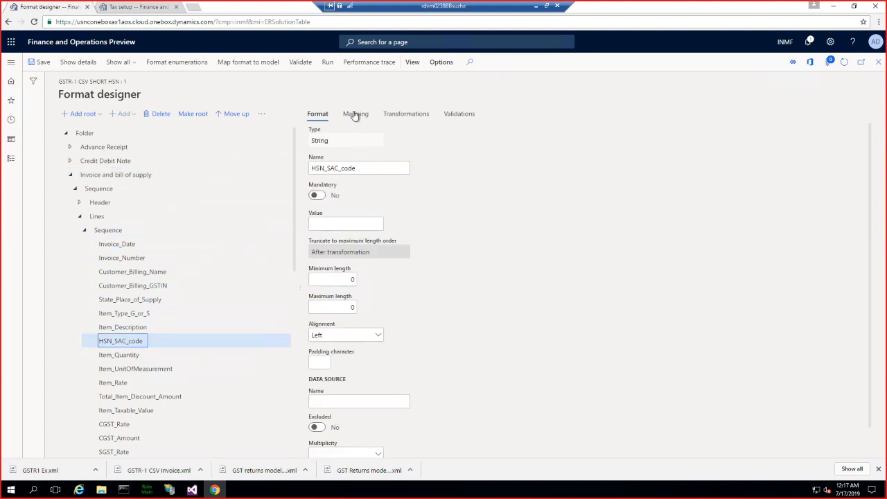
left_click(353, 115)
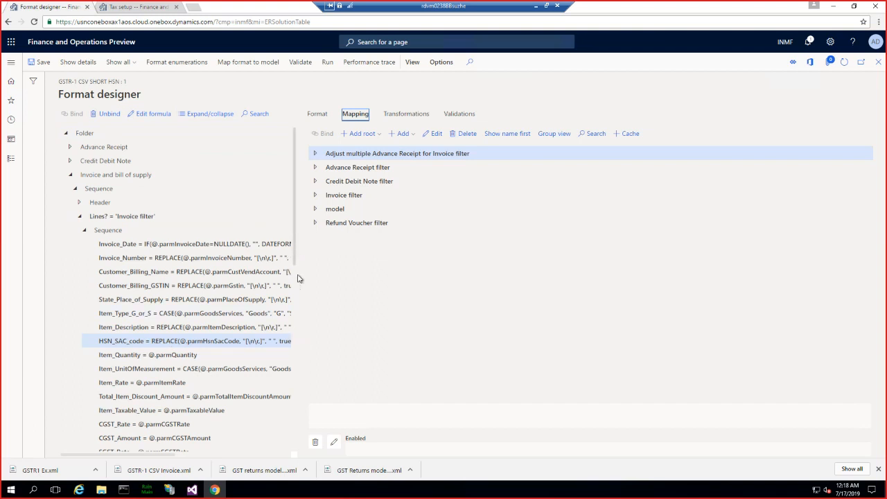
left_click_drag(297, 273, 379, 277)
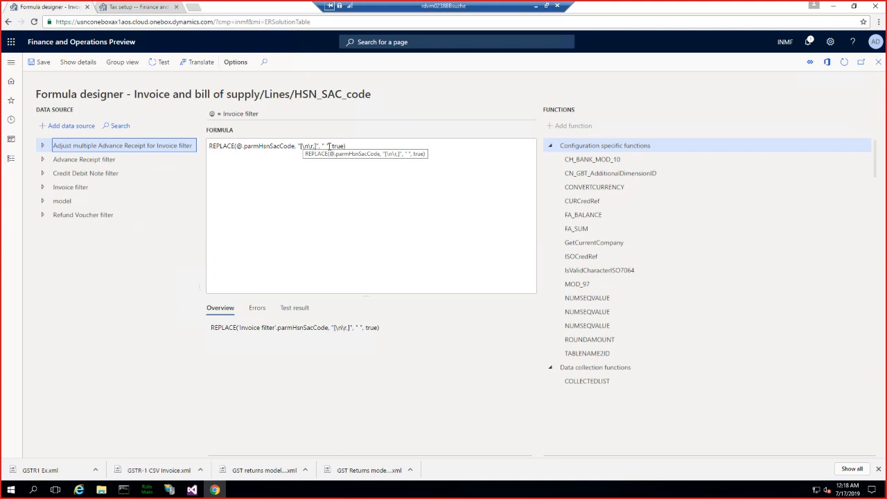
- Test the HSN_SAC_code REPLACE formula with HSNCode,23 as the parmHsnSacCode value
left_click(326, 146)
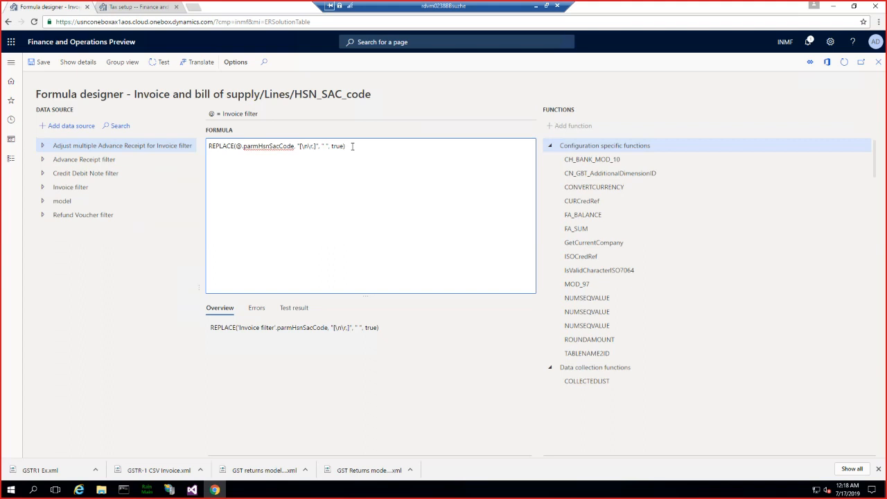
left_click_drag(352, 146, 211, 147)
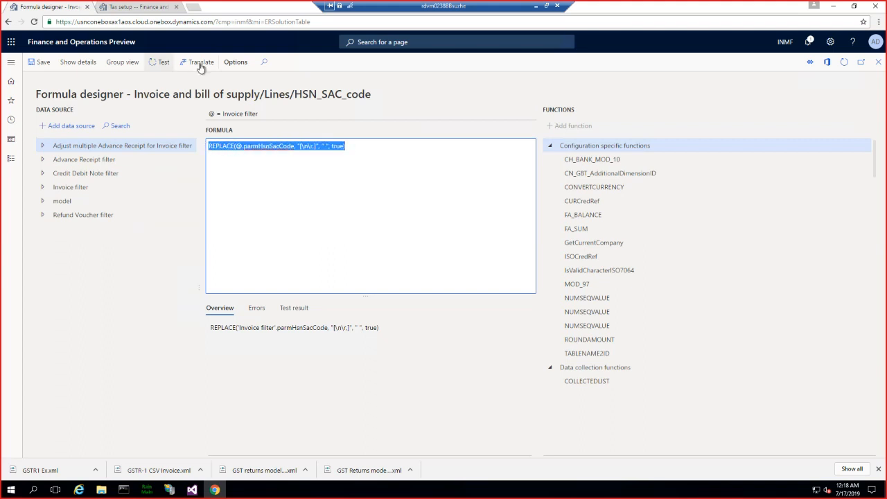
left_click(159, 62)
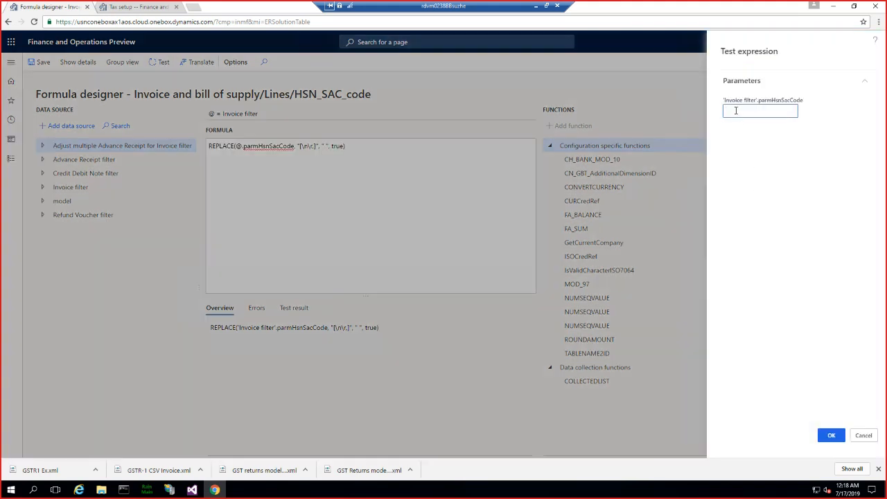
type("welgajeialnvs")
key("BackSpace")
key("BackSpace")
key("BackSpace")
key("BackSpace")
key("BackSpace")
key("BackSpace")
key("BackSpace")
key("BackSpace")
key("BackSpace")
key("BackSpace")
key("BackSpace")
key("BackSpace")
key("BackSpace")
type("HSNCode.23")
left_click(830, 437)
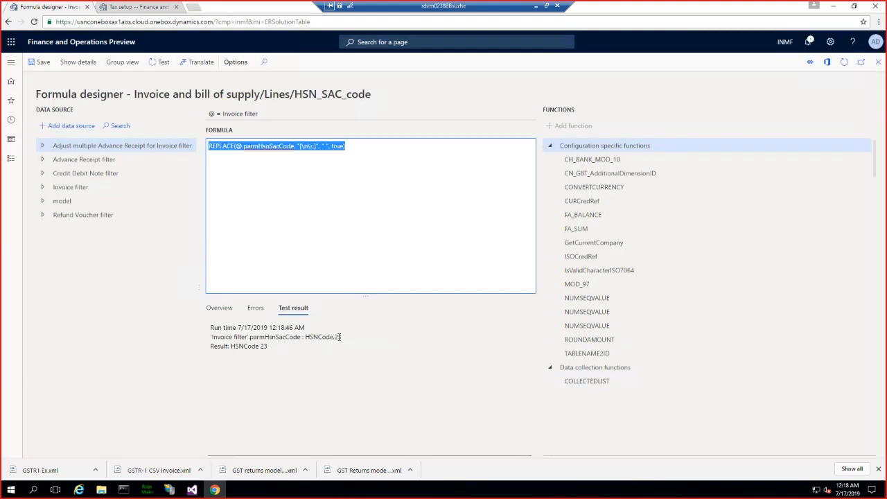
- Read the descriptions of the string functions CHAR, CONCATENATE, FORMAT, LOWER and TRIM, and check the format change scenario in the PowerPoint presentation
left_click(336, 340)
left_click(336, 343)
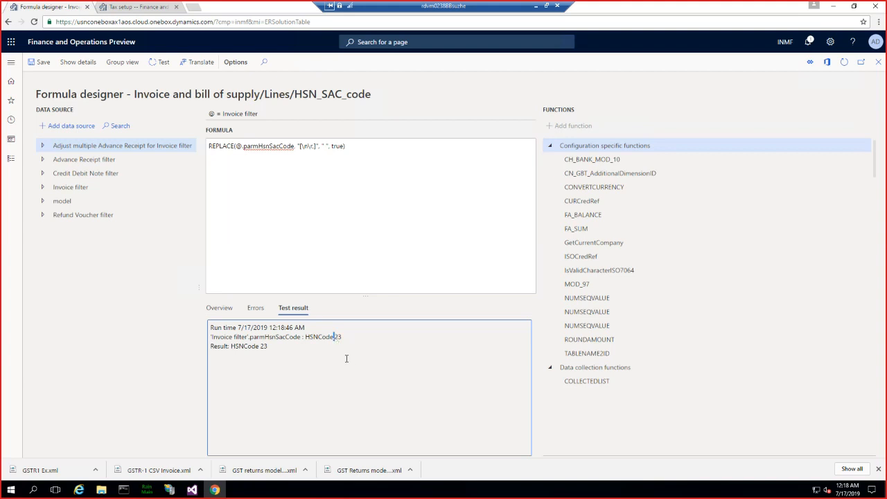
left_click(210, 146)
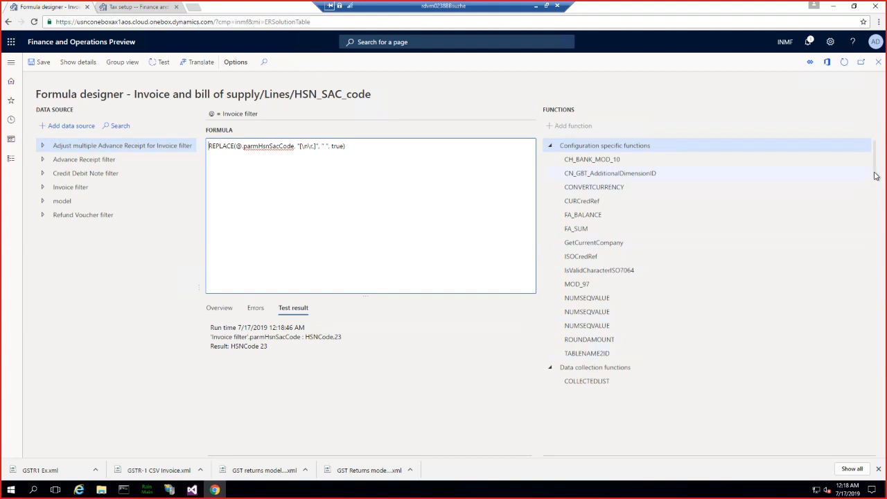
left_click_drag(874, 174, 867, 381)
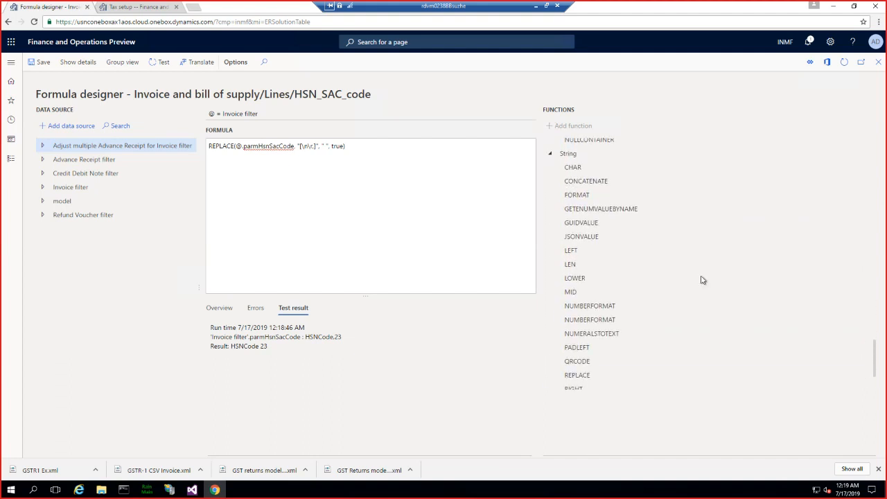
left_click(575, 169)
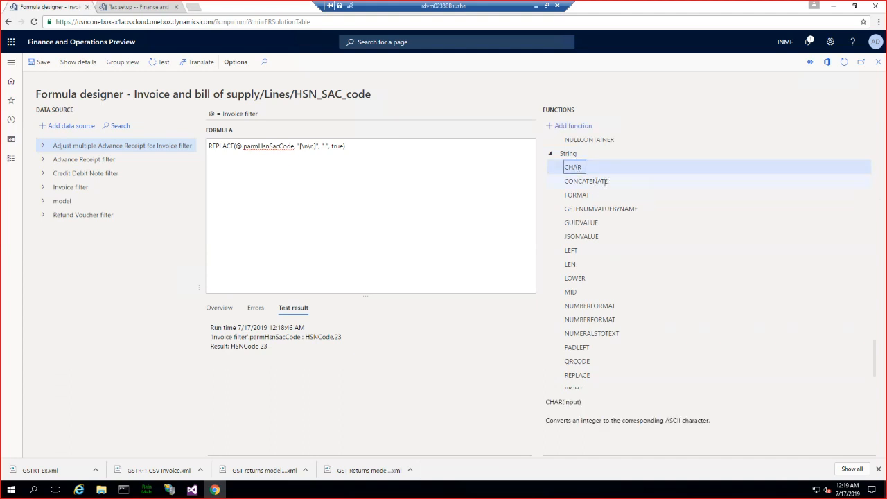
left_click(604, 182)
left_click(595, 197)
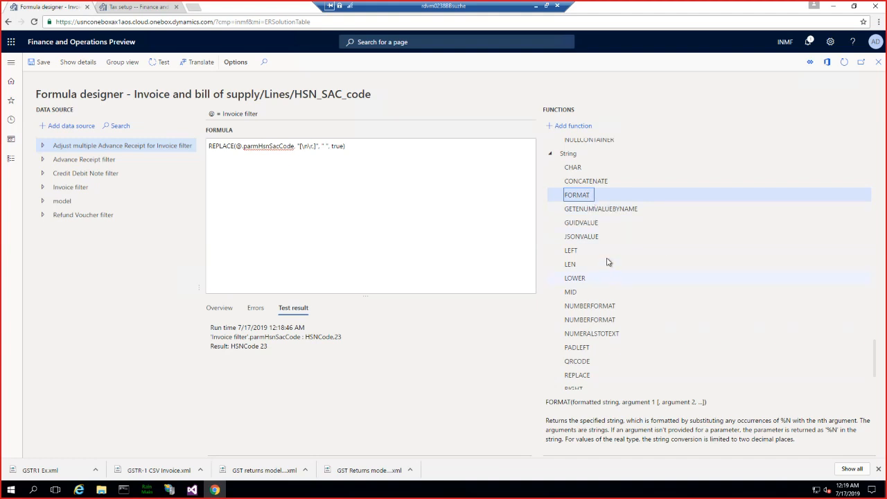
left_click(588, 183)
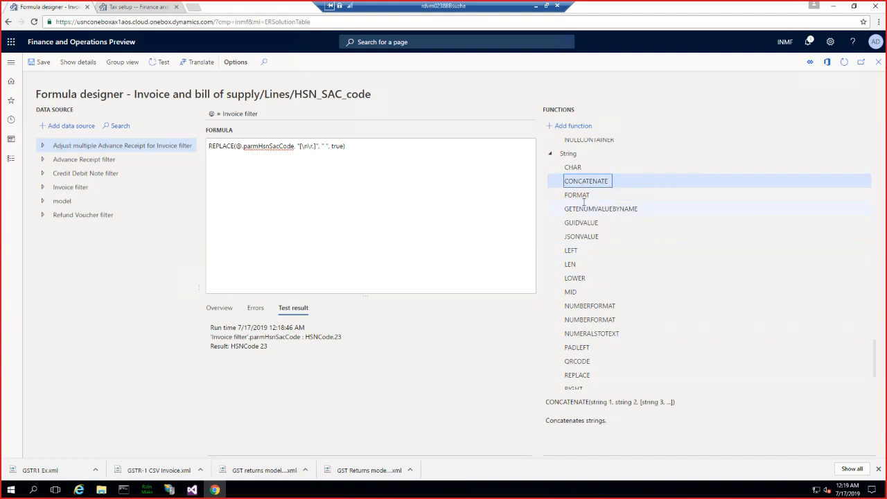
scroll(618, 294, "down", 1)
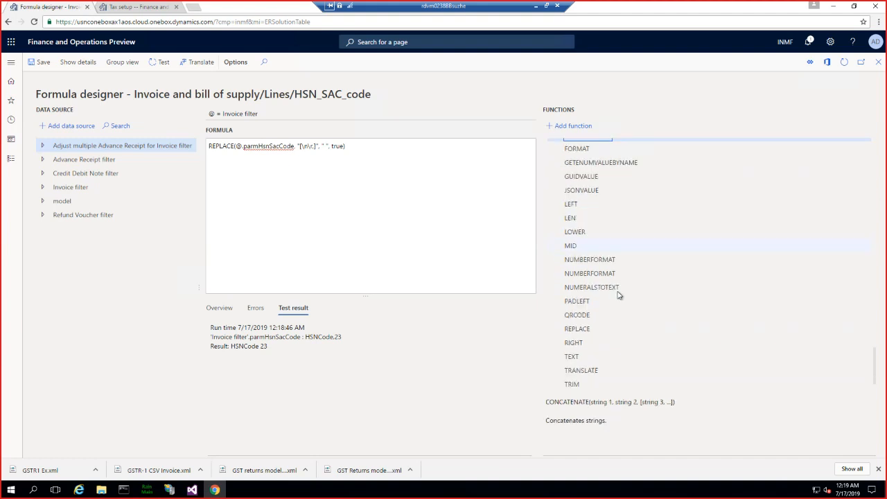
scroll(618, 304, "down", 1)
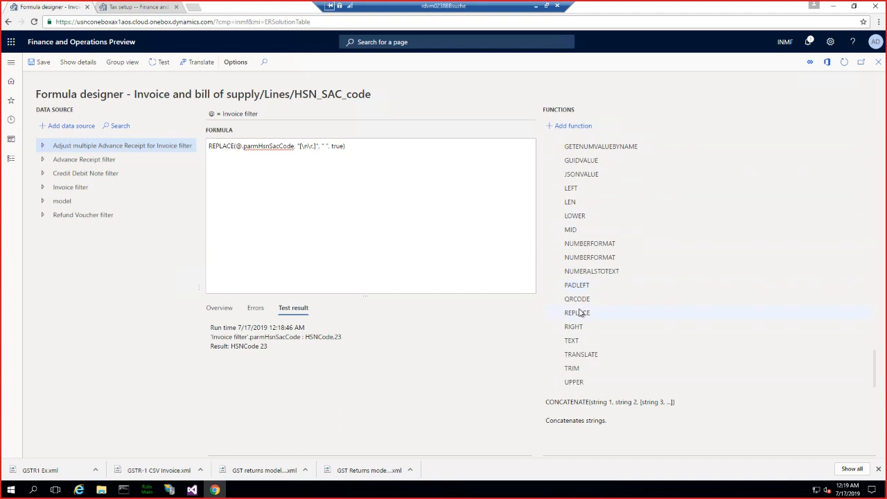
left_click(583, 215)
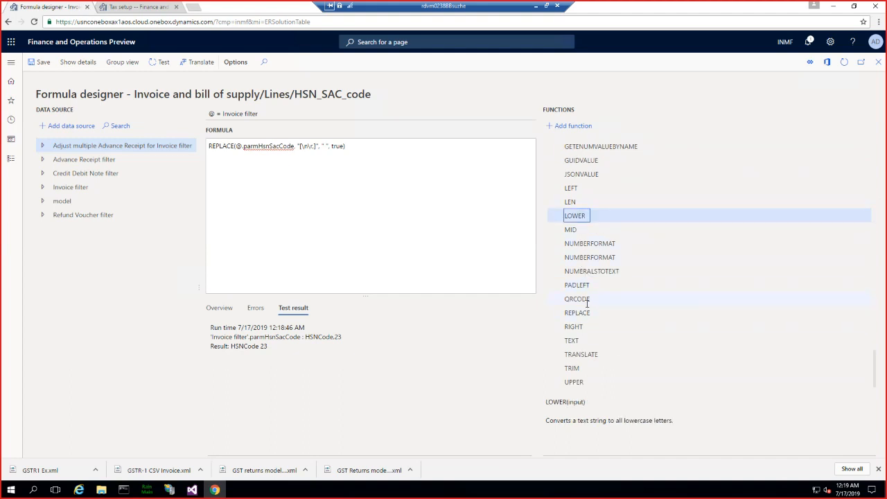
left_click(575, 367)
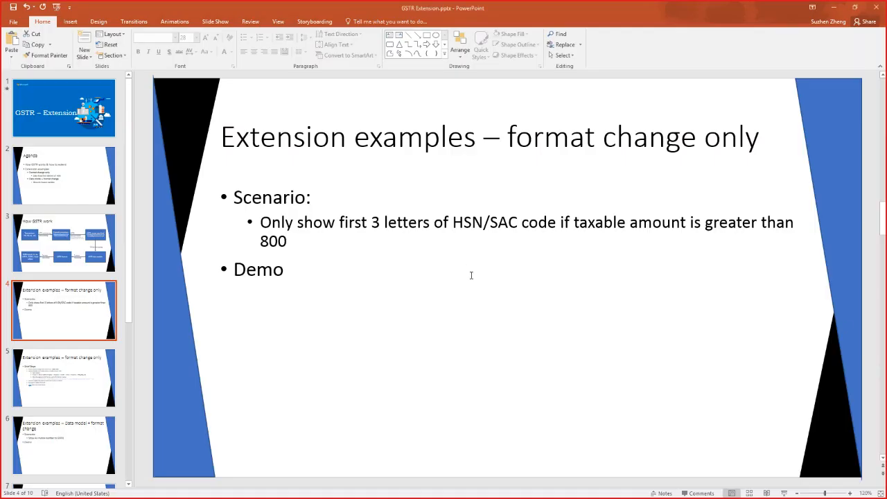
left_click(88, 382)
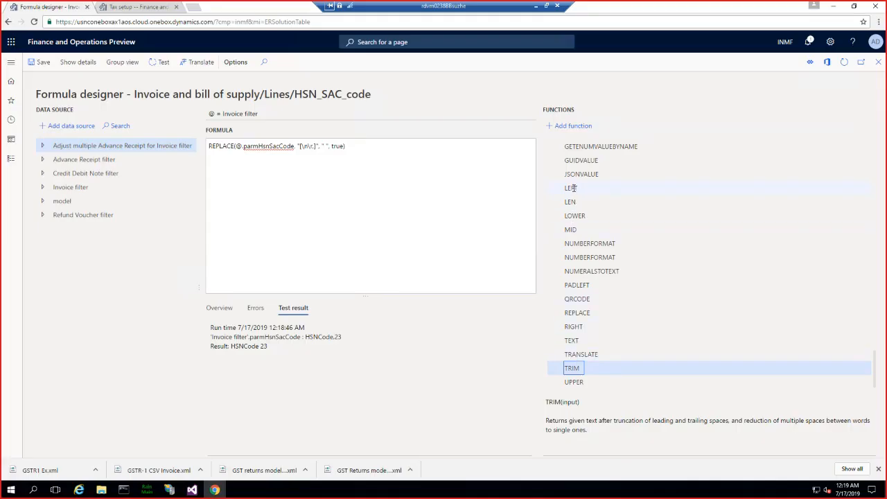
- Look up the LEFT string function, compare it with RIGHT, and copy the LEFT name from its description
left_click(574, 189)
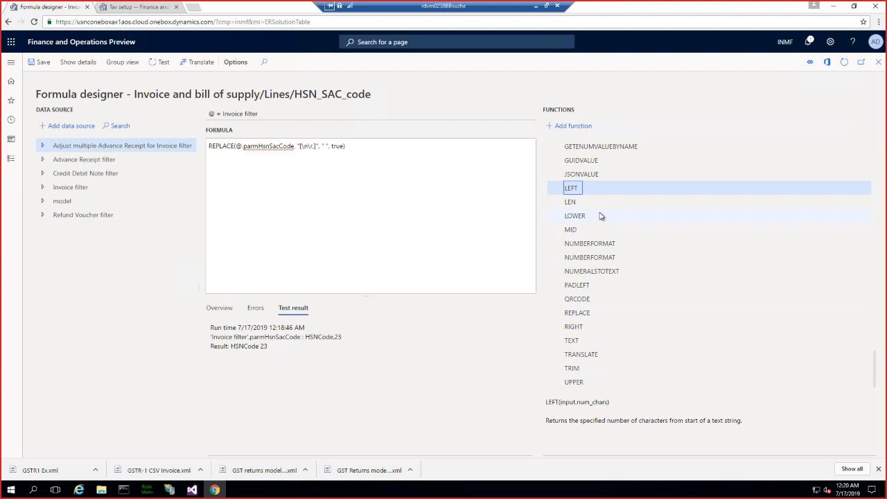
left_click(570, 326)
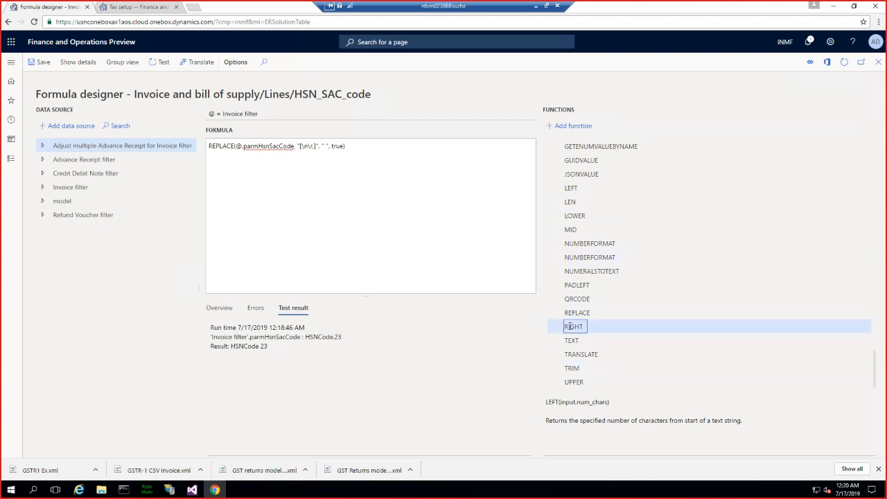
left_click(568, 188)
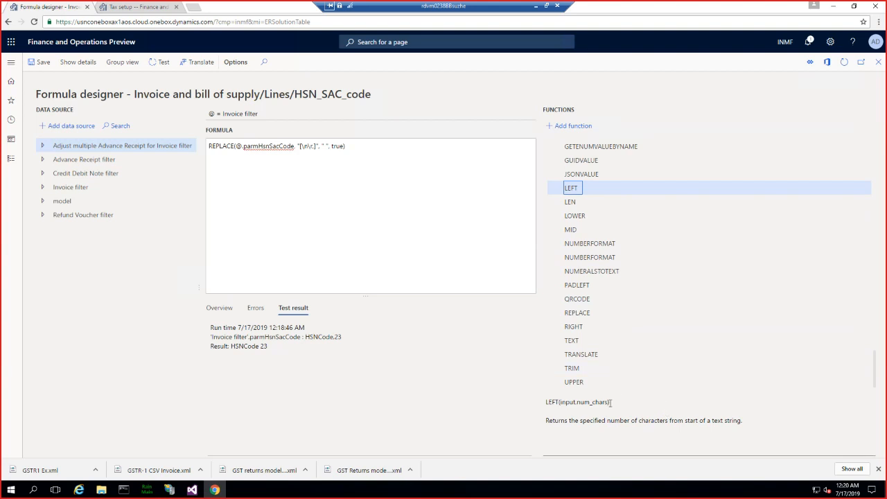
left_click_drag(610, 402, 547, 401)
left_click(607, 403)
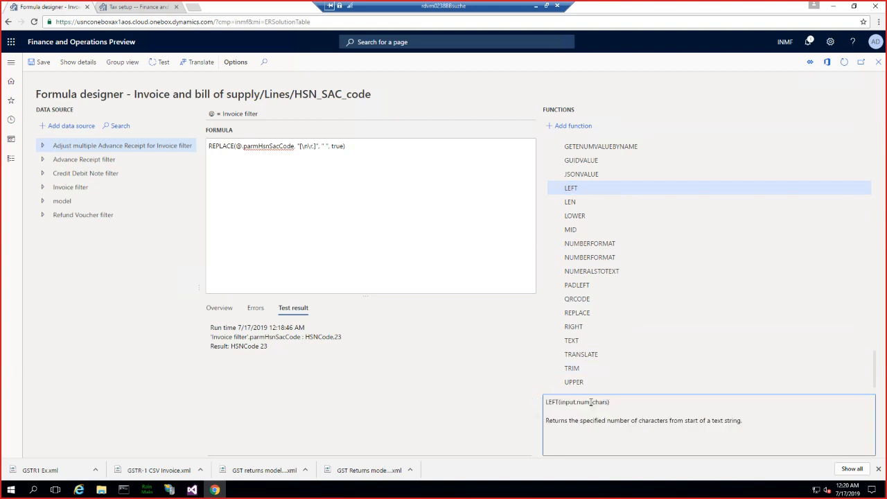
left_click_drag(609, 402, 560, 402)
key("ctrl+c")
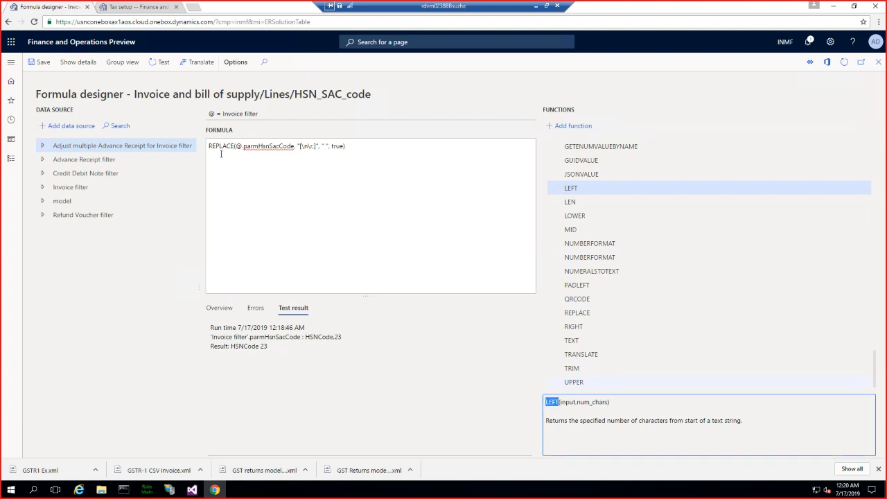
- Wrap the REPLACE expression of HSN_SAC_code in a LEFT function that returns 3 characters
left_click(210, 146)
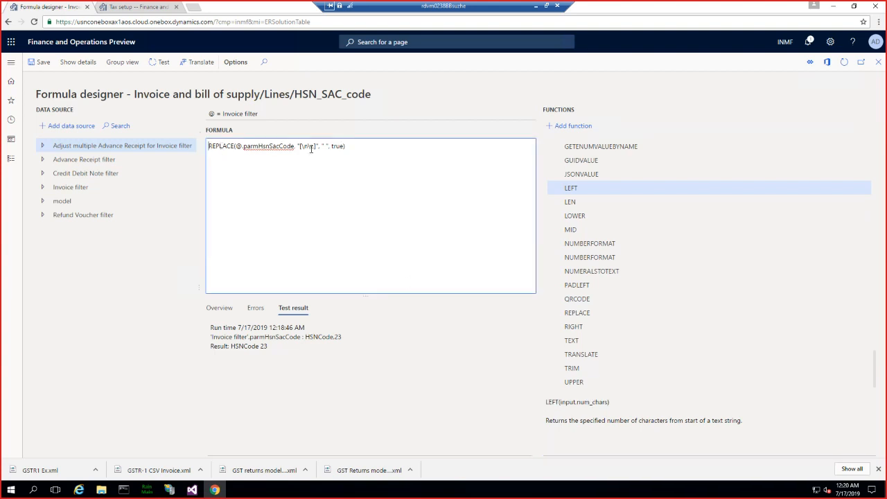
key("ctrl+v")
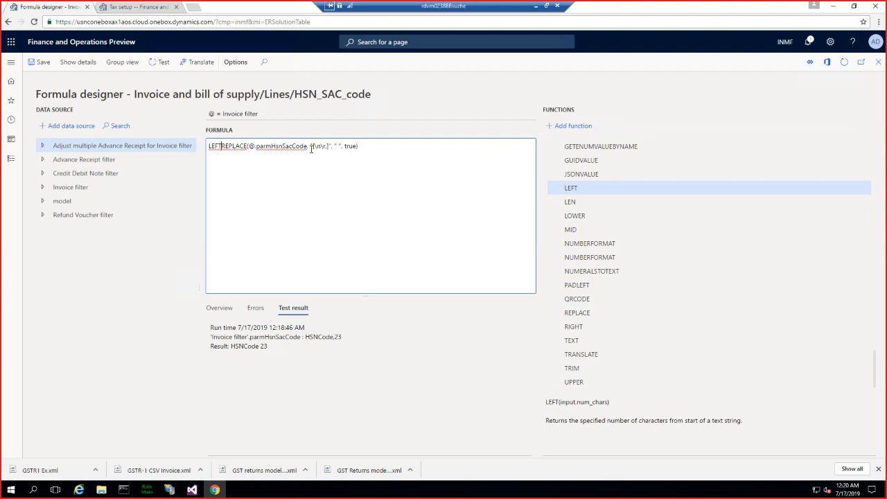
type("(")
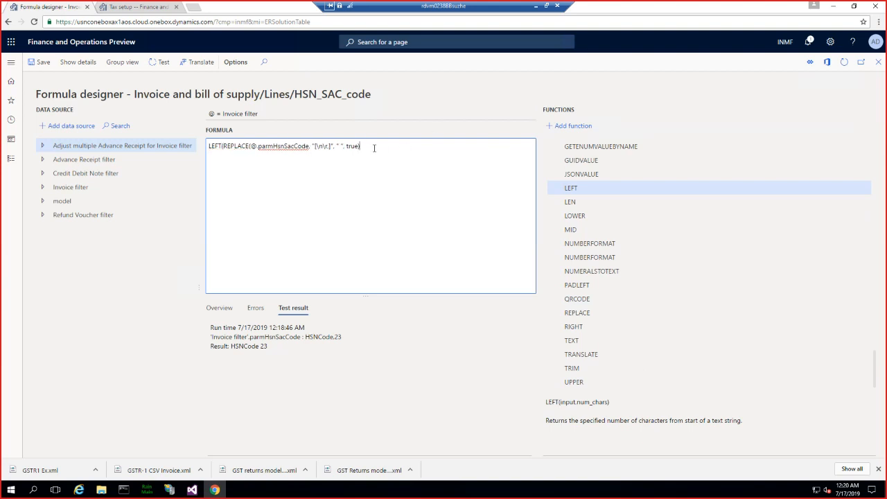
type(", 3)")
key("Home")
left_click_drag(377, 146, 199, 144)
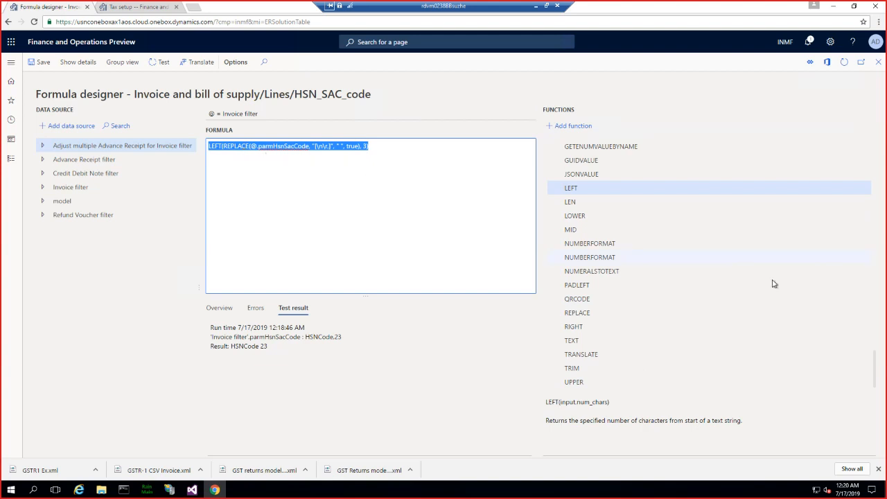
- Add the logical IF function to the formula and place its opening "IF(" before the LEFT expression
left_click(874, 357)
left_click_drag(874, 358, 865, 301)
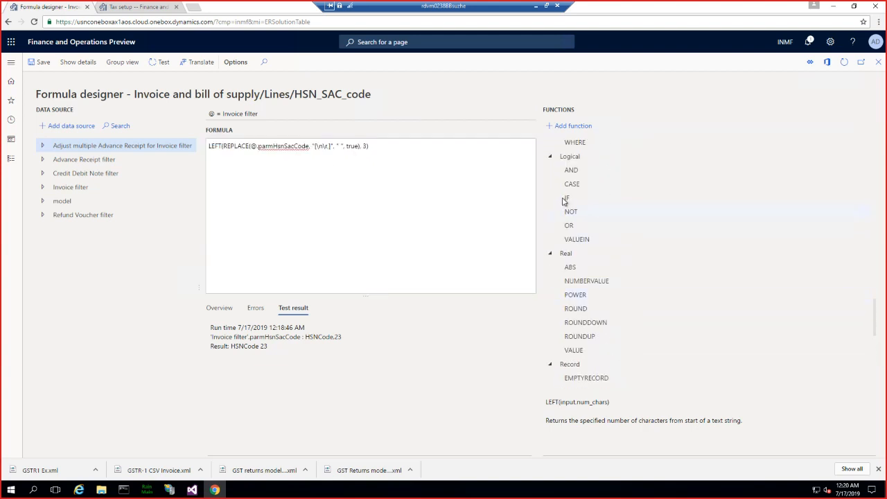
left_click(210, 146)
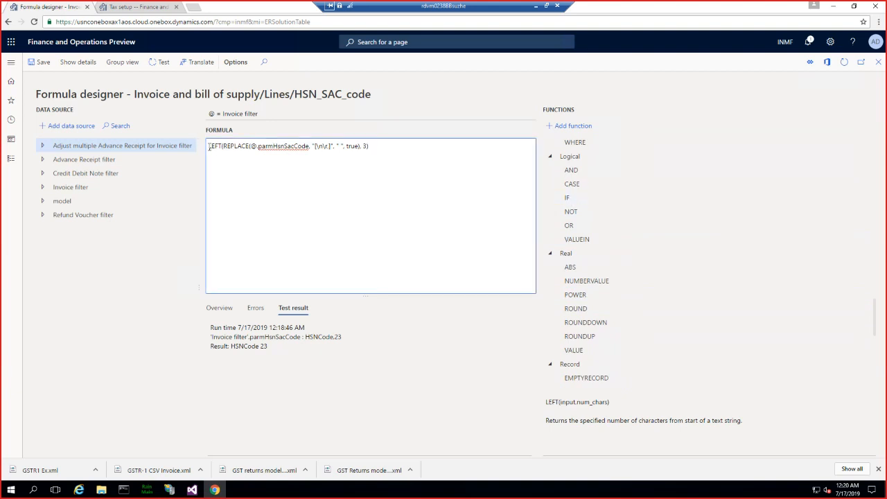
left_click(567, 198)
left_click(568, 125)
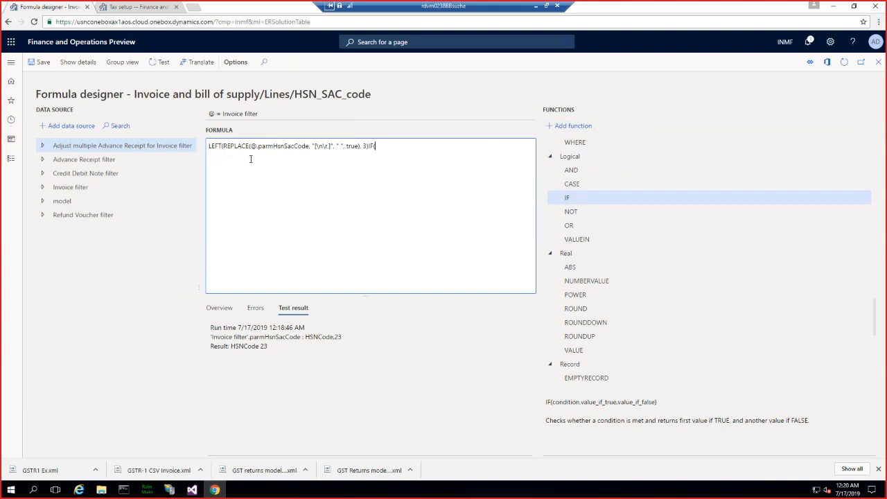
left_click_drag(378, 148, 367, 147)
key("BackSpace")
type("IF(")
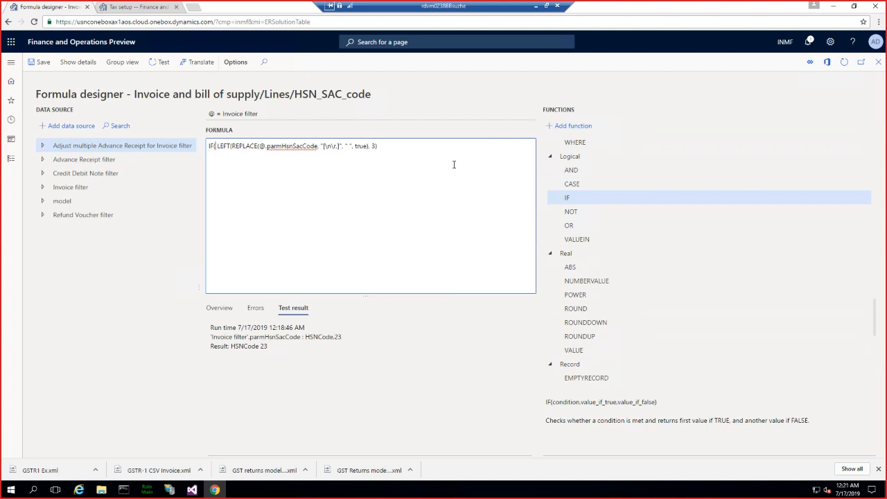
- Insert Taxable value (parmTaxableValue) from the Invoice filter data source into the formula
left_click(43, 188)
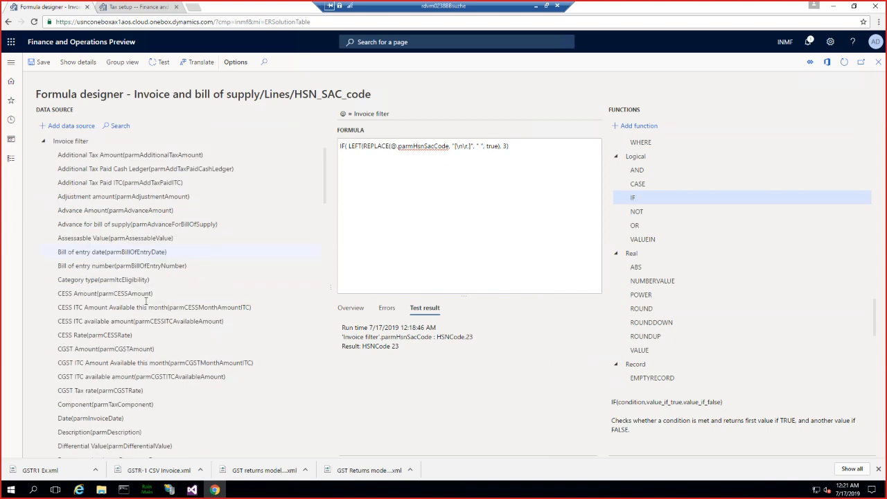
scroll(146, 301, "down", 1)
scroll(146, 303, "down", 4)
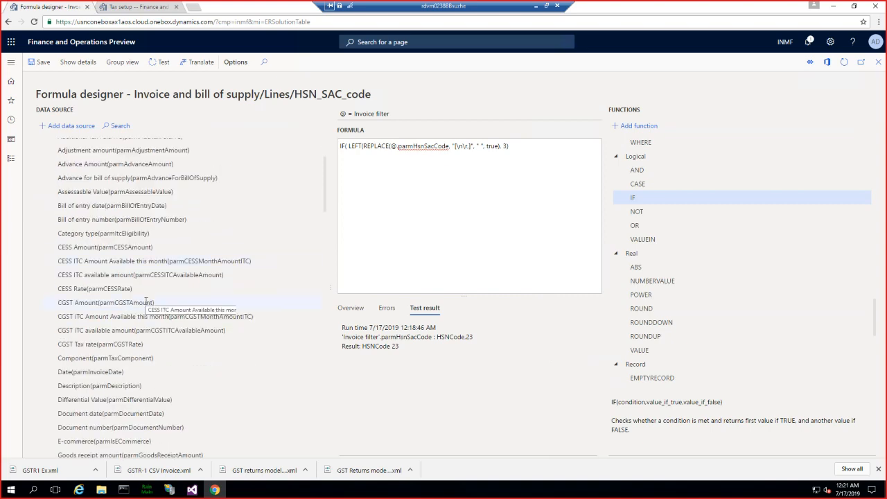
scroll(146, 302, "down", 2)
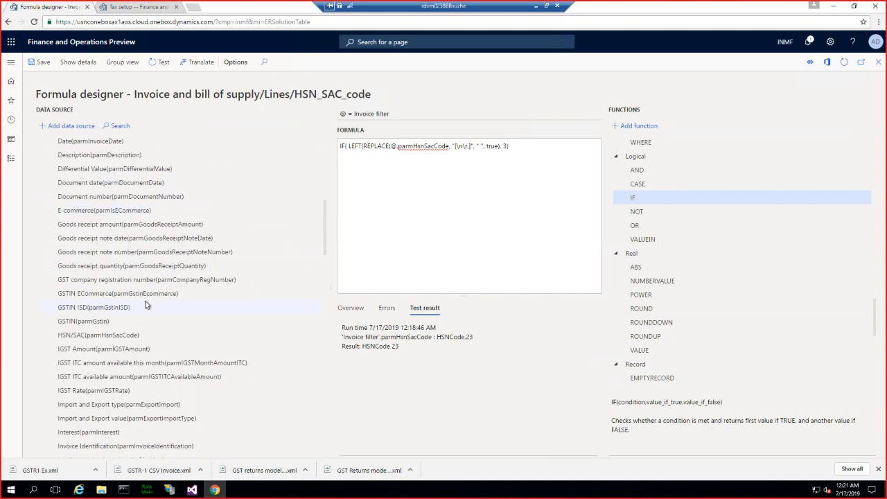
scroll(146, 305, "down", 2)
scroll(145, 303, "down", 4)
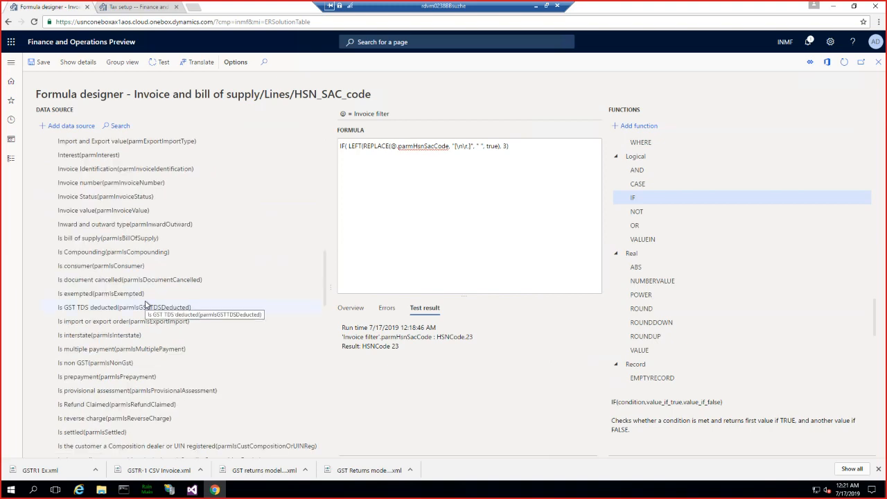
scroll(146, 303, "down", 6)
scroll(145, 303, "down", 6)
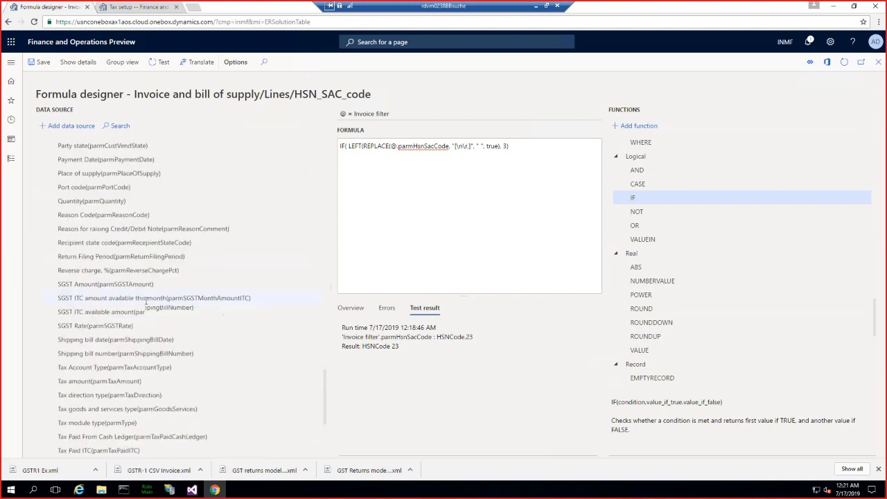
scroll(146, 303, "down", 1)
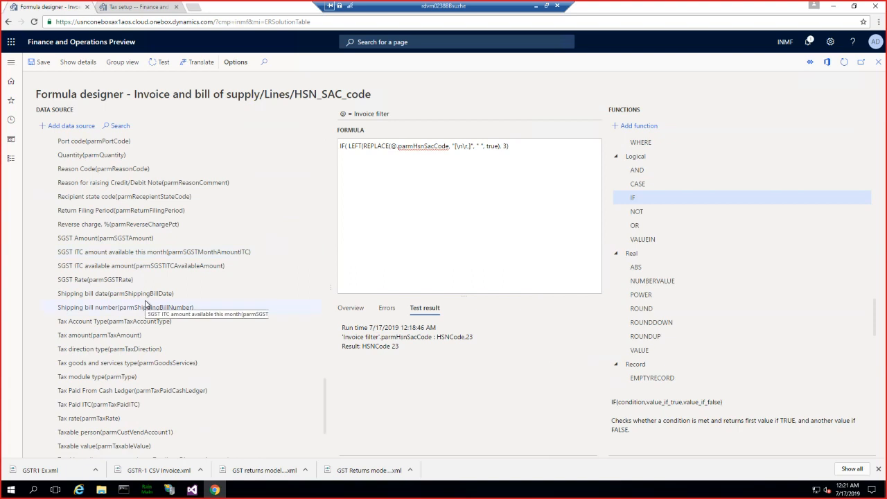
left_click(96, 446)
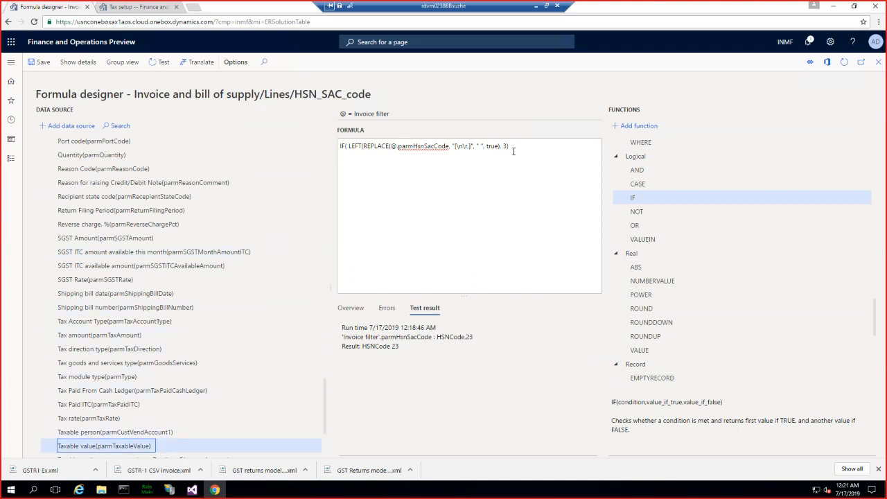
left_click(66, 125)
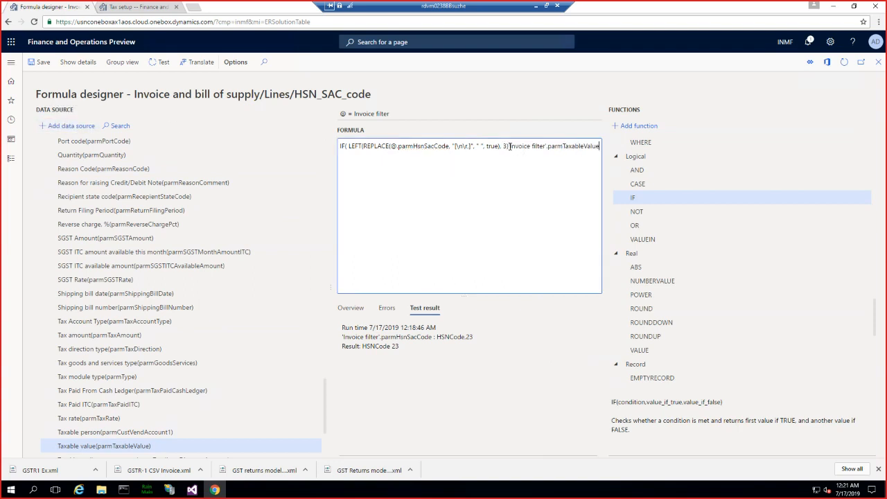
- Move the 'Invoice filter'.parmTaxableValue reference to the start of the IF function and complete the condition with > 800
left_click_drag(509, 146, 608, 150)
key("ctrl+c")
key("Delete")
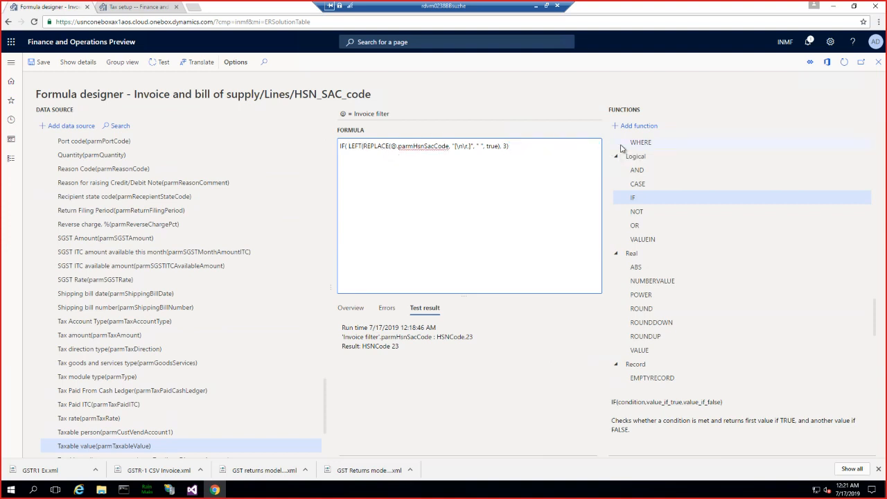
key("ctrl+v")
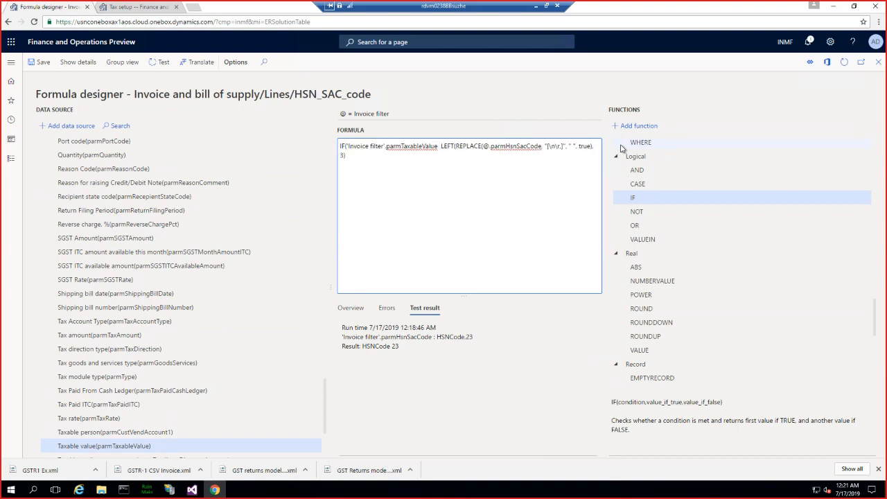
type("> 800")
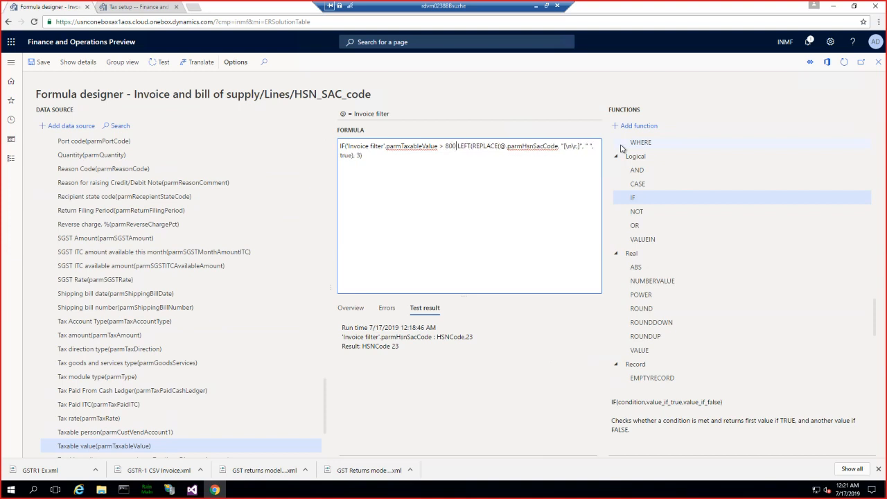
type(",")
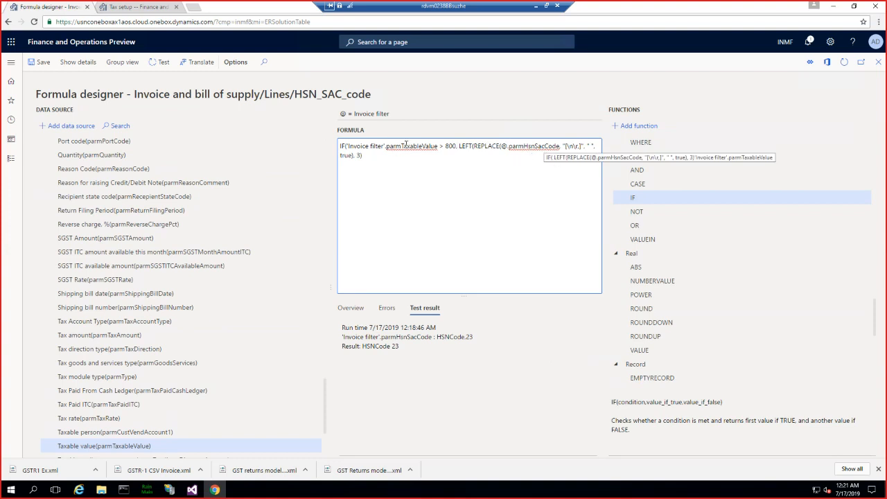
- Separate the > 800 condition from the LEFT expression with a comma and shorten its 'Invoice filter' reference to @
left_click_drag(385, 146, 346, 144)
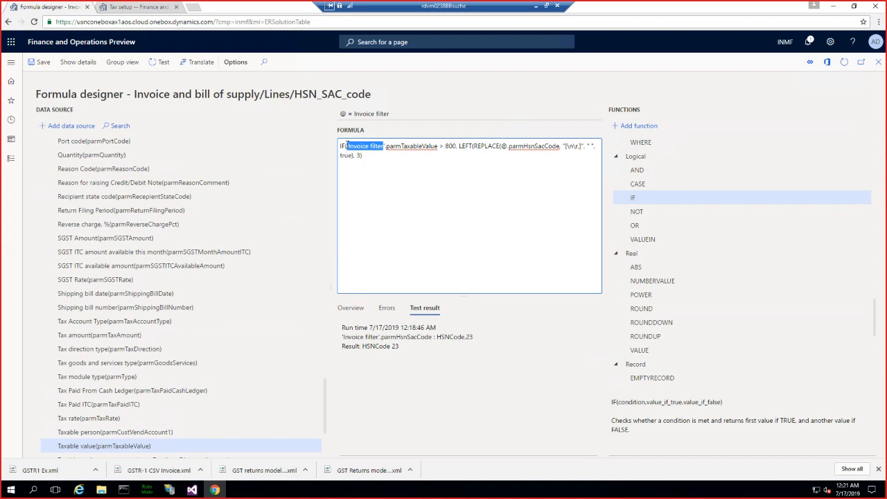
type("@")
key("Delete")
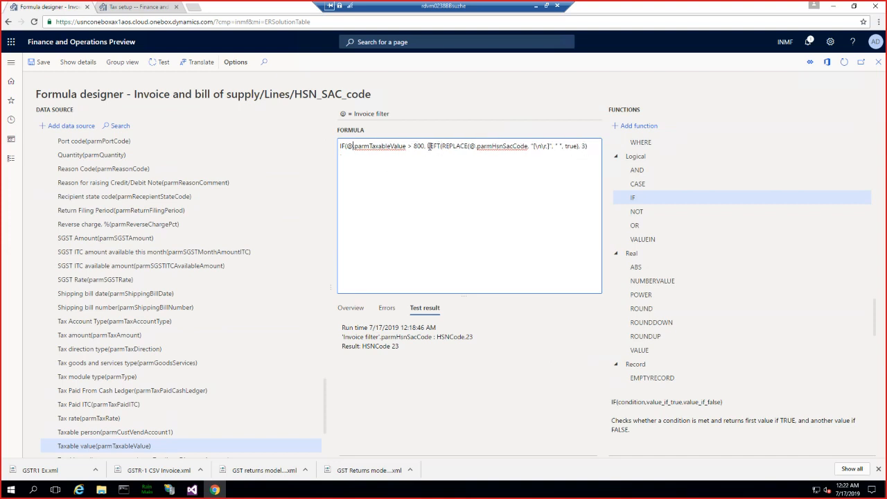
- Complete the IF function by reusing the plain REPLACE(@.parmHsnSacCode, "[\n\r,]", " ", true) expression as the value if false
left_click_drag(426, 146, 581, 145)
key("ctrl+c")
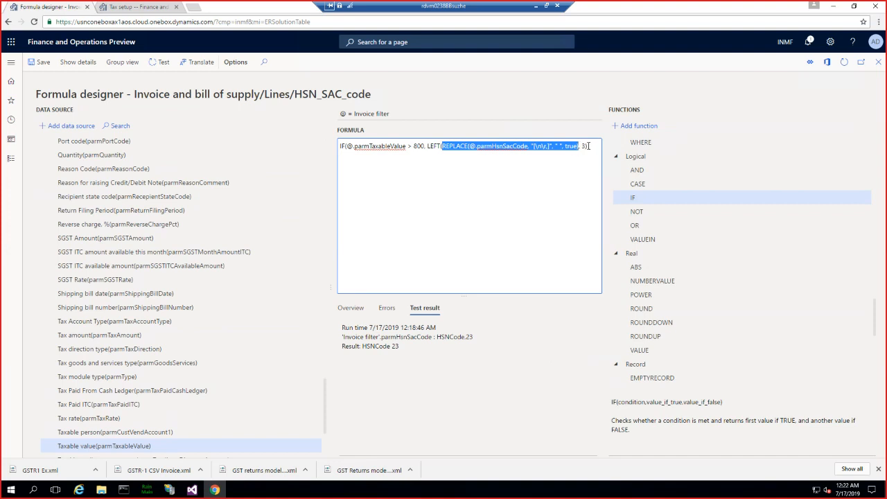
left_click(598, 146)
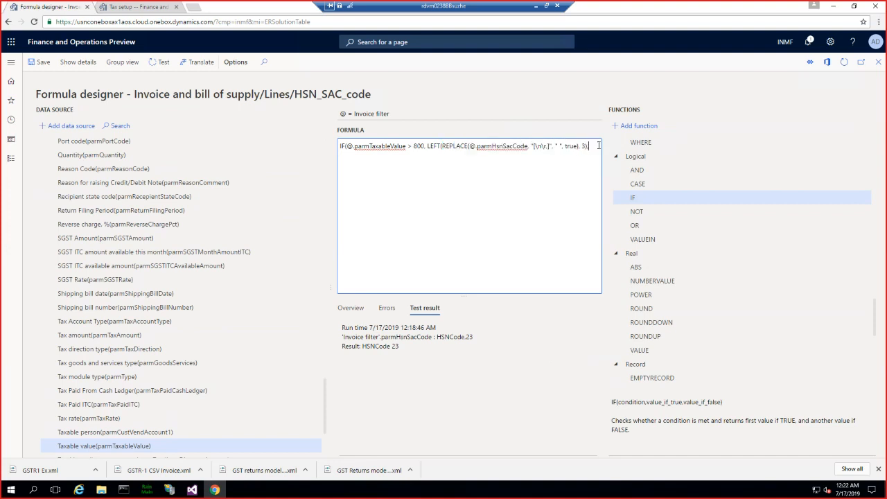
key("ctrl+v")
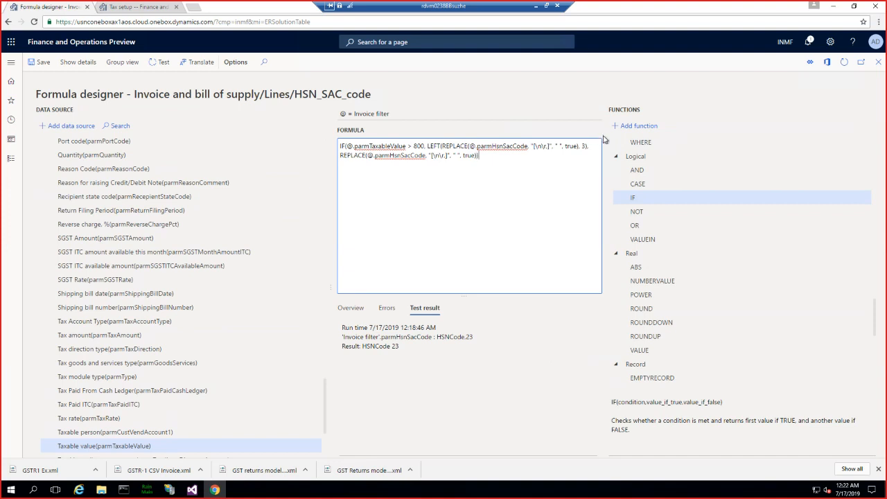
left_click_drag(478, 155, 341, 145)
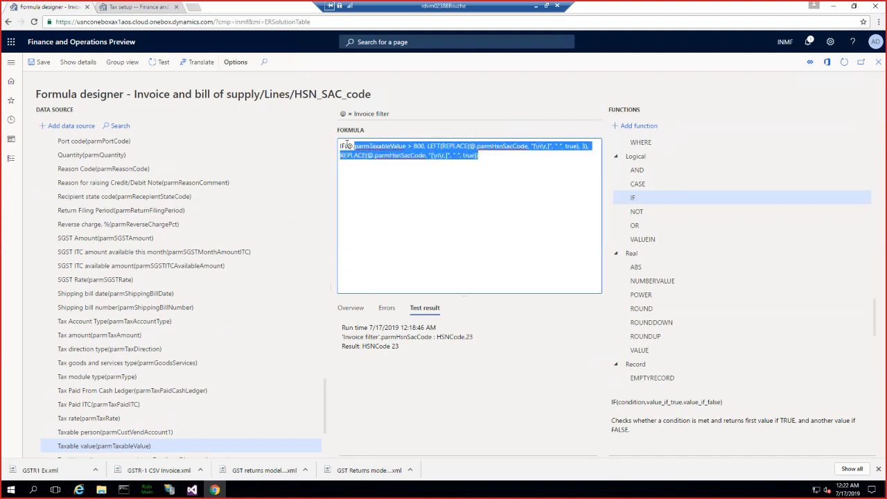
left_click(390, 156)
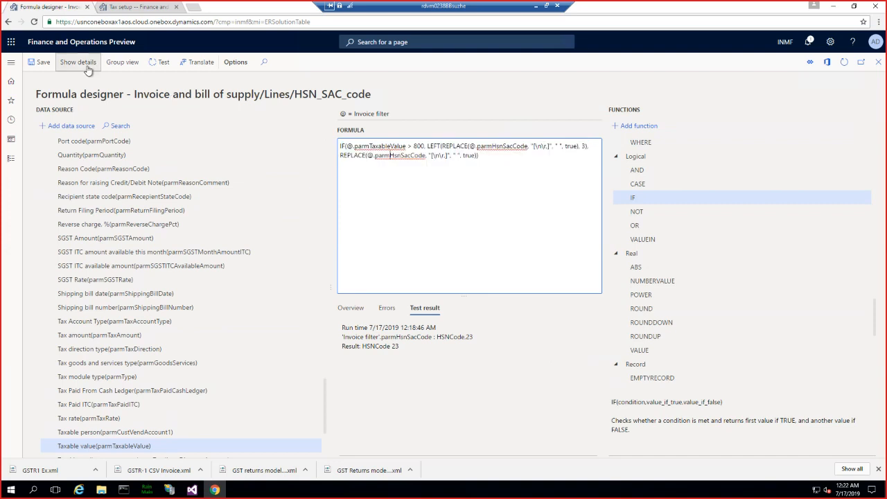
- Save the HSN_SAC_code formula and check its overview and error list
left_click(41, 65)
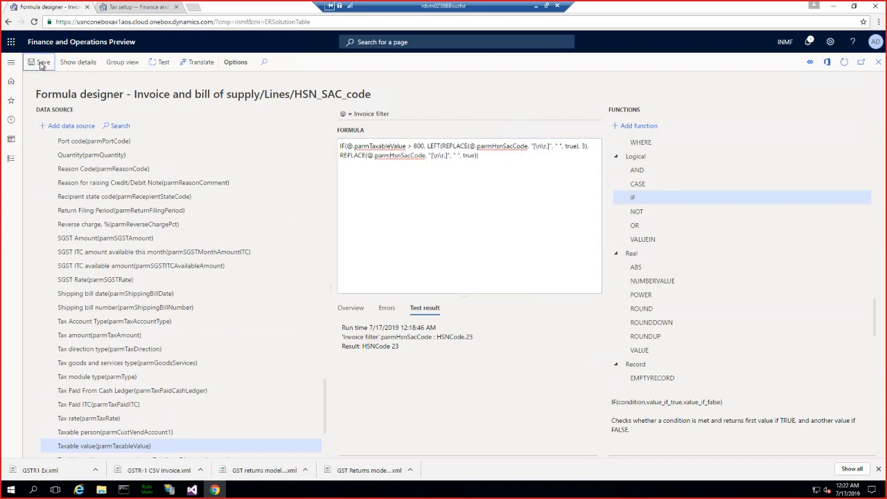
left_click(381, 306)
left_click(350, 308)
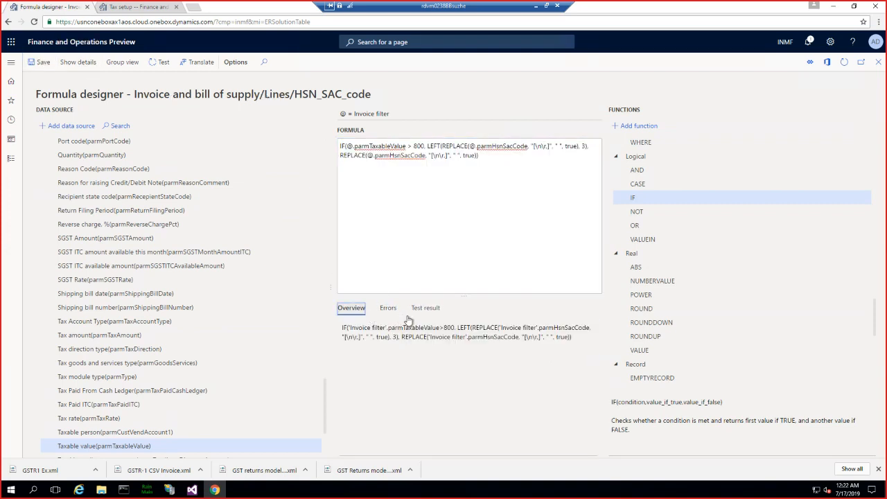
left_click(382, 310)
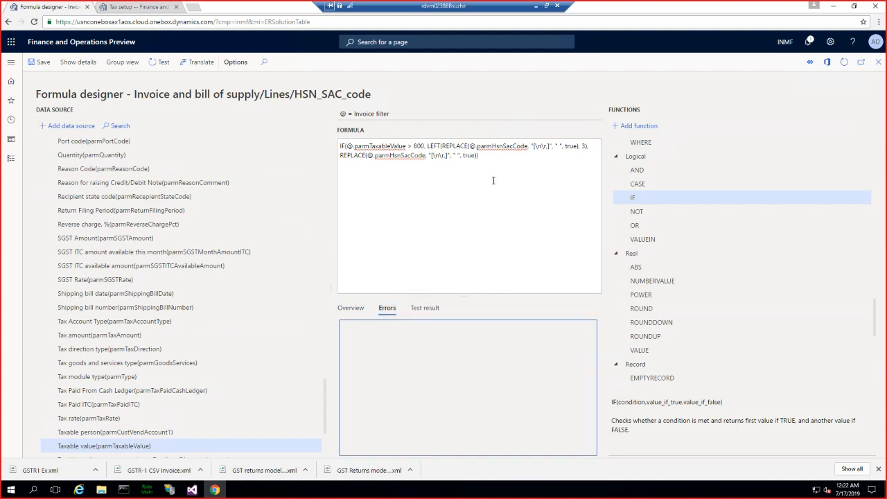
left_click(481, 156)
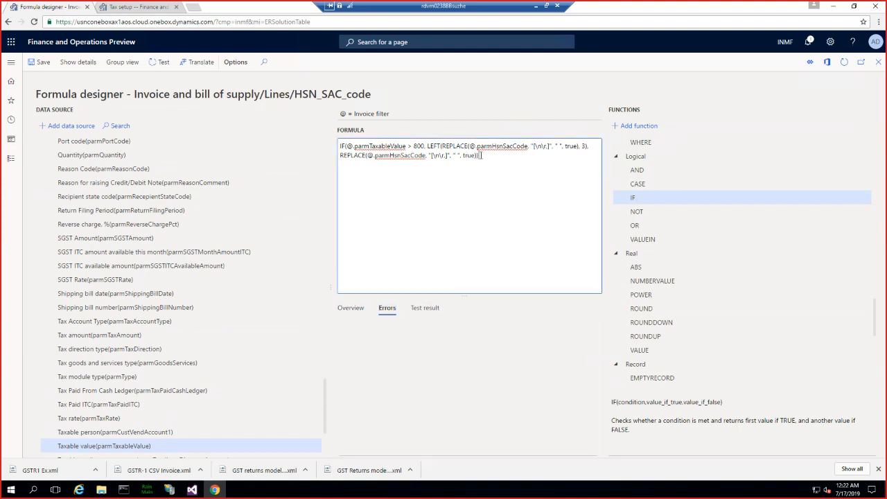
- Test the formula with a parmTaxableValue of 700 and the parmHsnSacCode HSNCDILO, and inspect the result
left_click(166, 64)
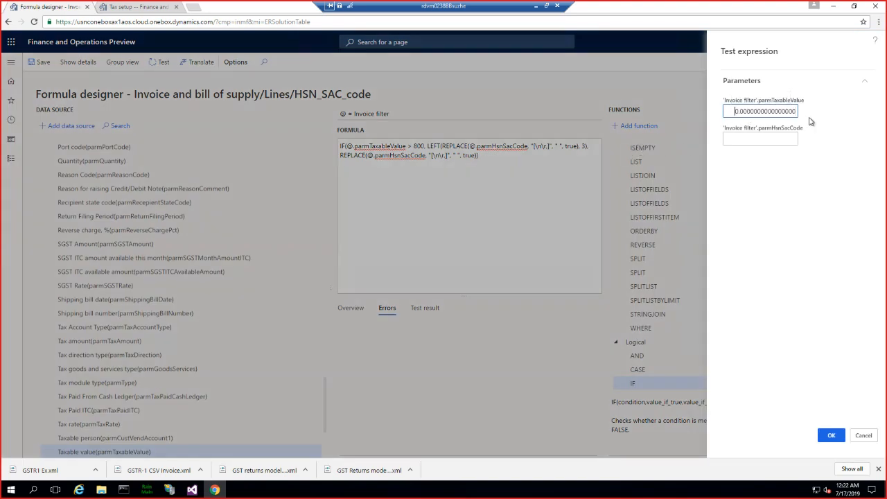
type("70")
left_click(766, 137)
type("HS")
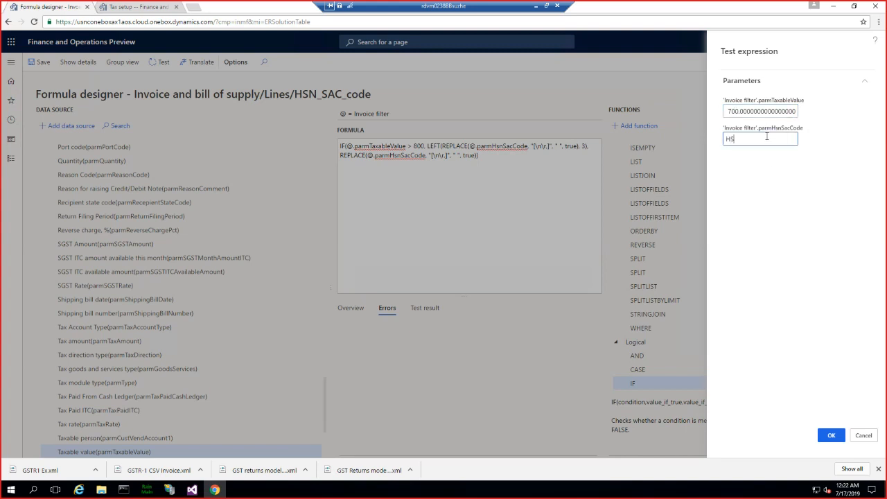
type("NCDILO")
left_click(831, 436)
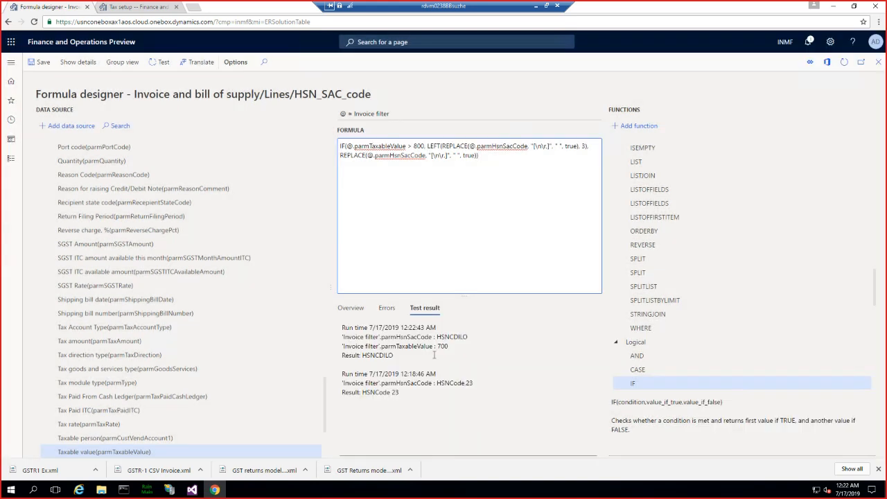
left_click(392, 358)
left_click_drag(395, 358, 361, 355)
left_click(397, 356)
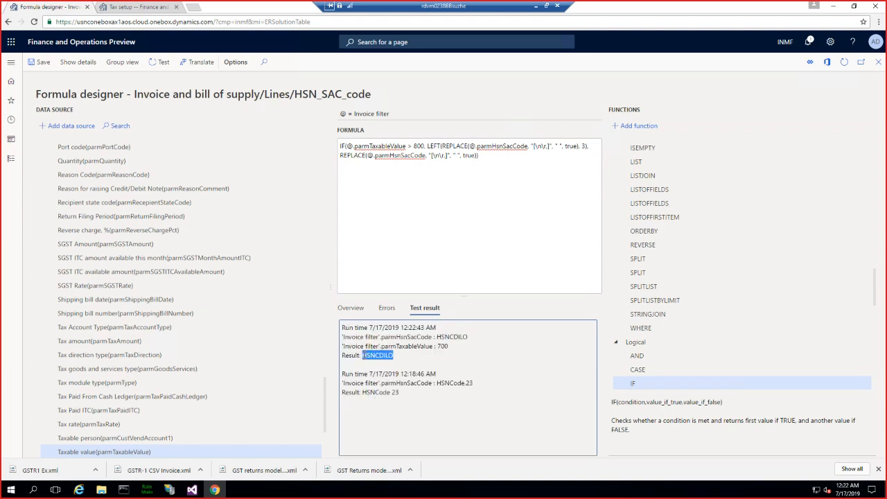
- Test the formula again with a parmTaxableValue of 1000 and the parmHsnSacCode HSNCDILO
left_click(163, 62)
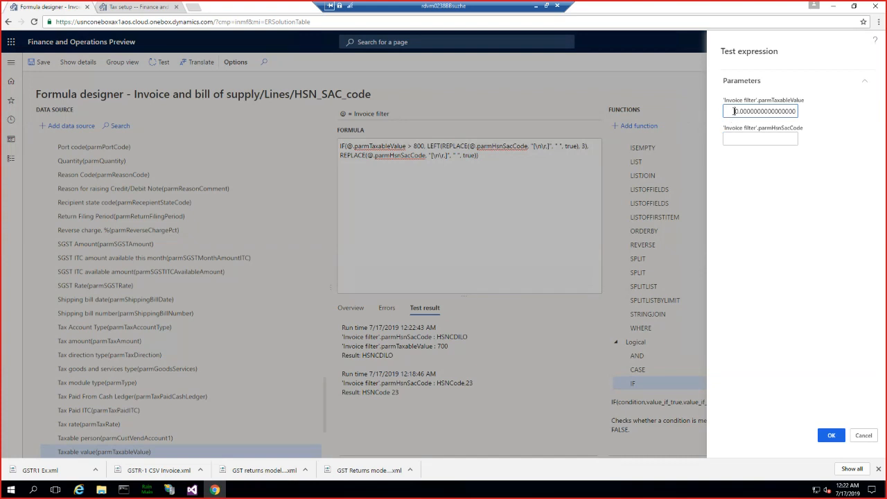
left_click(733, 111)
type("100")
left_click(733, 139)
type("HSNCDILO")
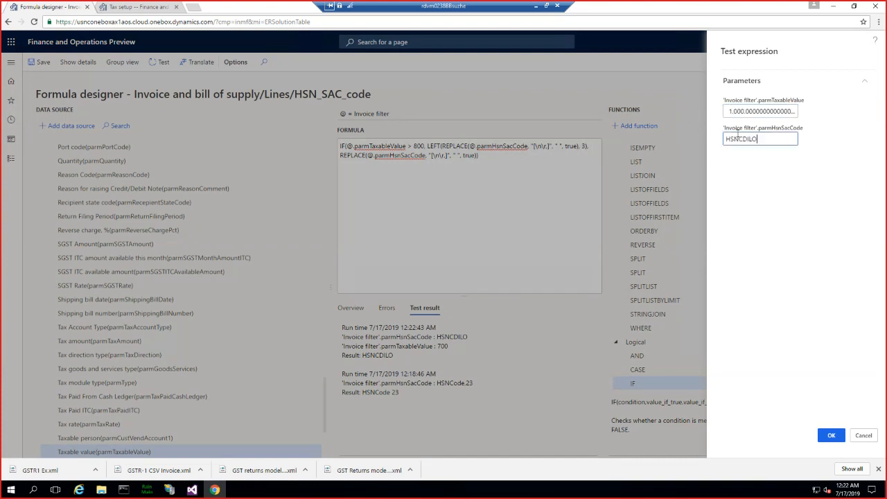
left_click(831, 435)
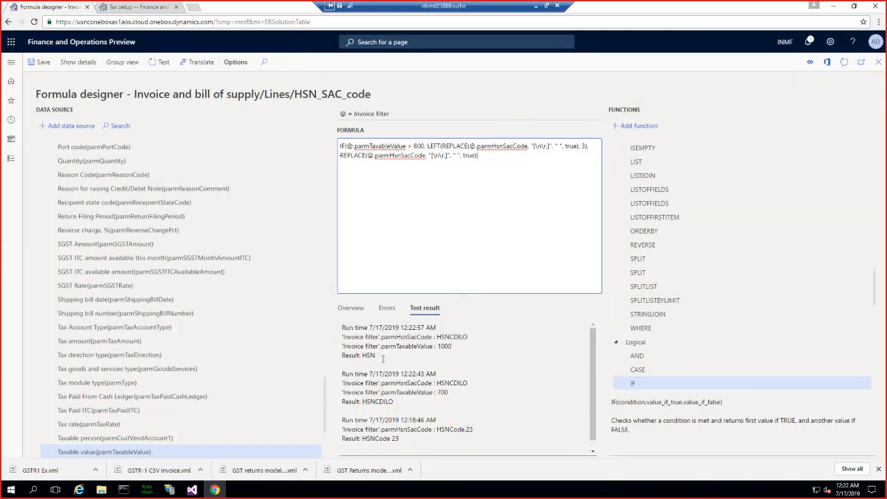
left_click(355, 347)
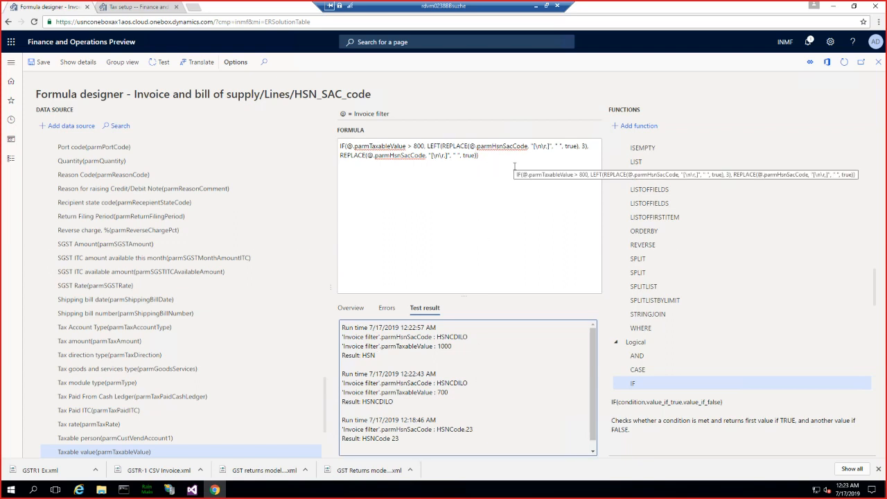
- Close the formula designer and save the GSTR-1 CSV short HSN format
left_click(878, 64)
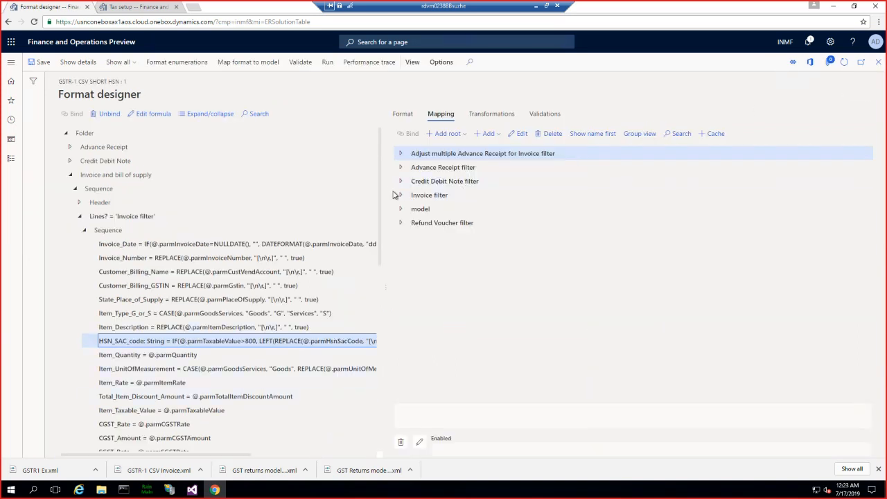
left_click(38, 62)
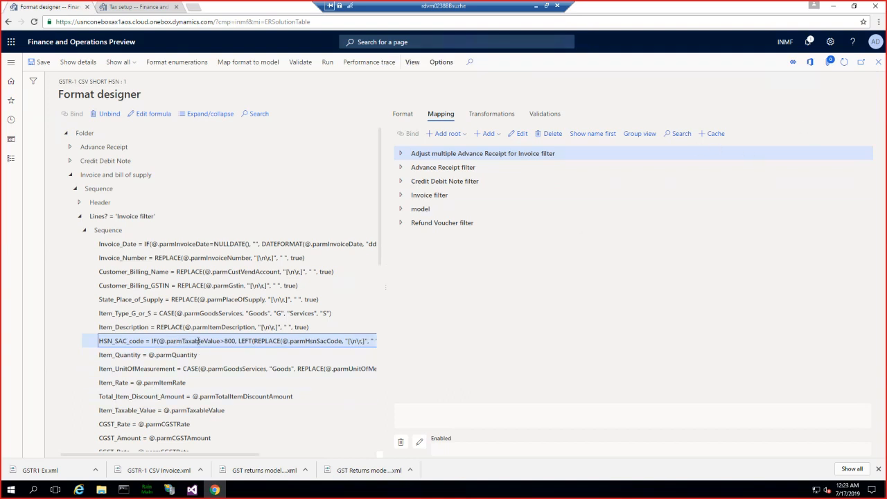
- Collapse Invoice and bill of supply and expand the Credit Debit Note lines sequence to examine its HSN_SAC_code binding
left_click(71, 176)
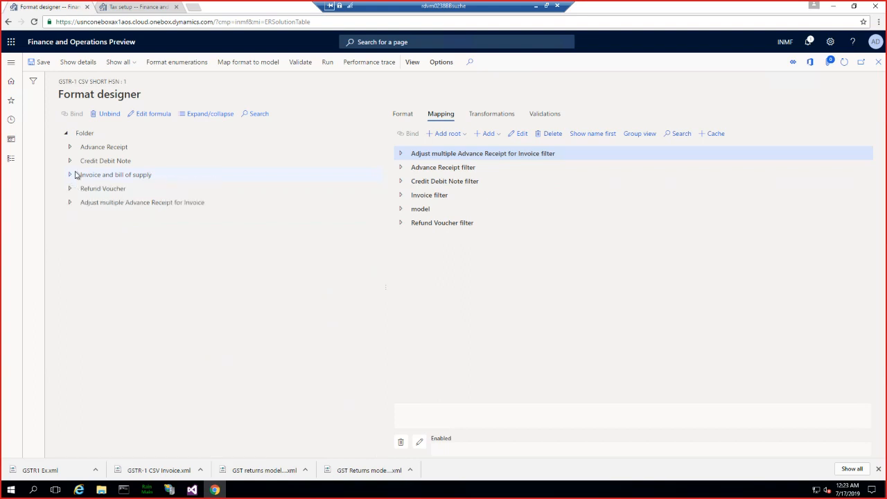
left_click(70, 162)
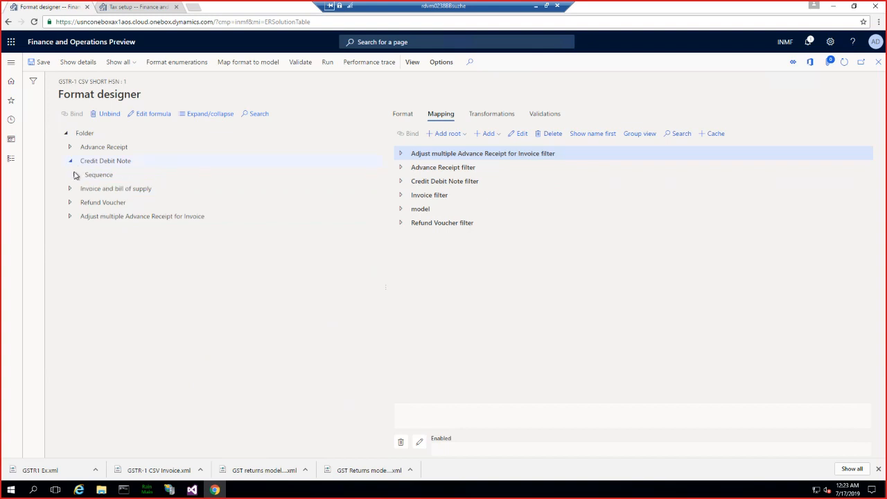
left_click(75, 174)
left_click(80, 202)
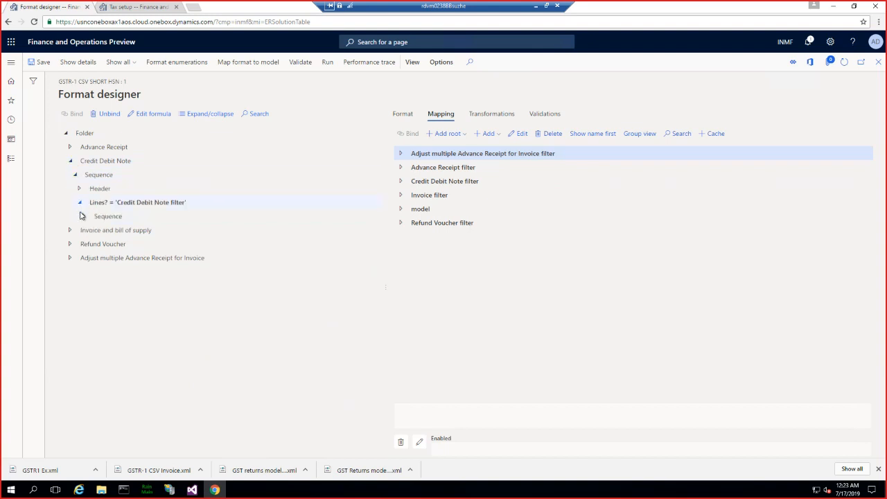
left_click(85, 216)
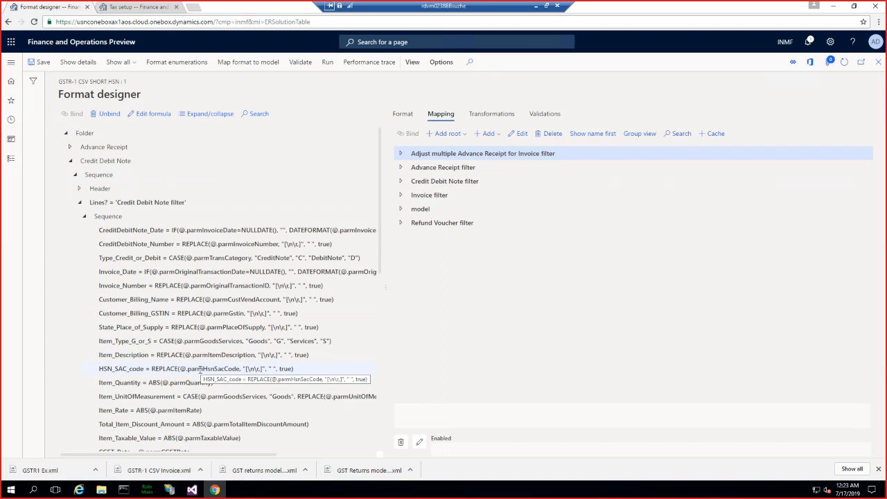
- Close the format designer and change the status of GSTR-1 CSV short HSN version 14.28.1 to Complete with the description Initial version
left_click(878, 63)
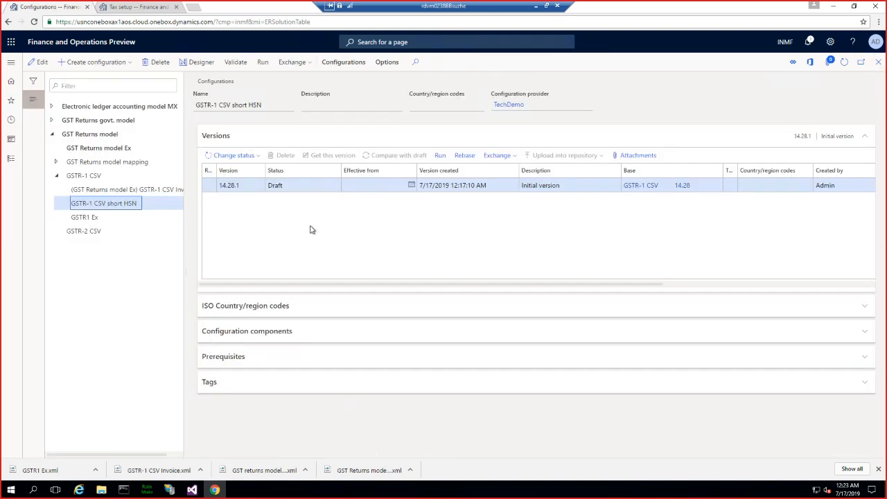
left_click(236, 156)
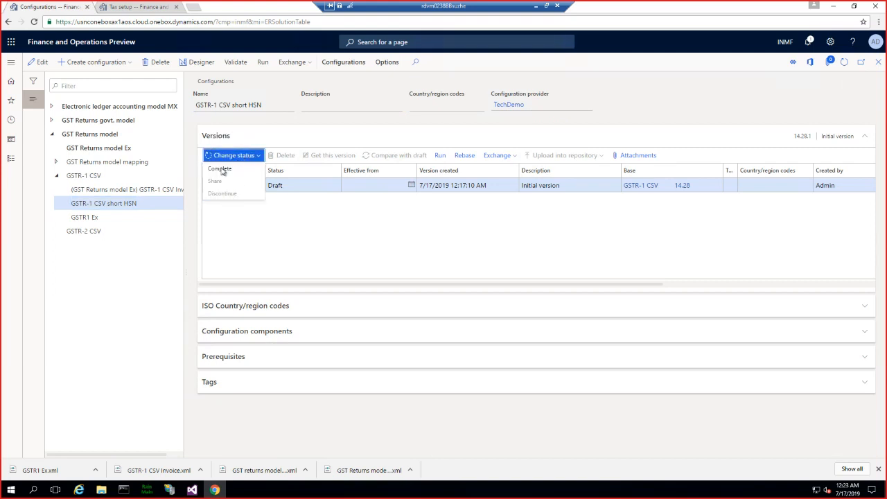
left_click(220, 170)
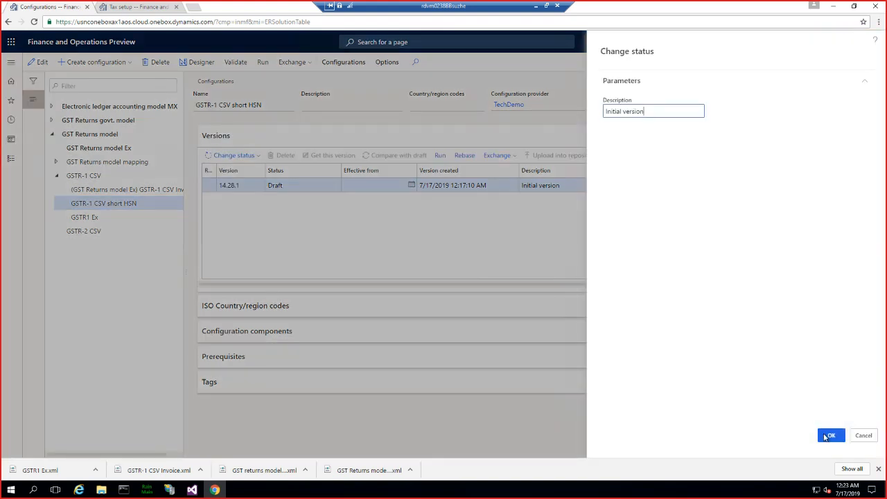
left_click(825, 437)
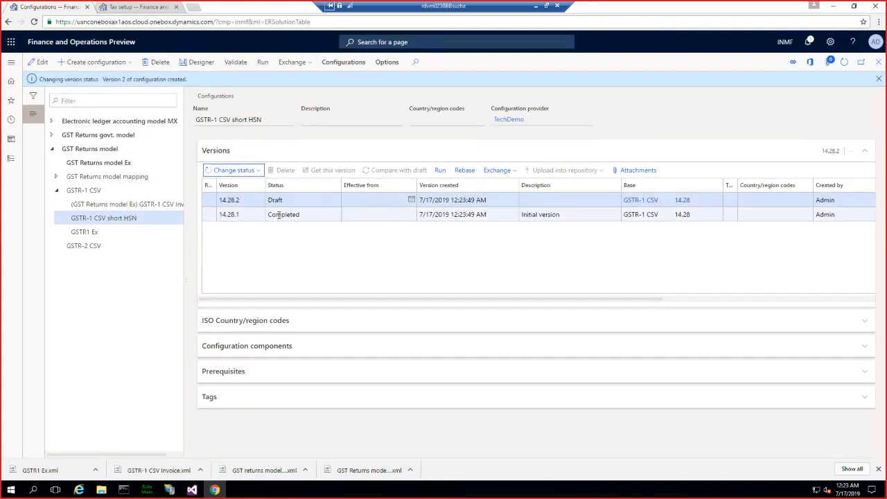
left_click(278, 214)
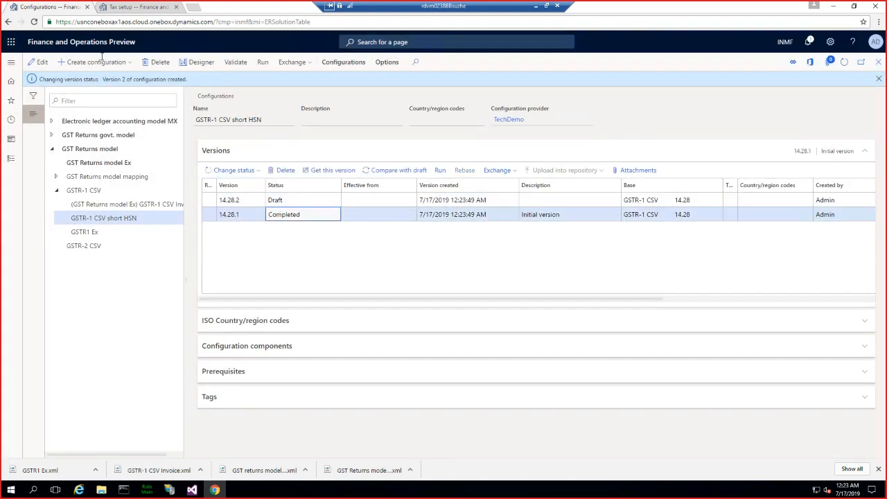
- Switch to Tax setup, open the report configurations of the GST setup and select the GSTR-1 CSV short HSN row
left_click(128, 8)
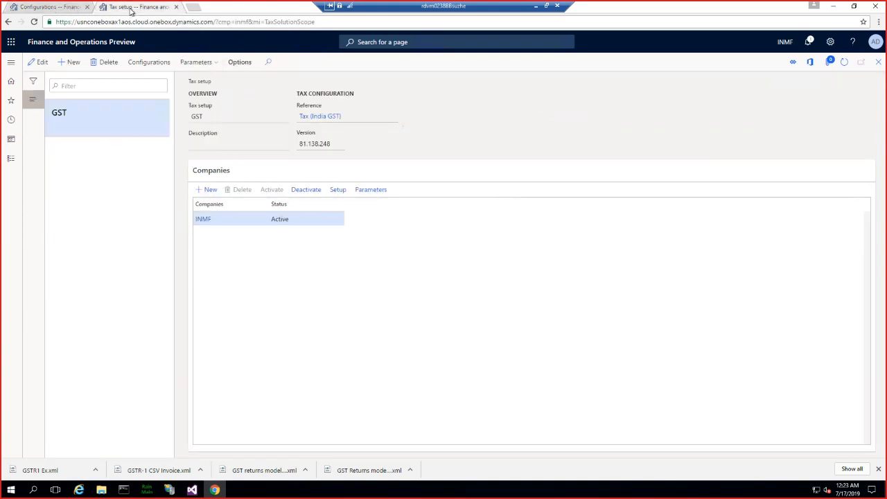
left_click(144, 65)
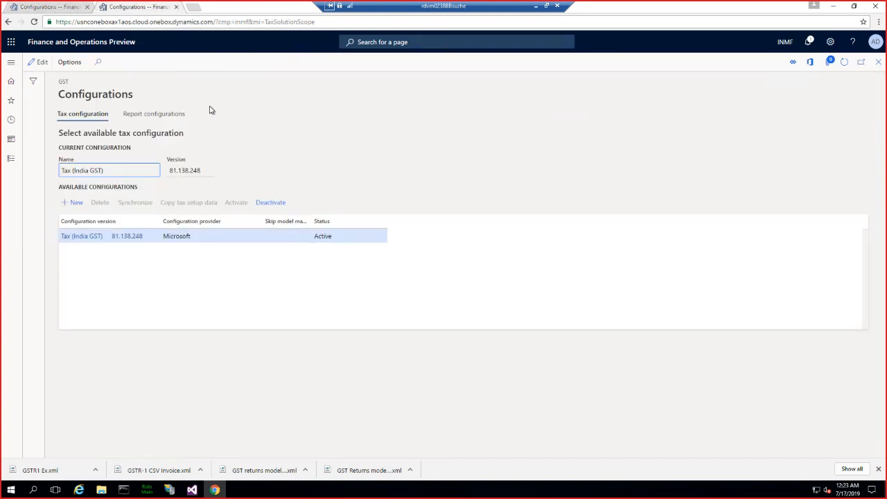
left_click(144, 115)
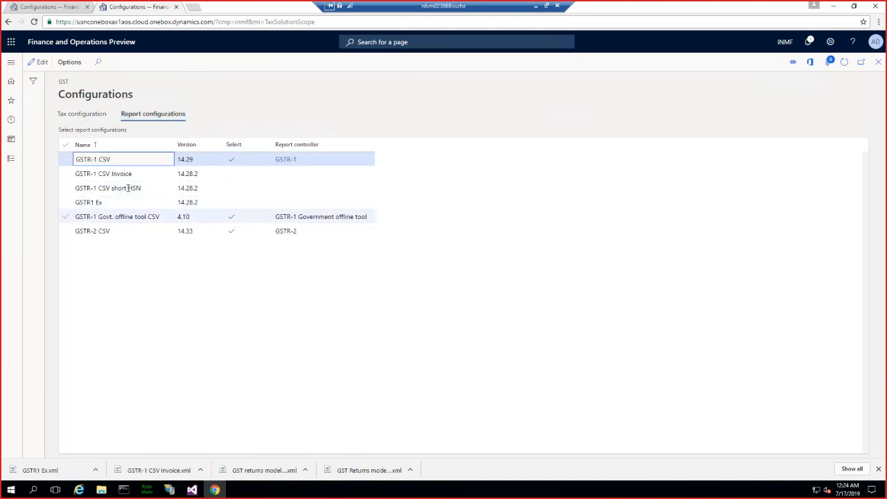
left_click(122, 188)
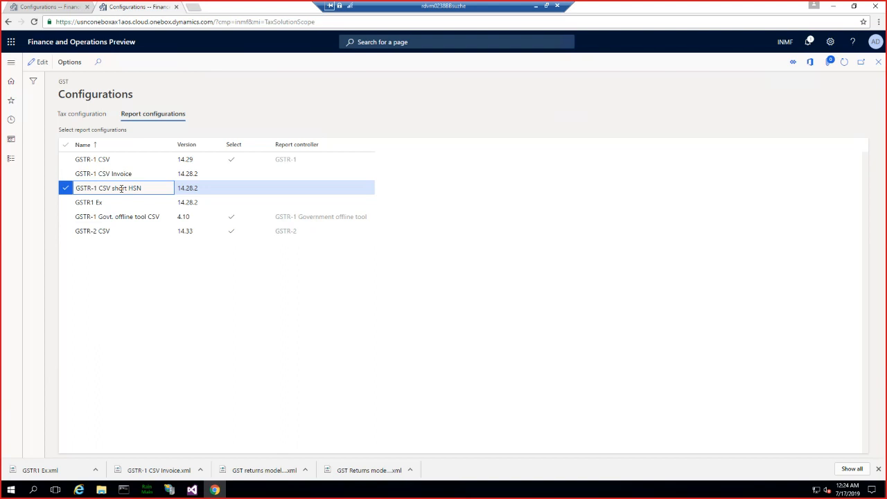
- Enable the GSTR-1 CSV short HSN report configuration, assign it the GSTR-1 report controller and save
left_click(39, 62)
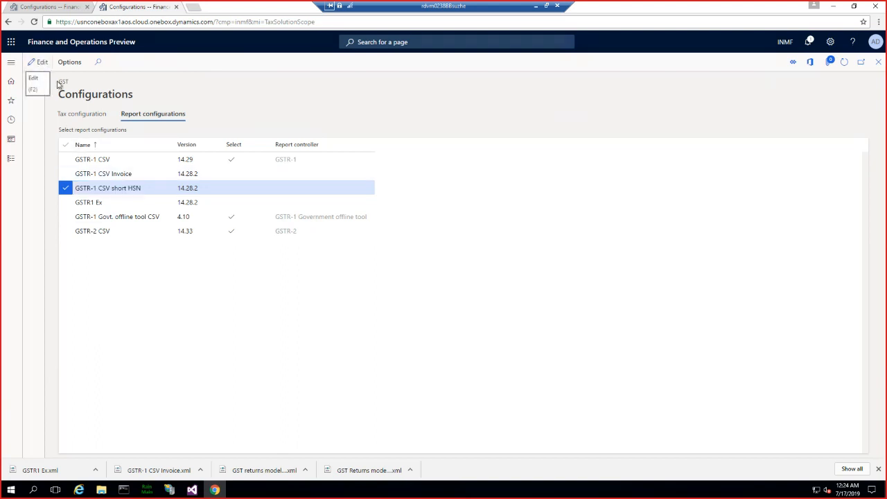
left_click(231, 188)
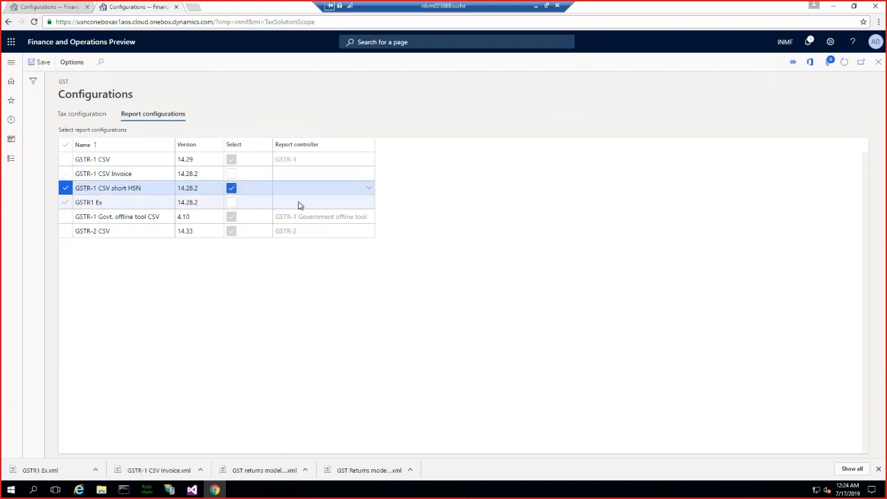
left_click(293, 190)
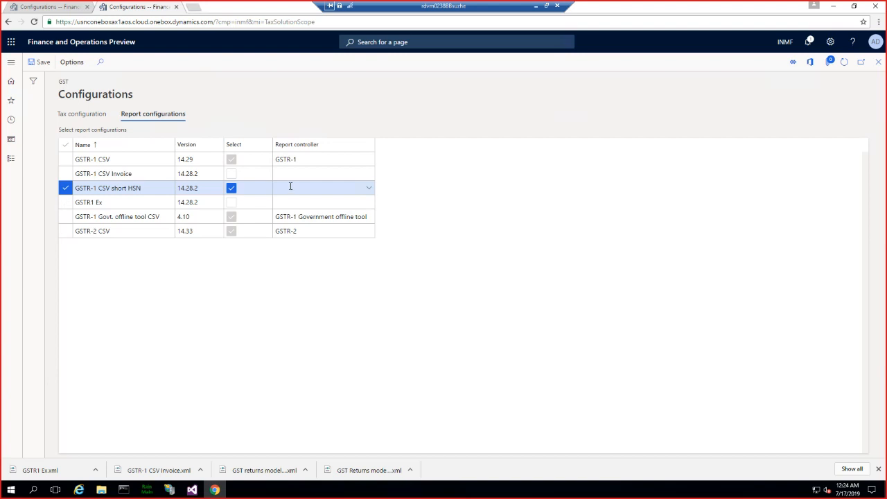
left_click(369, 187)
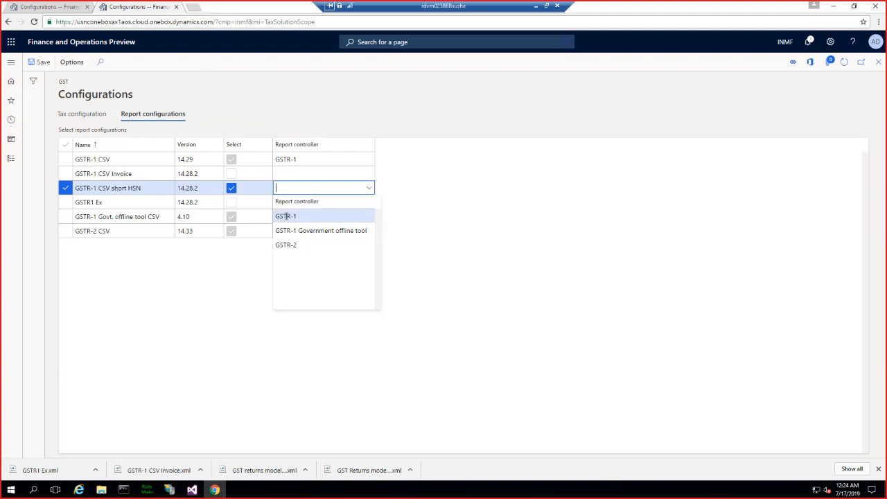
left_click(286, 214)
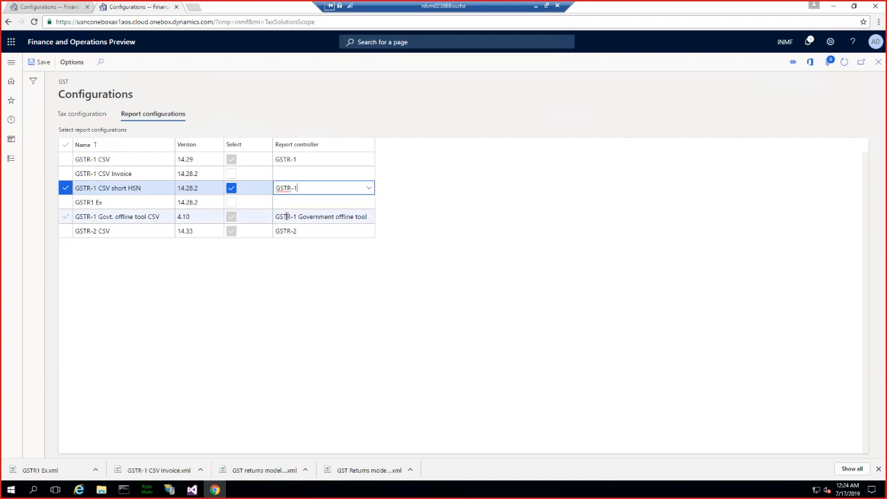
left_click(38, 62)
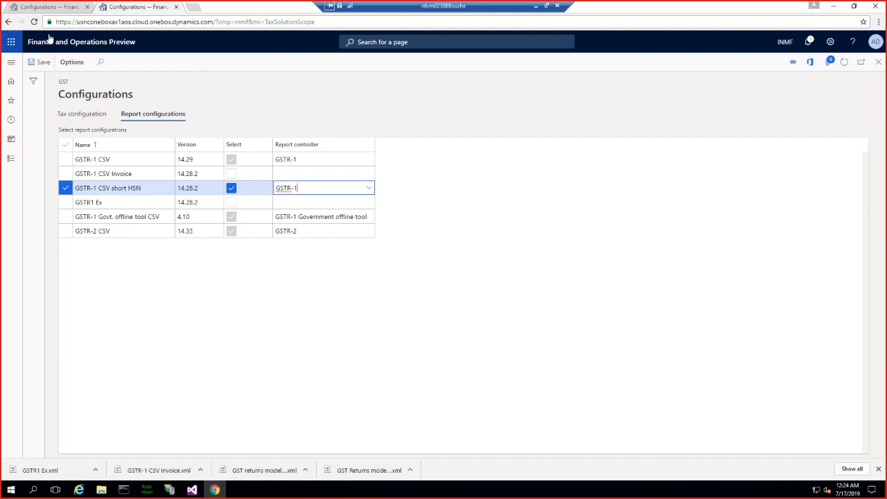
- Open the Posted tax component transactions inquiry from the Tax module and run it with the previously used query
left_click(11, 65)
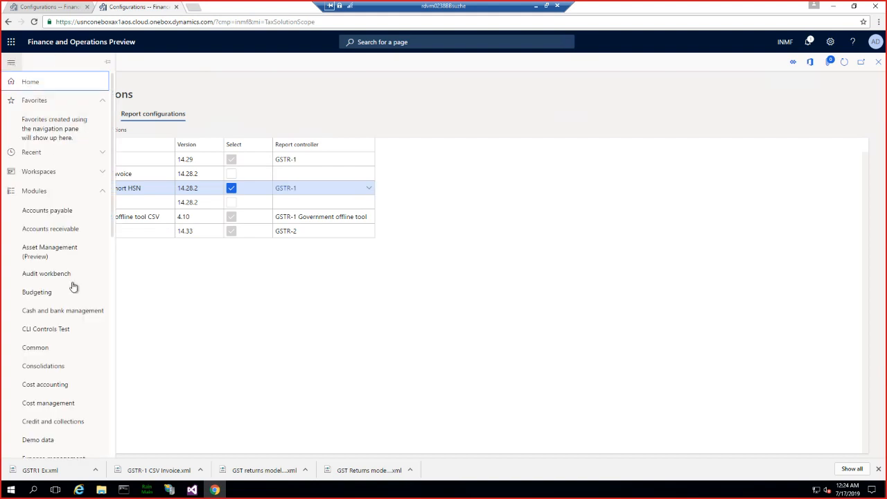
scroll(43, 254, "down", 10)
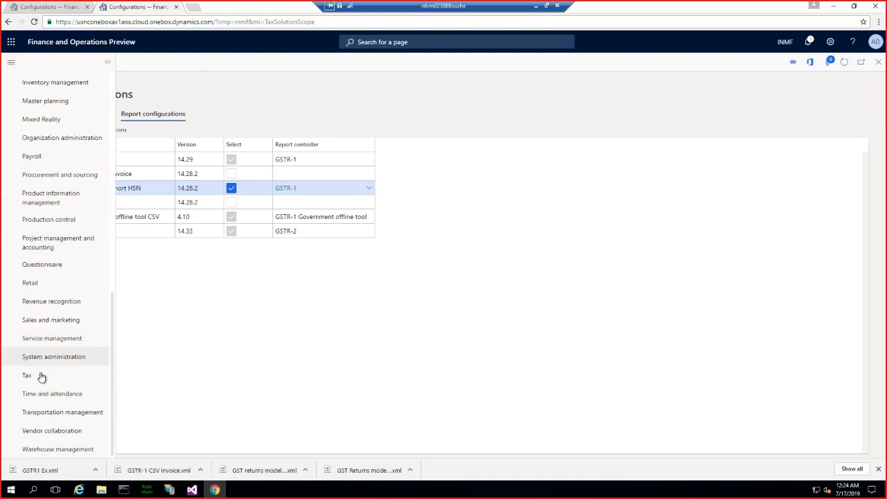
left_click(40, 378)
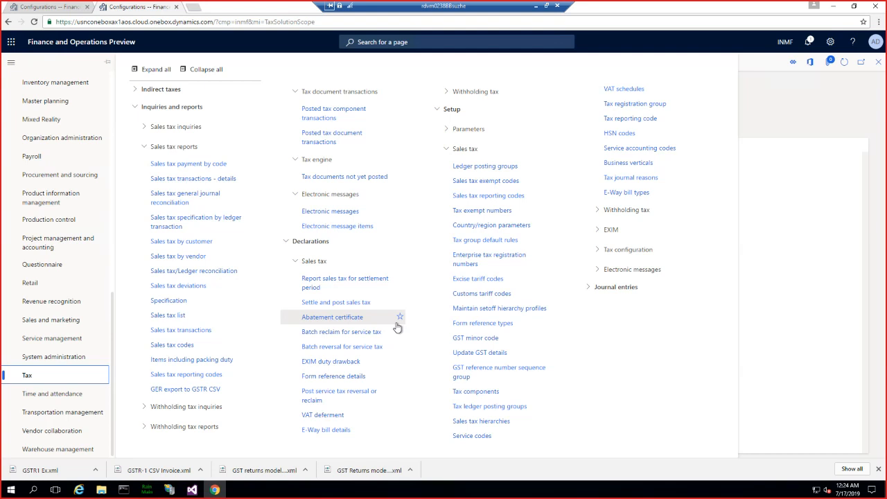
left_click(325, 116)
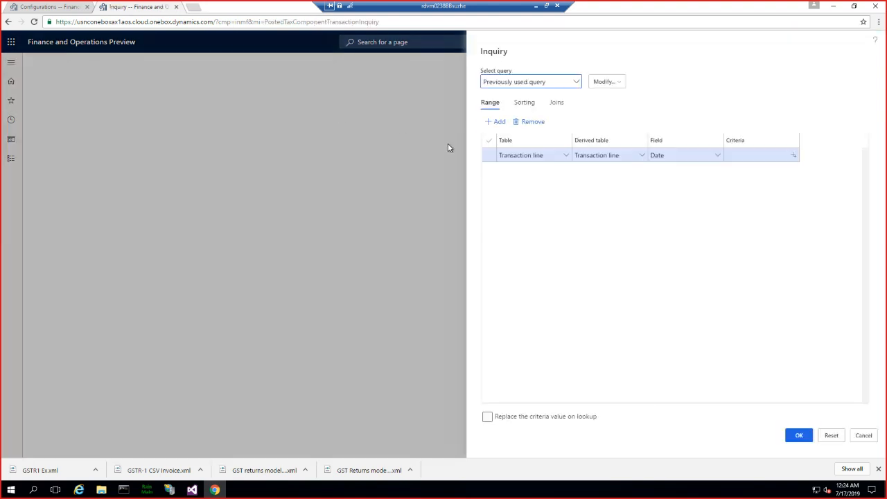
left_click(797, 435)
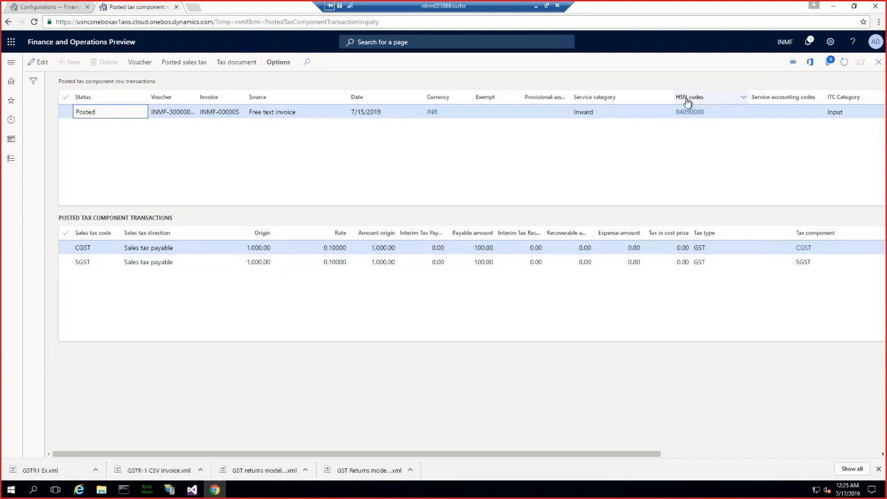
- Copy the HSN code of the posted free text invoice into a new Notepad document and return to the transactions page
mouse_move(682, 118)
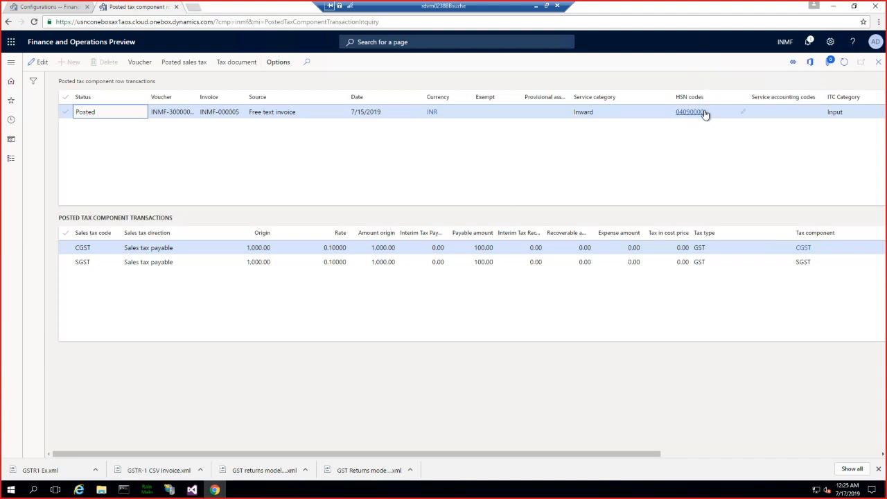
left_click(702, 112)
key("ctrl+c")
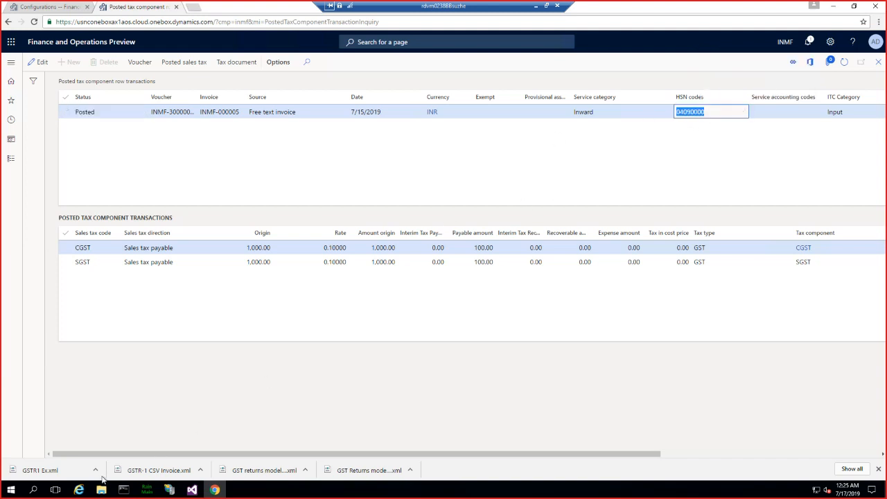
left_click(8, 493)
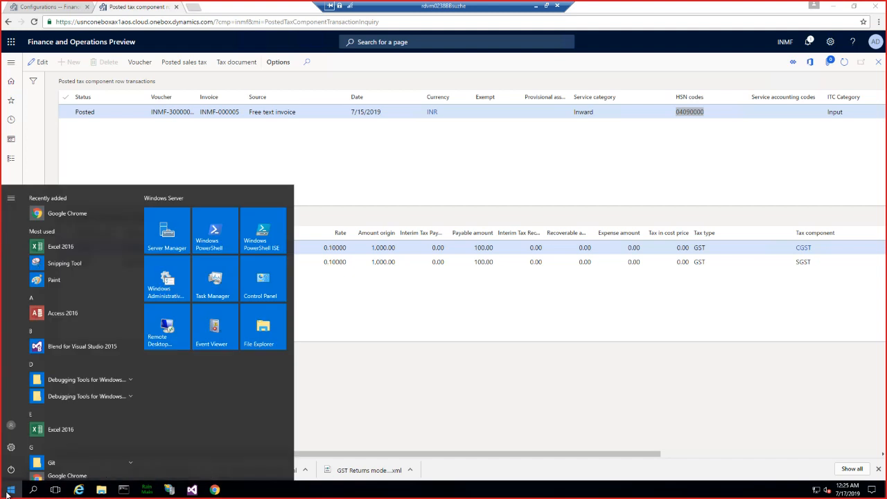
type("notepad")
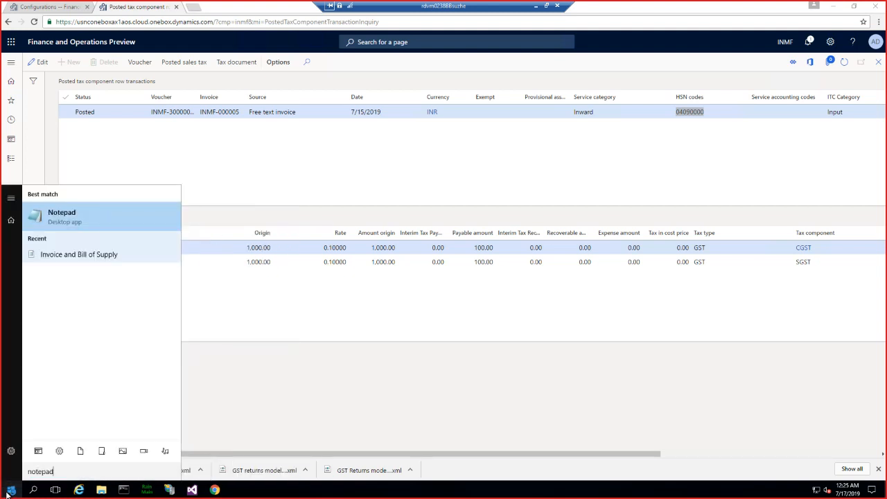
key("Return")
key("ctrl+v")
left_click_drag(191, 58, 331, 196)
left_click(409, 78)
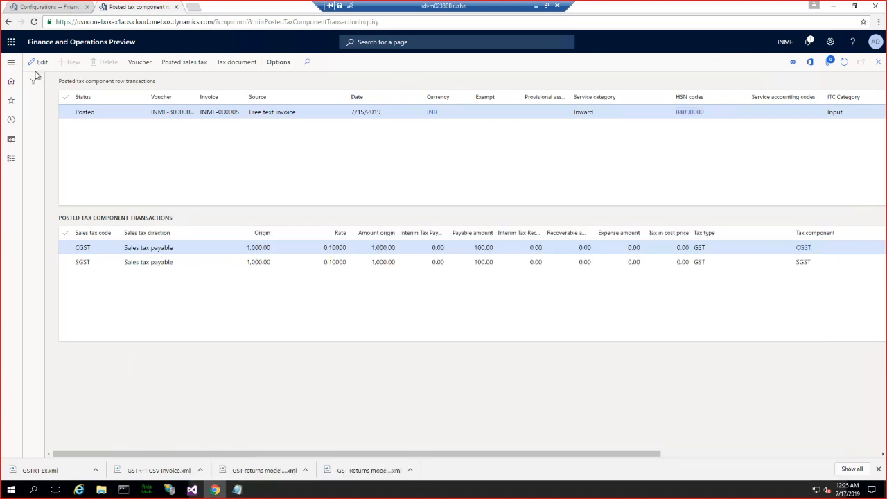
- Open GER export to GSTR CSV and set the period from 7/1/2019 to 7/30/2019
left_click(11, 66)
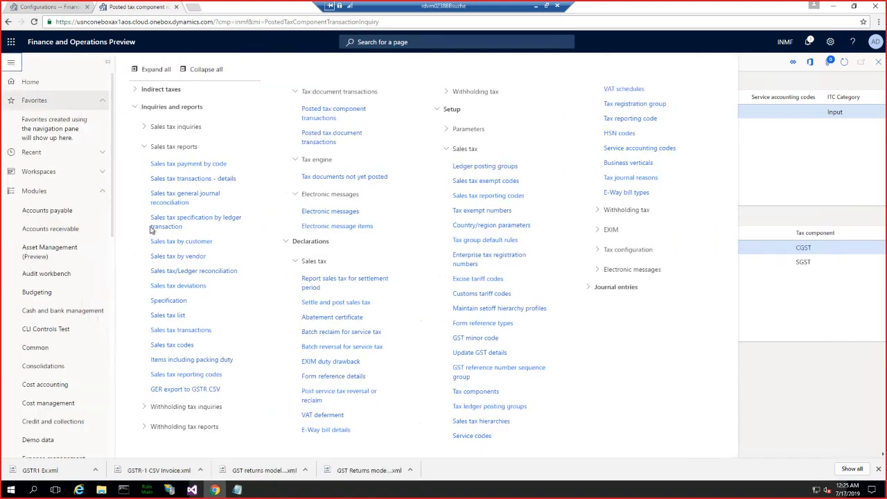
left_click(184, 392)
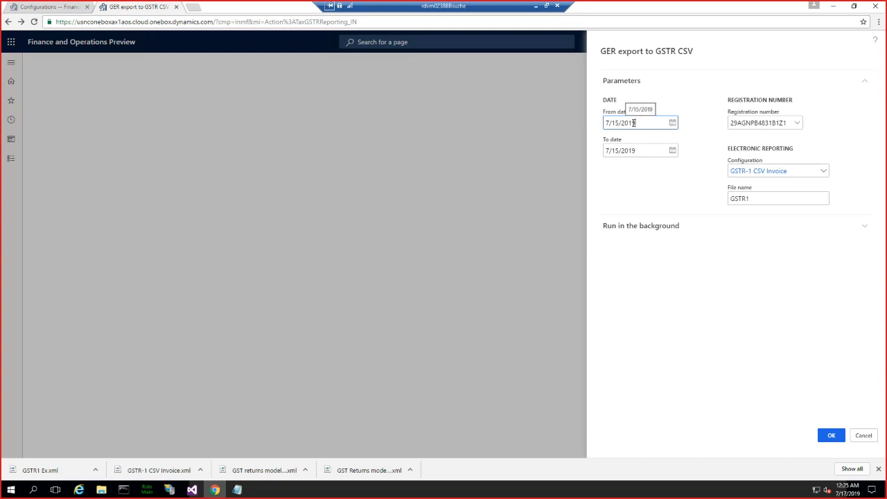
double_click(616, 124)
type("1")
double_click(614, 150)
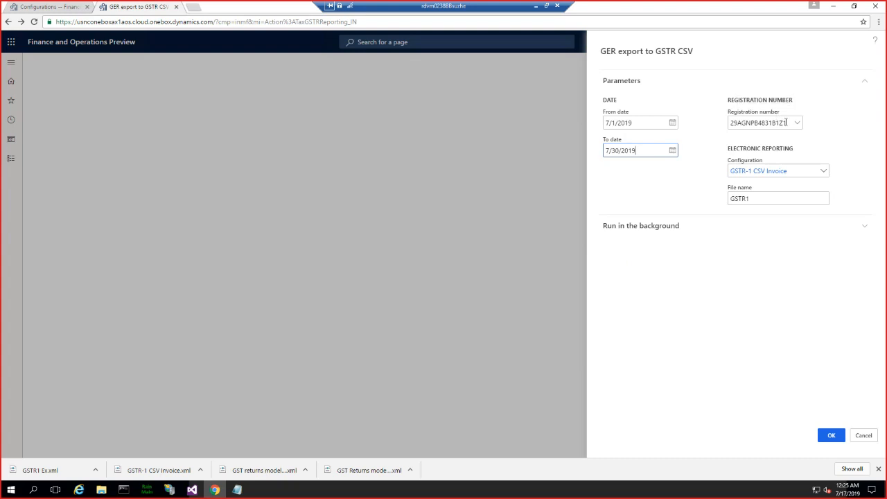
- Examine the full registration numbers available for the export and keep the current selection
left_click(799, 125)
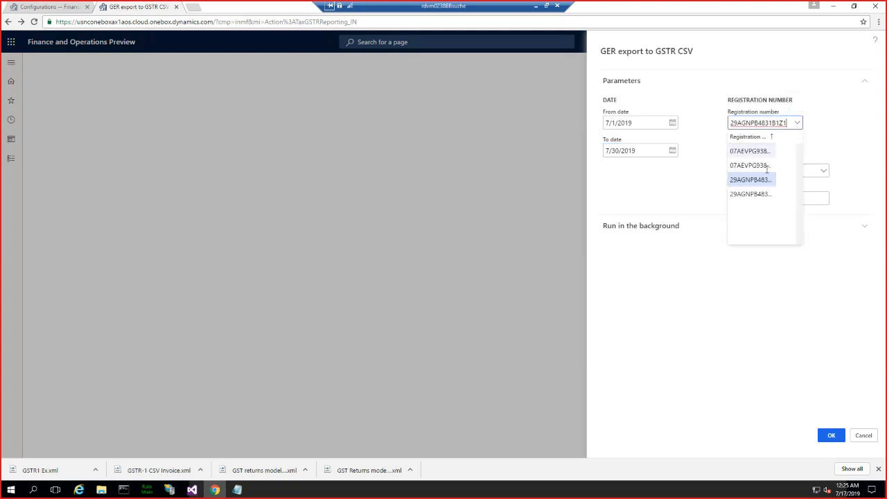
left_click_drag(775, 136, 789, 132)
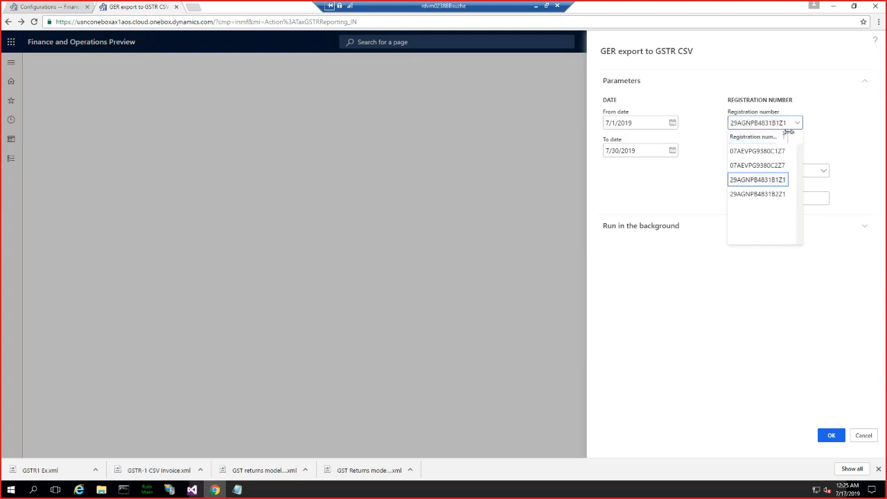
left_click(819, 116)
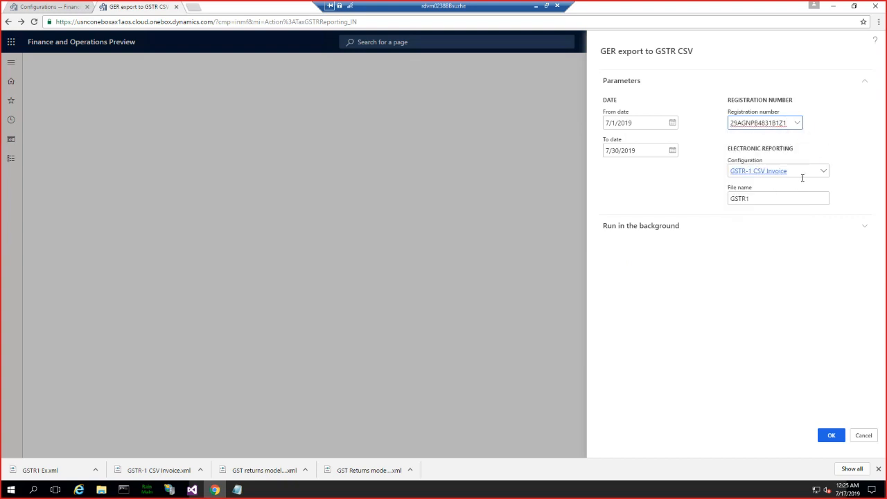
- Set the configuration to GSTR-1 CSV and the file name to GSTR1-MS, try the export, dismiss the error and retry
left_click(824, 173)
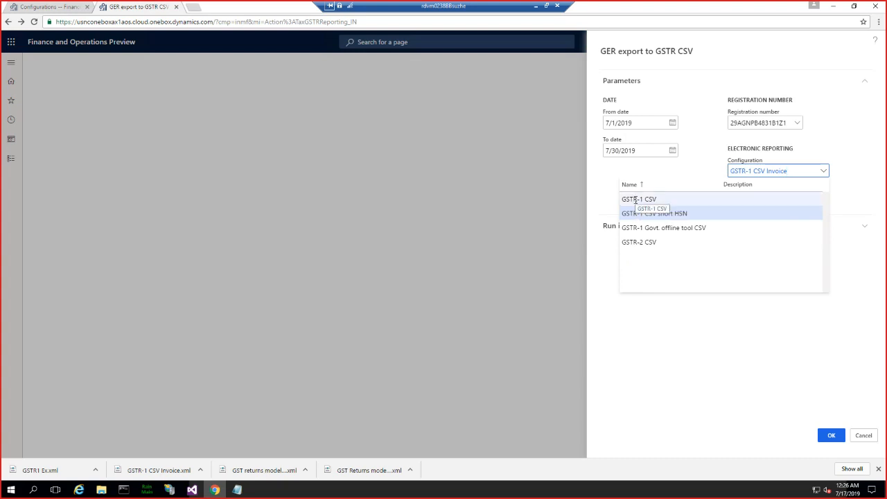
left_click(662, 198)
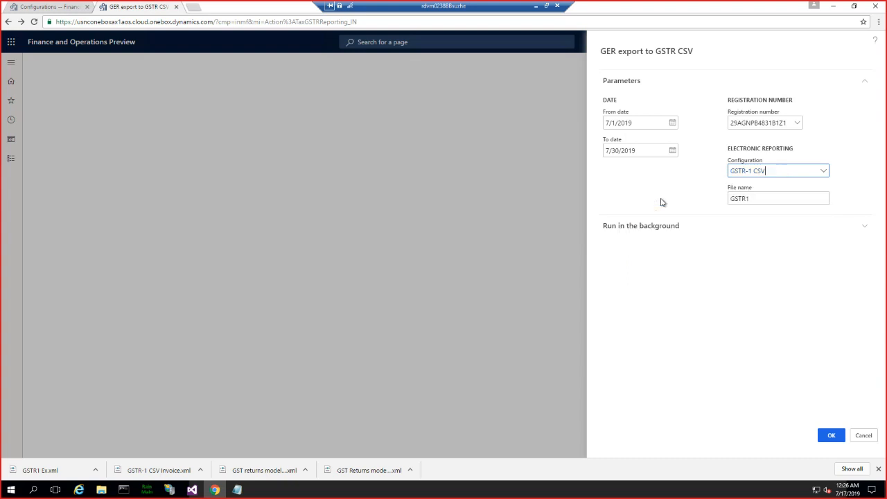
left_click(759, 198)
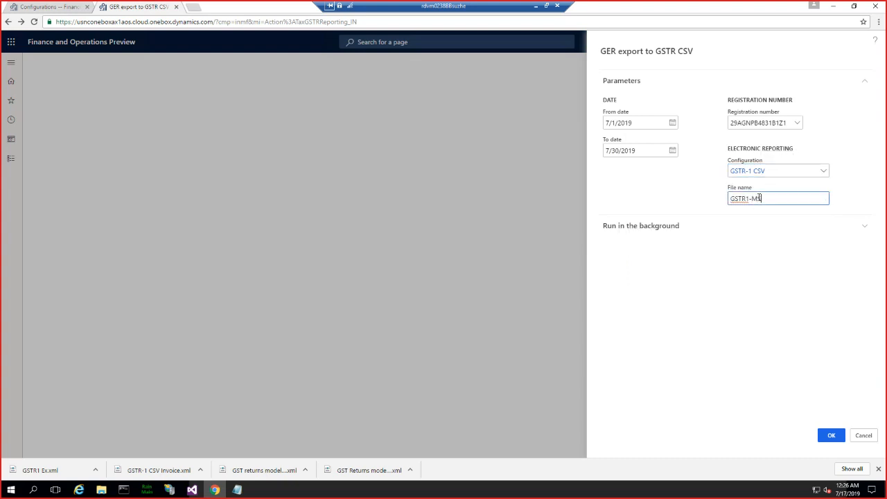
type("-MS")
left_click(830, 435)
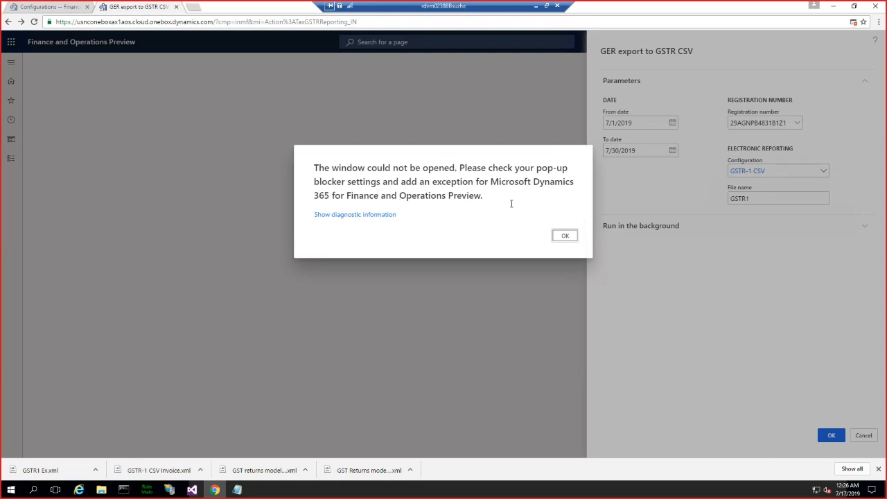
left_click(565, 236)
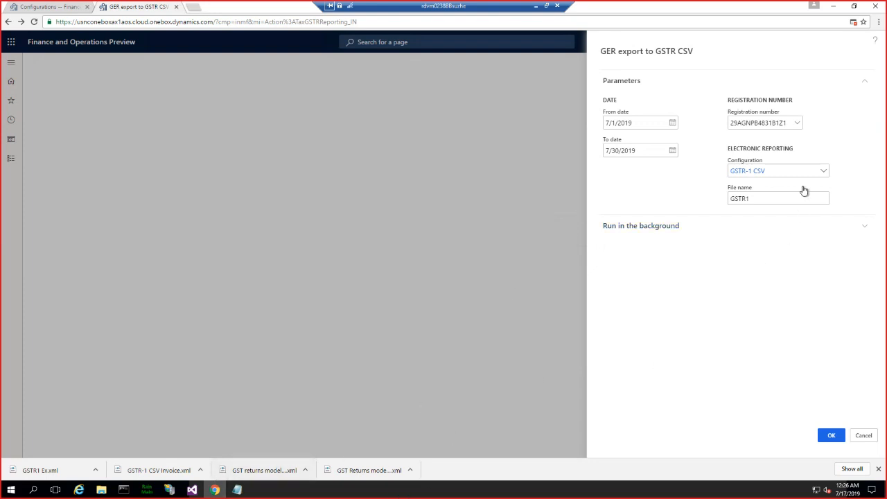
left_click(831, 436)
- Copy the export page's address and open it in the existing Internet Explorer window
left_click(328, 21)
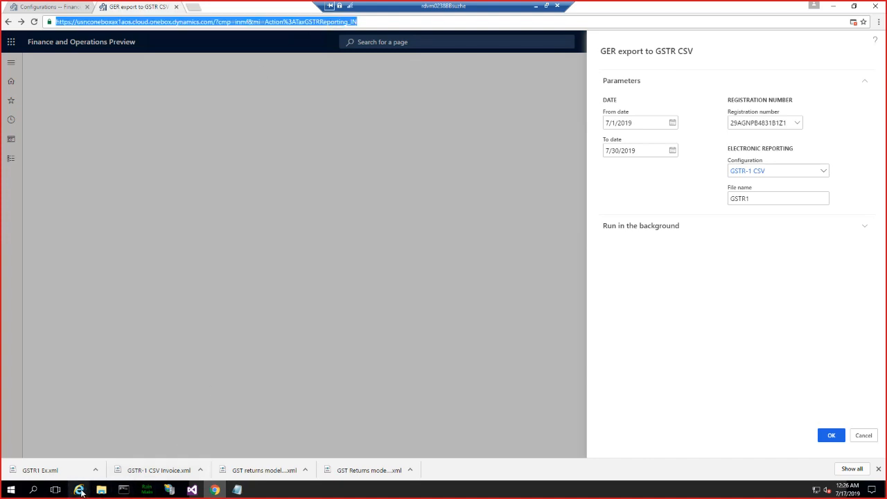
mouse_move(81, 491)
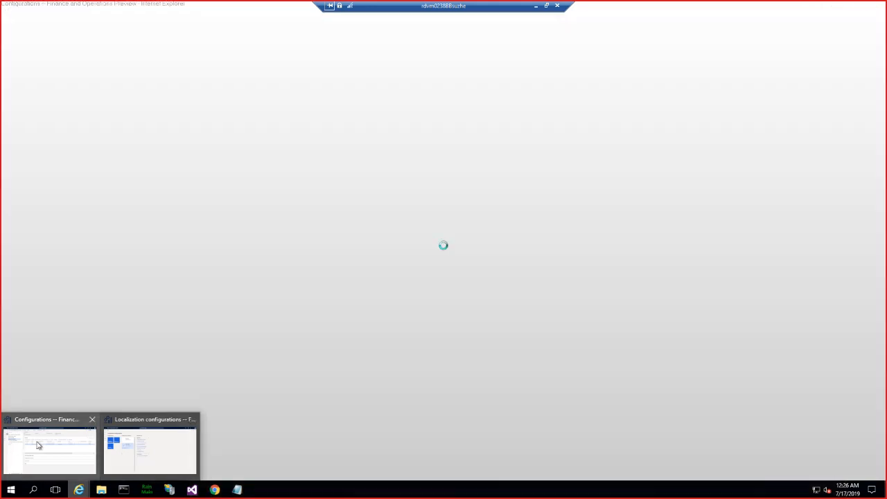
left_click(139, 450)
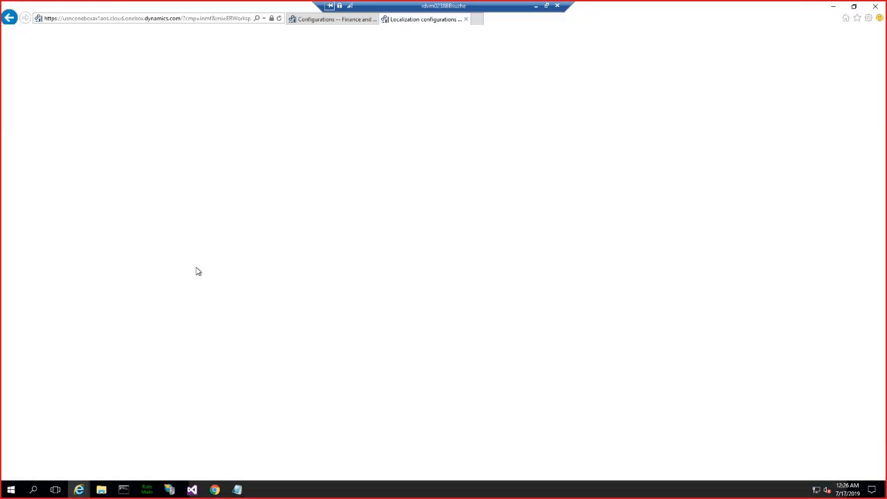
left_click(195, 21)
key("ctrl+v")
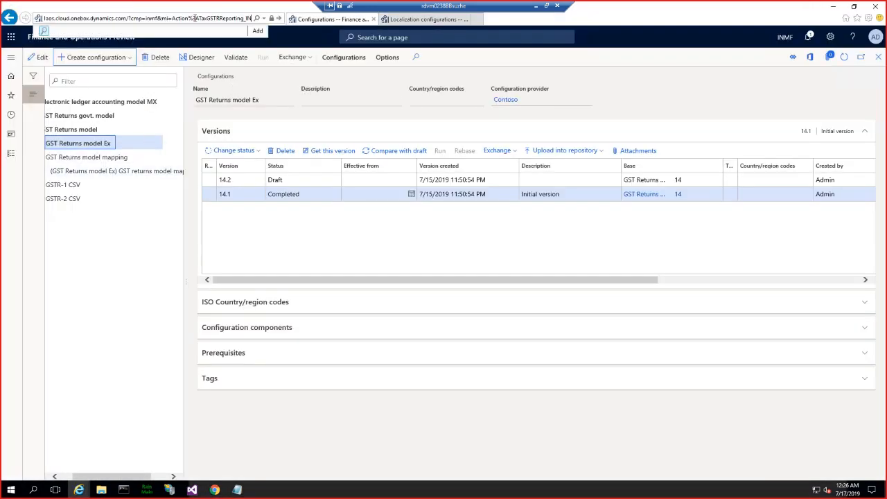
key("Return")
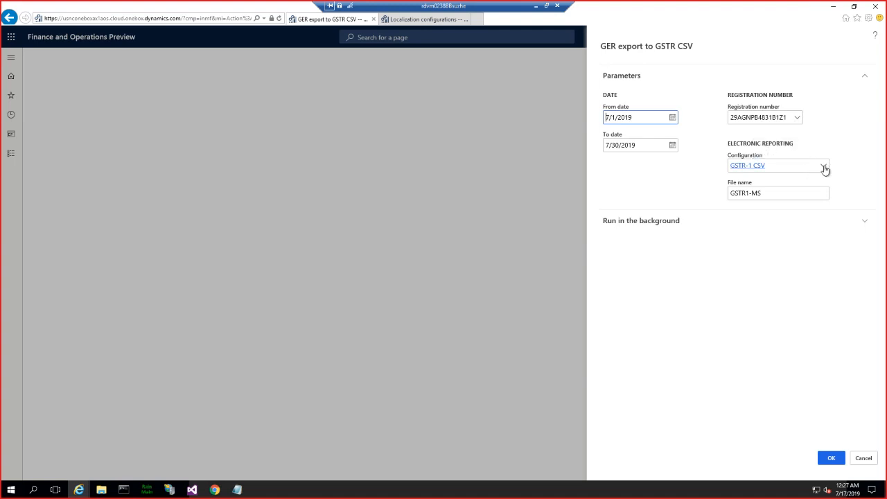
- Run the export with the GSTR-1 CSV configuration, save GSTR1-MS.zip and show it in the Downloads folder
left_click(823, 168)
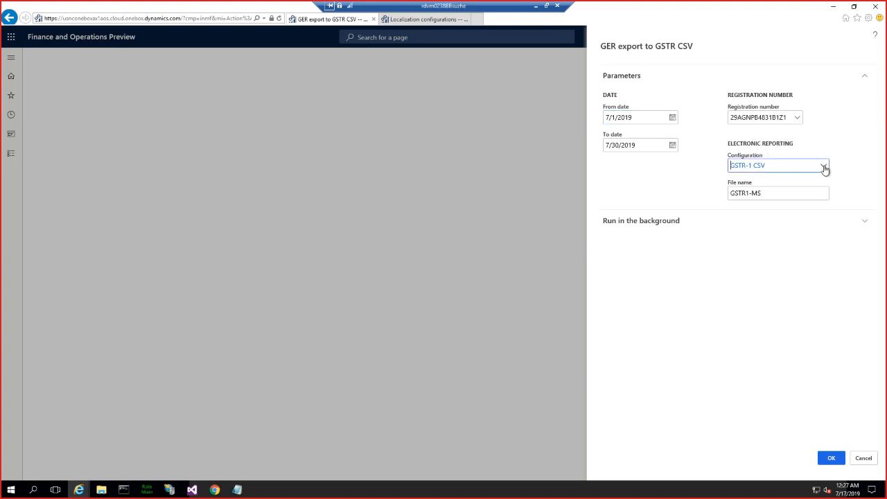
left_click(685, 381)
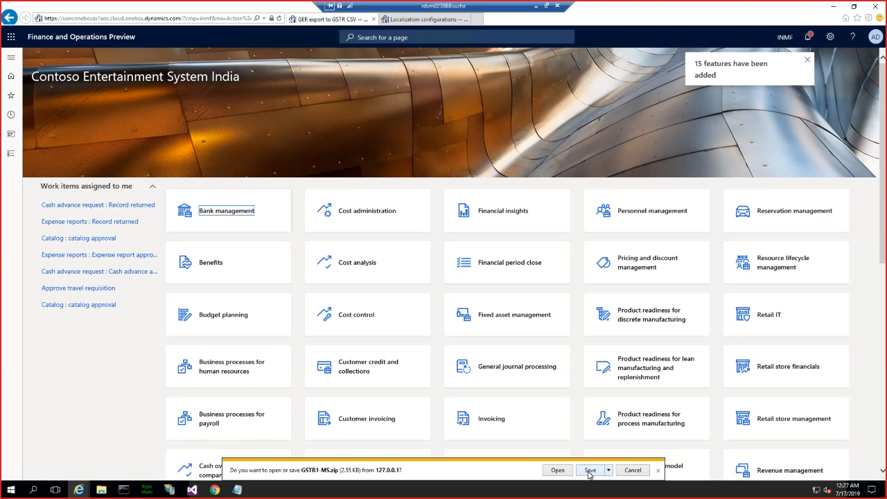
left_click(589, 470)
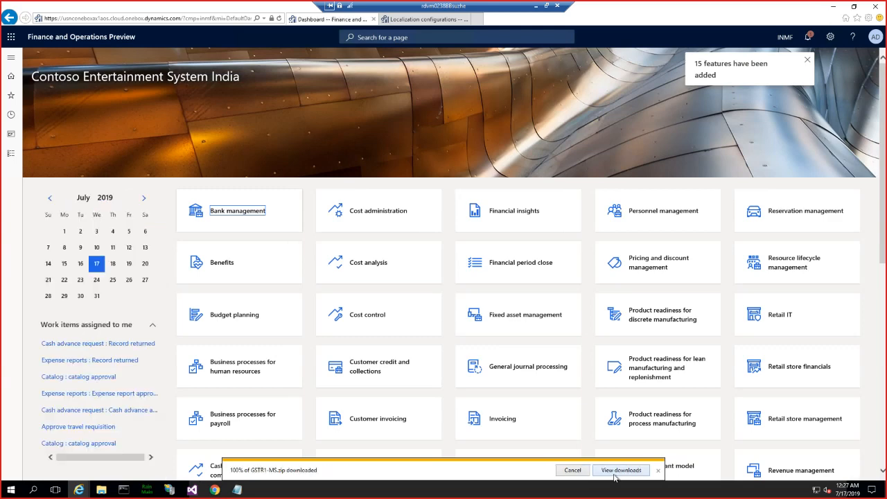
left_click(566, 470)
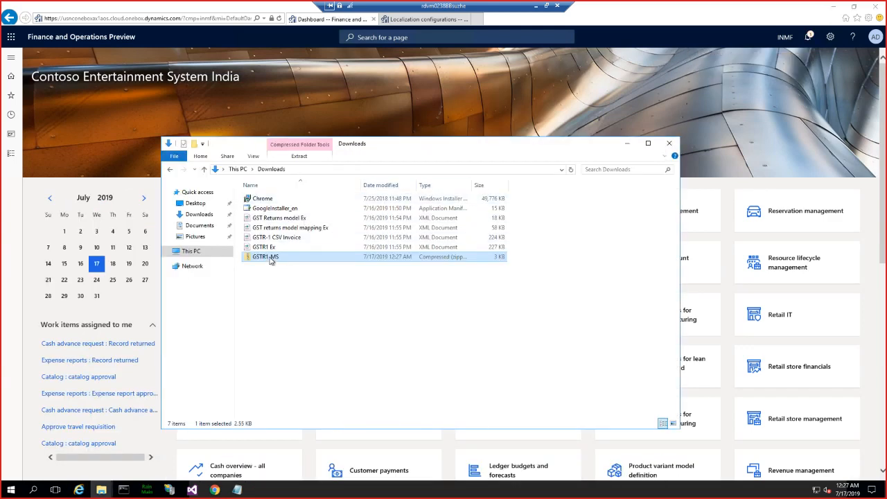
- Open Invoice and Bill of Supply from the GSTR1-MS archive in Excel and compare its HSN code with the Notepad note
double_click(270, 258)
left_click(276, 229)
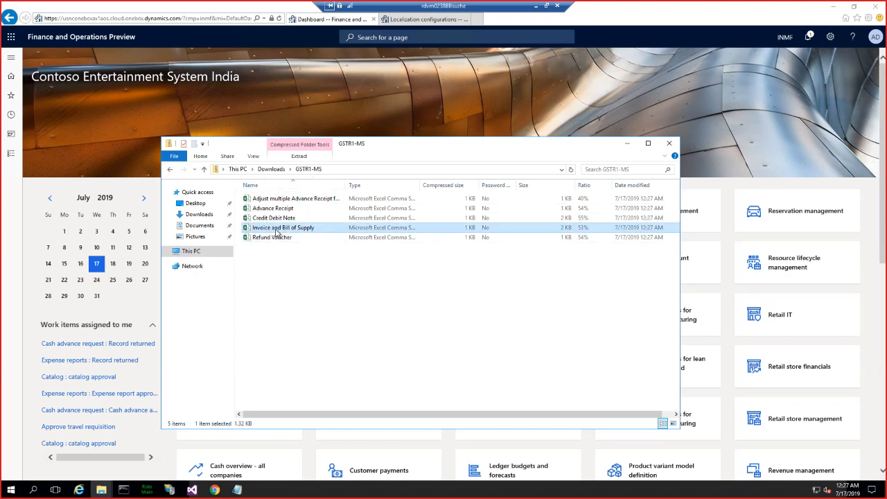
double_click(311, 232)
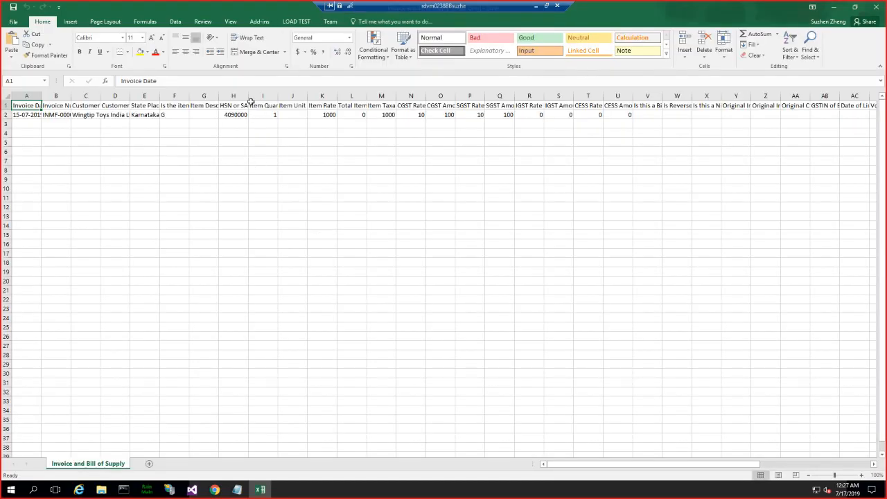
left_click(237, 489)
left_click_drag(275, 196, 300, 186)
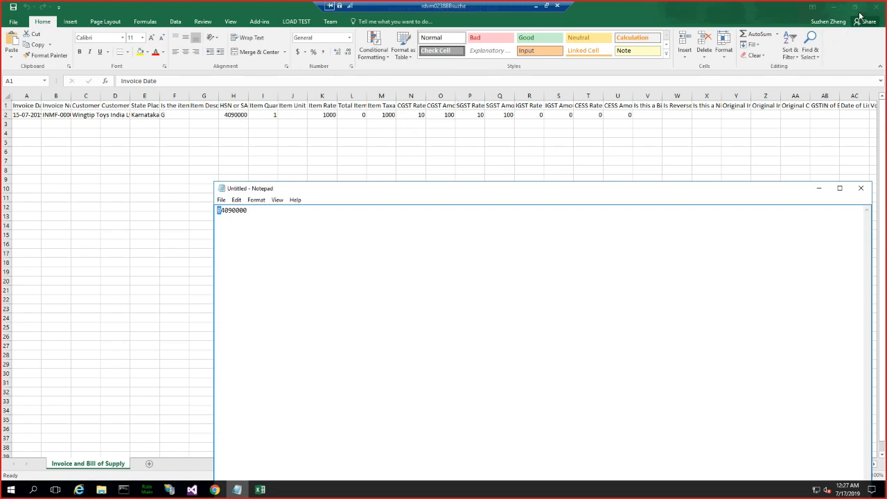
- Extract the GSTR1-MS archive into its own folder within Downloads
left_click(102, 488)
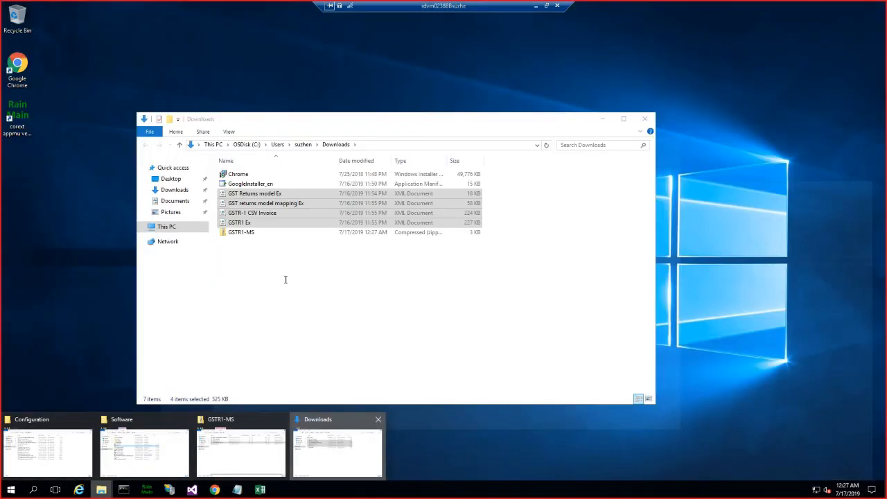
left_click(321, 449)
right_click(248, 233)
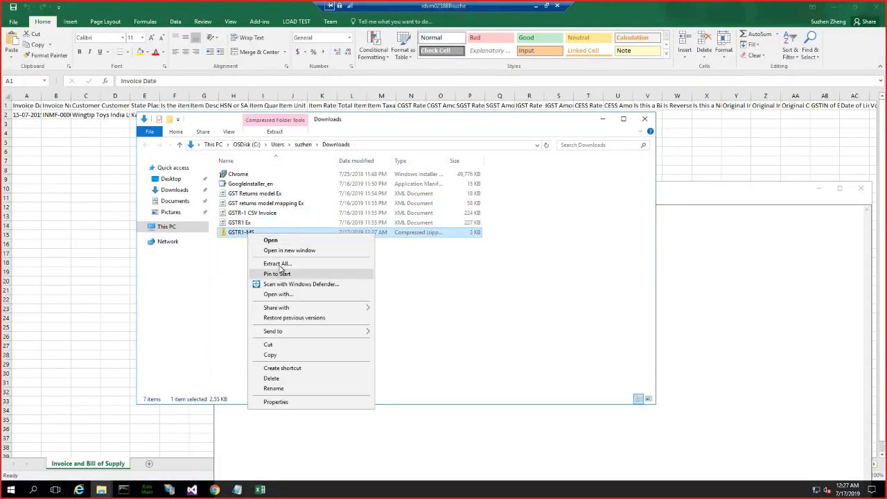
left_click(278, 264)
left_click(533, 334)
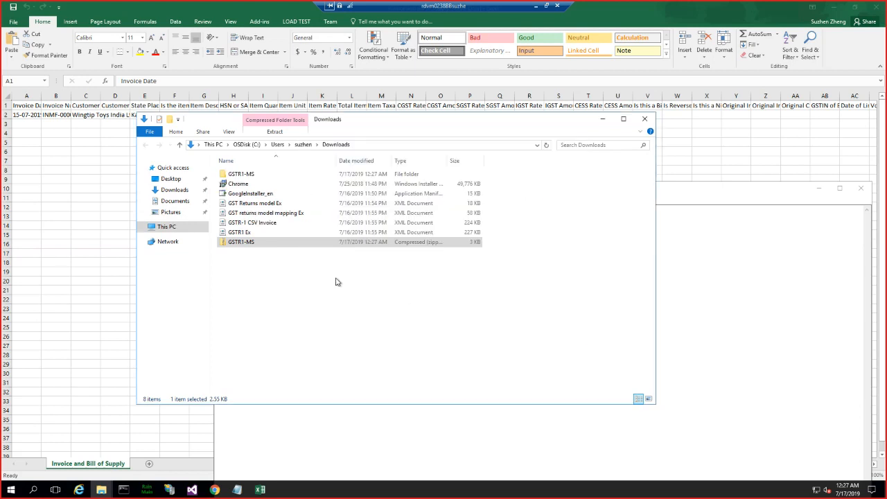
- Open the extracted Invoice and Bill of Supply file in Notepad and compare its HSN code with the one in the untitled note
right_click(276, 218)
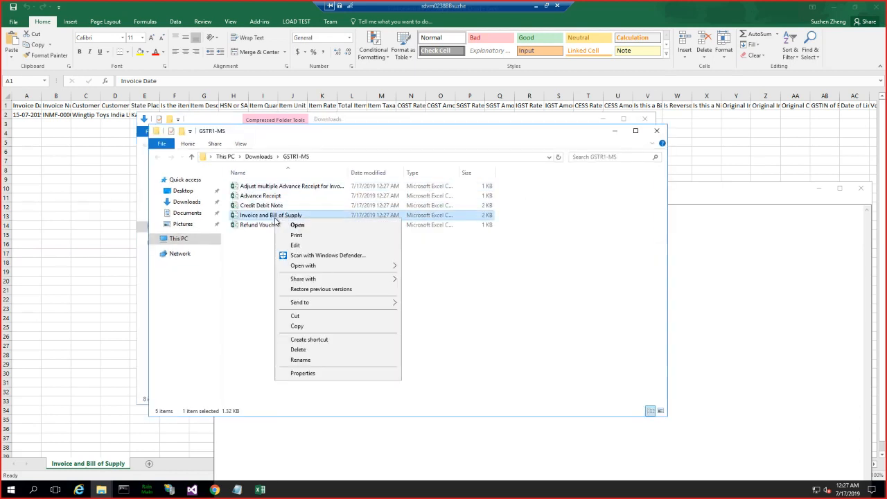
mouse_move(321, 268)
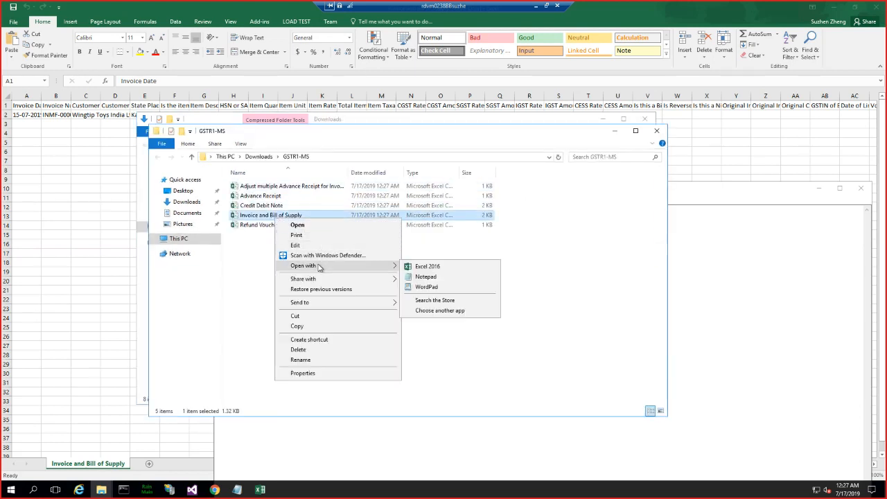
left_click(425, 277)
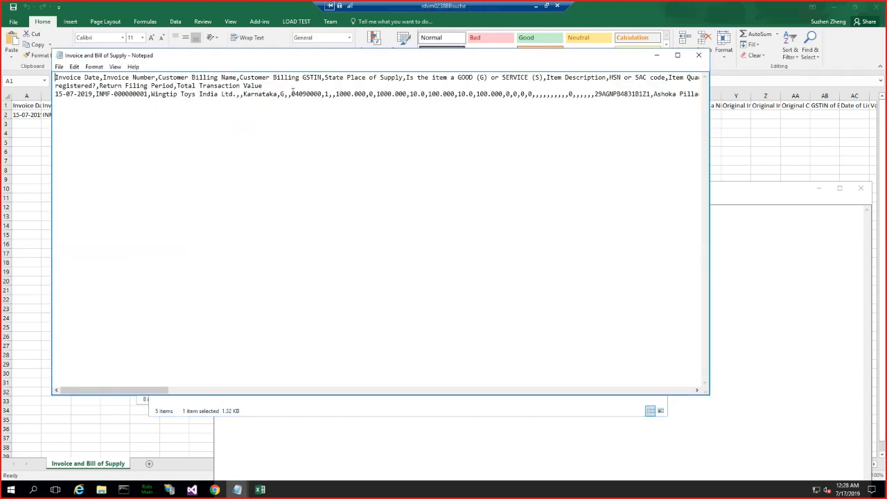
left_click_drag(304, 92, 321, 95)
left_click(236, 489)
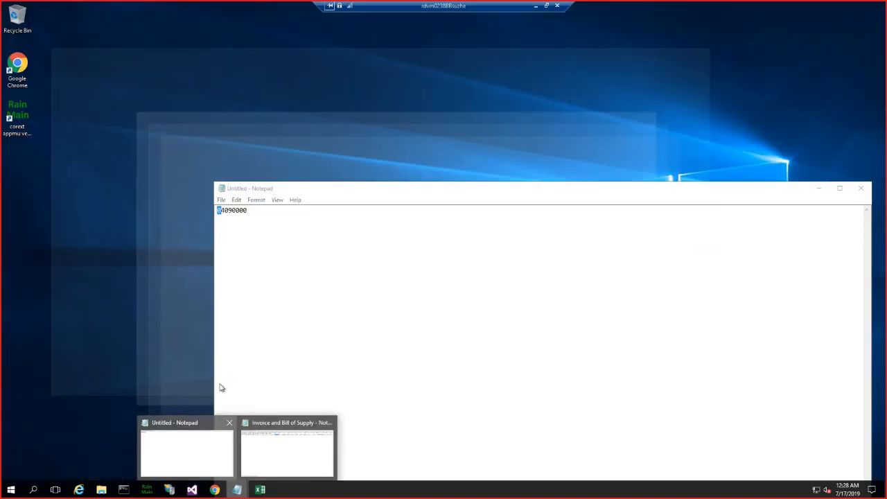
left_click(201, 460)
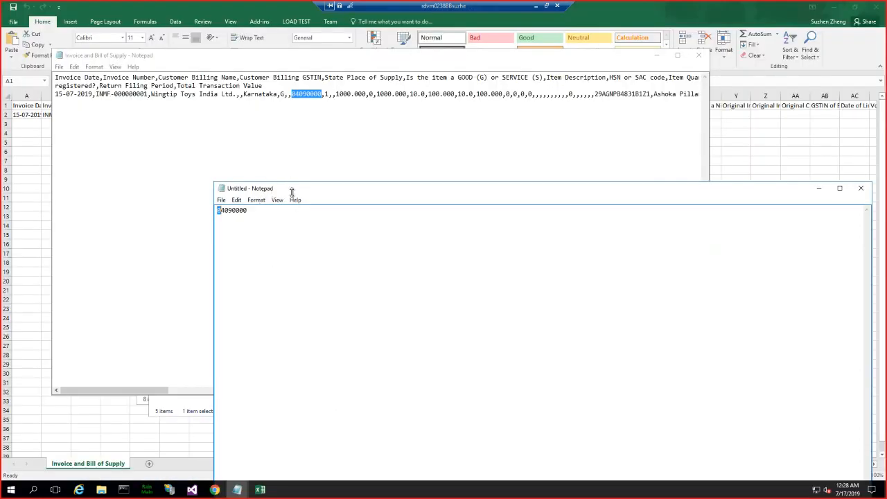
left_click_drag(325, 177, 339, 170)
left_click_drag(280, 194, 229, 192)
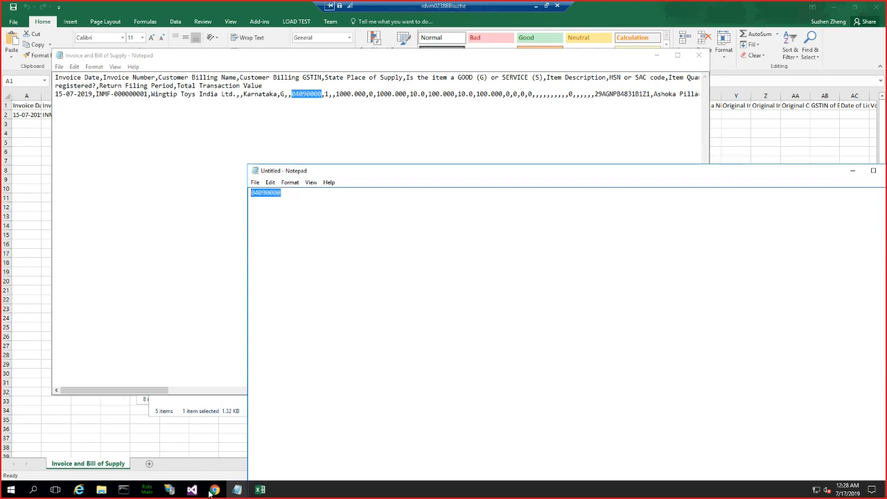
- Switch to Finance and Operations and view the posted tax component transactions in the Tax module without filter criteria
left_click(83, 492)
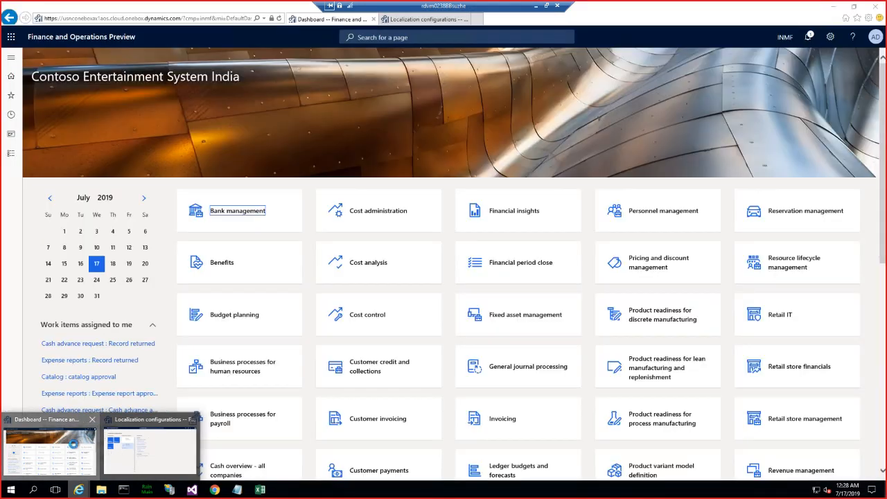
left_click(45, 451)
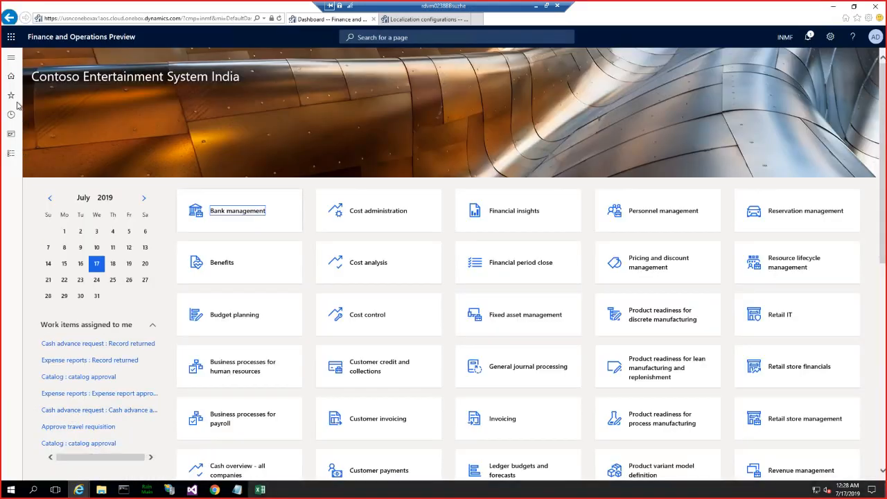
left_click(12, 61)
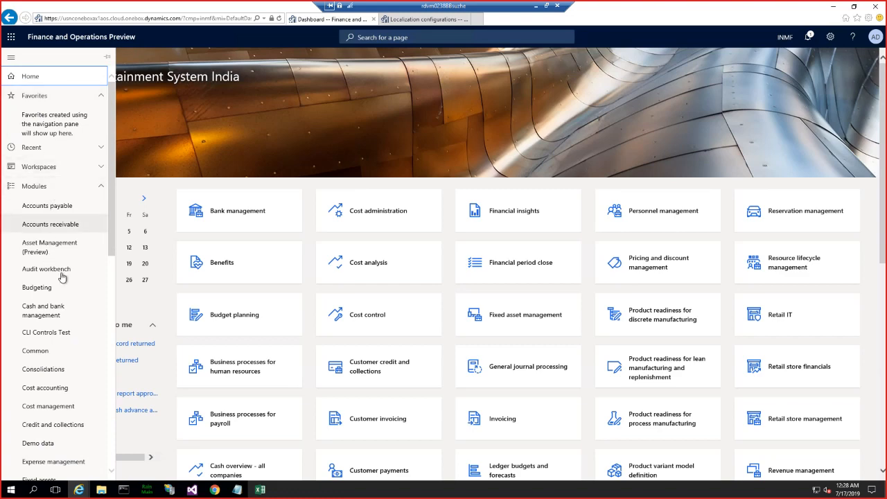
scroll(61, 277, "down", 10)
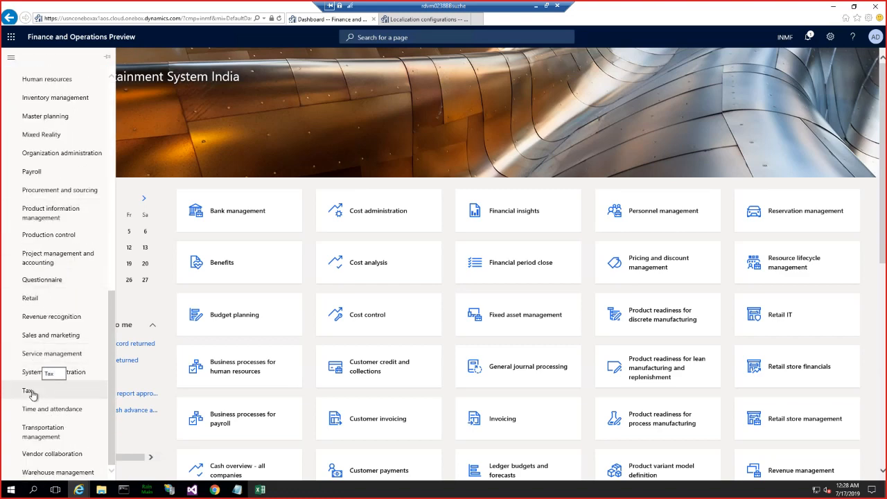
left_click(31, 392)
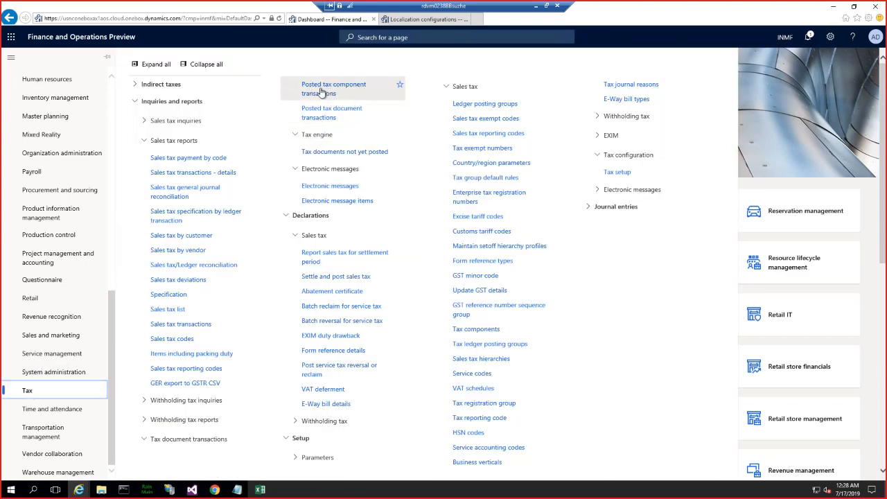
left_click(318, 91)
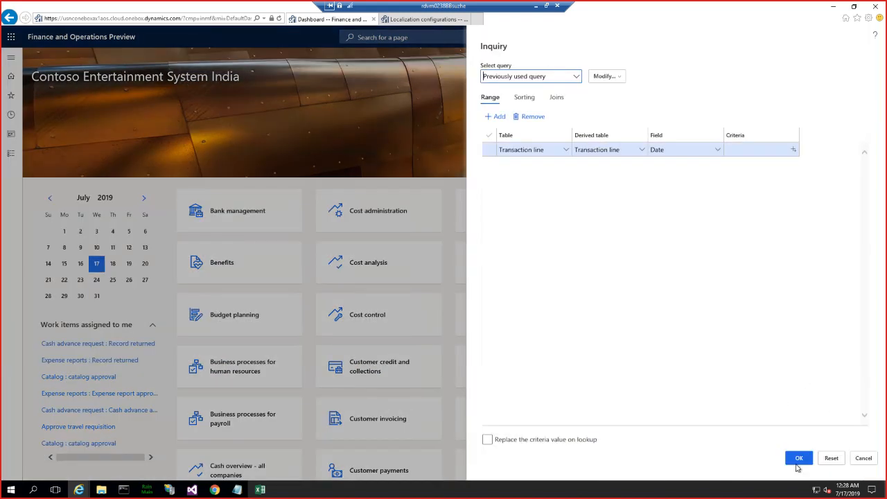
left_click(797, 460)
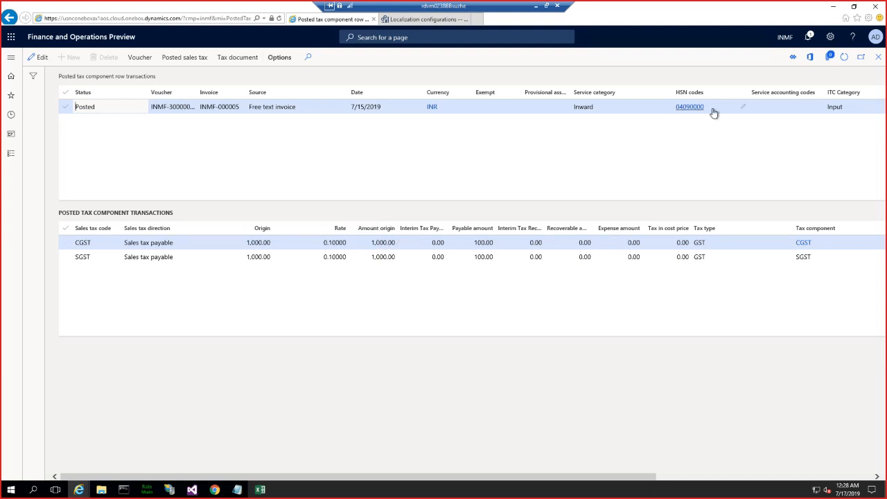
- Run GER export to GSTR CSV with the GSTR-1 CSV short HSN configuration, save the zip file and show it in its folder
left_click(11, 58)
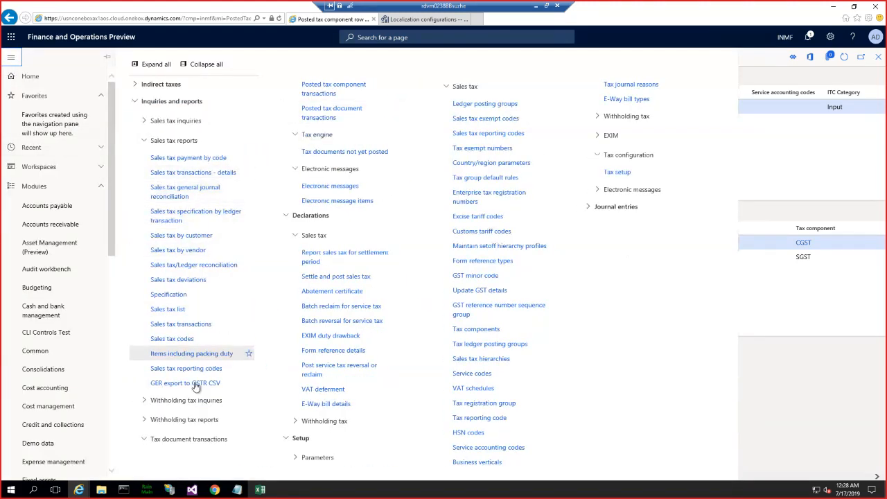
left_click(196, 386)
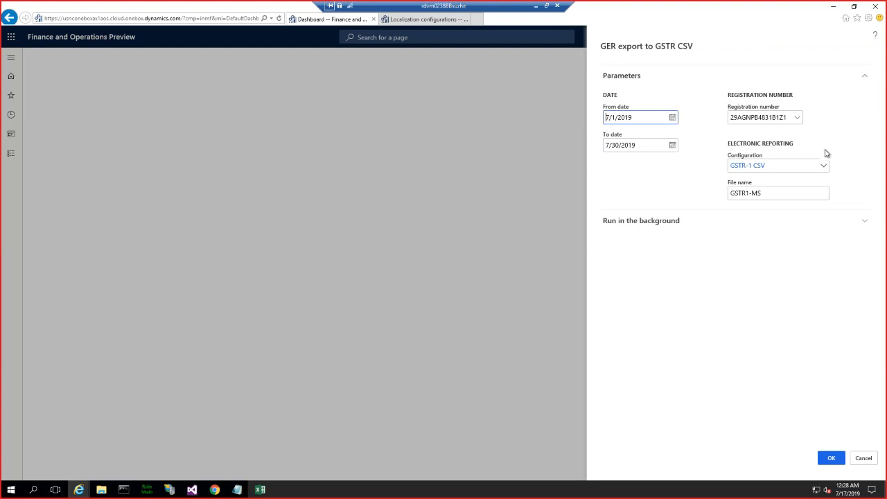
left_click(823, 167)
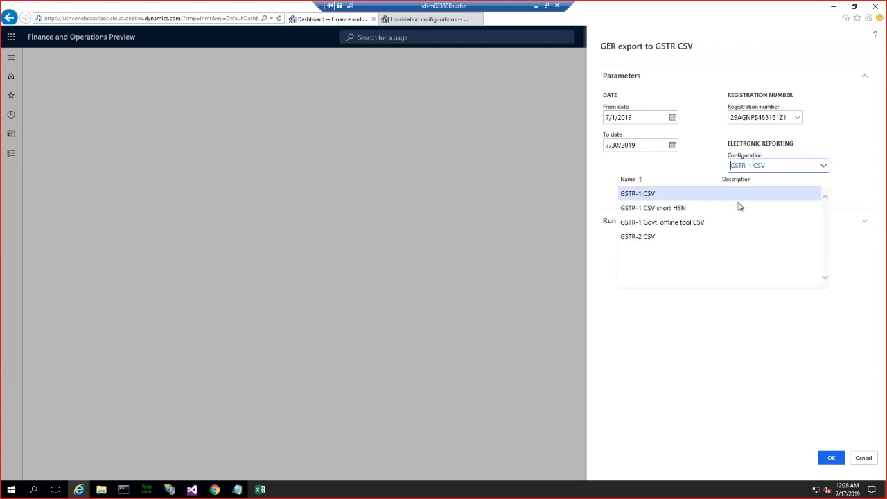
left_click(663, 208)
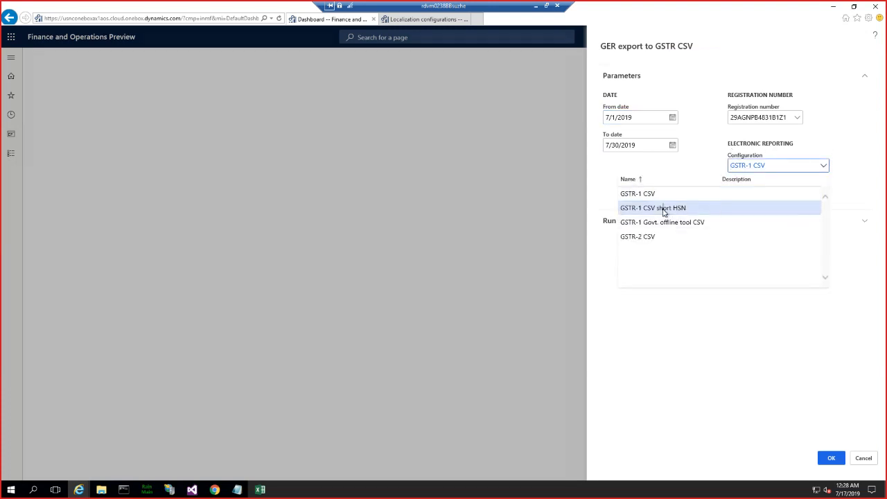
left_click(832, 458)
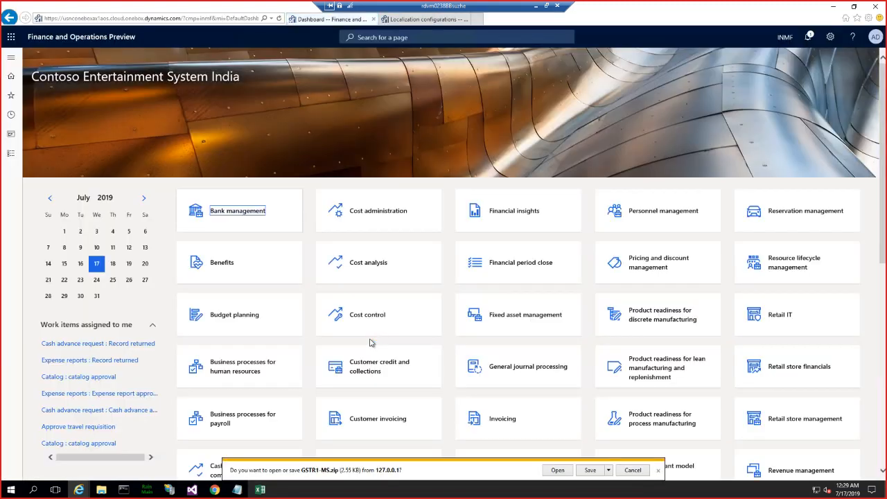
left_click(589, 471)
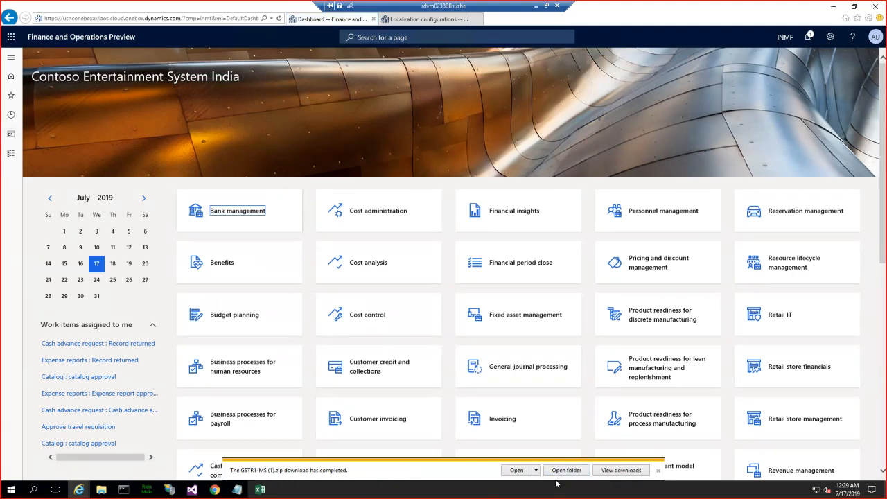
left_click(558, 473)
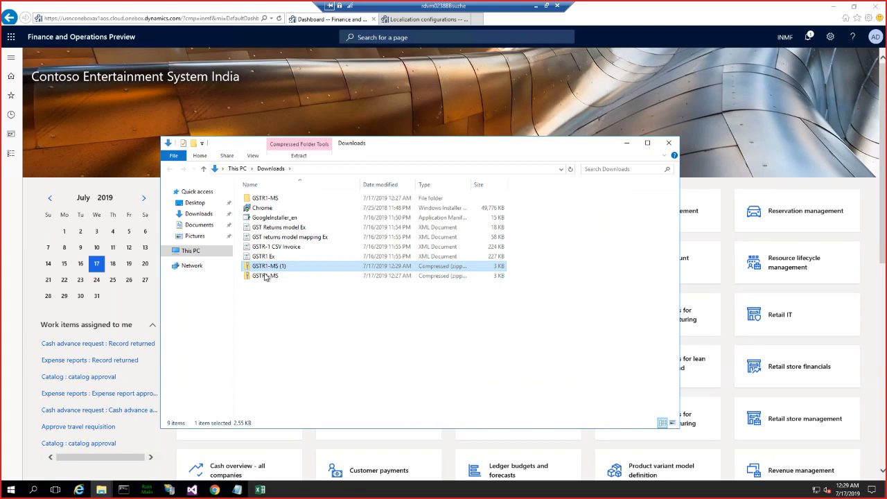
- Rename the newly downloaded GSTR1-MS (1) archive to GSTR1-shorthsn
left_click(279, 270)
left_click(286, 266)
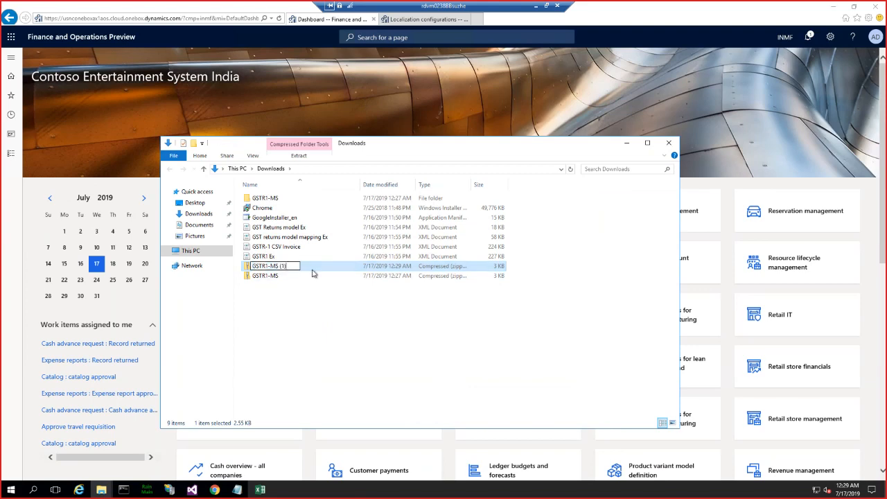
key("BackSpace")
key("BackSpace")
key("BackSpace")
key("BackSpace")
key("BackSpace")
key("BackSpace")
key("BackSpace")
type("-shorthsn")
key("Return")
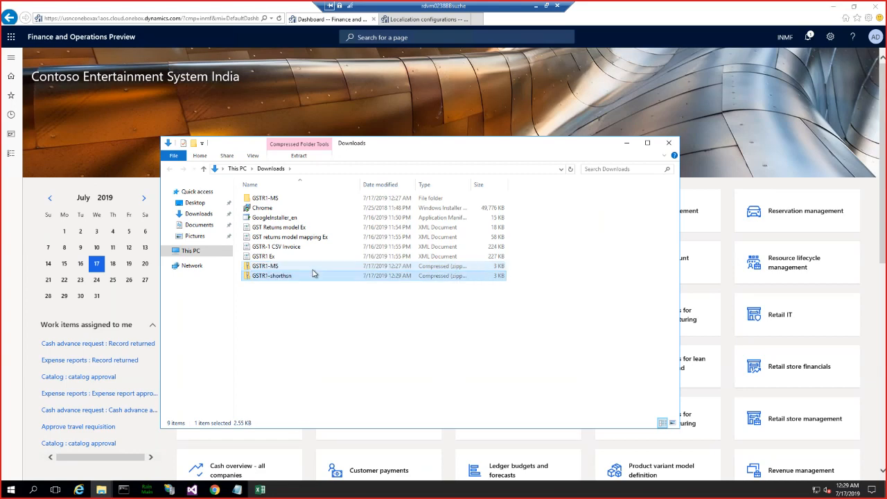
- Extract the GSTR1-shorthsn archive into its own folder within Downloads
right_click(267, 275)
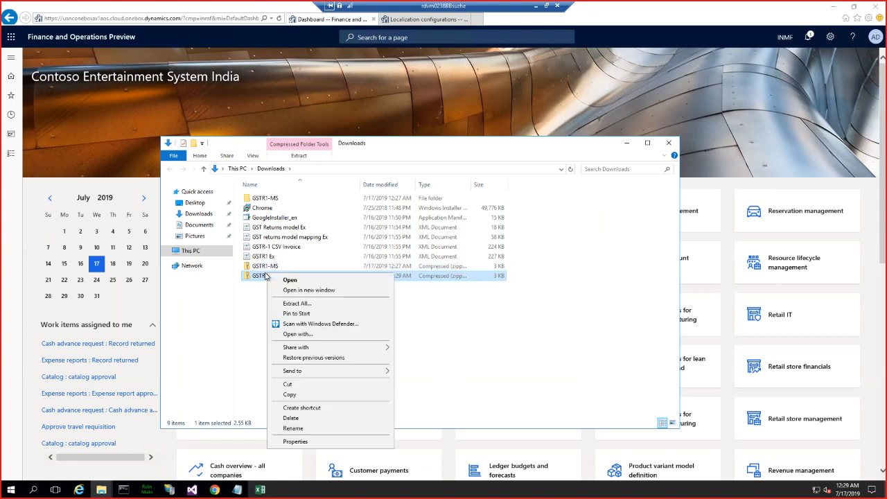
left_click(312, 305)
left_click(526, 334)
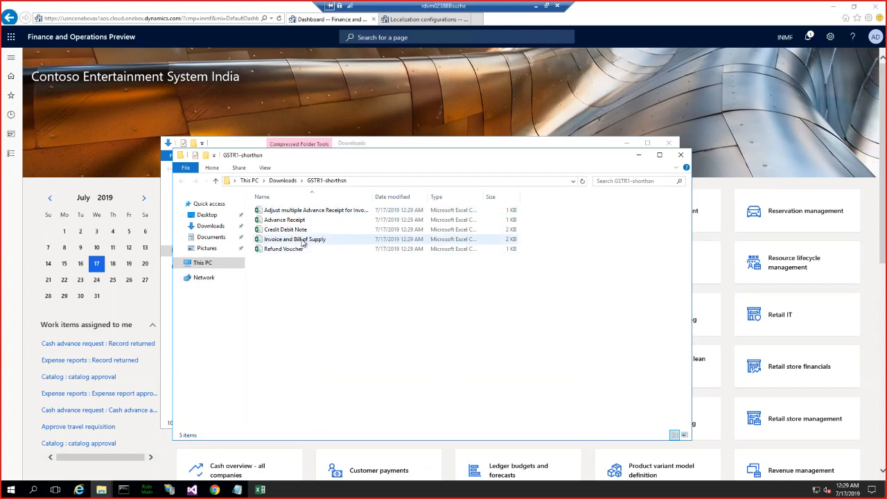
- Open the short HSN export's Invoice and Bill of Supply file in Notepad, highlight its HSN code, and minimize the file
right_click(302, 240)
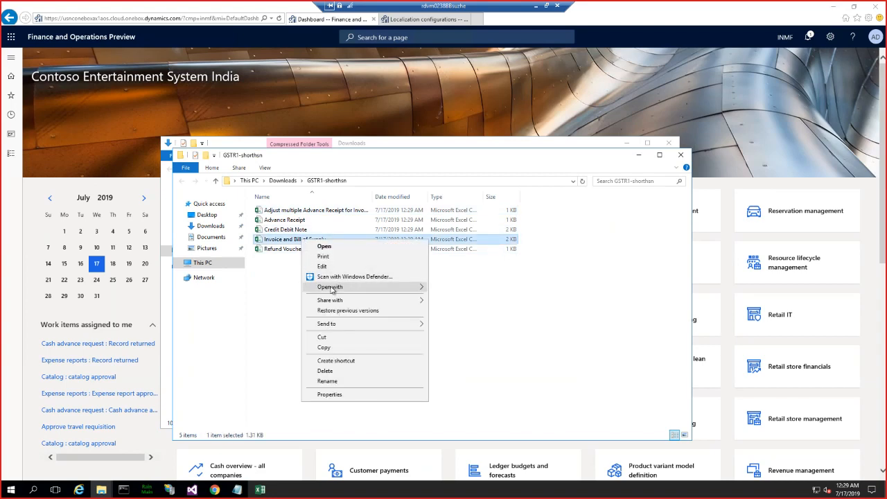
mouse_move(334, 287)
left_click(456, 299)
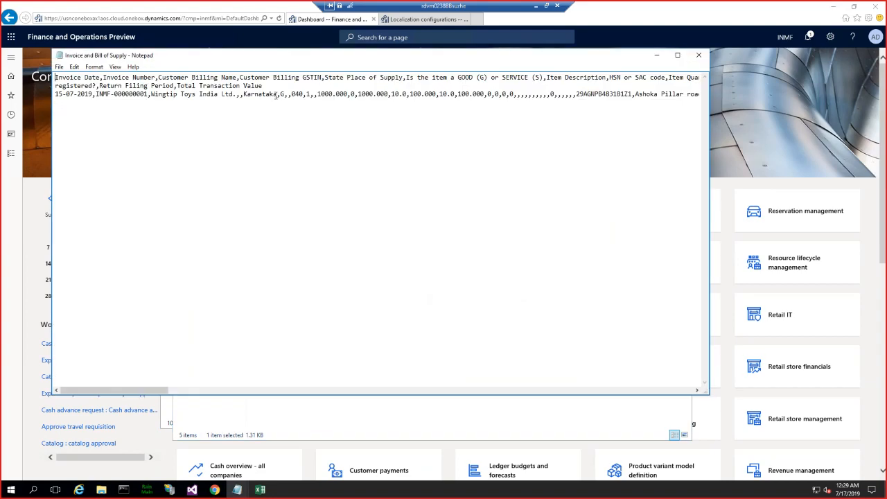
left_click_drag(303, 94, 294, 93)
left_click_drag(377, 58, 389, 74)
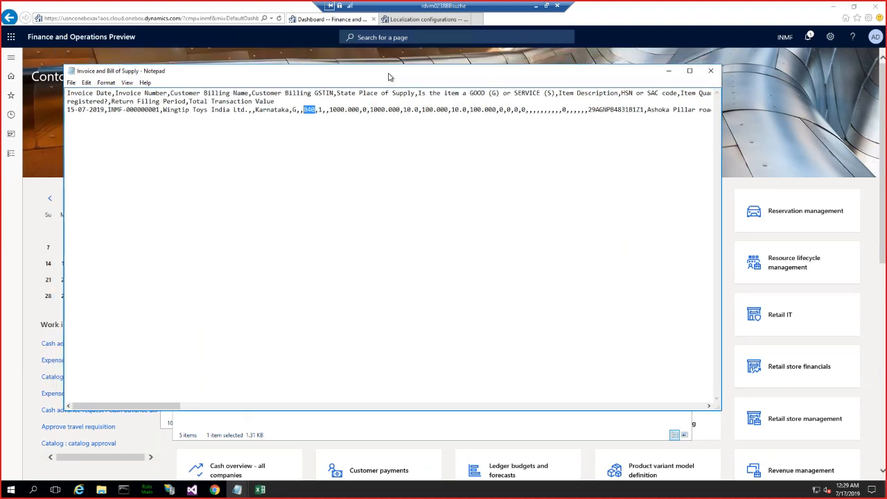
left_click(668, 70)
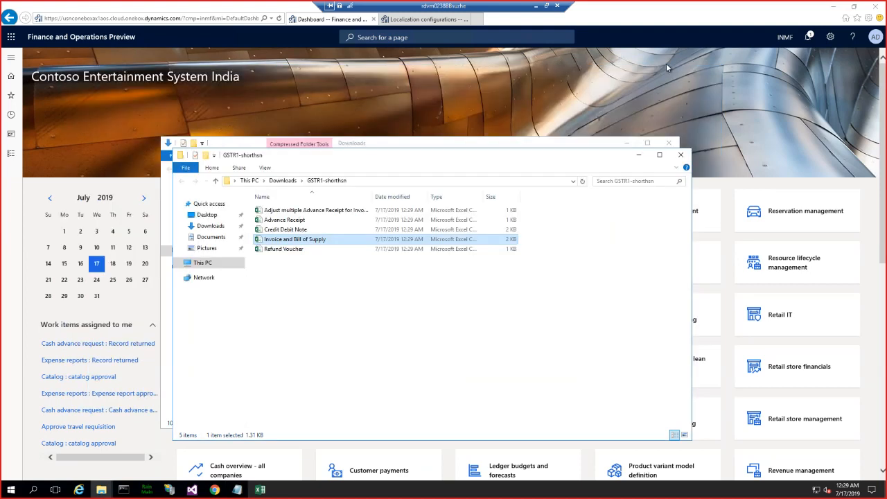
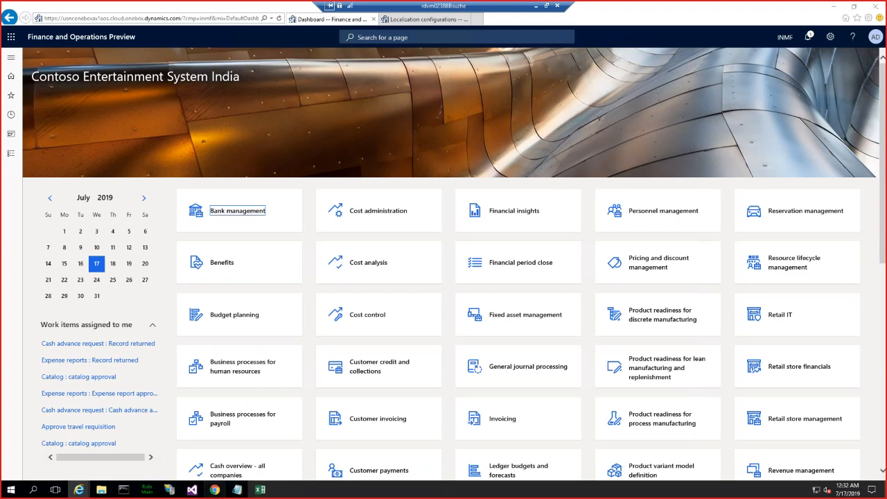
- Switch to Chrome, cancel the GER export dialog, and select the GST Returns model on the Configurations page
left_click(215, 490)
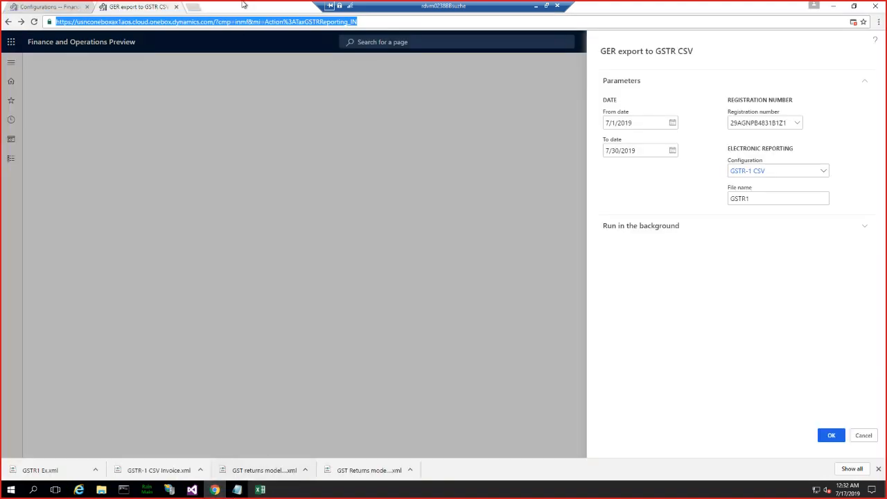
left_click(859, 438)
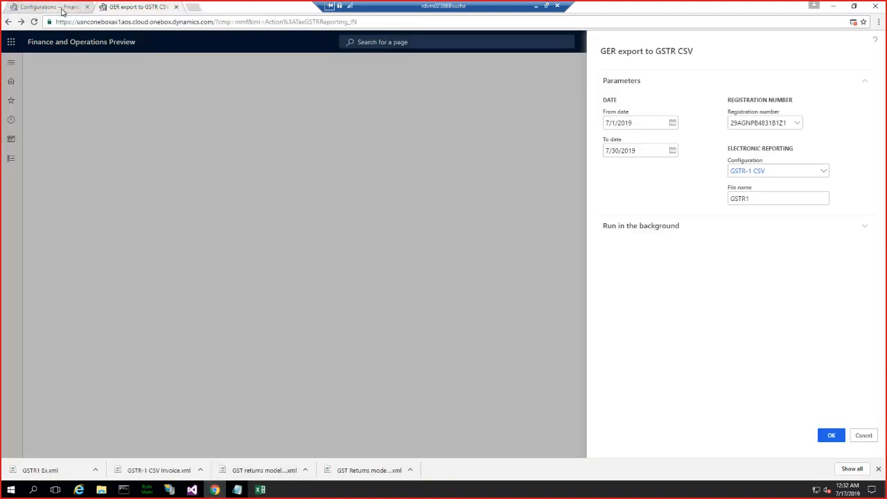
left_click(56, 10)
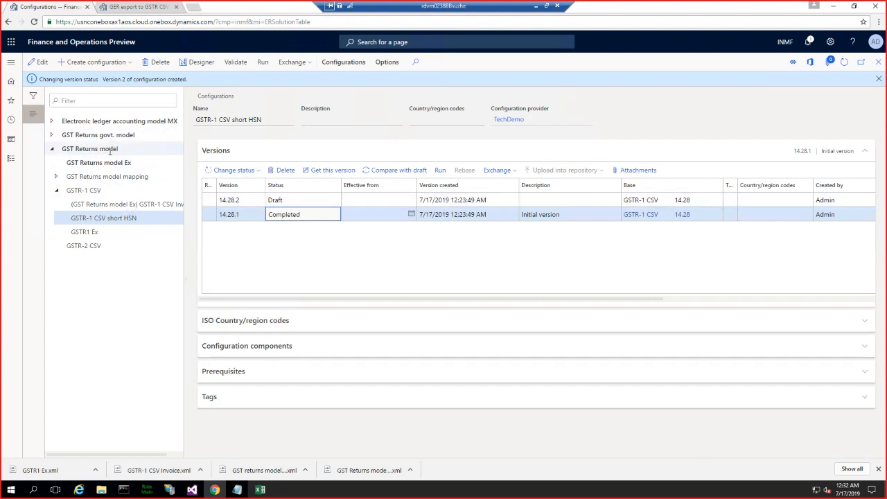
left_click_drag(63, 149, 121, 151)
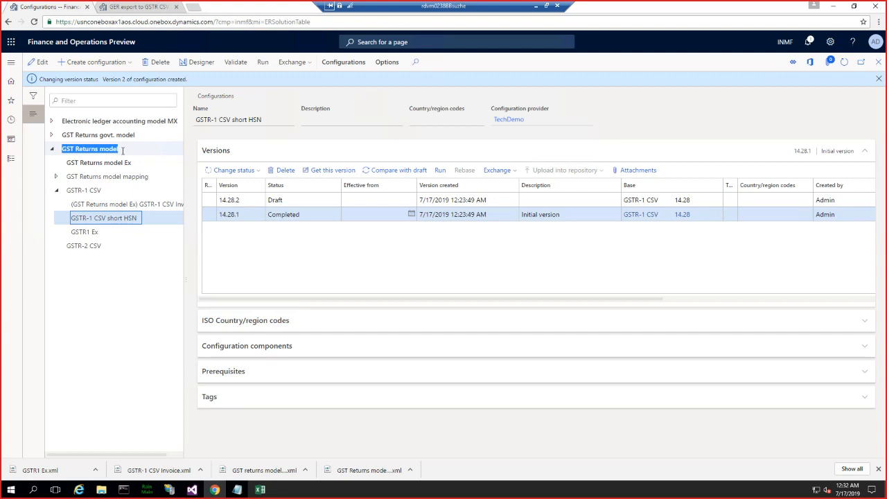
left_click(123, 153)
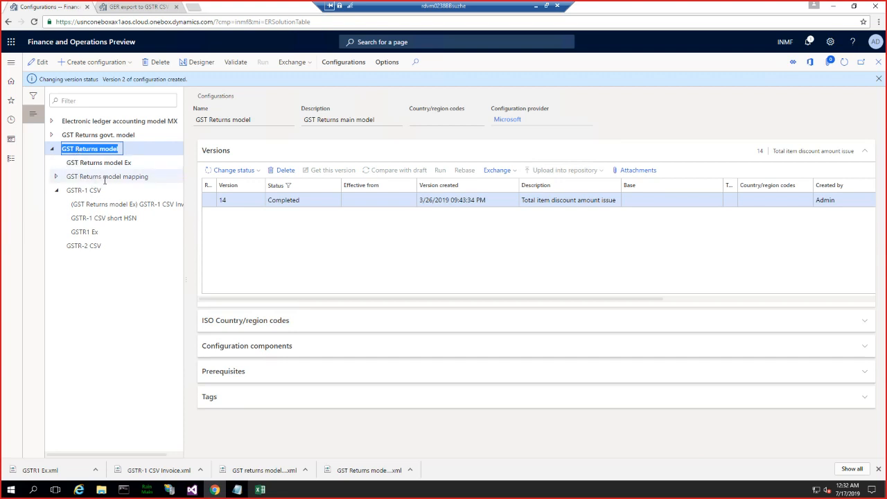
- Open the GST Returns model in the designer and expand its Report header and Report lines nodes
left_click(115, 148)
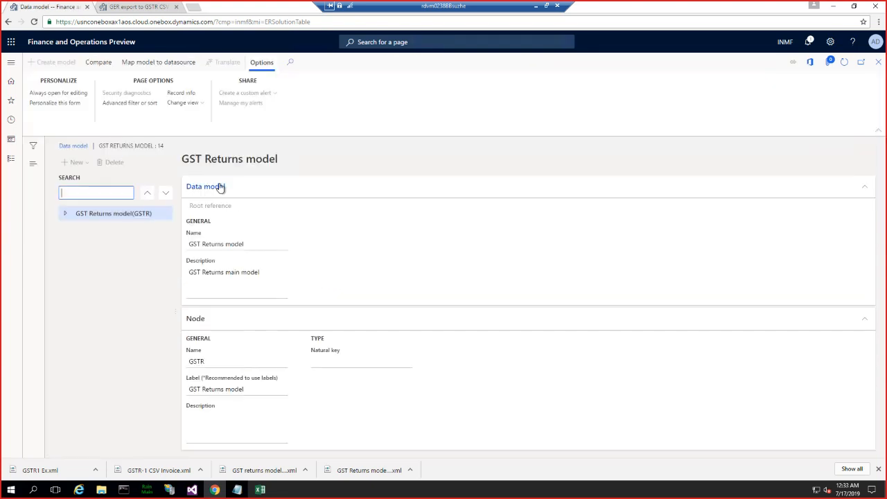
left_click(66, 213)
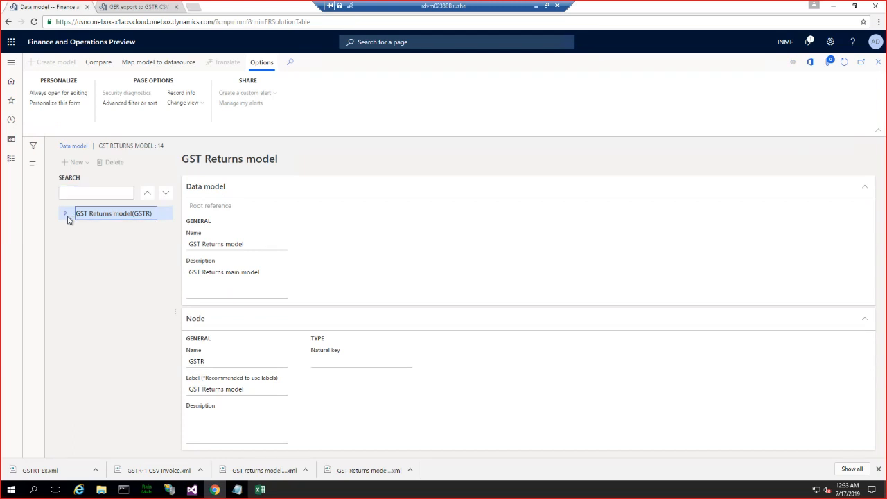
left_click(70, 228)
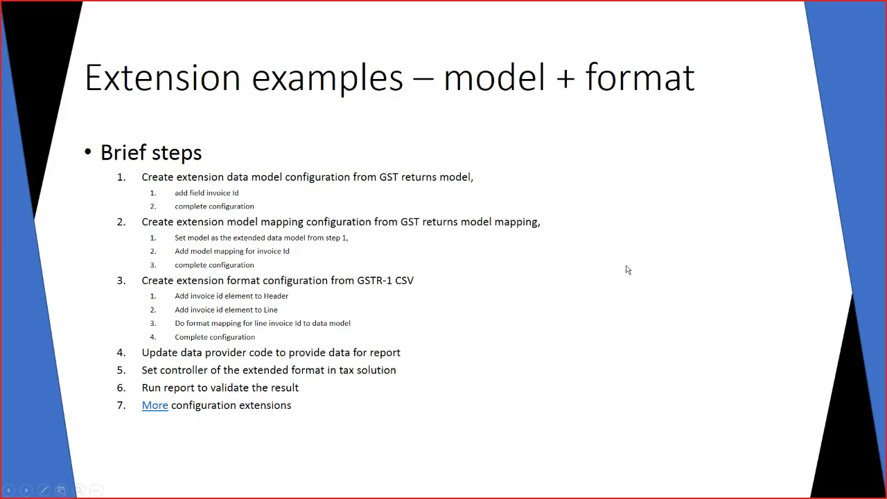
key("Left")
key("Left")
key("Left")
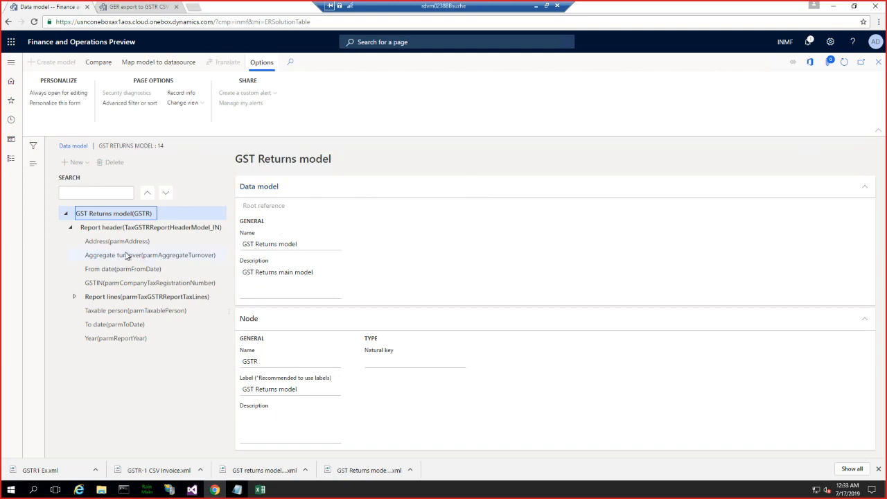
left_click(106, 298)
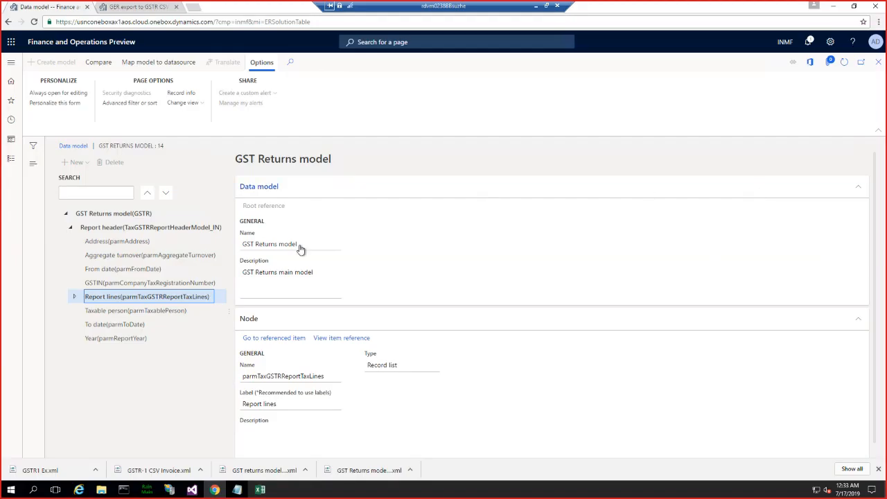
left_click(74, 298)
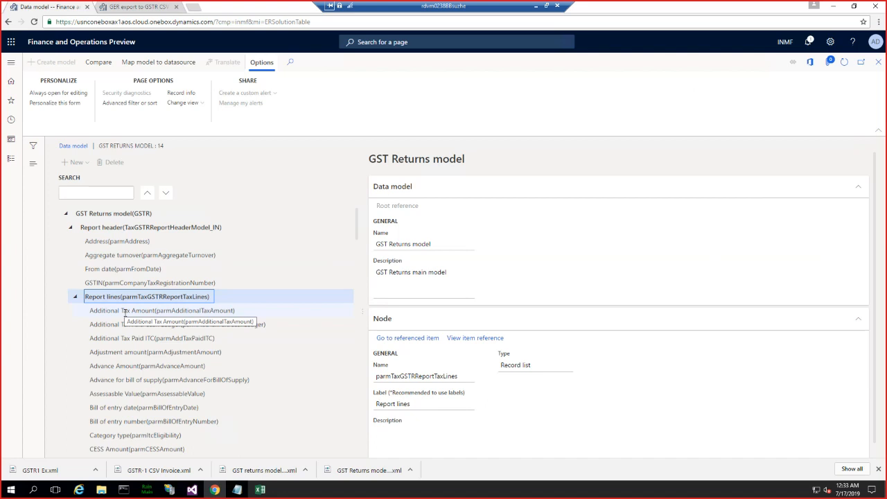
- Select the CESS Amount node under Report lines and highlight its data type
scroll(188, 393, "down", 2)
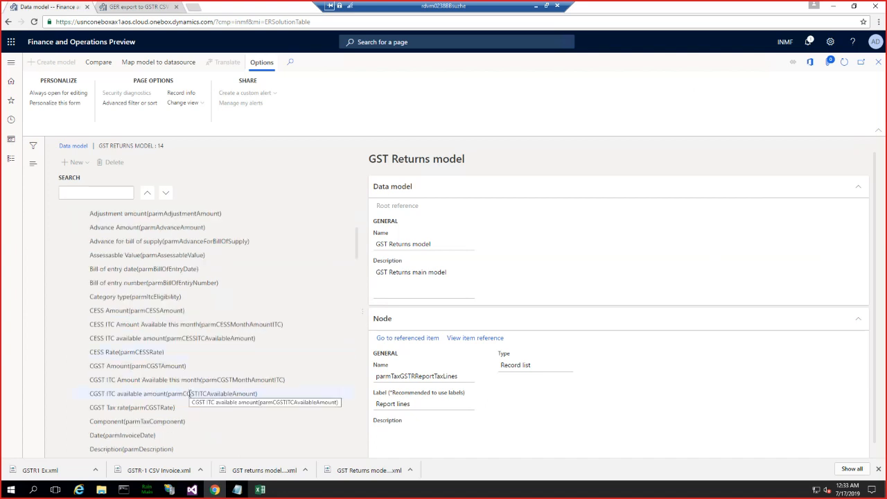
scroll(188, 393, "up", 1)
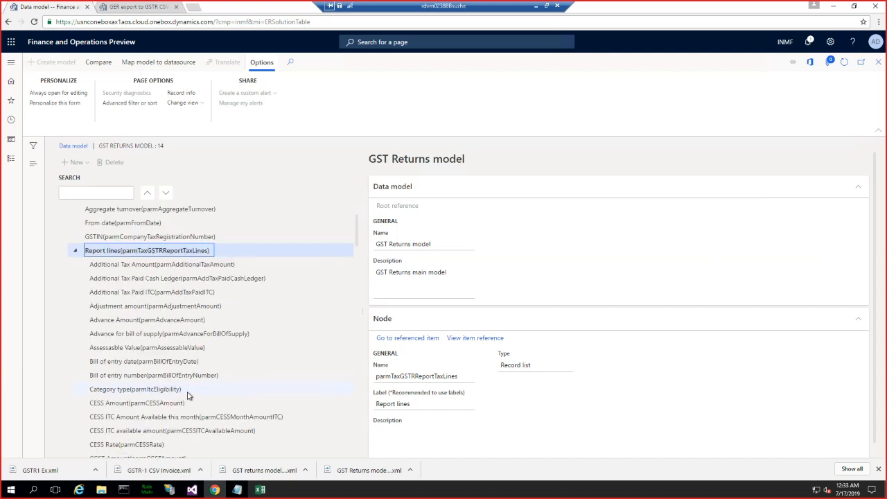
left_click(111, 404)
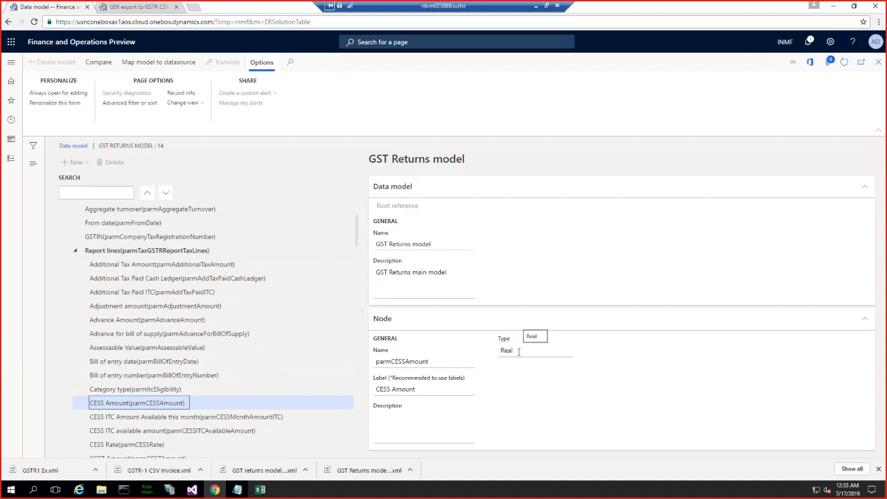
left_click(500, 352)
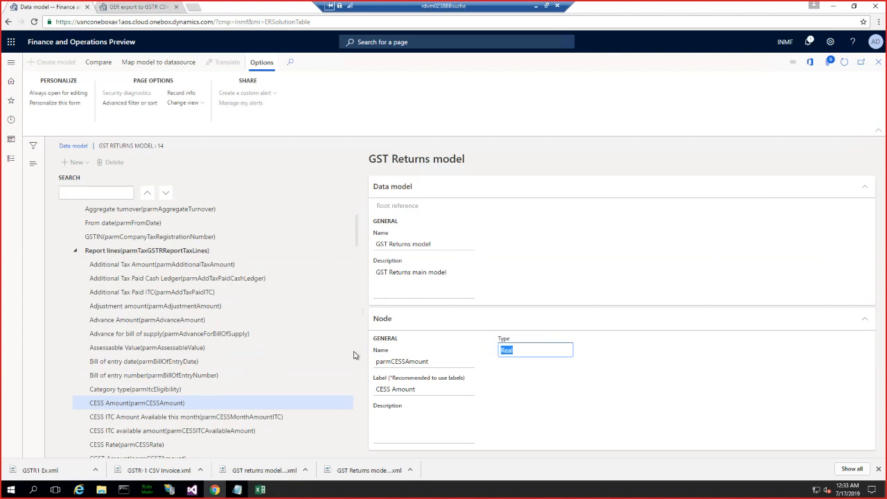
- Find the Invoice number node further down the Report lines, select it, and highlight its node name
scroll(199, 374, "down", 2)
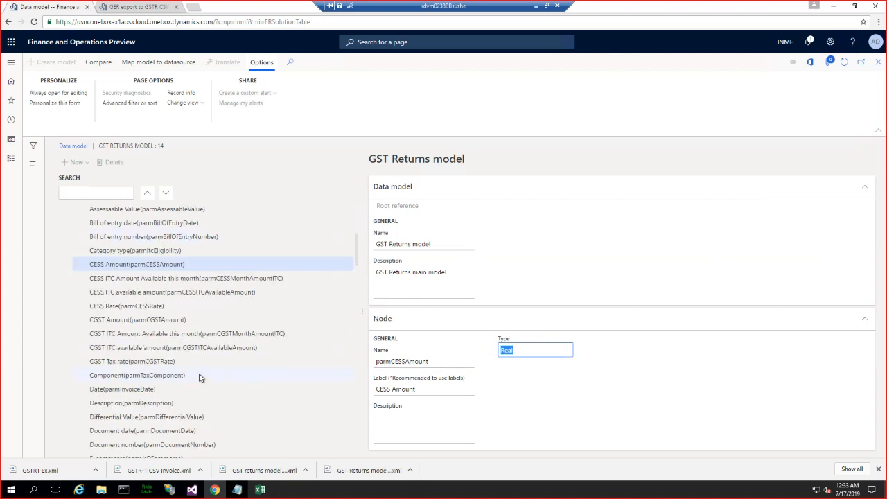
scroll(200, 376, "down", 1)
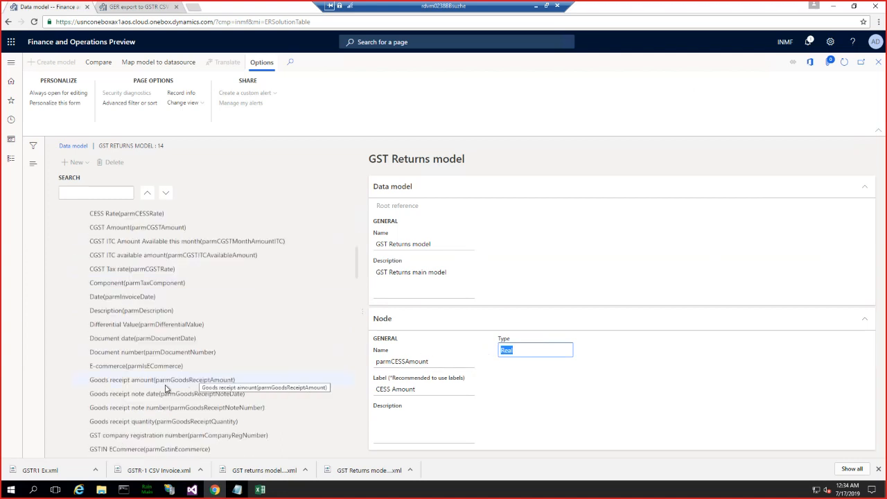
scroll(164, 385, "down", 1)
scroll(165, 386, "down", 3)
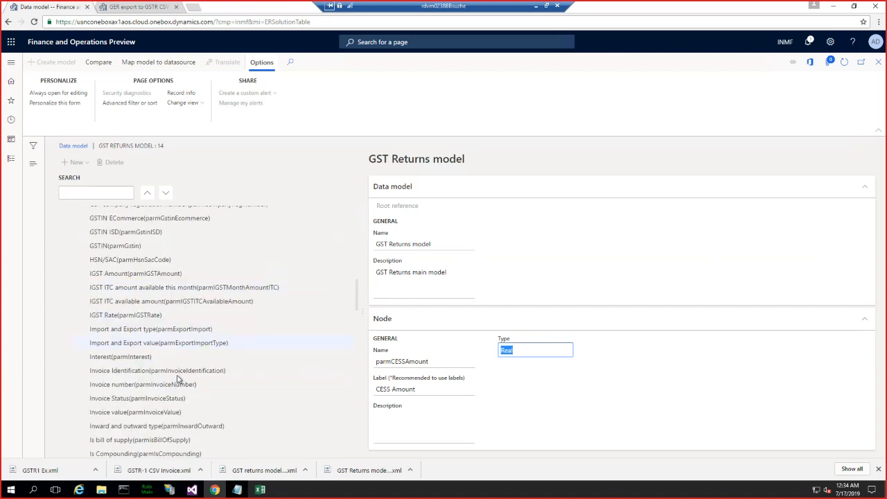
left_click(134, 387)
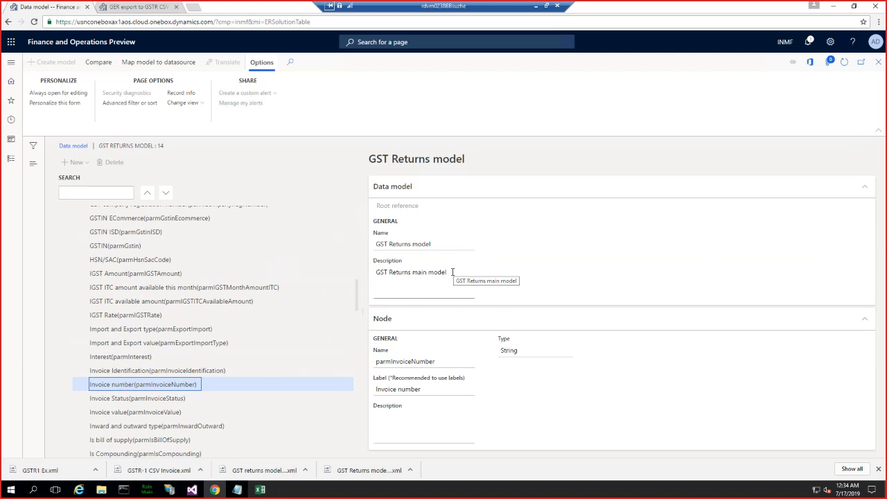
left_click_drag(436, 361, 370, 361)
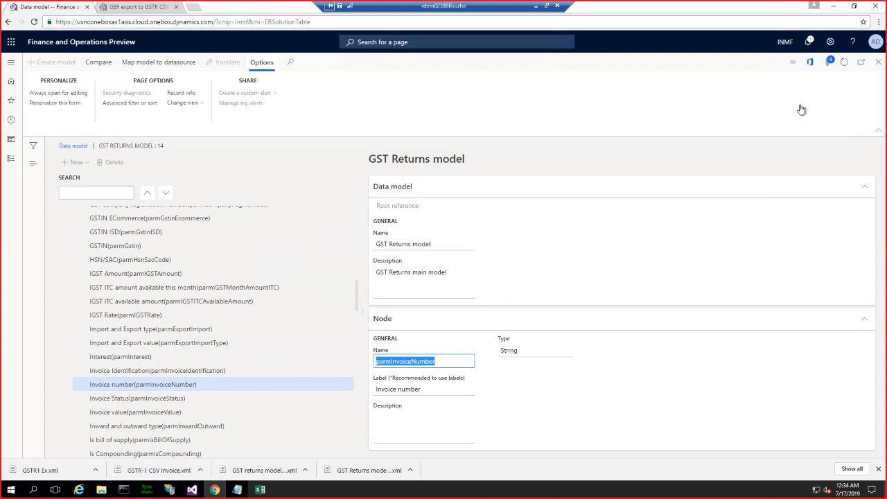
- Close the data model and open the GST Returns model mapping configuration in the Model mapping designer
left_click(878, 64)
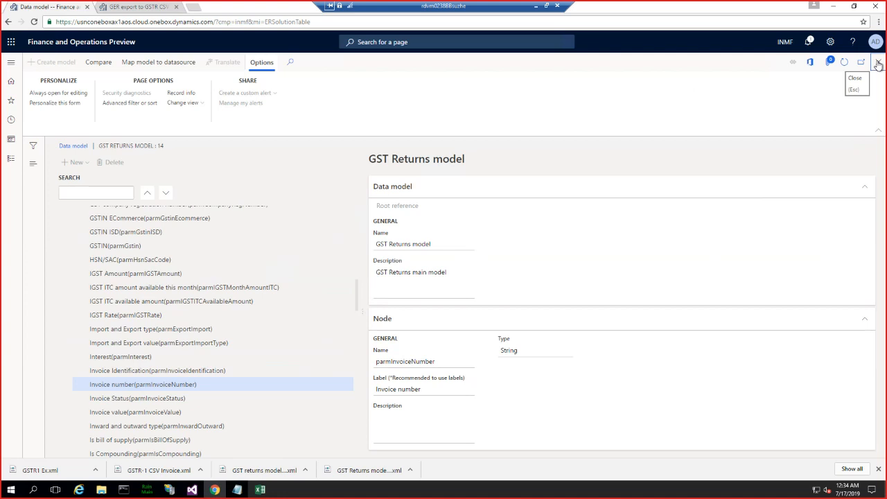
left_click(878, 64)
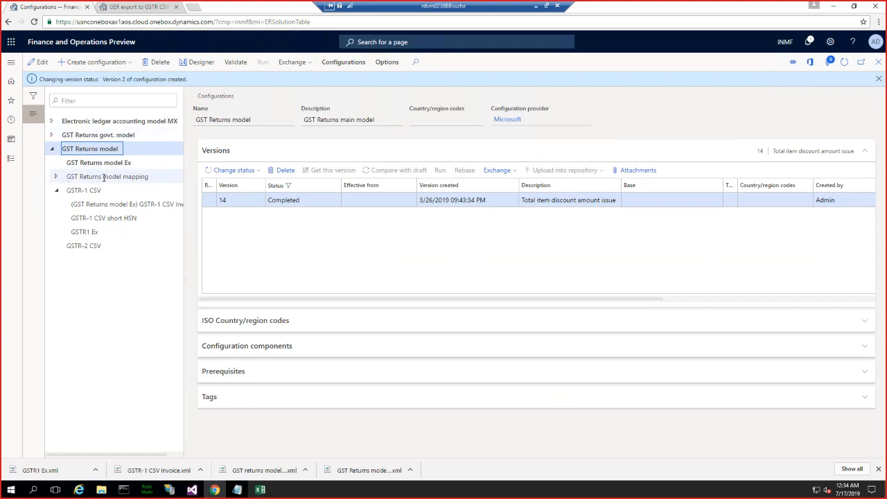
left_click(104, 178)
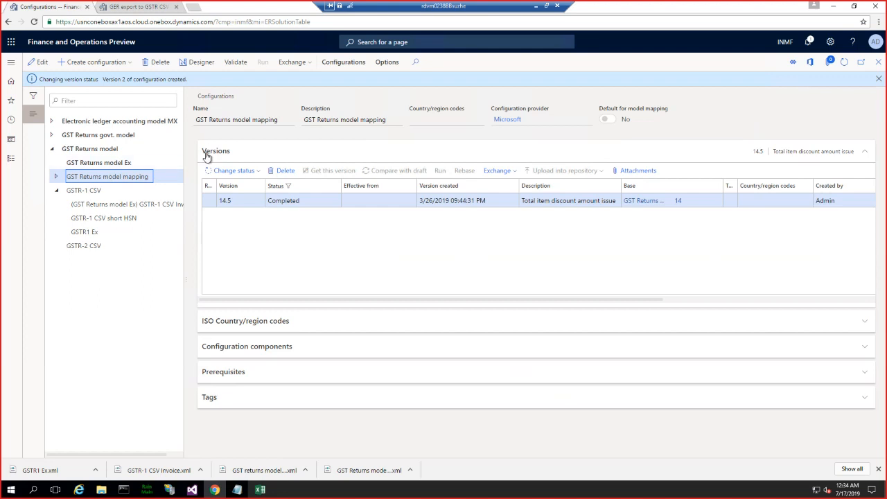
left_click(200, 62)
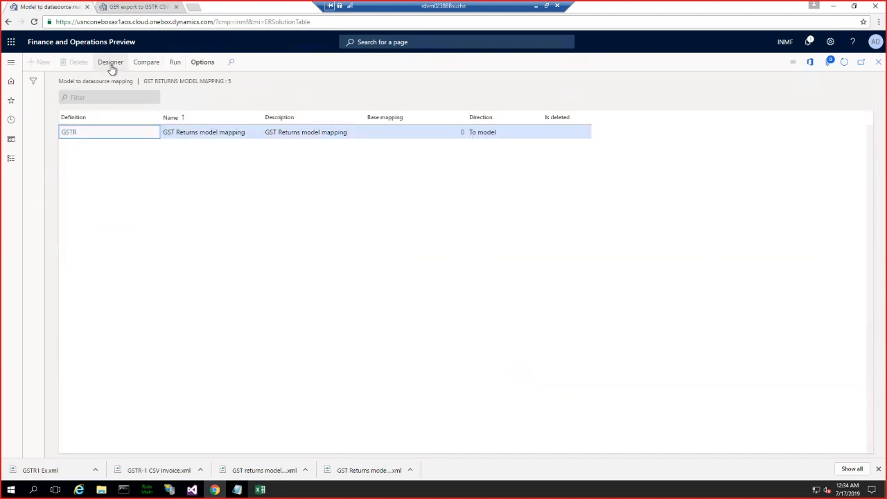
left_click(111, 65)
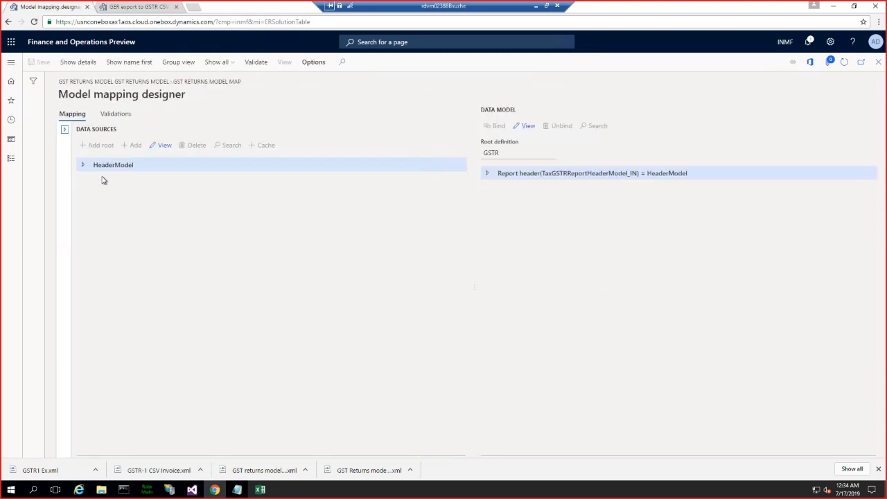
- Expand the HeaderModel data source and the data model's Report header and Report lines nodes
left_click(83, 166)
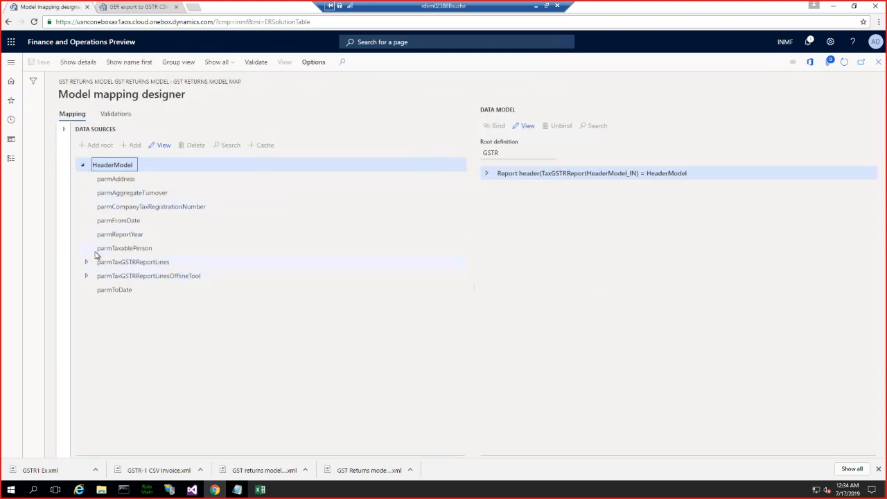
left_click(487, 173)
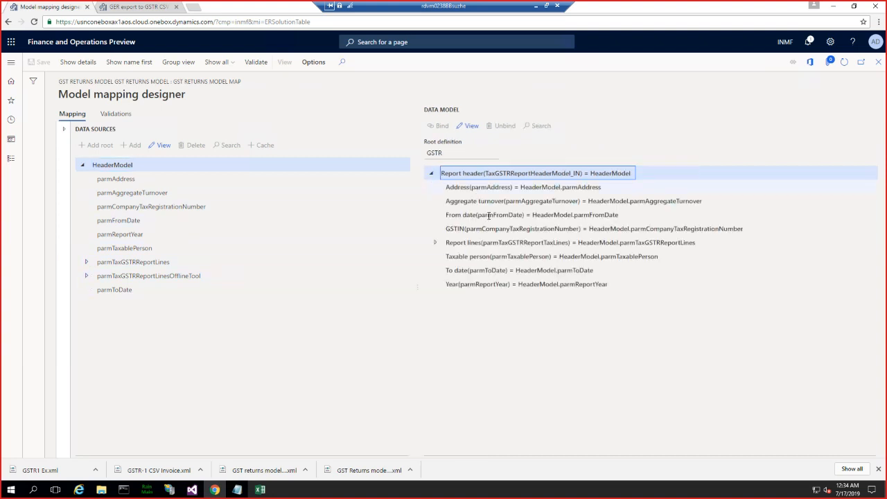
left_click(435, 244)
- Look through the Report lines bindings in the data model and select the Invoice number binding
scroll(506, 317, "down", 5)
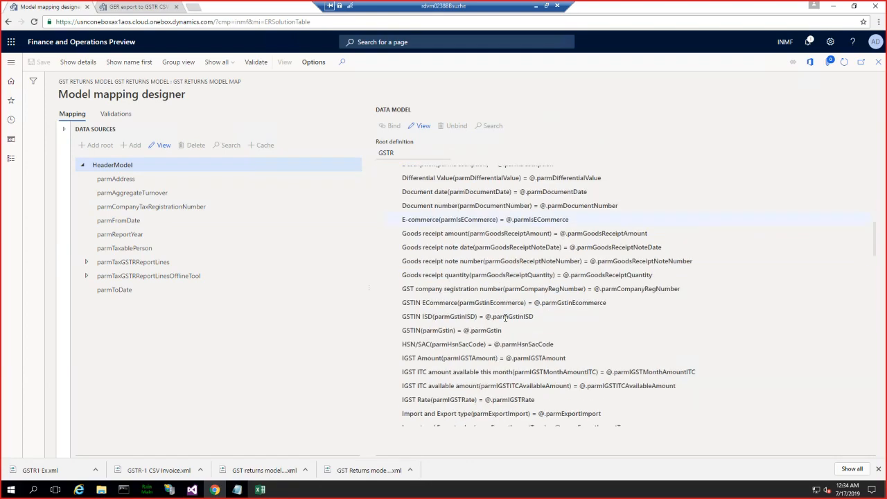
scroll(505, 317, "down", 10)
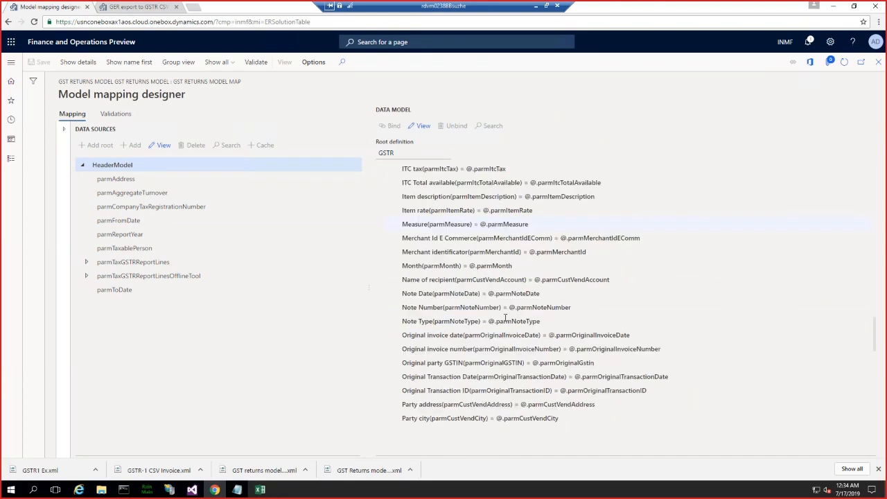
scroll(505, 317, "down", 15)
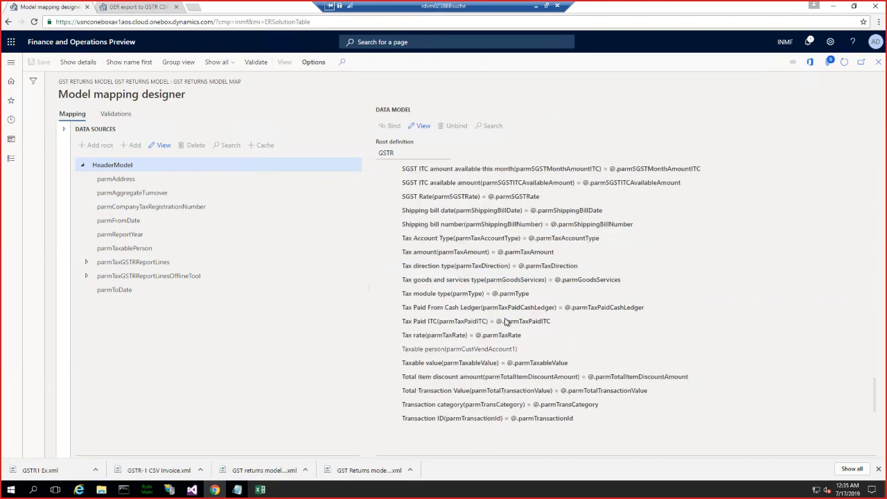
scroll(505, 320, "down", 3)
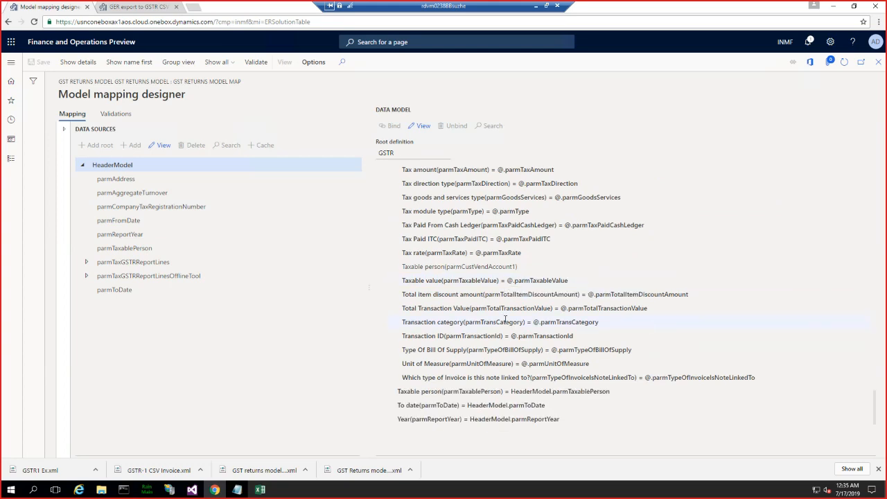
scroll(505, 318, "up", 3)
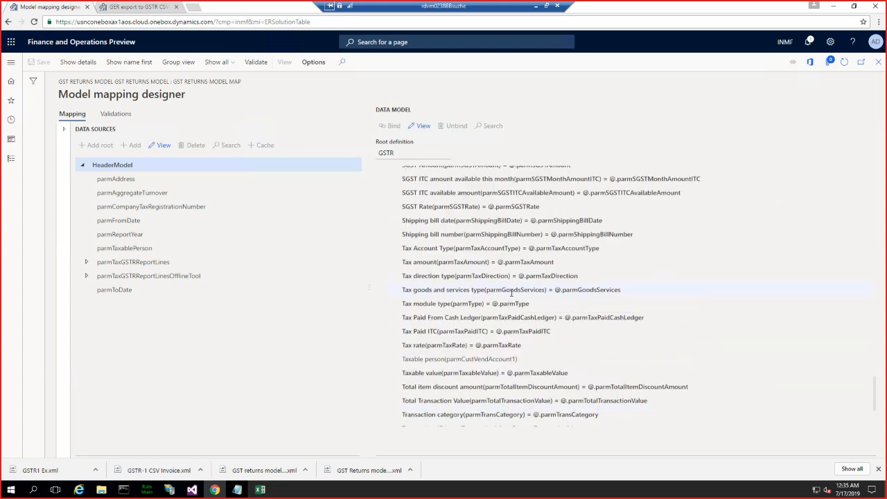
scroll(511, 296, "up", 10)
scroll(511, 293, "up", 5)
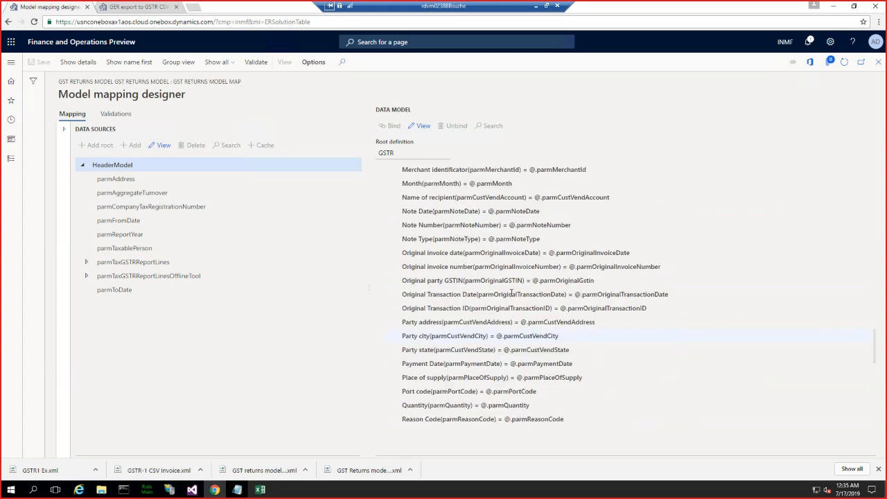
scroll(511, 296, "up", 2)
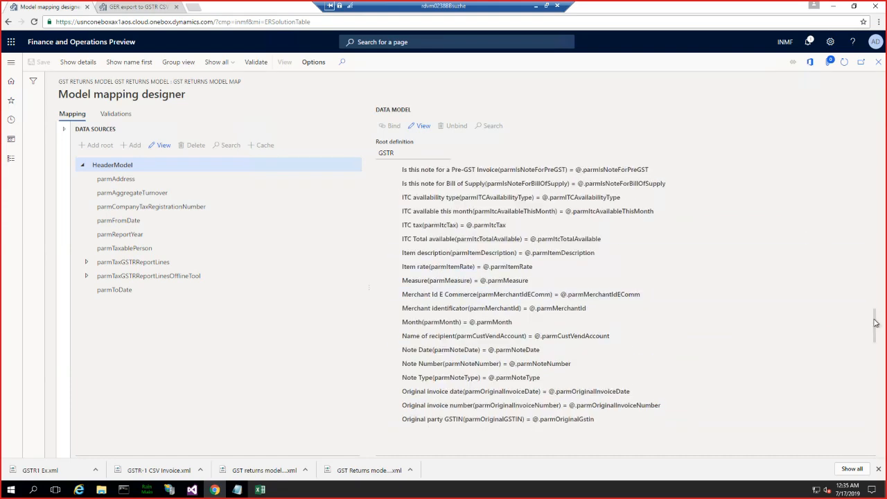
left_click_drag(874, 323, 875, 266)
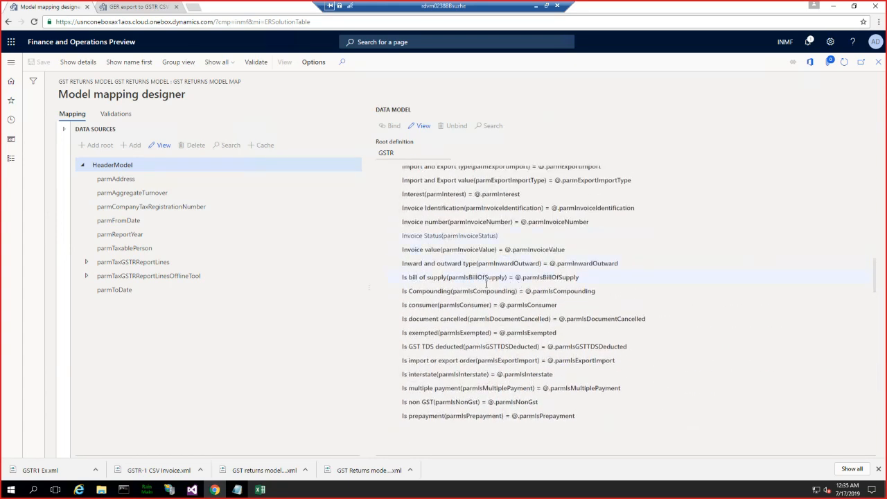
left_click(453, 222)
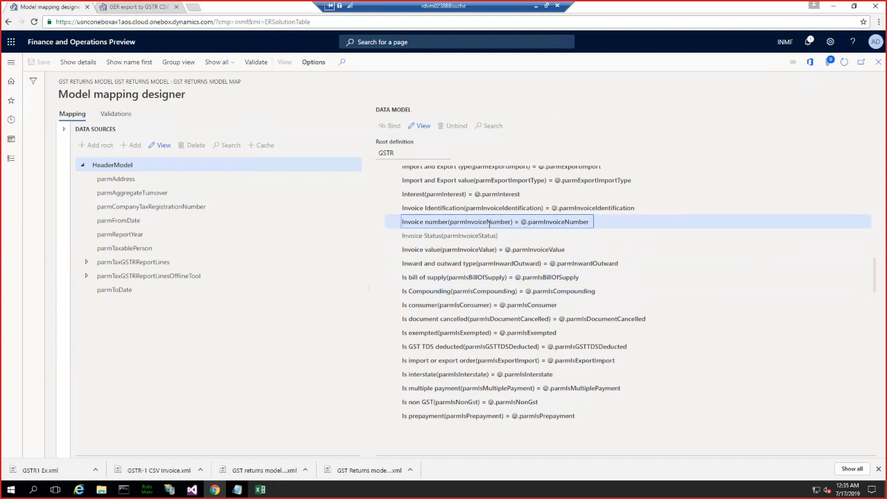
- Expand and select the parmTaxGSTRReportLines data source under HeaderModel, with the data model bindings shown from the Report header down
left_click_drag(874, 273, 875, 266)
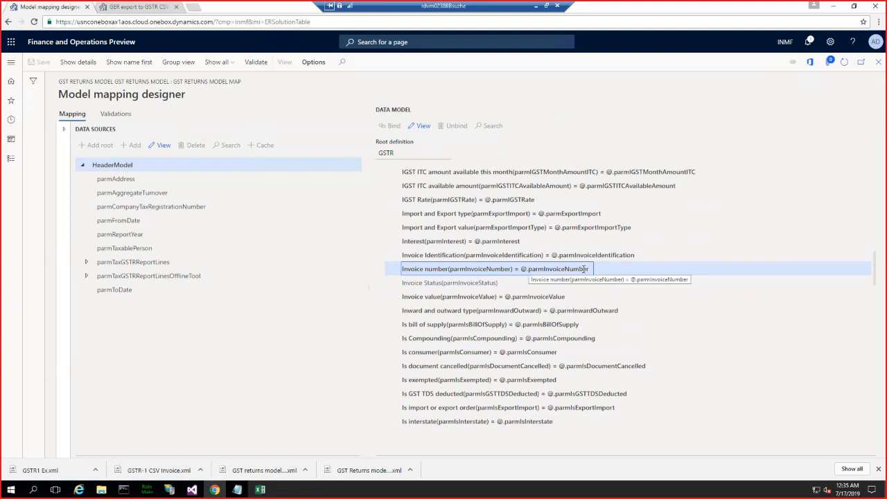
left_click(86, 262)
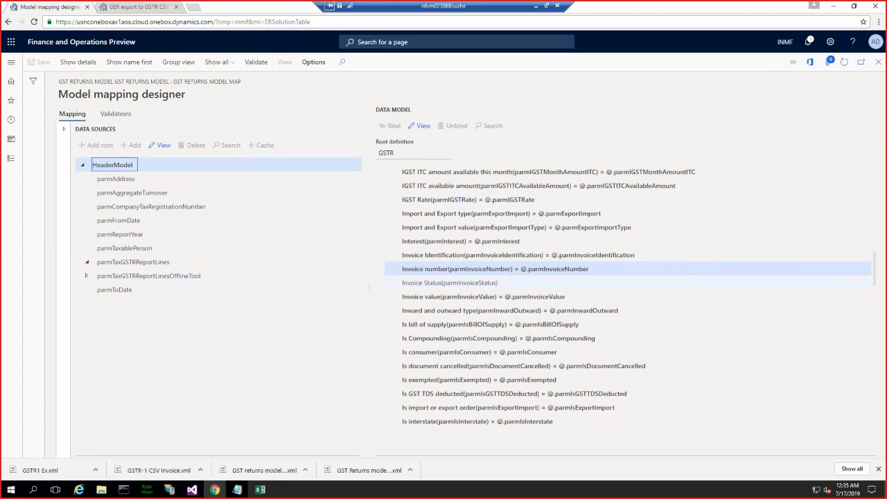
left_click_drag(875, 286, 859, 188)
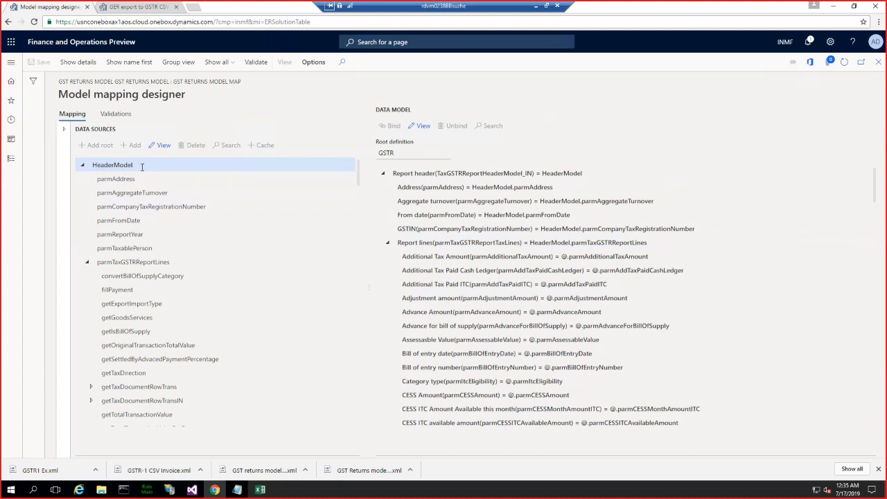
left_click(151, 262)
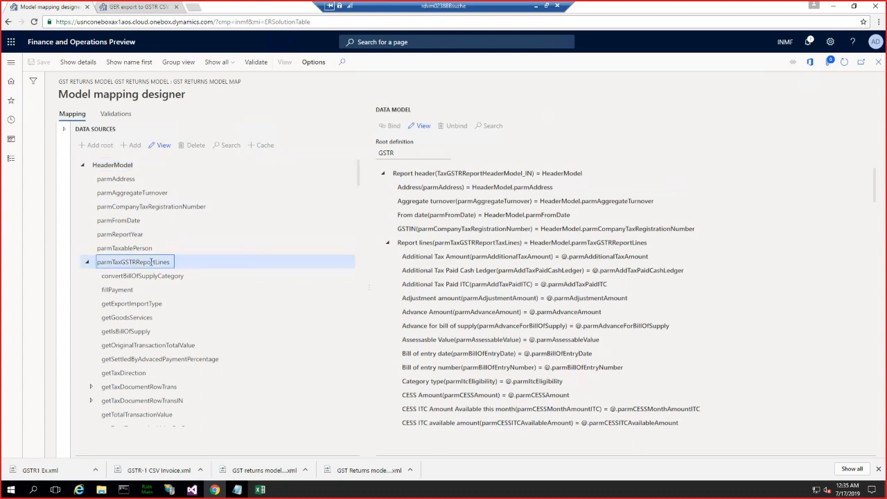
- Find parmInvoiceNumber among the parmTaxGSTRReportLines members in the data sources and select it
scroll(136, 349, "down", 2)
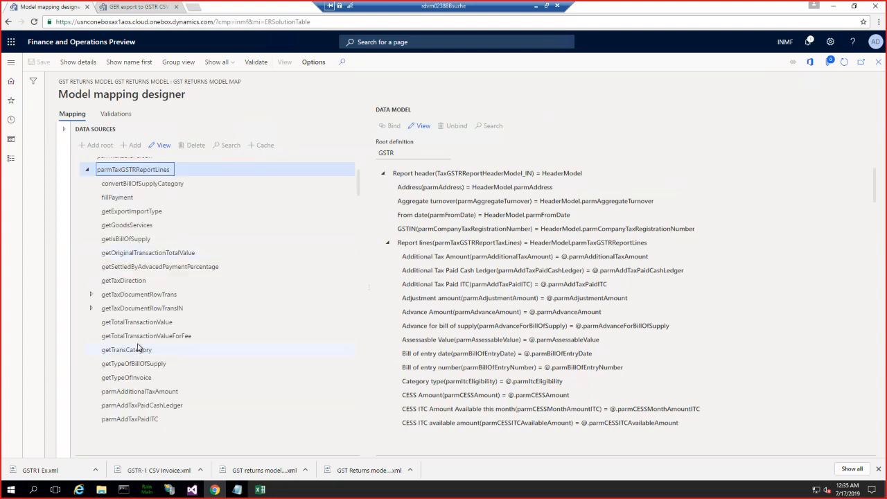
scroll(142, 348, "down", 3)
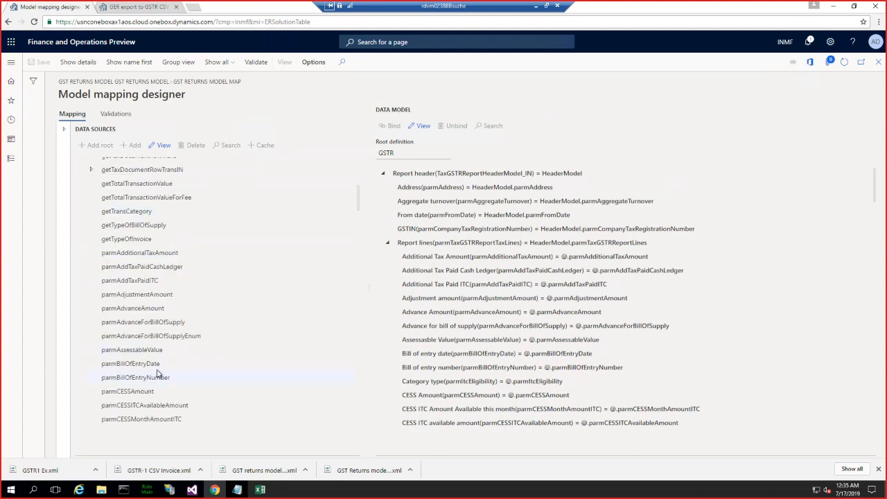
scroll(157, 374, "down", 2)
scroll(157, 375, "down", 2)
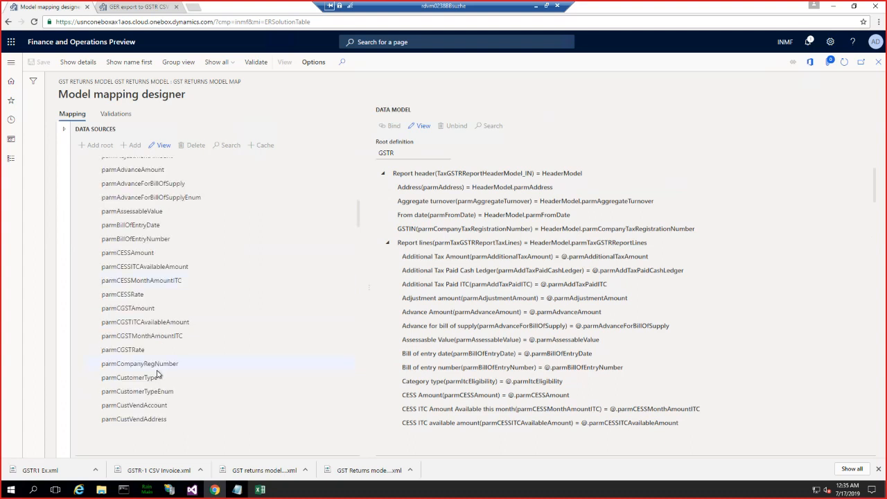
scroll(157, 375, "down", 2)
scroll(158, 374, "down", 1)
scroll(157, 370, "down", 5)
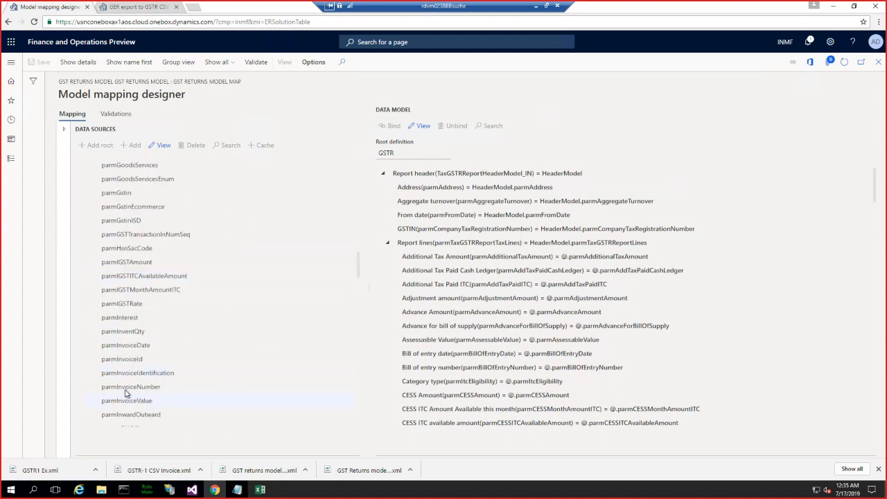
left_click(158, 385)
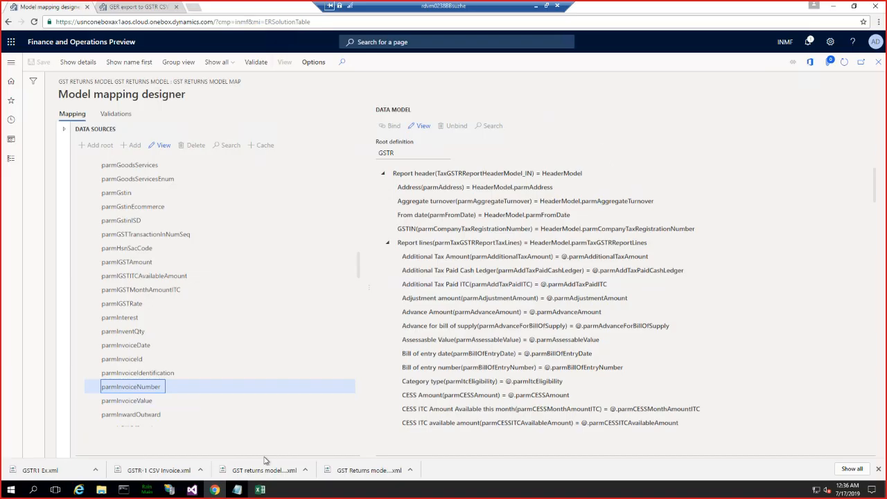
- Switch to Visual Studio and collapse the CustInvoiceLine table and its fields in the application tree
left_click(192, 490)
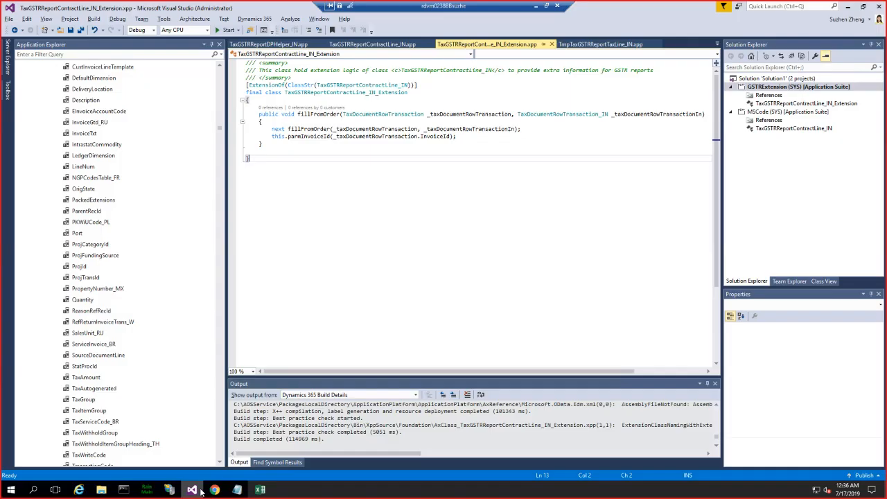
left_click(79, 257)
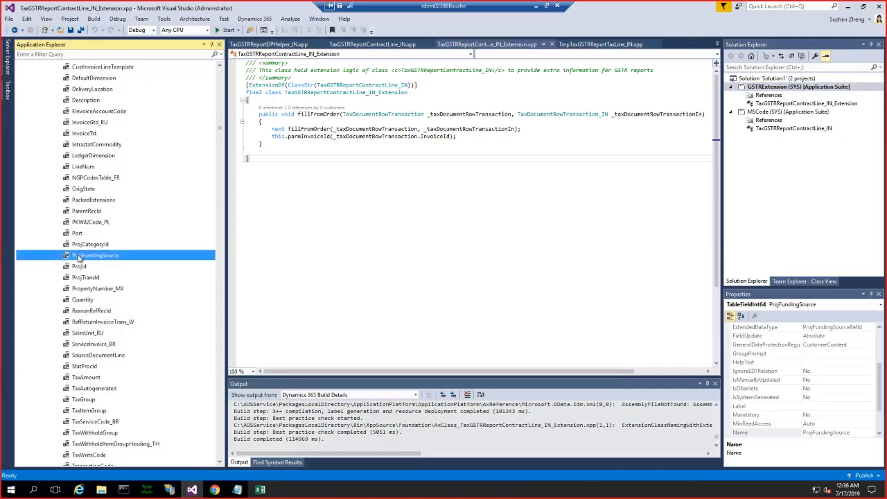
key("Left")
key("Left")
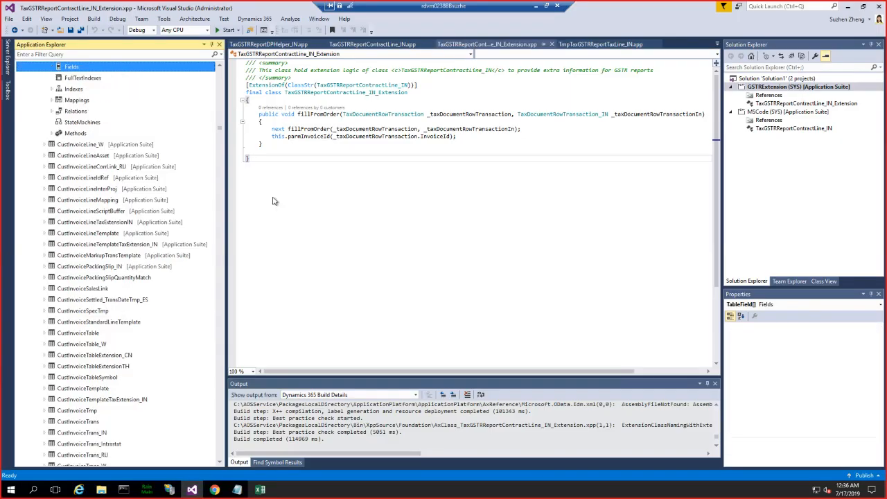
key("Left")
key("Left")
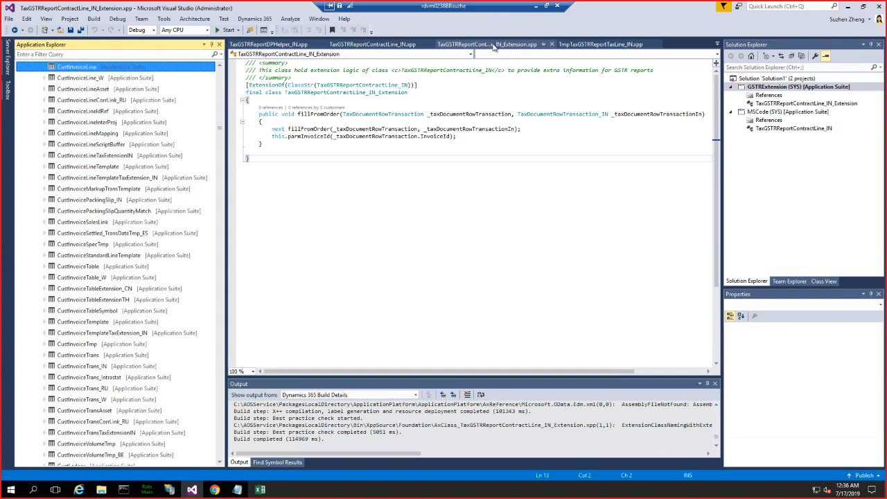
- Bring up the TaxGSTRReportContractLine_IN class code and go to its parmInvoiceNumber method
left_click(493, 45)
left_click(370, 44)
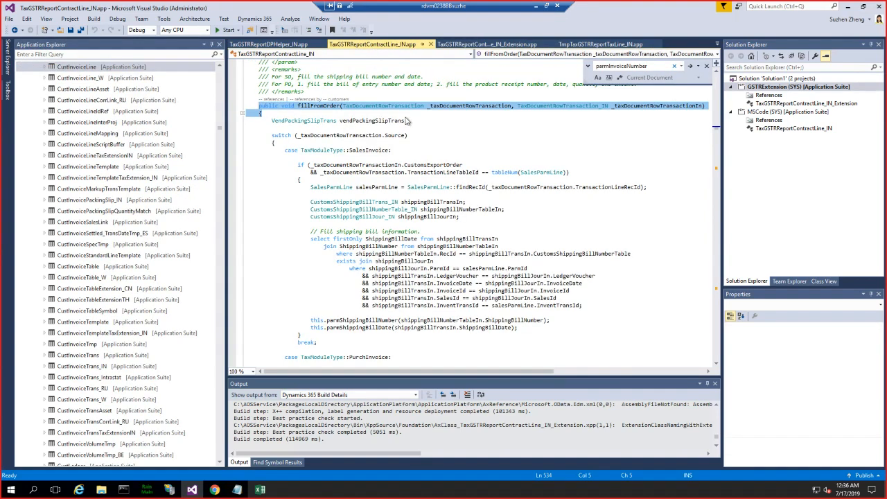
left_click(532, 56)
scroll(83, 142, "down", 8)
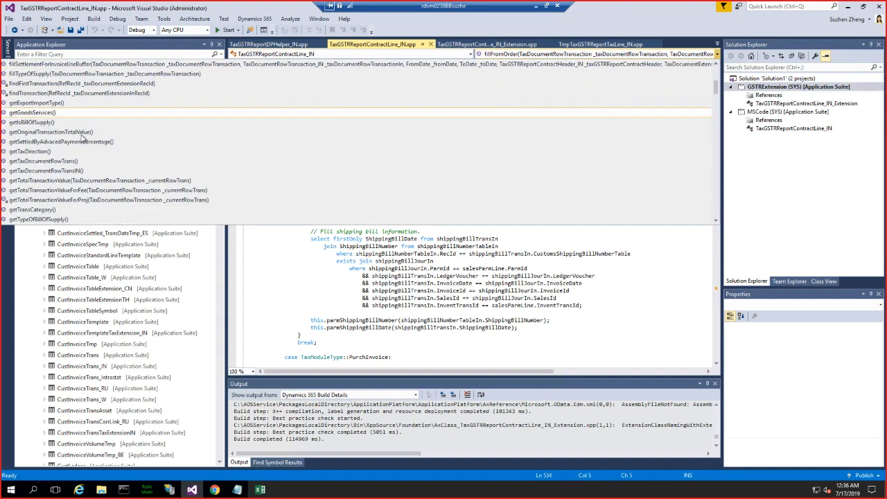
scroll(83, 138, "down", 10)
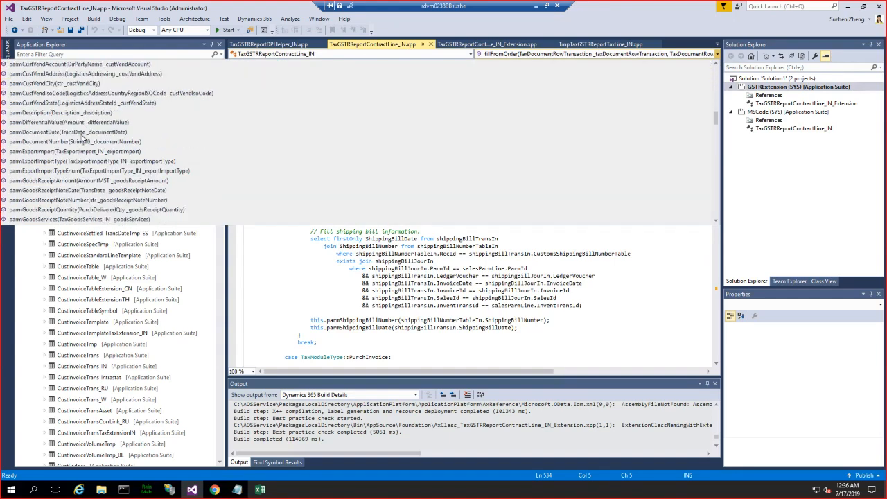
scroll(81, 136, "down", 4)
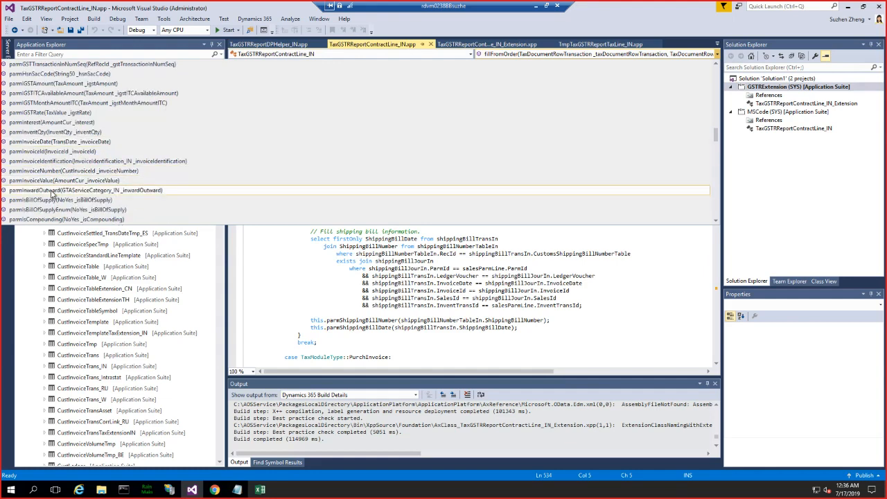
left_click(41, 171)
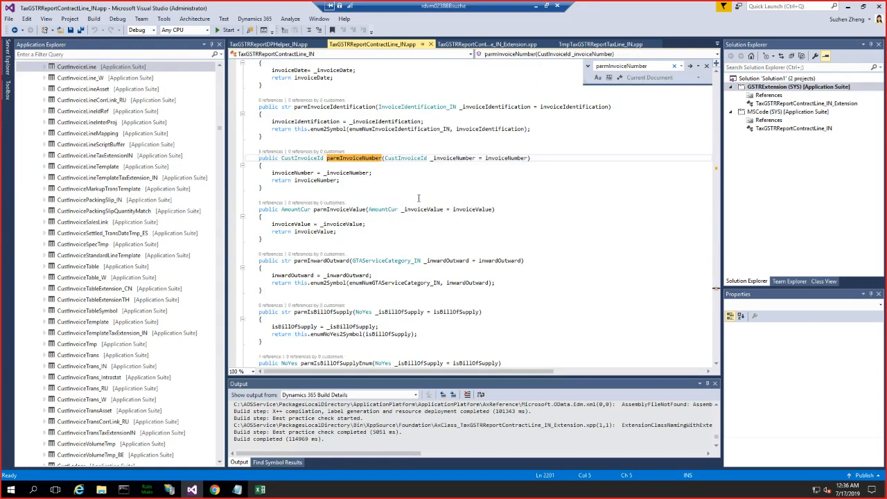
- Find all references to parmInvoiceNumber, open the one in TaxGSTRReportDP_IN's fillModelLines, and highlight its taxDocumentExtensionIn.TaxTransactionId argument
right_click(365, 159)
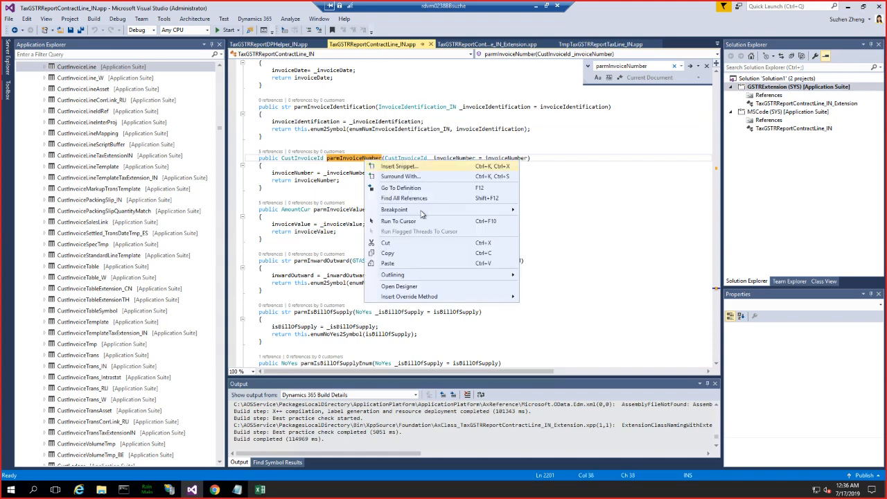
left_click(411, 196)
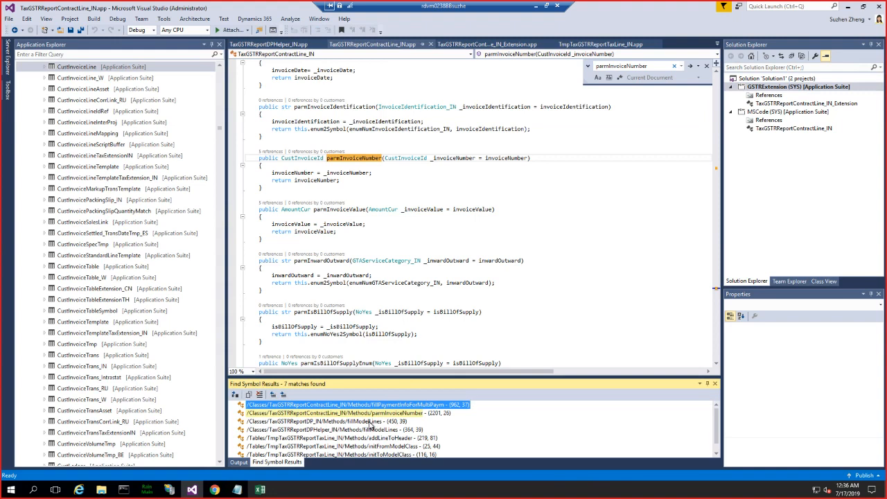
double_click(371, 424)
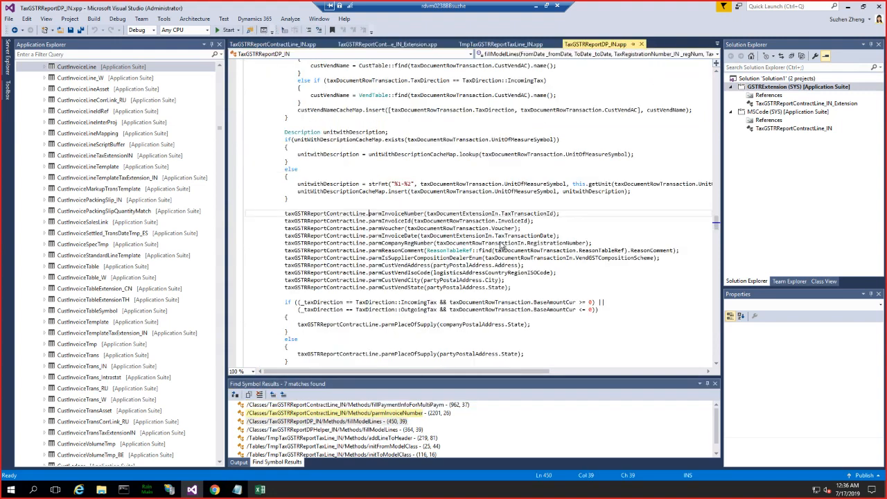
double_click(466, 213)
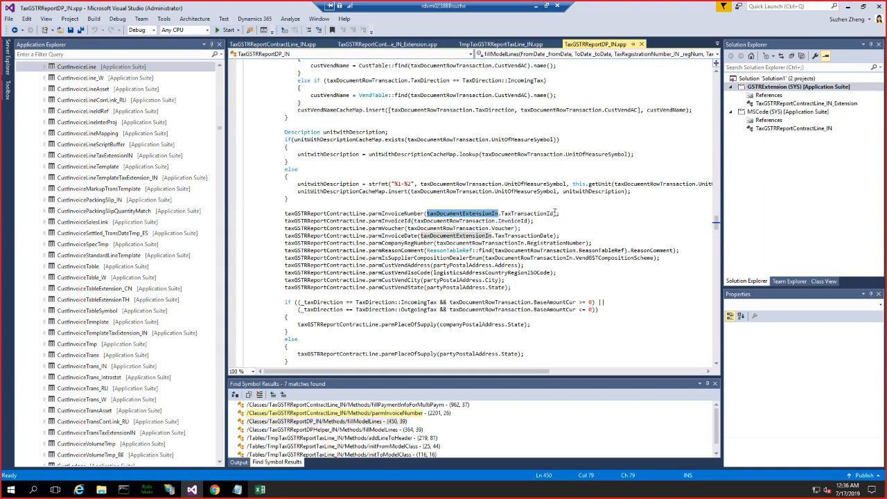
double_click(511, 213)
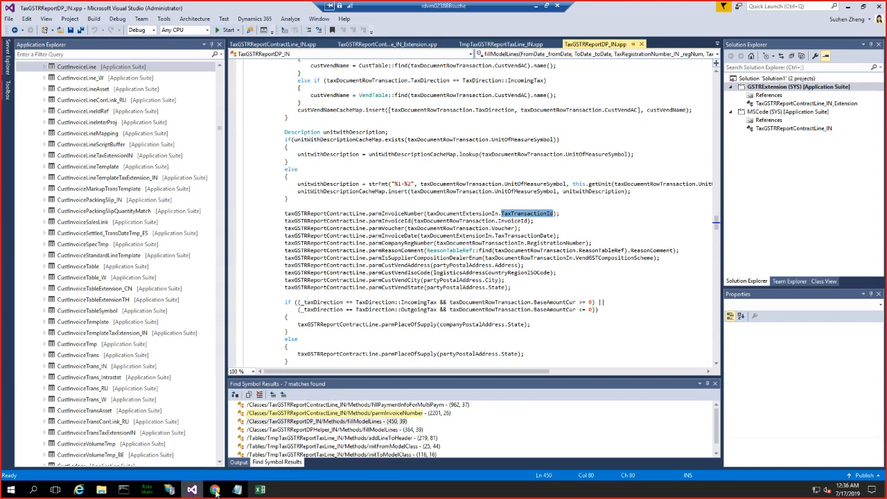
- Switch back to Finance and Operations in Chrome and close the mapping designer and mapping list to return to the configurations
mouse_move(216, 490)
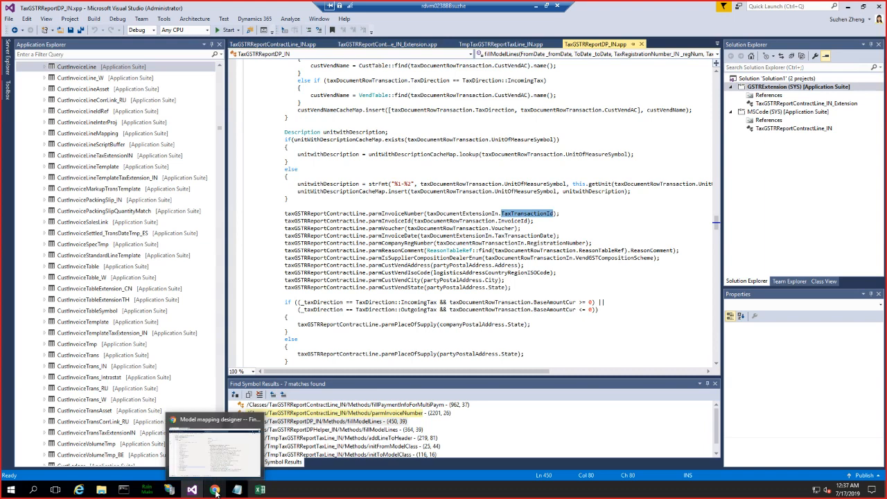
left_click(216, 491)
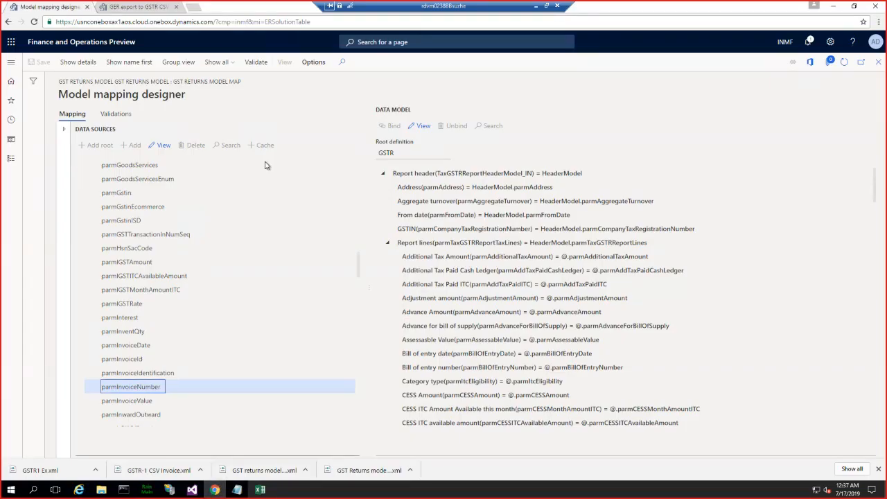
left_click(879, 65)
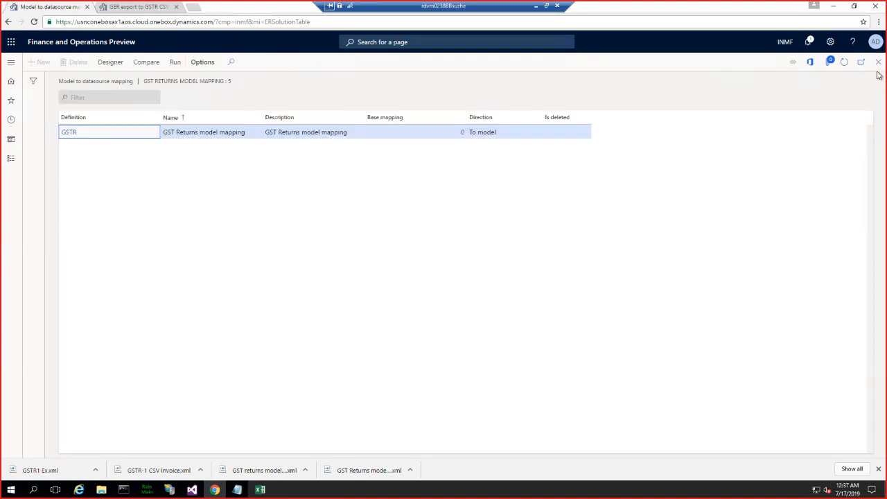
left_click(878, 62)
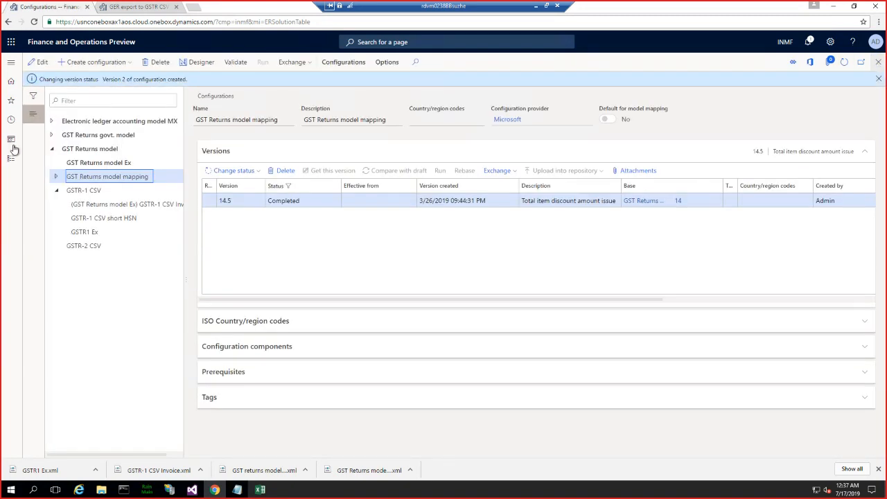
- Create a configuration derived from GST Returns model, named "GSTR return model with inoiceId"
left_click(90, 149)
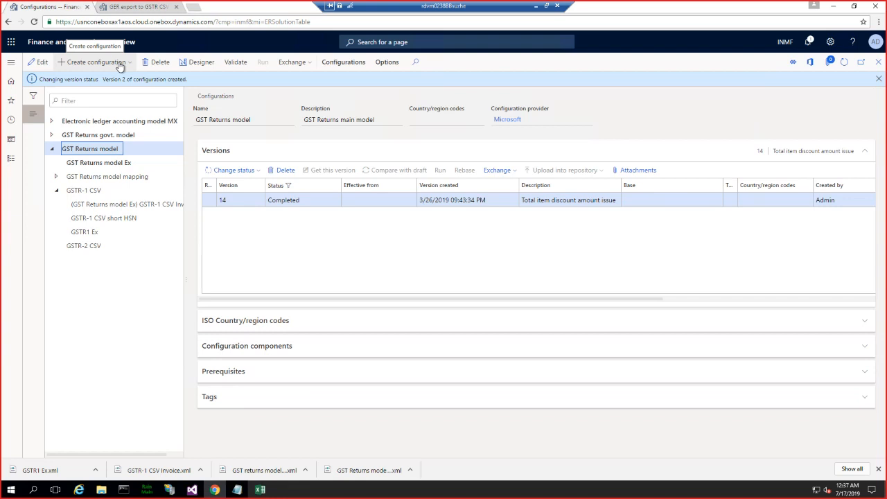
left_click(119, 62)
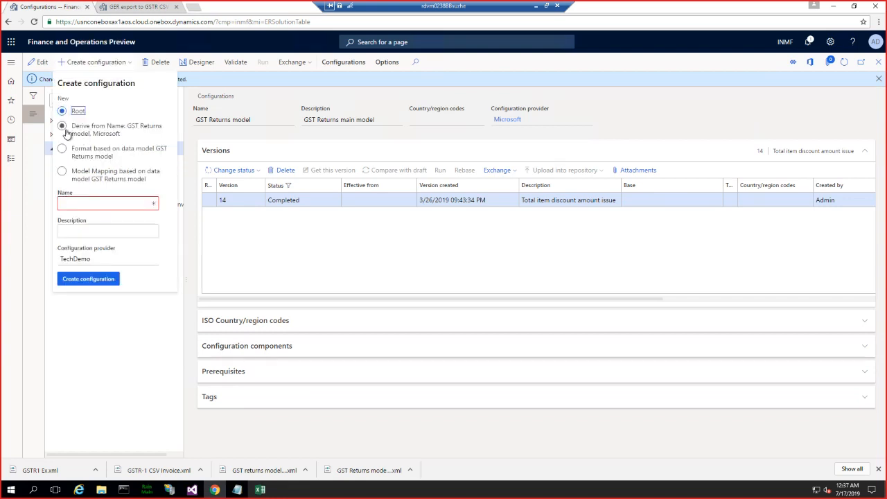
left_click(64, 128)
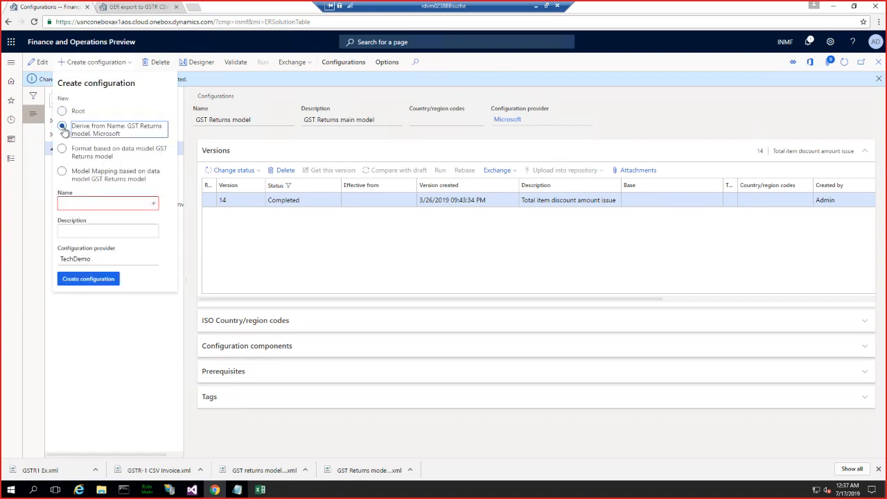
left_click(88, 201)
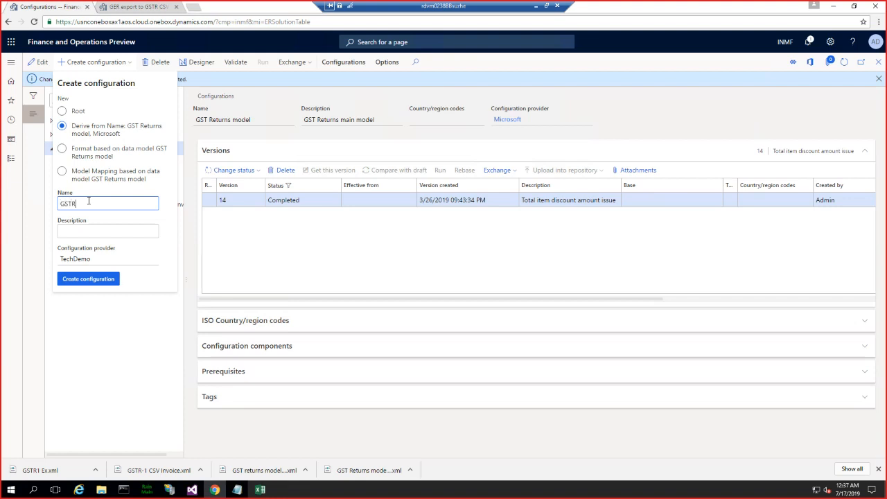
type("return model with inoiceId")
left_click(94, 280)
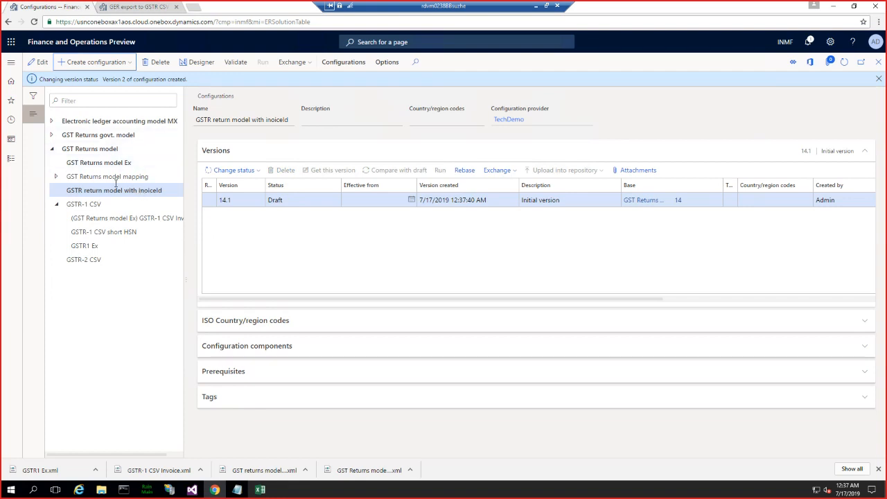
- Open the derived model in the designer and expand its GST Returns model, Report header and Report lines nodes
left_click(198, 63)
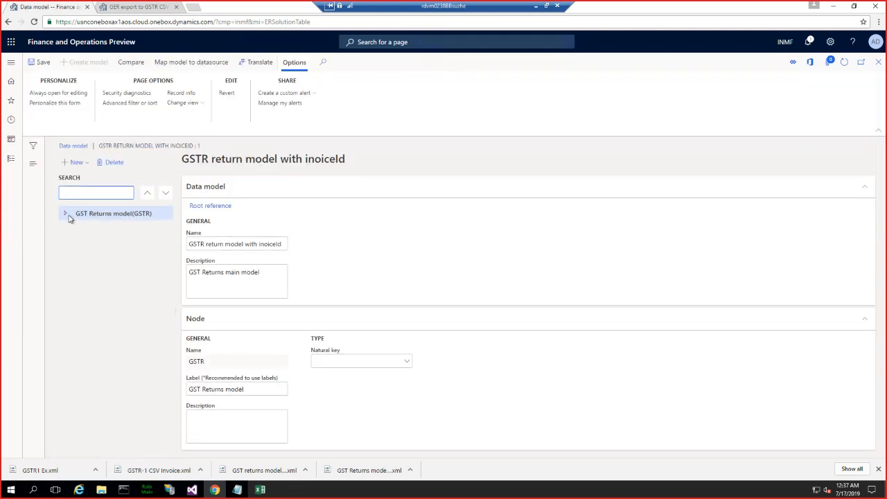
left_click(66, 214)
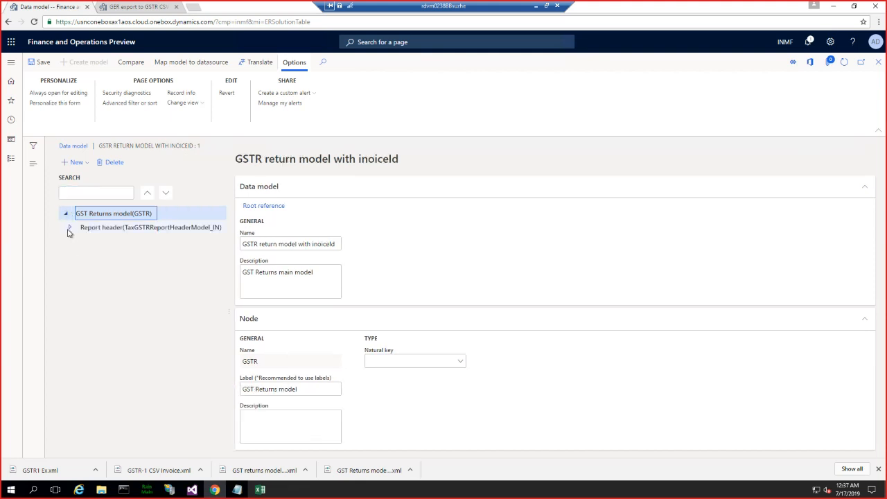
left_click(69, 229)
left_click(75, 296)
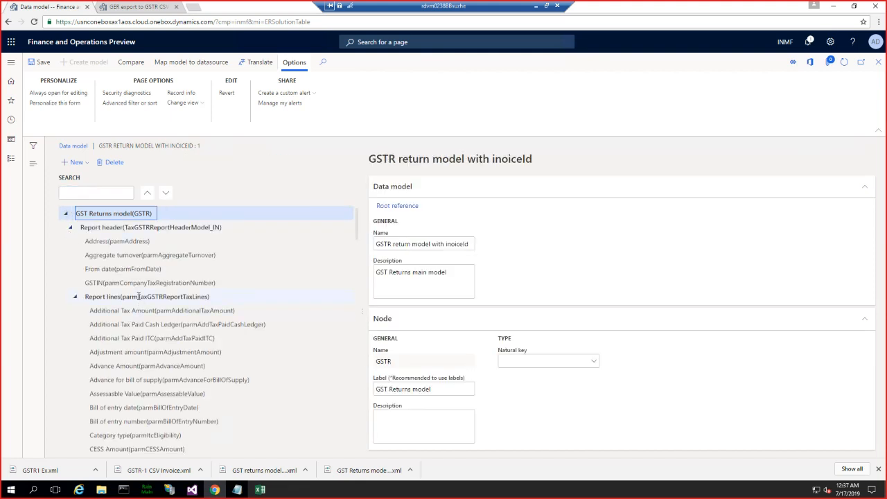
- Select the Report lines node and examine how its name and its child fields' names are written
left_click(139, 296)
left_click(74, 162)
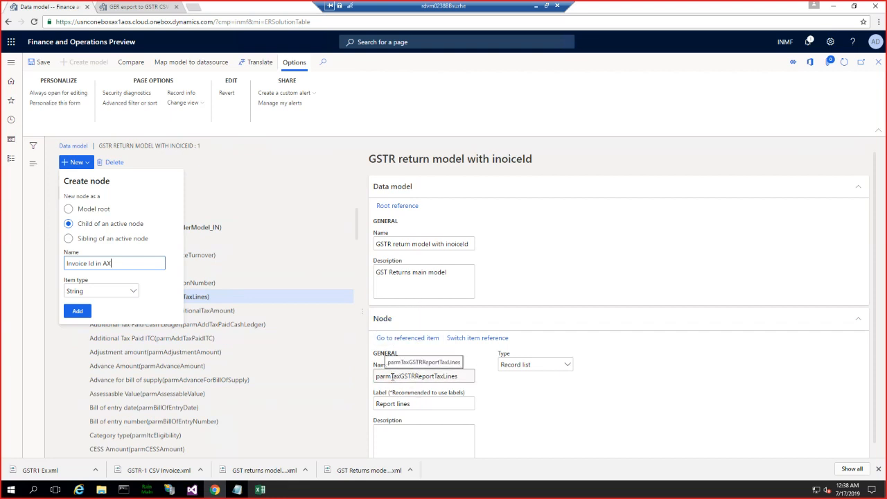
left_click_drag(391, 376, 466, 381)
left_click_drag(623, 321, 807, 271)
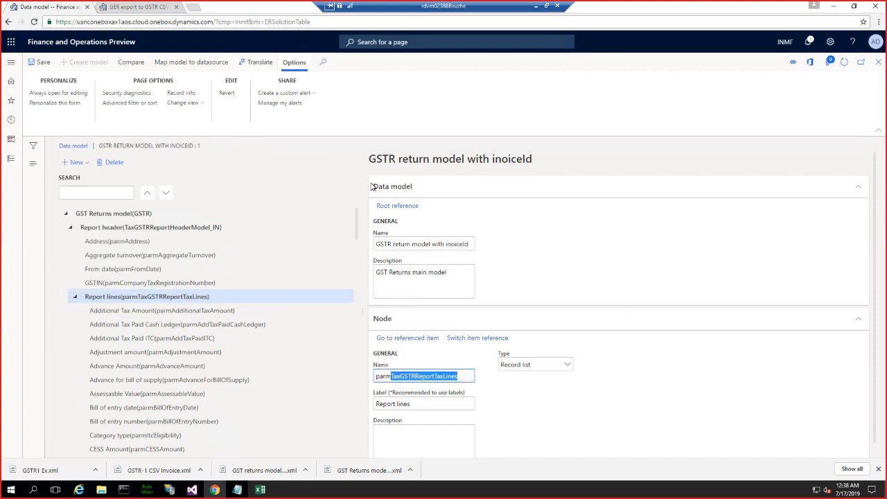
scroll(205, 323, "down", 10)
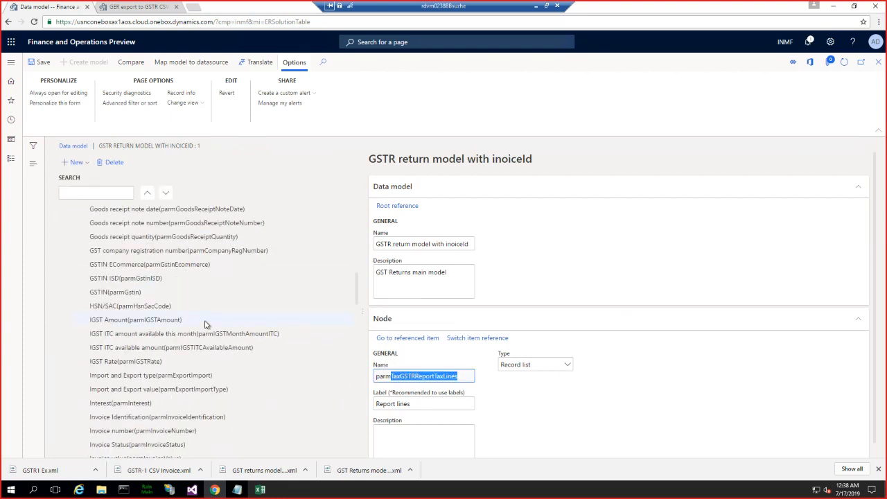
scroll(205, 325, "up", 1)
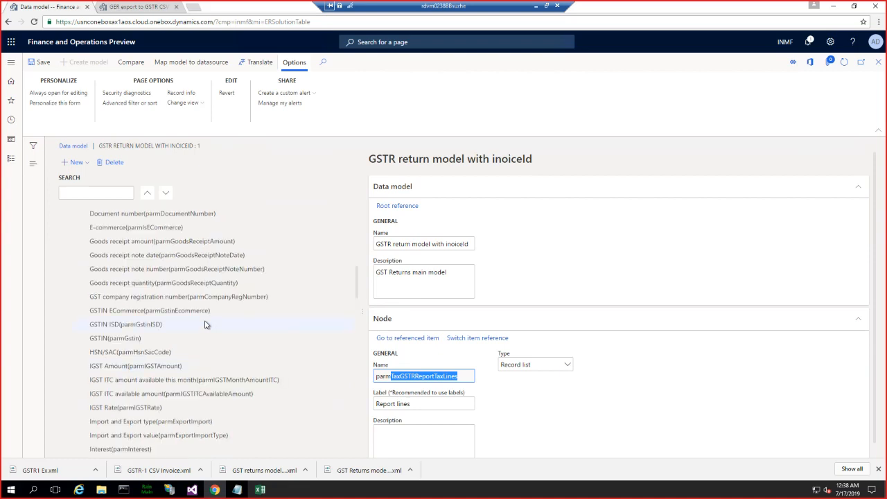
scroll(153, 297, "up", 8)
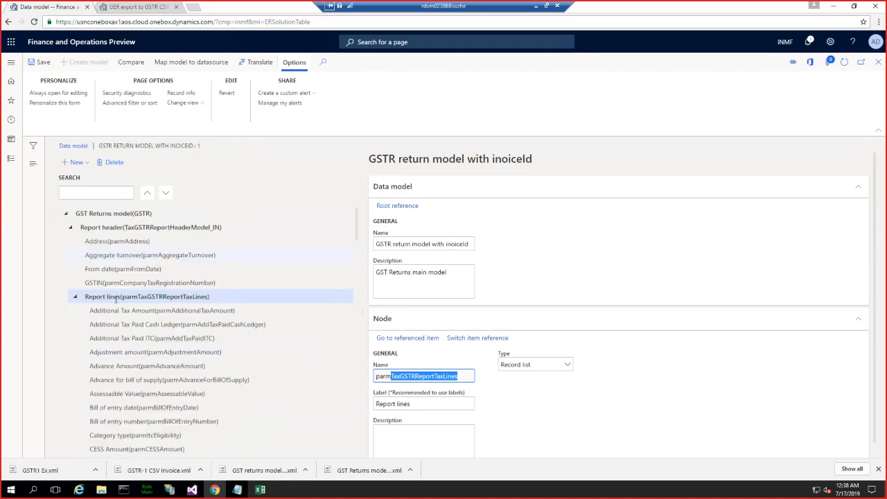
- Add a String node named "parmInvoiceid" as a child of the Report lines node
left_click(75, 163)
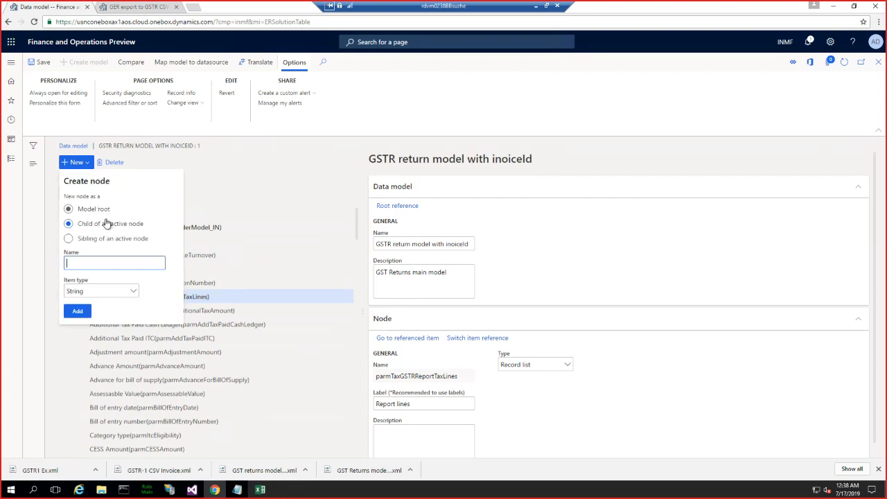
left_click(106, 223)
left_click(78, 264)
type("parmInvoiceid")
left_click(86, 315)
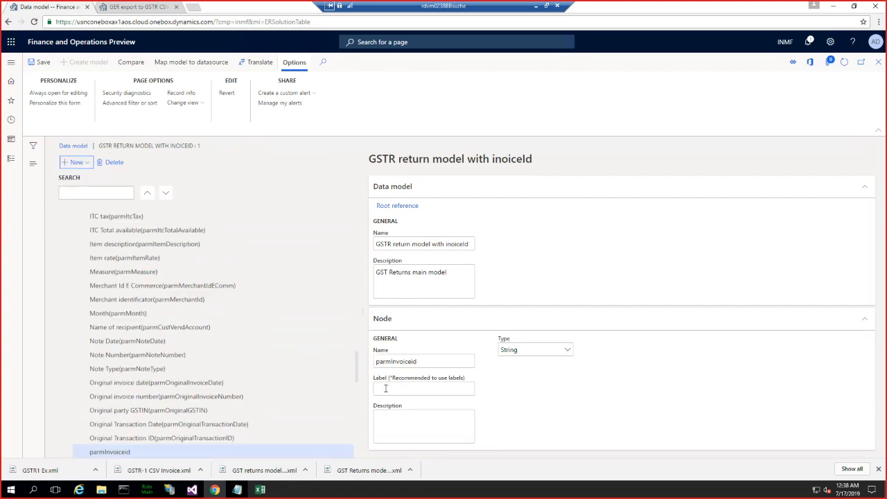
- Label the parmInvoiceid node "Invoice Id in AX" and close the model designer
left_click(385, 387)
type("Invoice Id in AX")
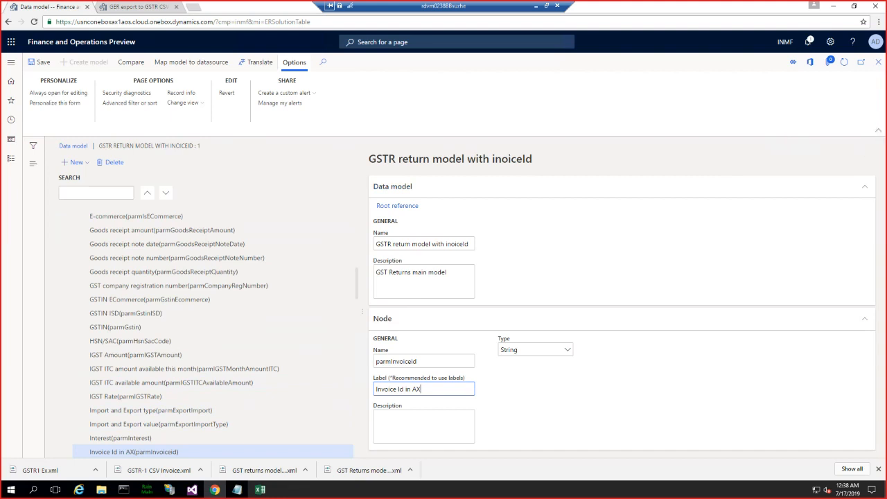
left_click(878, 64)
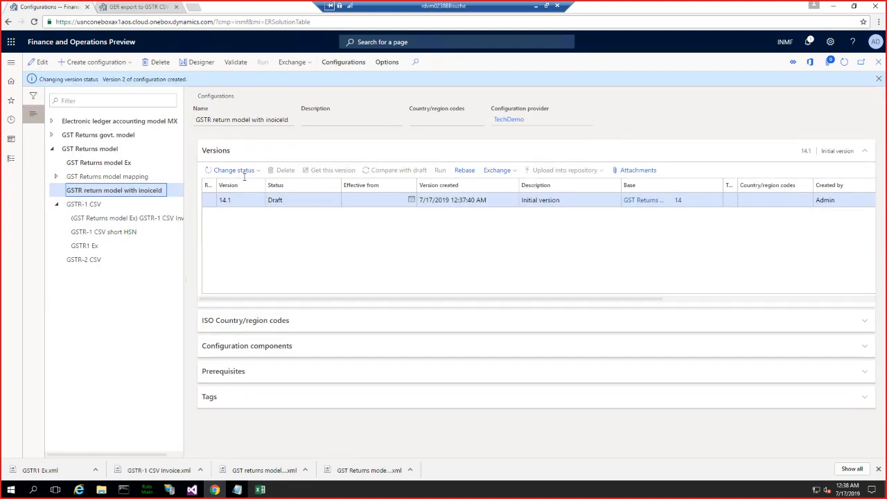
- Set draft version 14.1 of GSTR return model with inoiceId to Complete, keeping the description "Initial version"
left_click(235, 170)
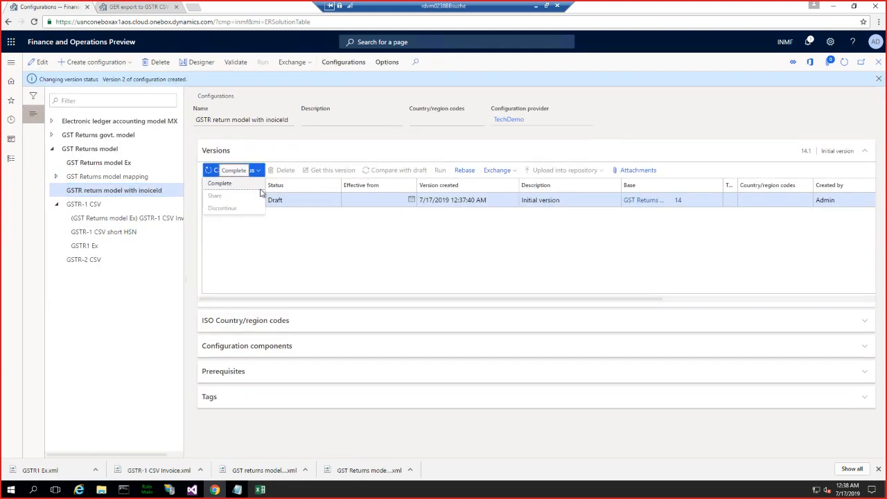
left_click(229, 183)
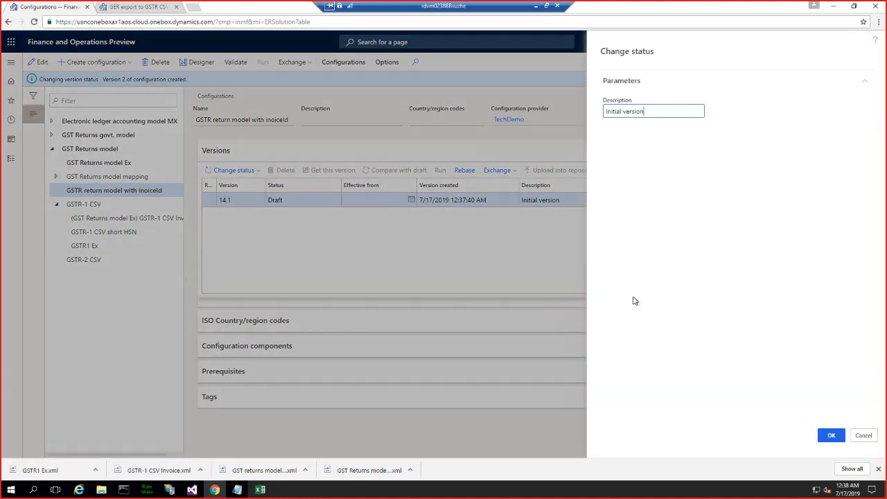
left_click(829, 434)
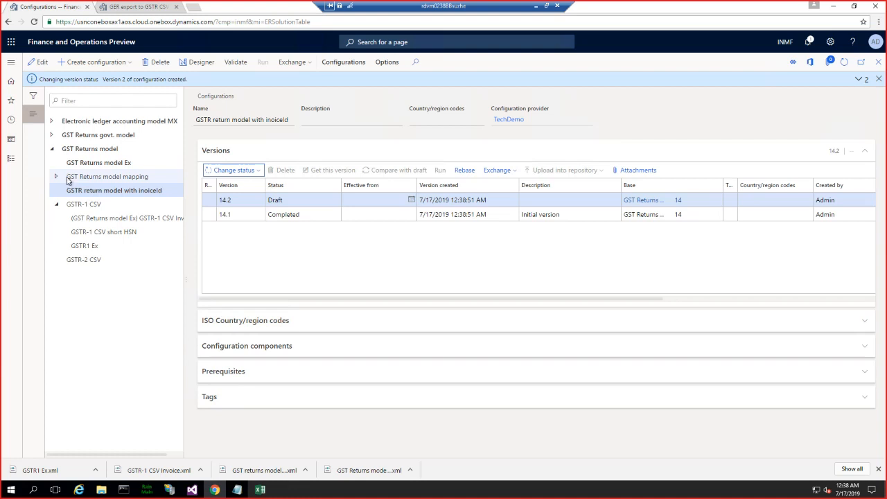
- Start a configuration derived from GST Returns model mapping and name it "GST return model mapping Inv"
left_click(138, 177)
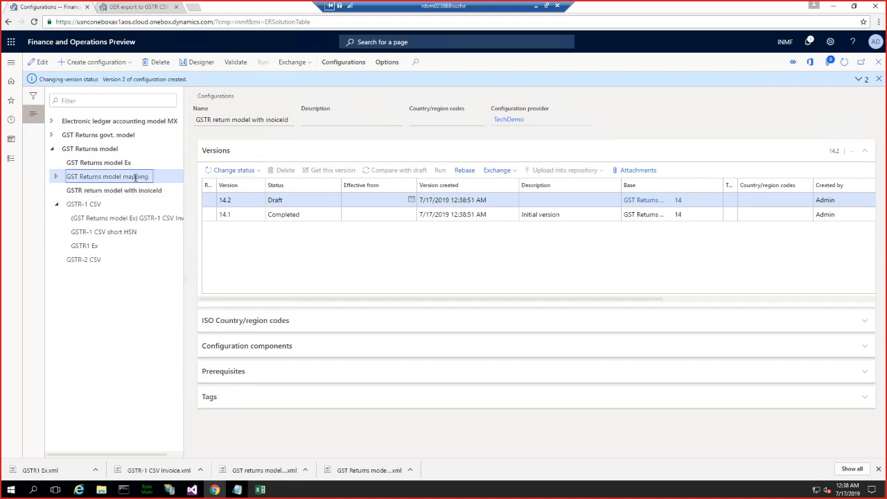
left_click(97, 62)
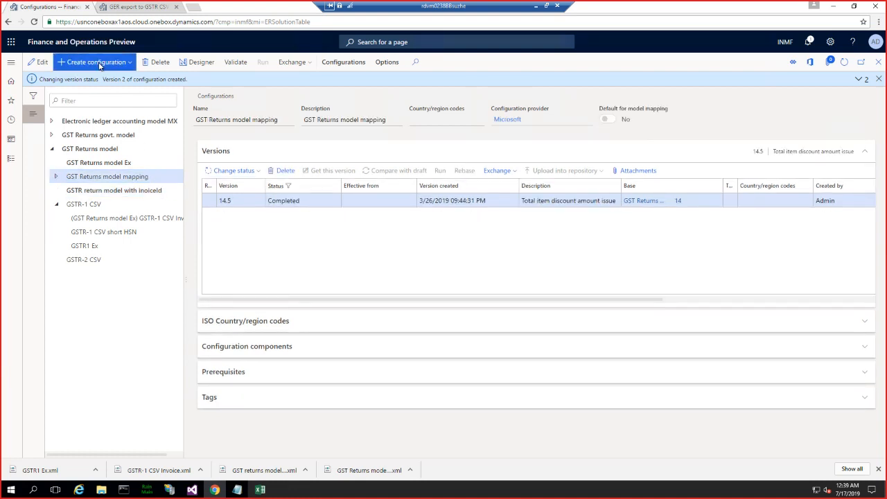
left_click(63, 127)
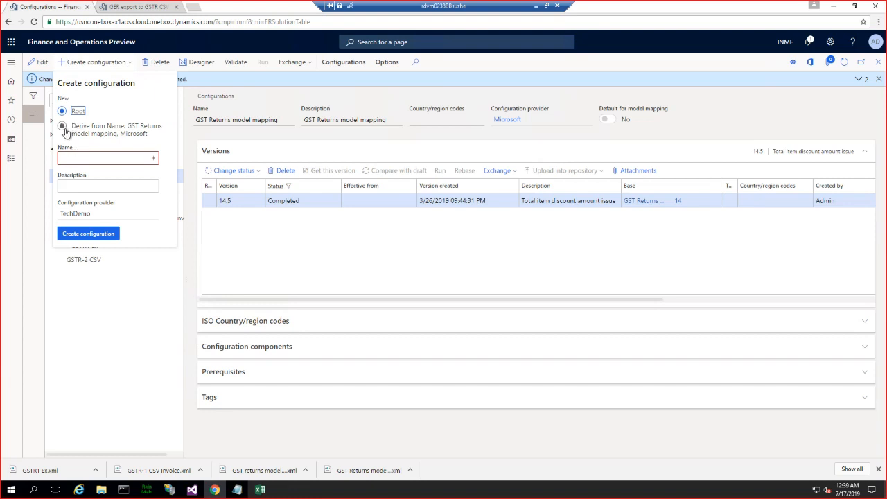
left_click(79, 158)
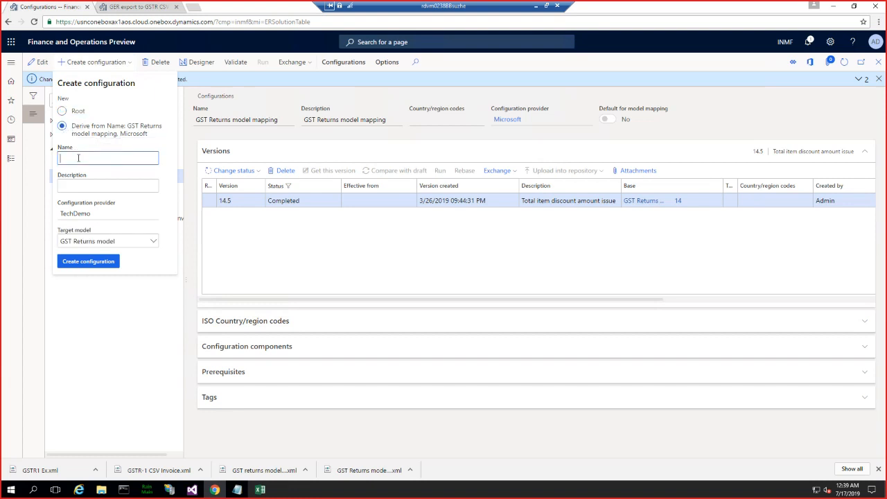
type("GST return model mapping Inv")
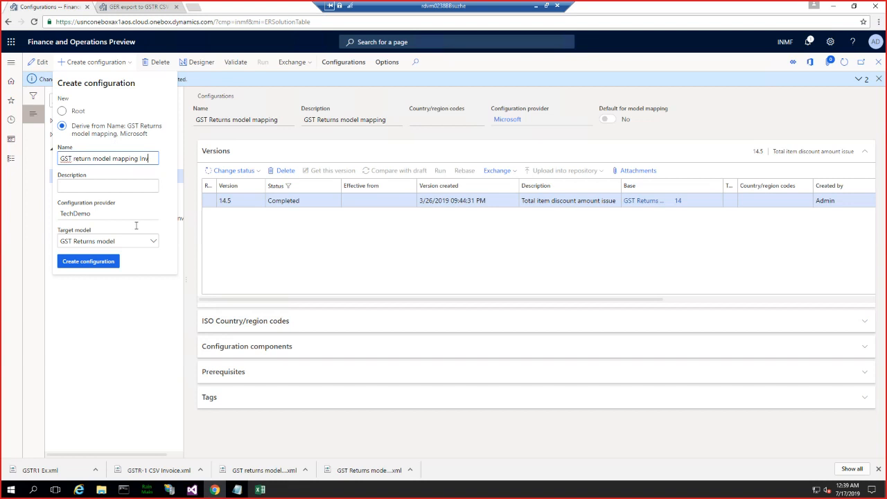
- Copy the new mapping's name into its description, reword the ending to "with Invoice", and create the configuration with GST Returns model as target
left_click(70, 186)
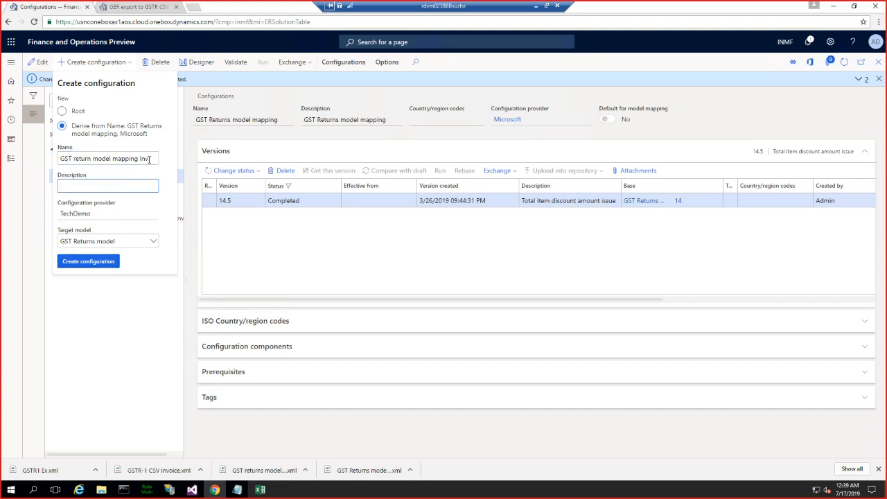
left_click(104, 158)
key("ctrl+c")
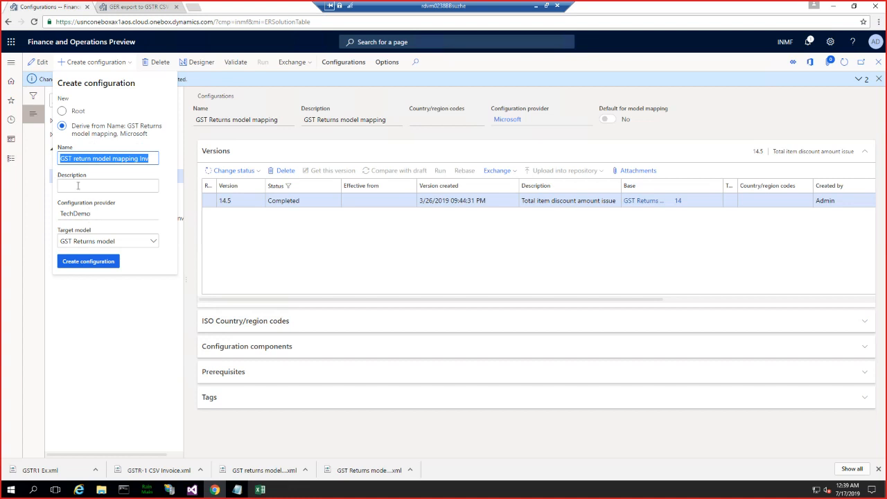
left_click(104, 186)
key("ctrl+v")
left_click(139, 186)
type("wit")
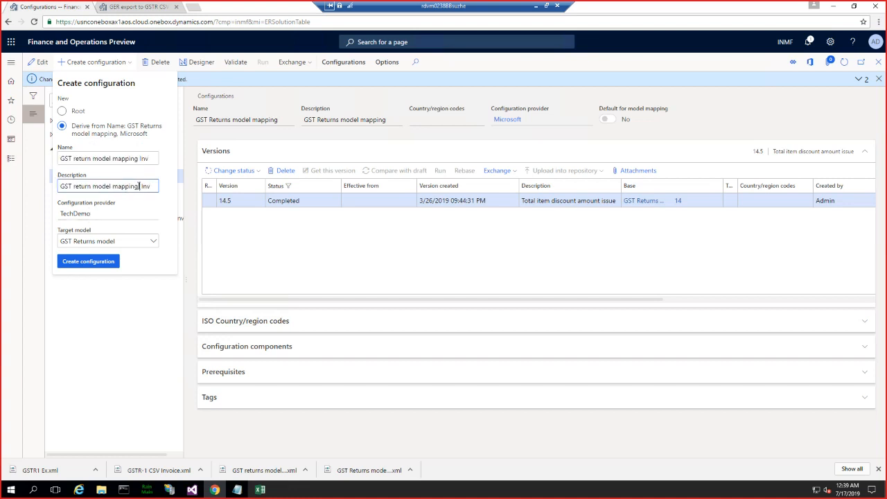
key("Right")
key("Right")
key("Right")
type("oice")
left_click(91, 261)
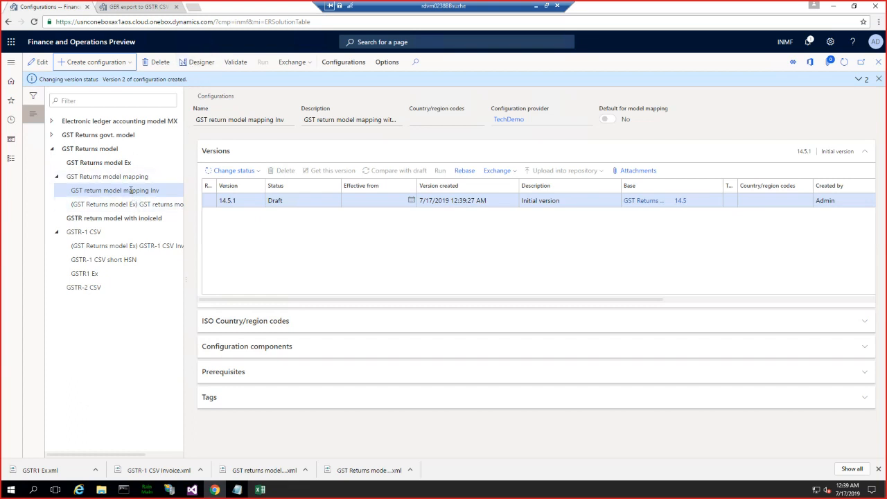
- Open the GST return model mapping Inv configuration in the designer to view its model-to-datasource mapping, and return to the configurations
left_click(130, 190)
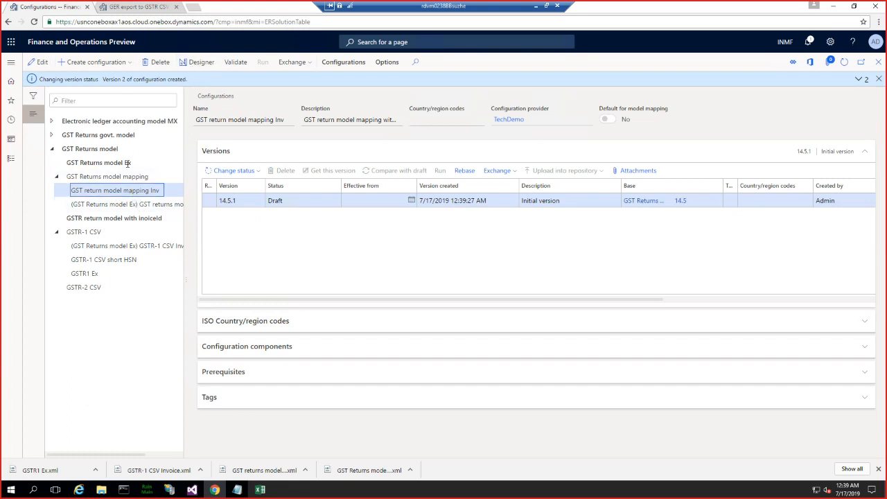
left_click(196, 63)
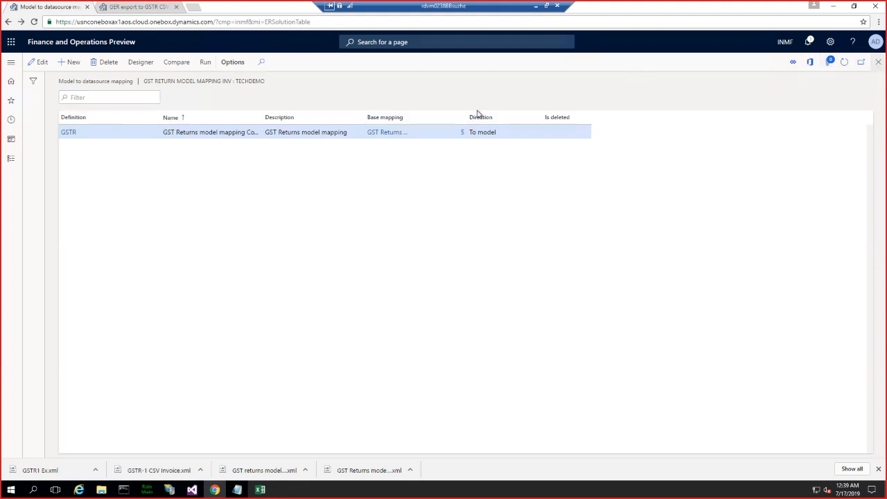
- Start another configuration derived from GST Returns model mapping, reusing the copied name, with the description "GST return model mapping with Invmumnber"
left_click(131, 176)
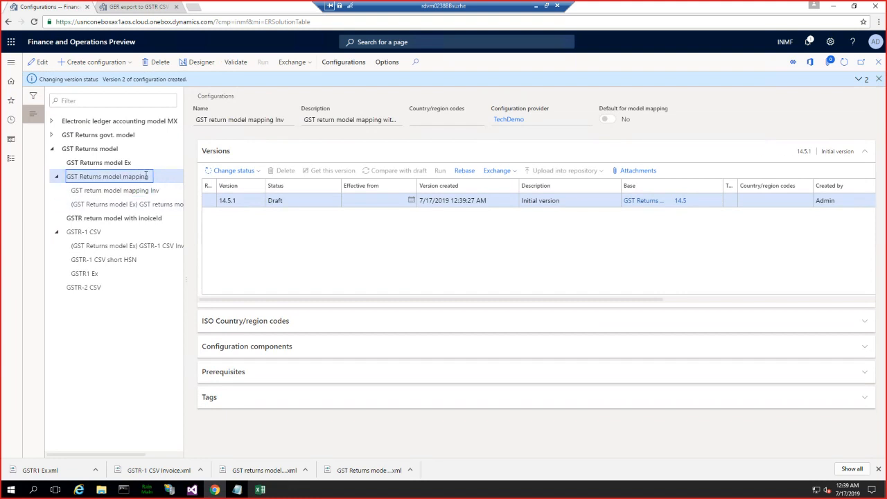
left_click(95, 63)
left_click(92, 130)
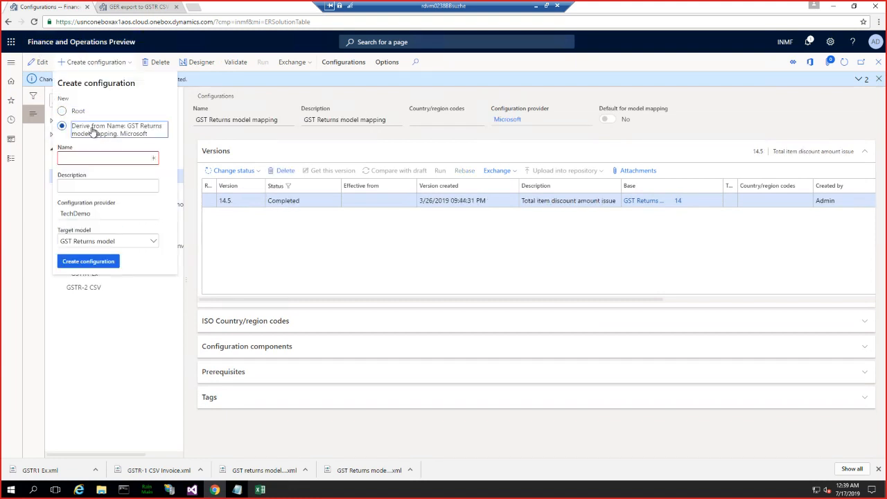
left_click(74, 159)
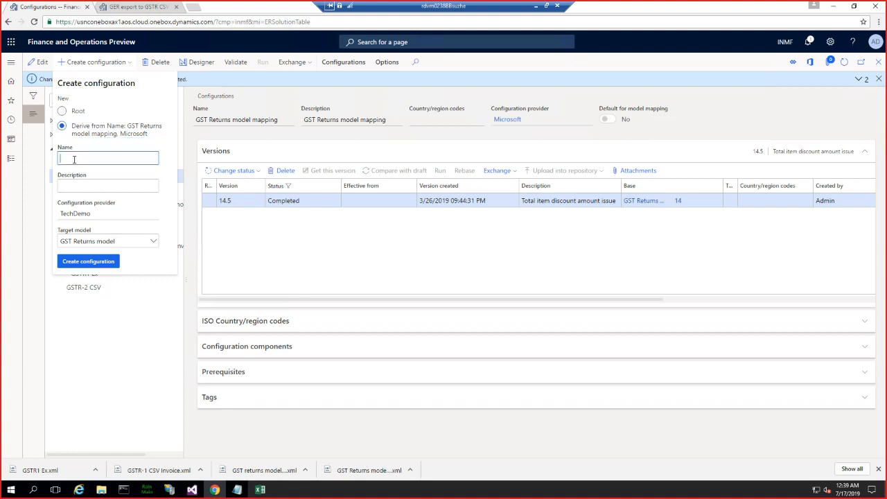
key("ctrl+v")
left_click(81, 187)
key("ctrl+v")
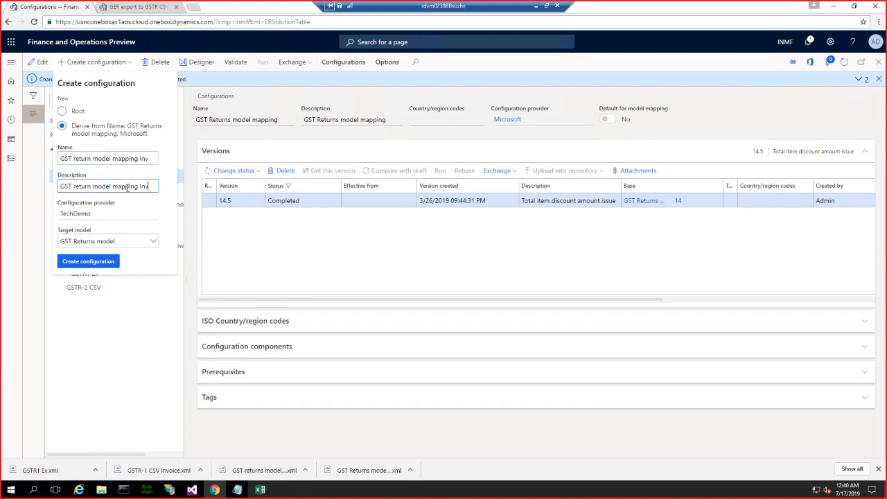
left_click(141, 186)
type("with Invmumnber")
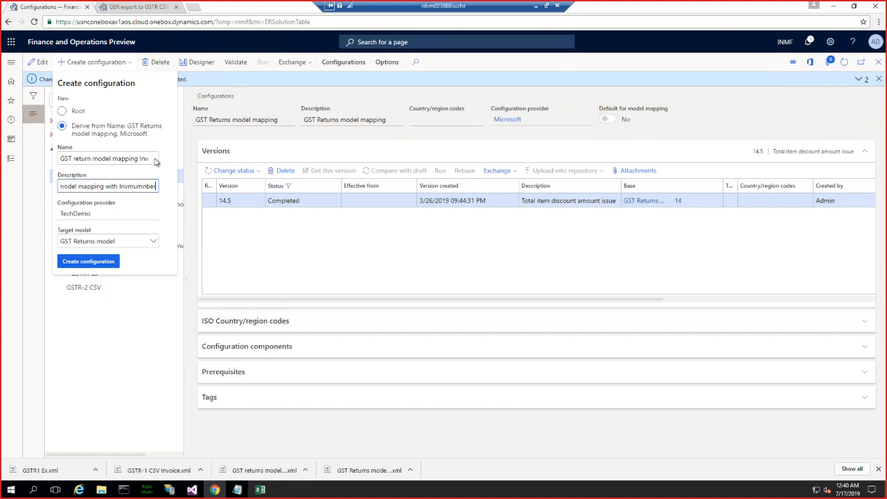
- Rename the new mapping "GST return model mapping InEX", set its target model to GSTR return model with inoiceId, and create it
left_click(155, 157)
left_click_drag(150, 159, 140, 158)
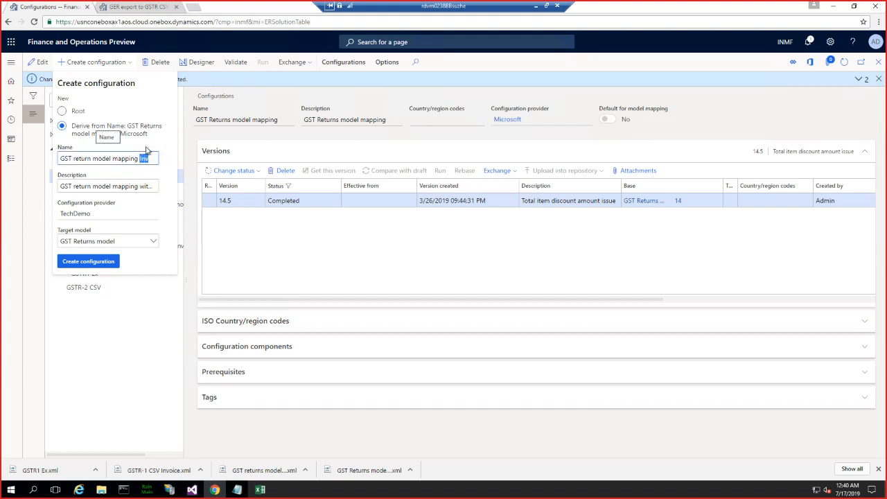
key("Right")
type("X")
left_click(154, 243)
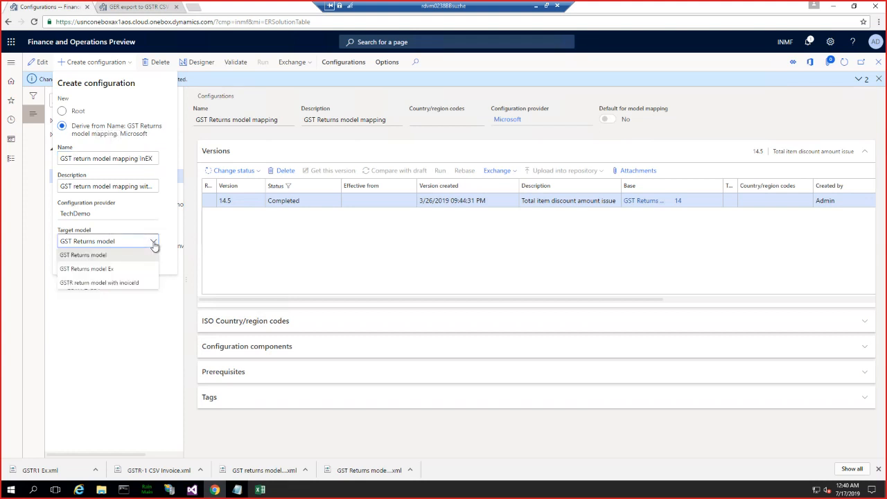
left_click(118, 283)
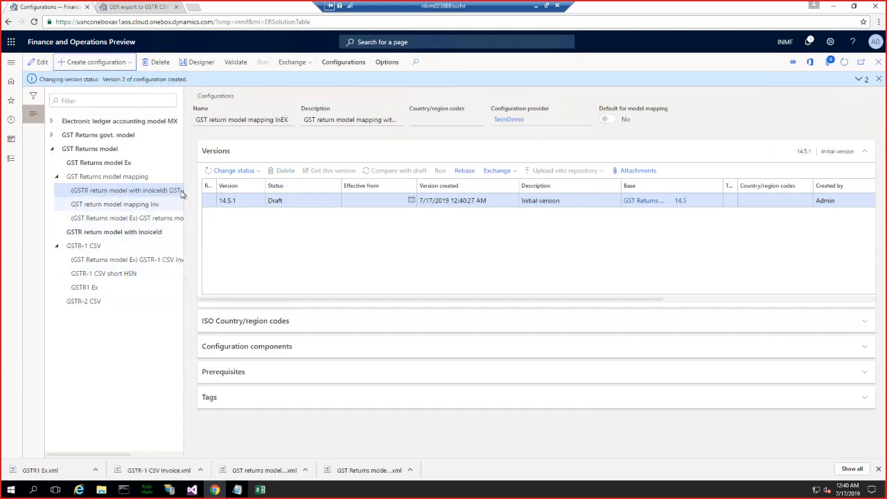
- Delete the GST return model mapping Inv configuration and open the mapping derived for GSTR return model with inoiceId in the designer
left_click(133, 204)
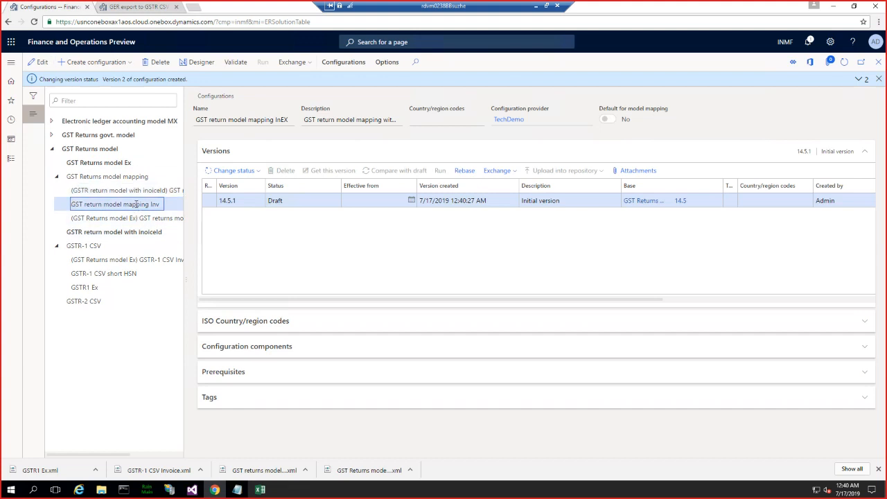
left_click(160, 64)
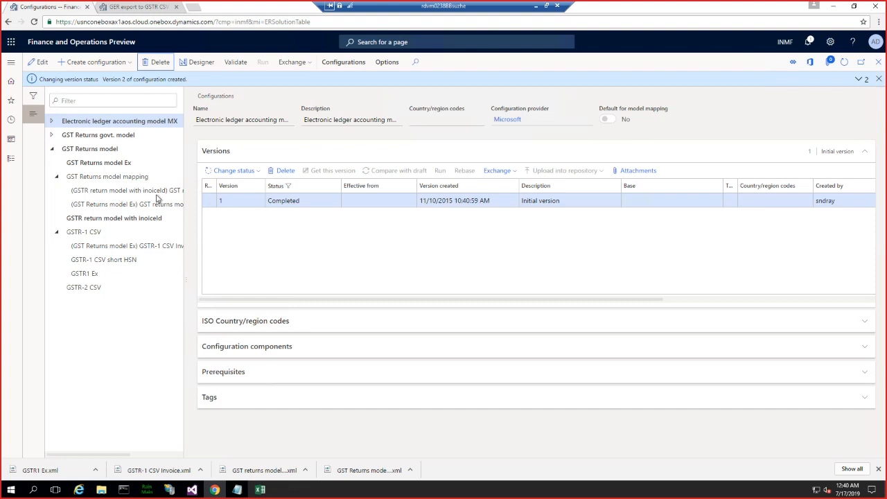
left_click(156, 192)
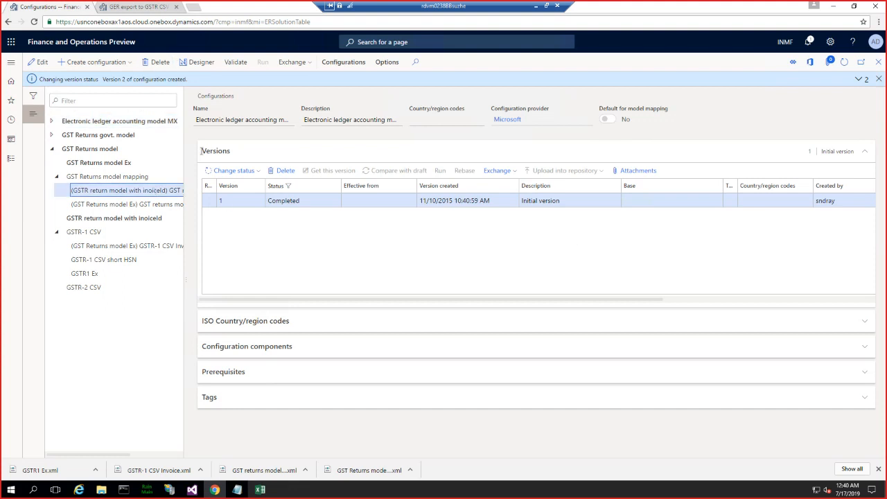
left_click(197, 64)
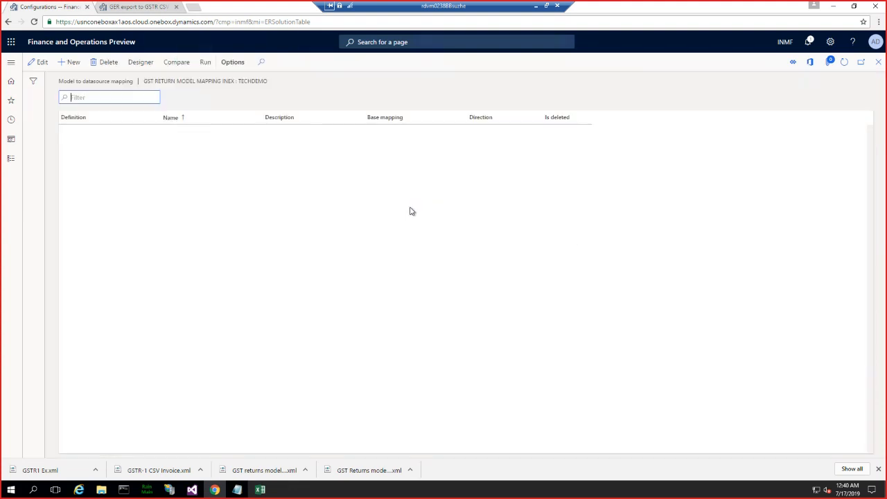
- Open the model mapping in the designer and expand the HeaderModel data source down to the parmTaxGSTRReportLines members
left_click(145, 62)
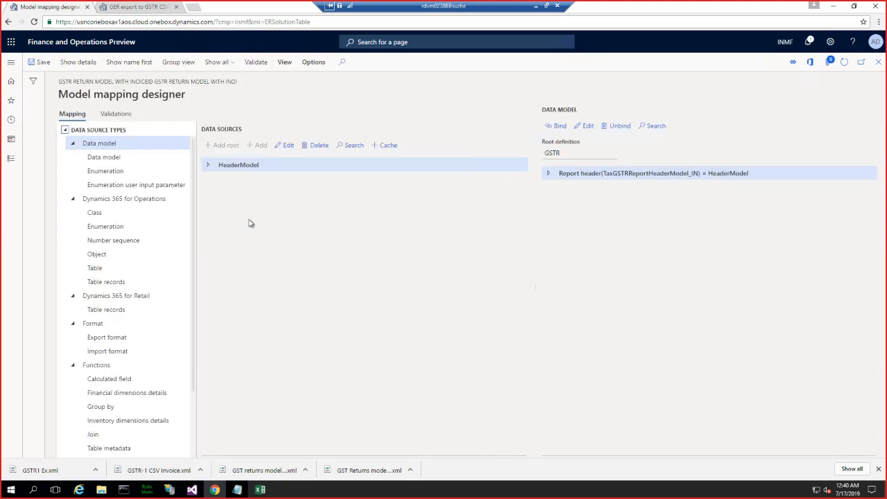
left_click(209, 168)
left_click(210, 168)
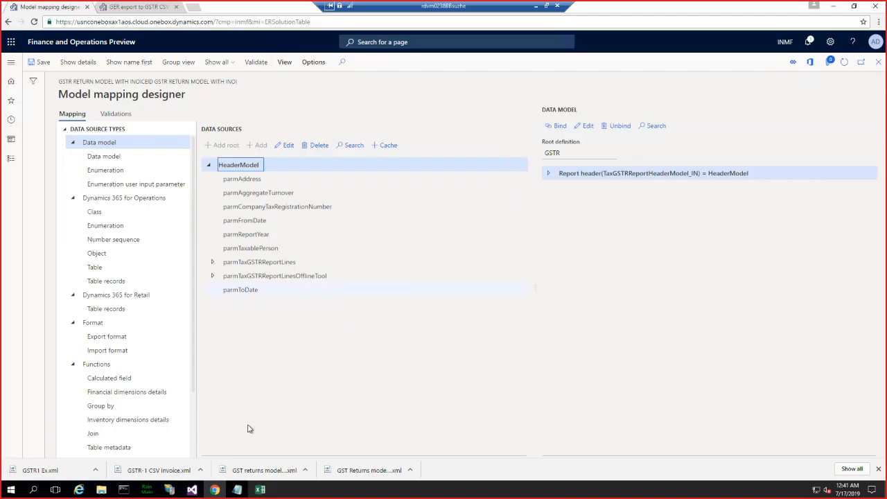
mouse_move(191, 493)
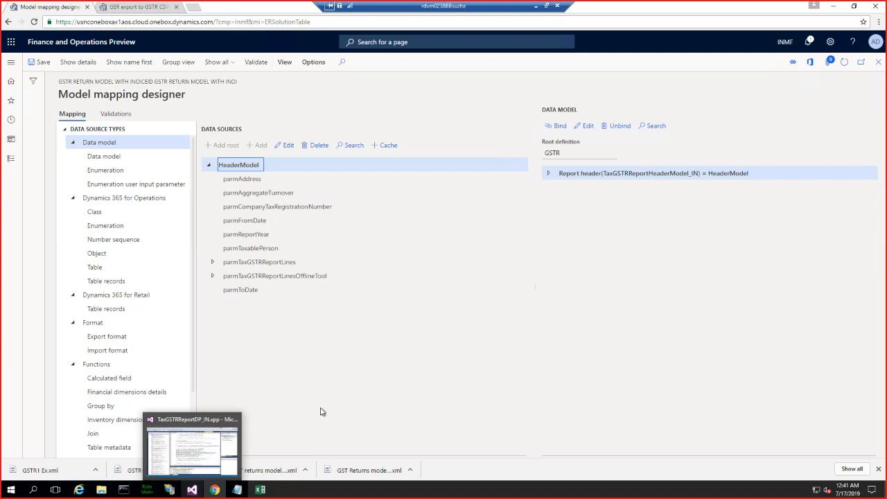
left_click(213, 262)
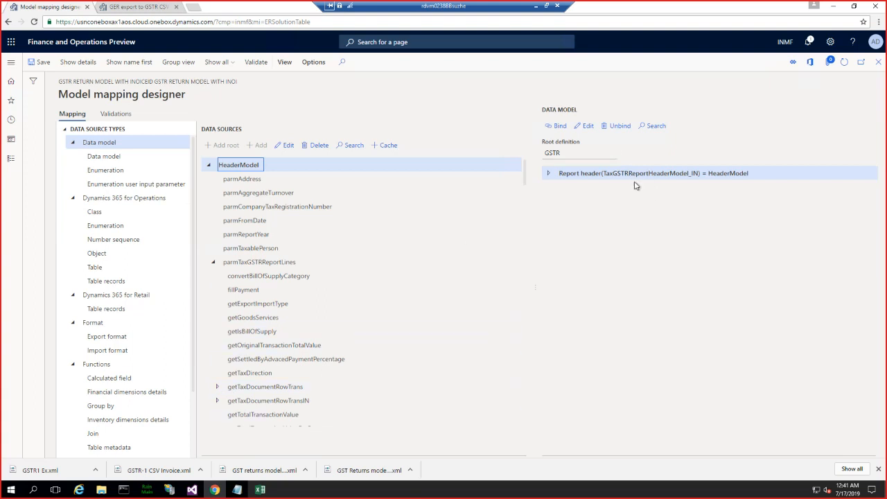
- Switch to Visual Studio and review the initFromModelClass method in TmpTaxGSTRReportTaxLine_IN
left_click(192, 490)
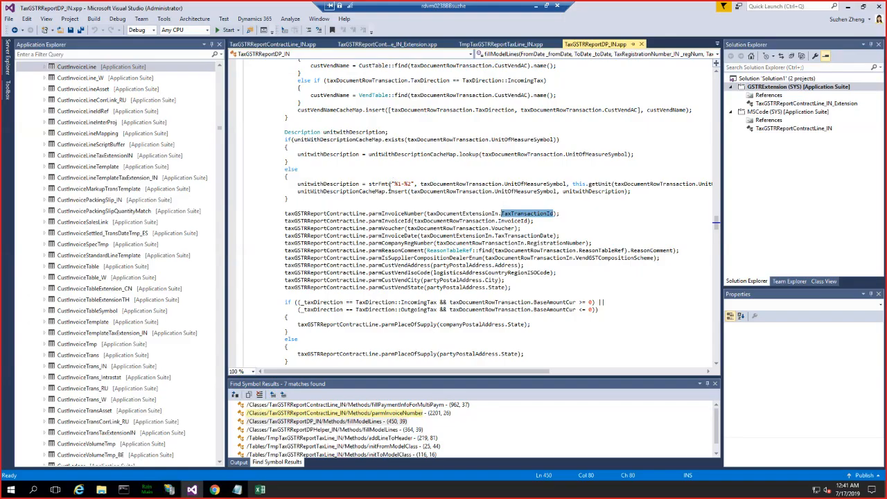
left_click(500, 44)
left_click(451, 171)
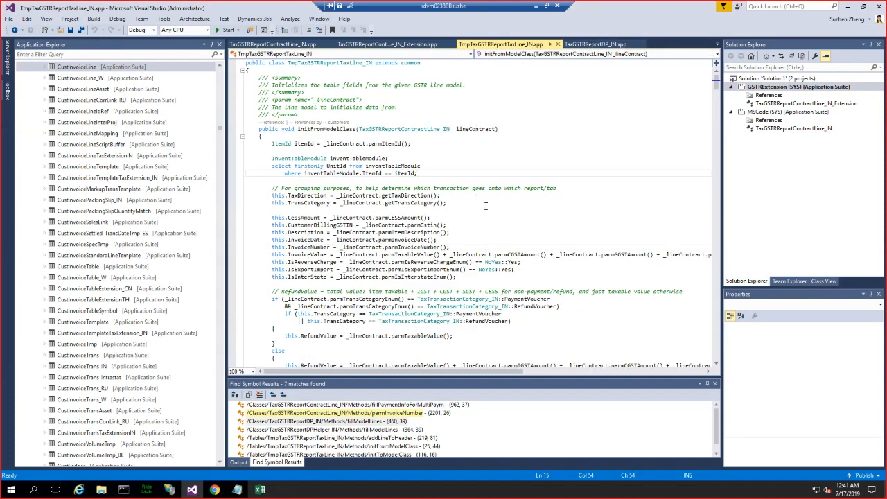
scroll(486, 206, "down", 12)
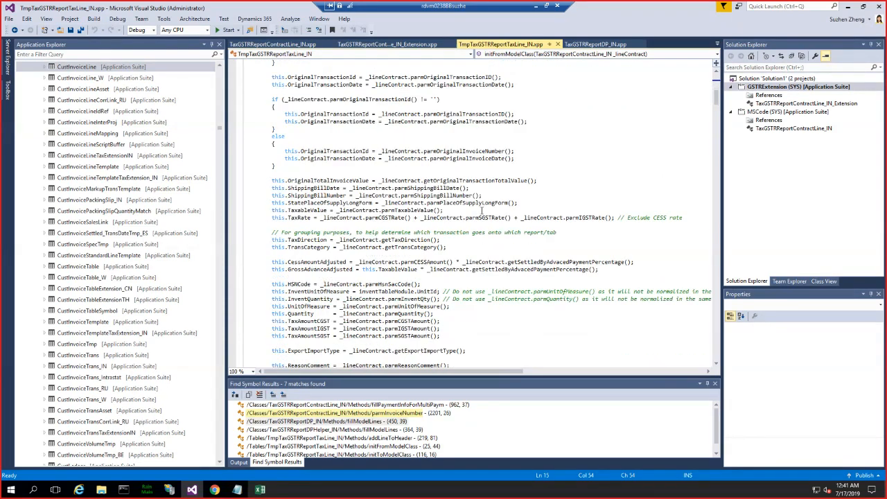
scroll(644, 170, "up", 10)
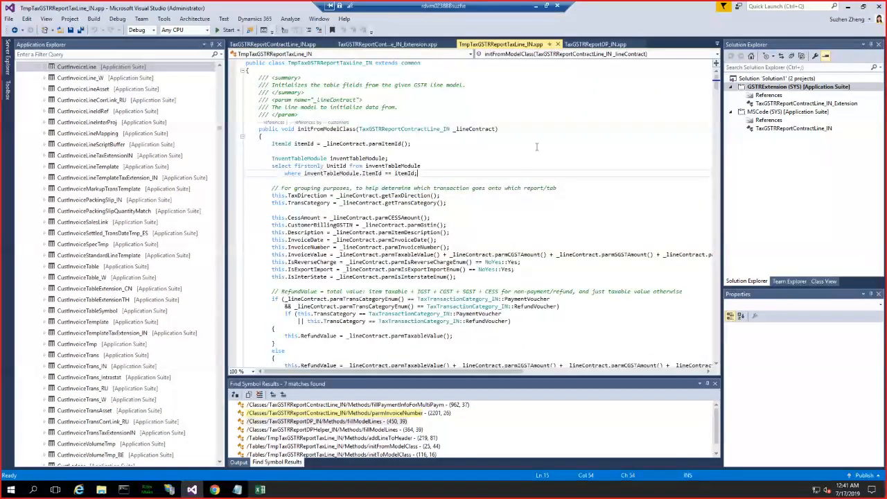
left_click(478, 106)
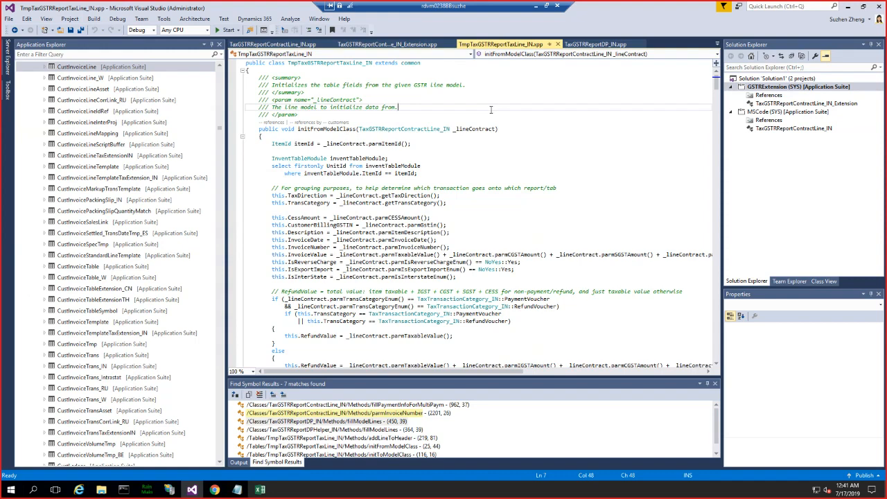
- Open the TaxGSTRReportContractLine_IN_Extension class and declare the variable "InvoiceId invoiceIdEx;" at the start of its body
double_click(776, 104)
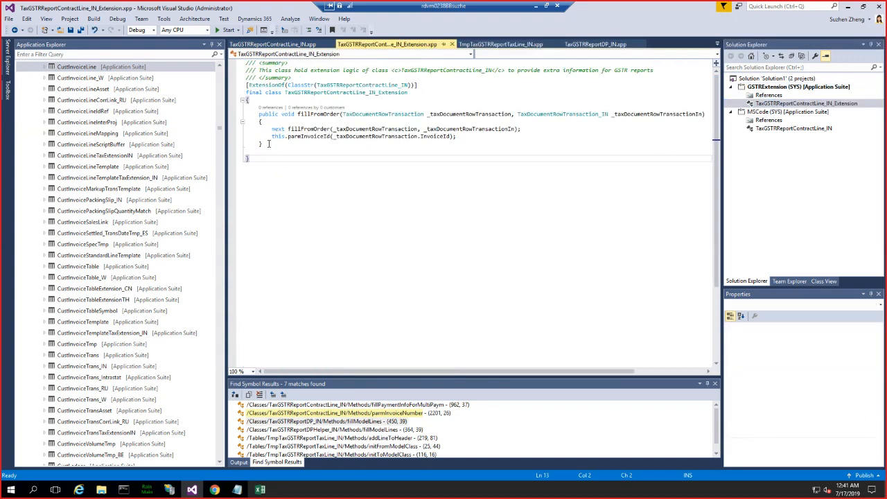
left_click(263, 102)
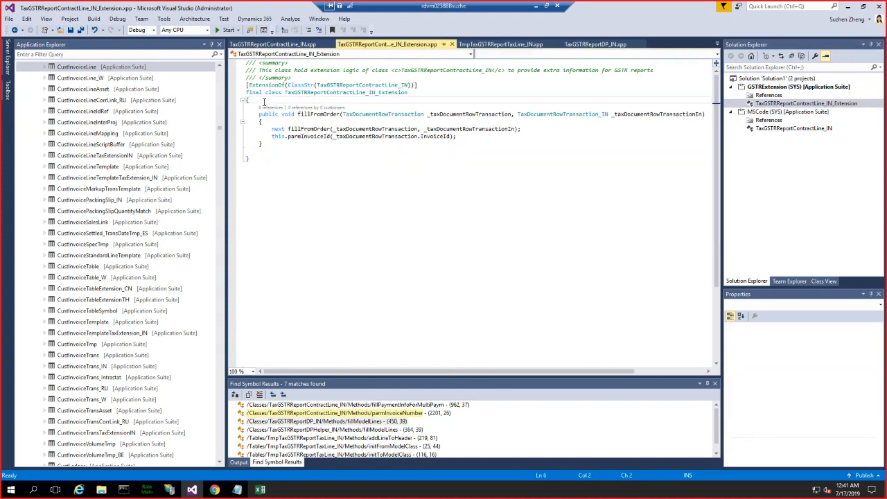
key("Return")
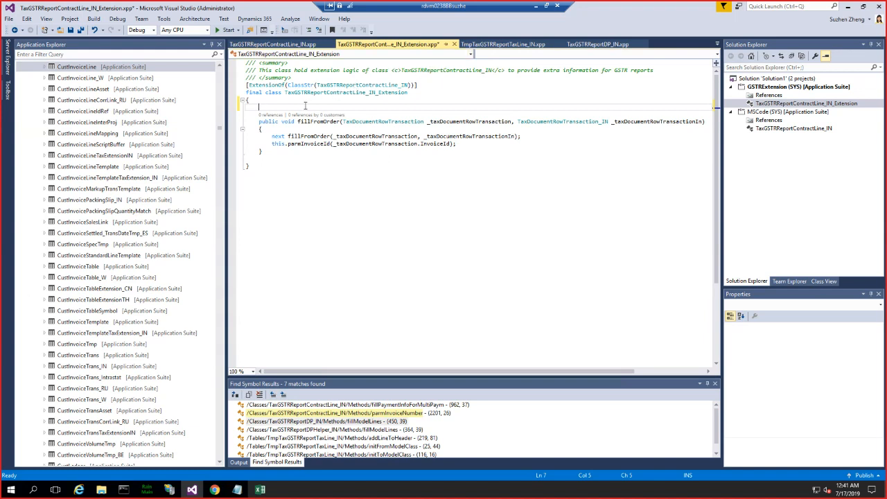
type("InvoiceId")
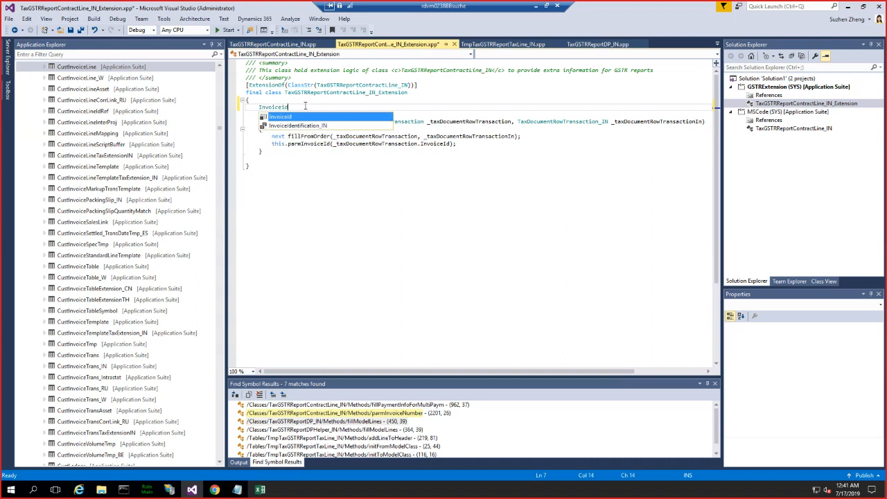
type(" invoice")
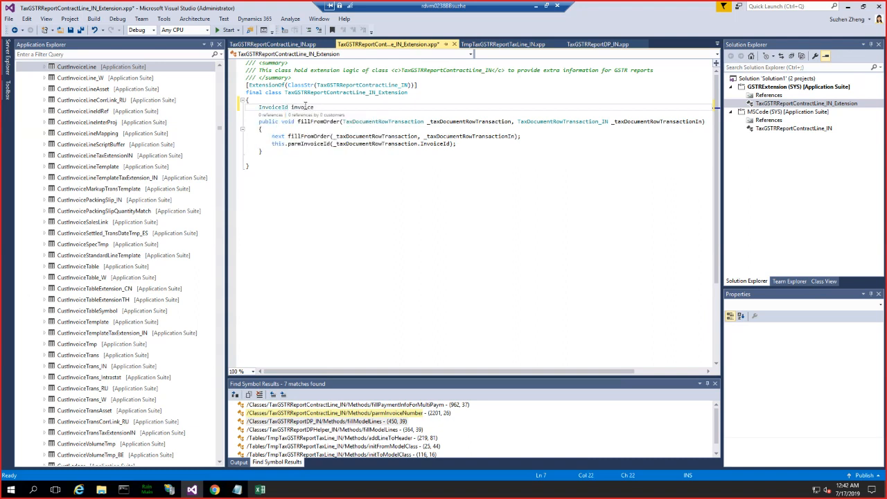
type("IdEx;")
key("Return")
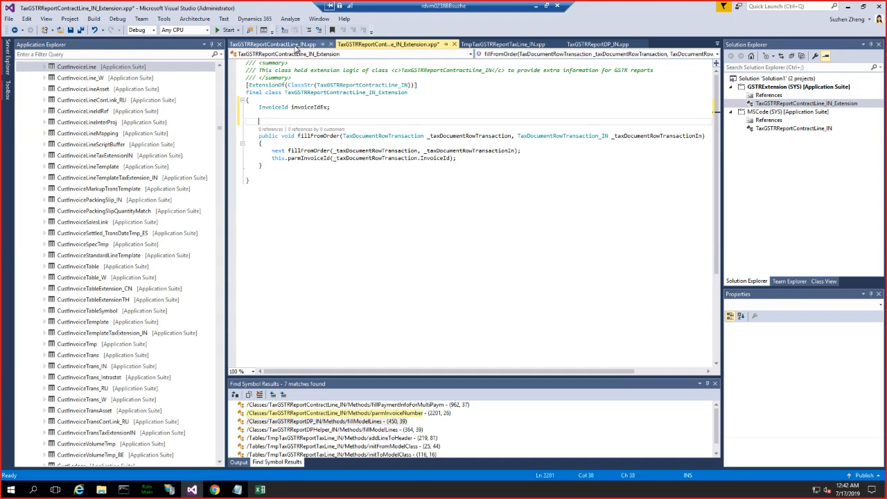
- Copy the parmInvoiceNumber method from TaxGSTRReportContractLine_IN into the extension class below the invoiceIdEx declaration, separated by blank lines
left_click(302, 46)
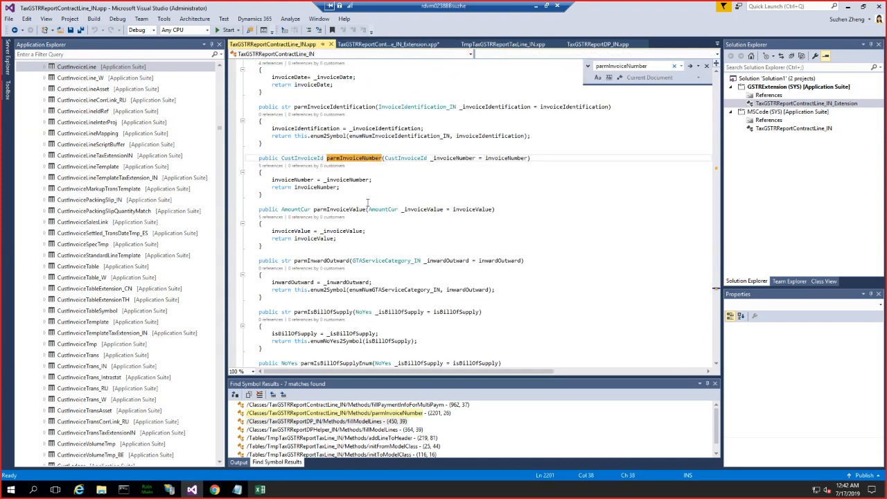
left_click_drag(265, 195, 259, 159)
key("ctrl+c")
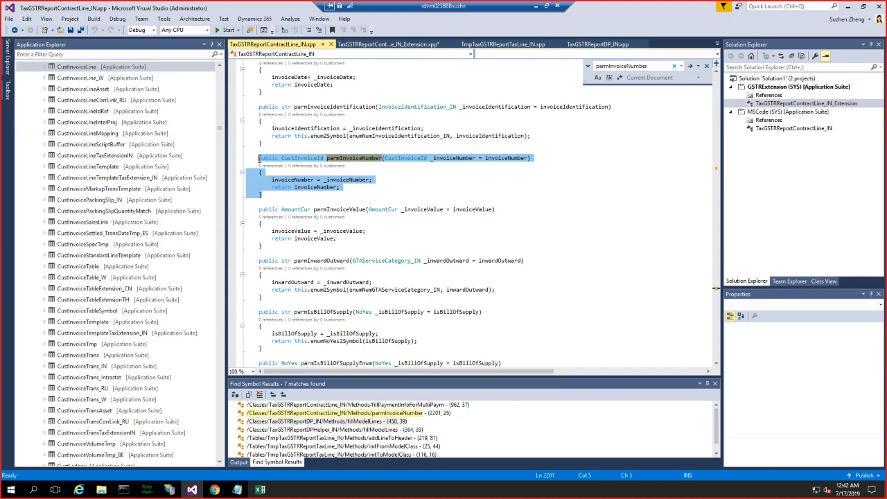
left_click(402, 44)
key("ctrl+v")
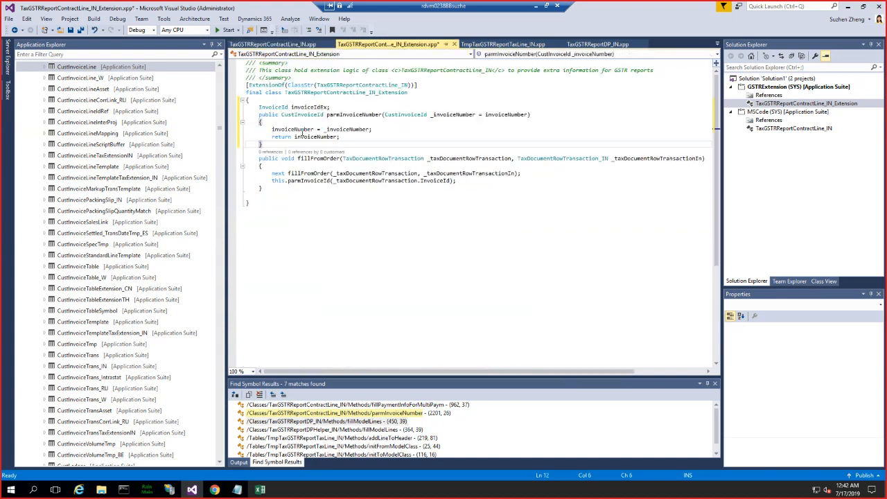
left_click(333, 106)
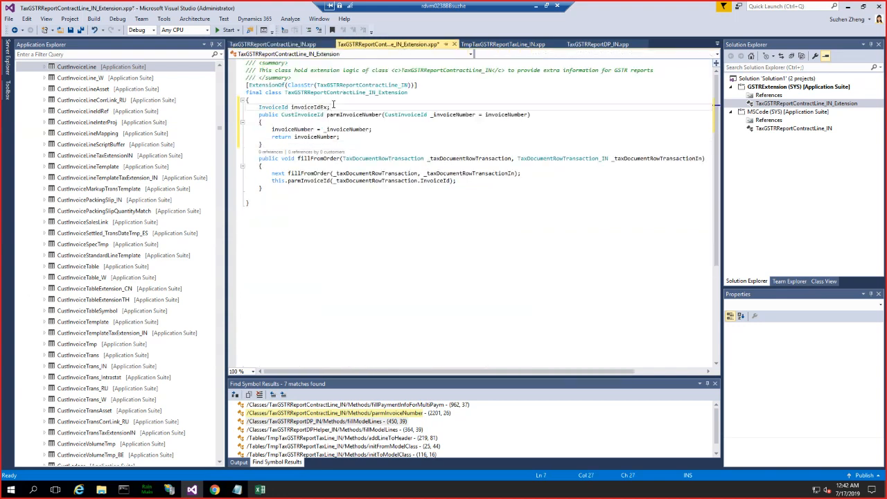
key("Return")
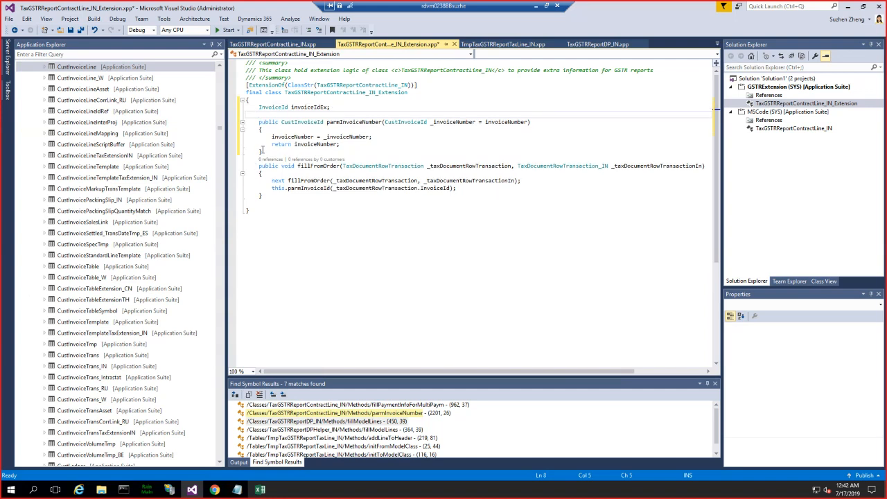
left_click(263, 150)
key("Return")
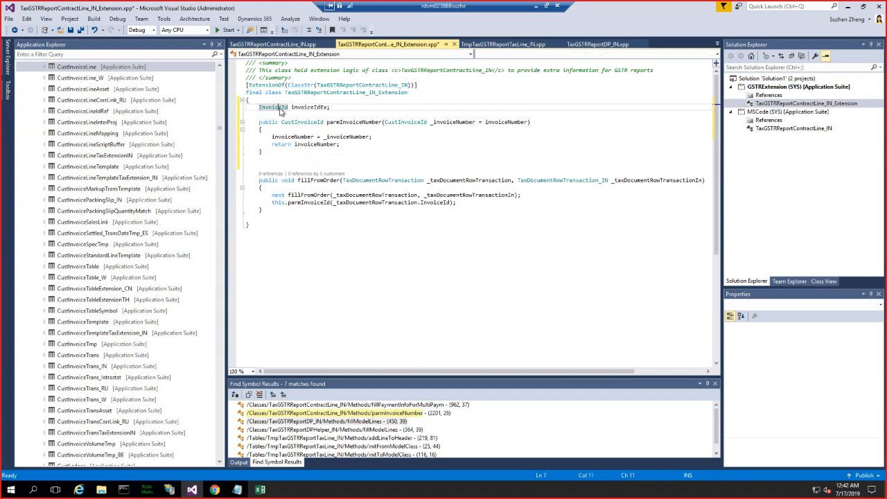
- Change the copied parm method's return and parameter types to InvoiceId and rename its parameter to _invoiceIdEx
double_click(281, 108)
key("ctrl+c")
double_click(303, 122)
key("ctrl+v")
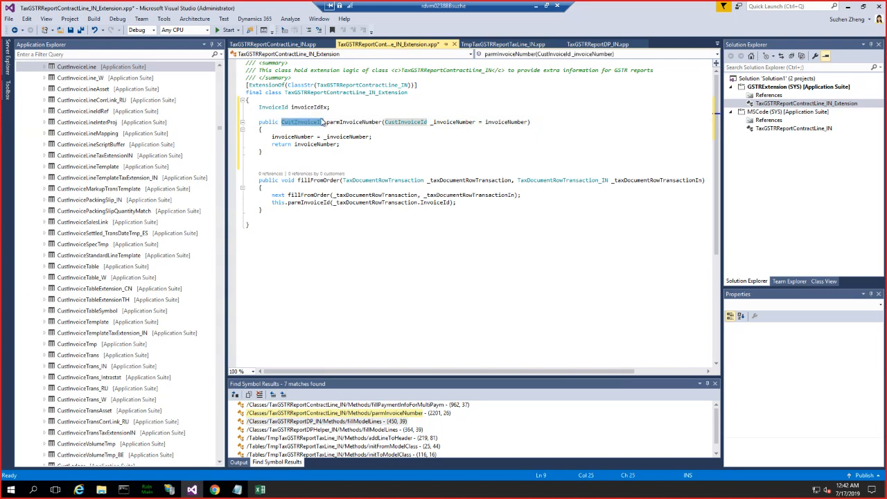
double_click(400, 122)
key("ctrl+v")
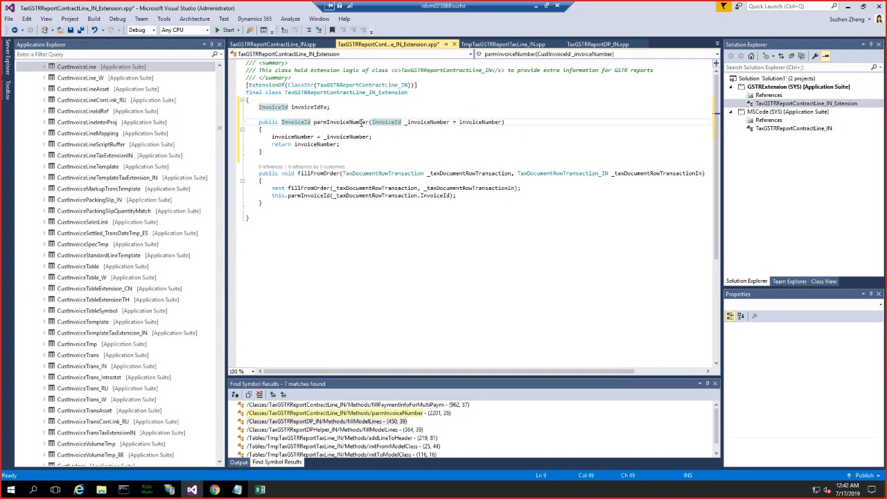
double_click(307, 107)
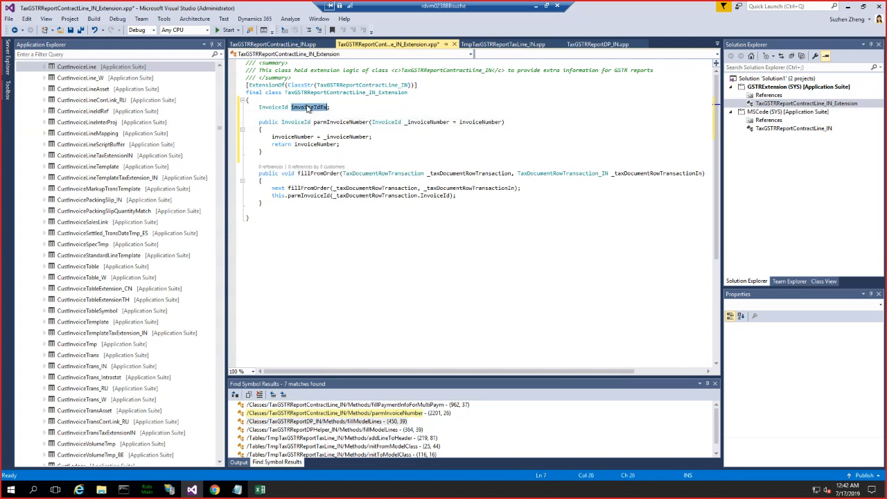
key("ctrl+c")
double_click(425, 123)
key("ctrl+v")
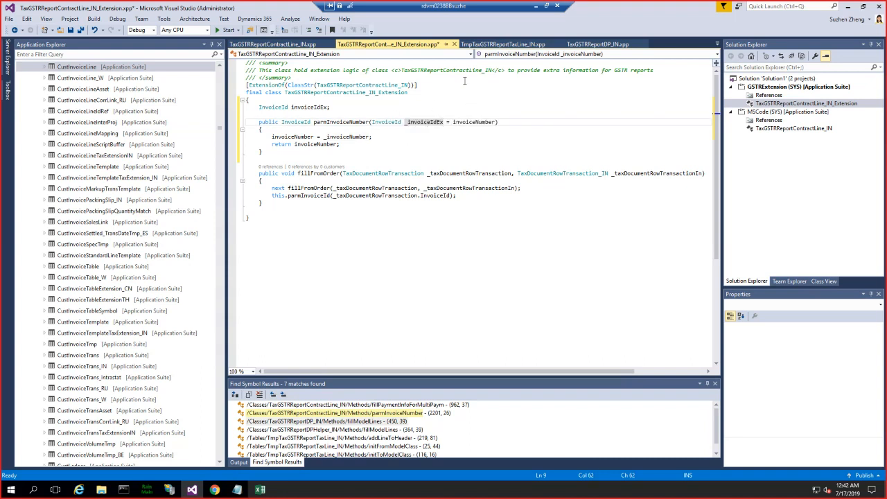
- Search TaxGSTRReportContractLine_IN for "invoiceid" and examine how the class declares its invoiceId variable
left_click(296, 45)
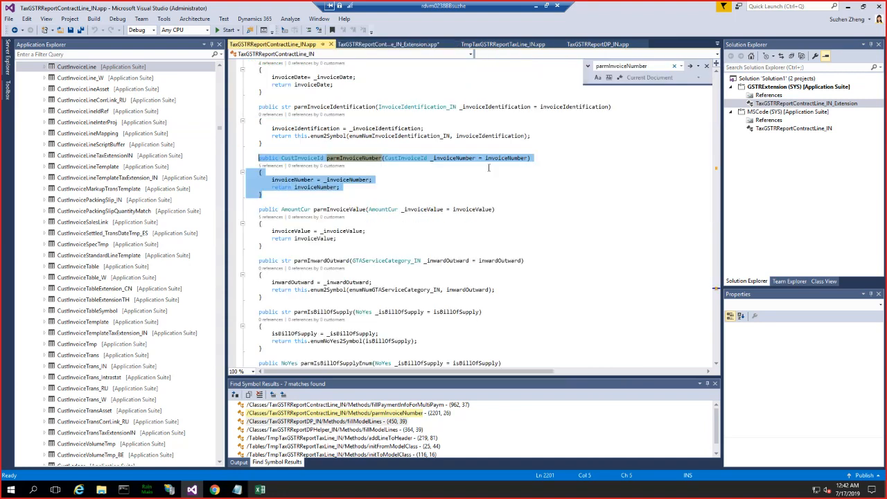
scroll(392, 206, "up", 20)
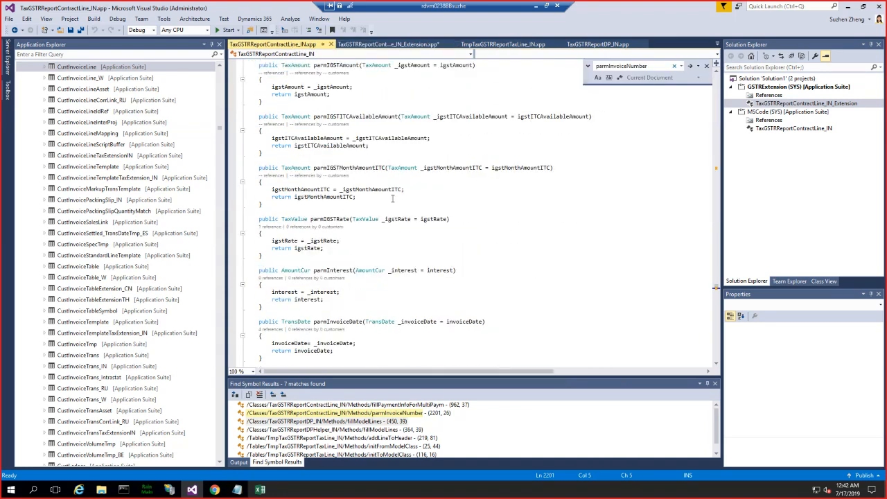
left_click_drag(716, 283, 717, 69)
key("ctrl+f")
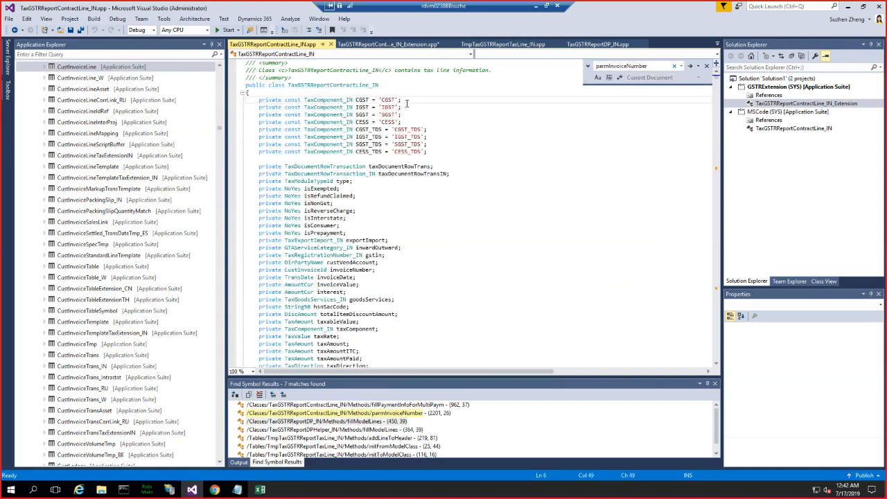
type("invoice")
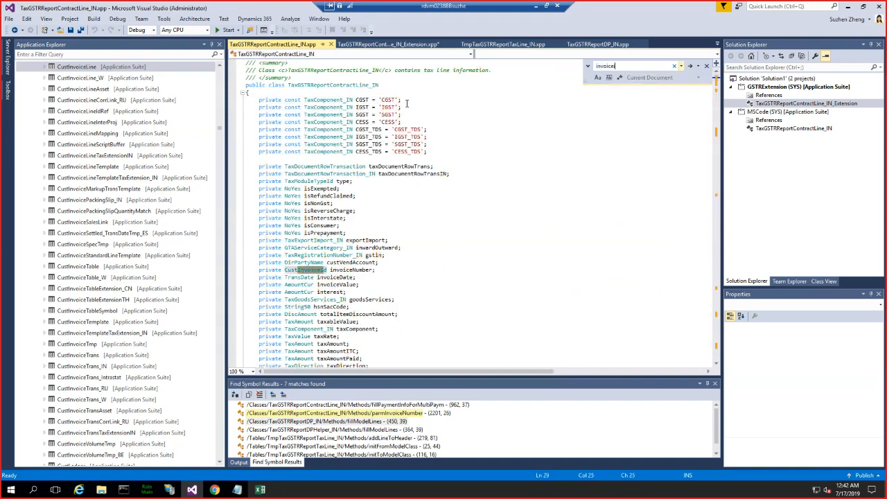
type("dd")
key("Return")
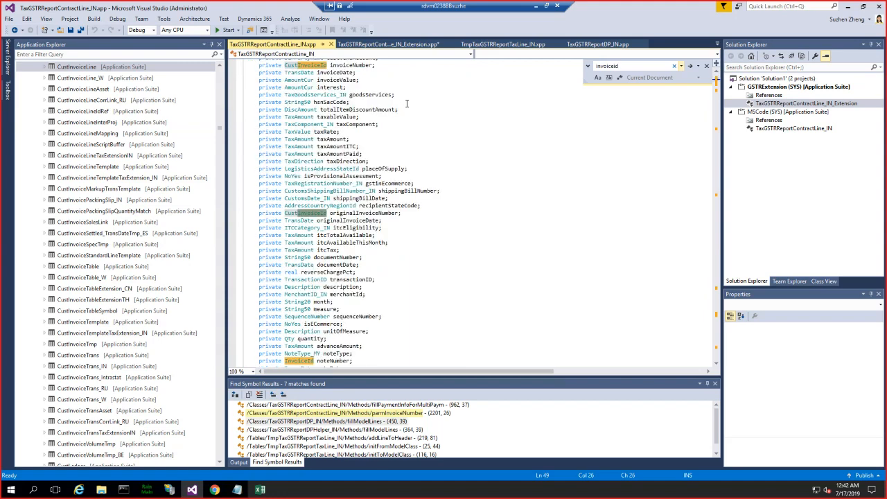
key("Return")
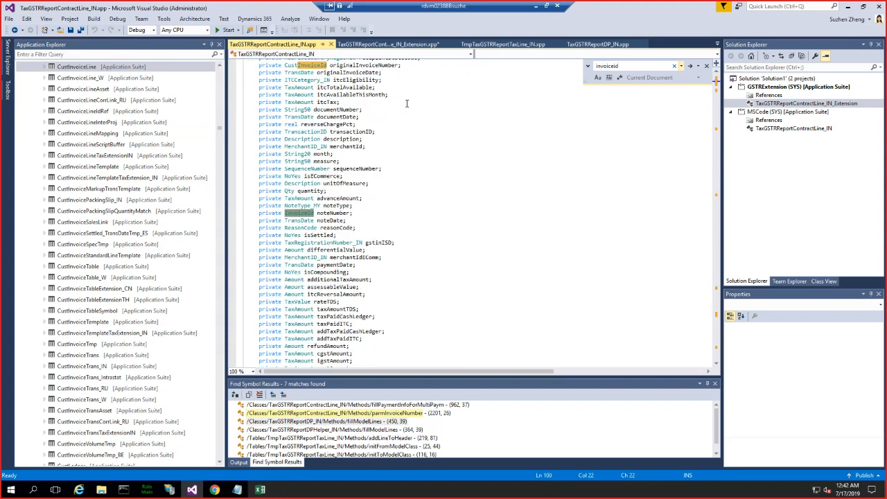
key("Return")
key("Return")
key("Return")
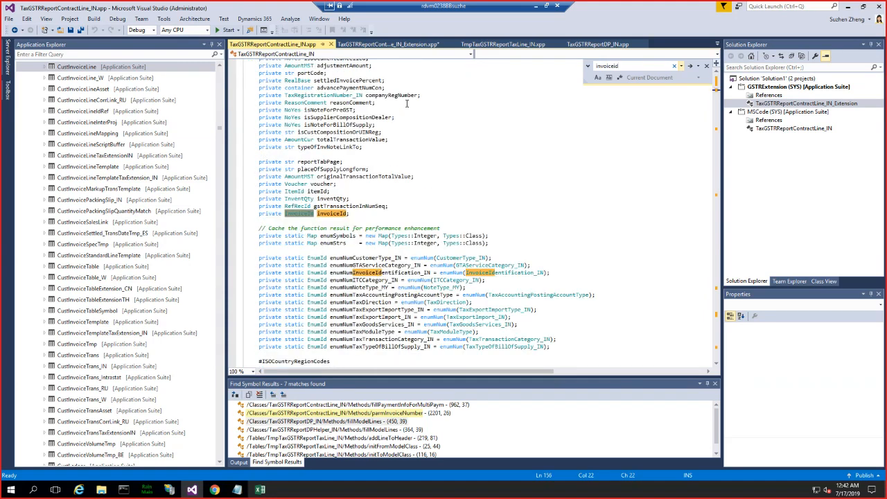
left_click(357, 217)
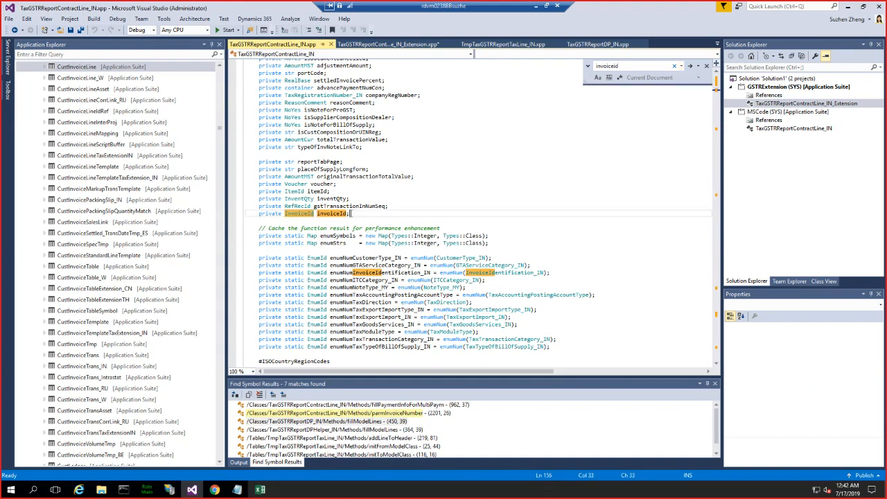
left_click_drag(300, 216, 261, 217)
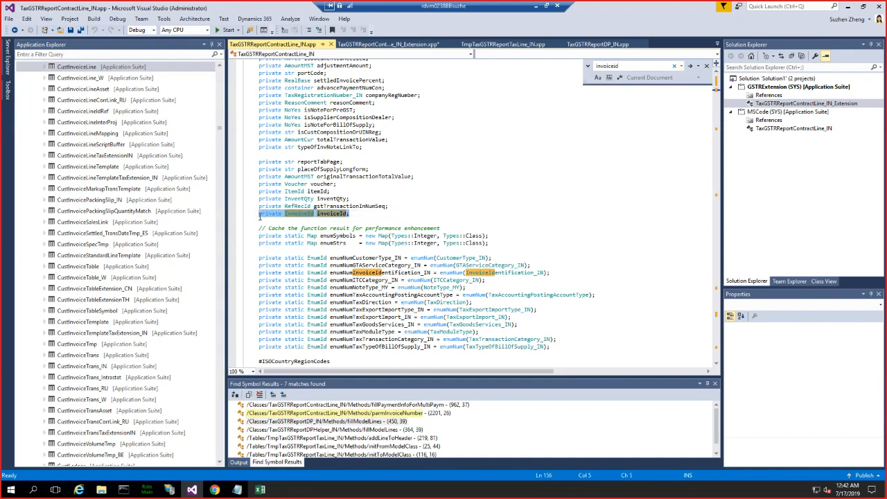
- In the extension class's parm method, replace the invoiceNumber references with invoiceIdEx and assign it from _invoiceIdEx
left_click(400, 47)
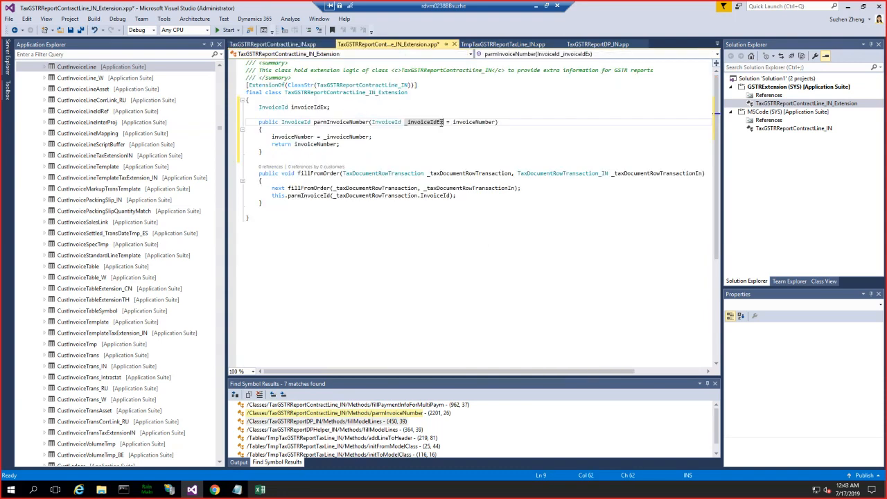
double_click(475, 121)
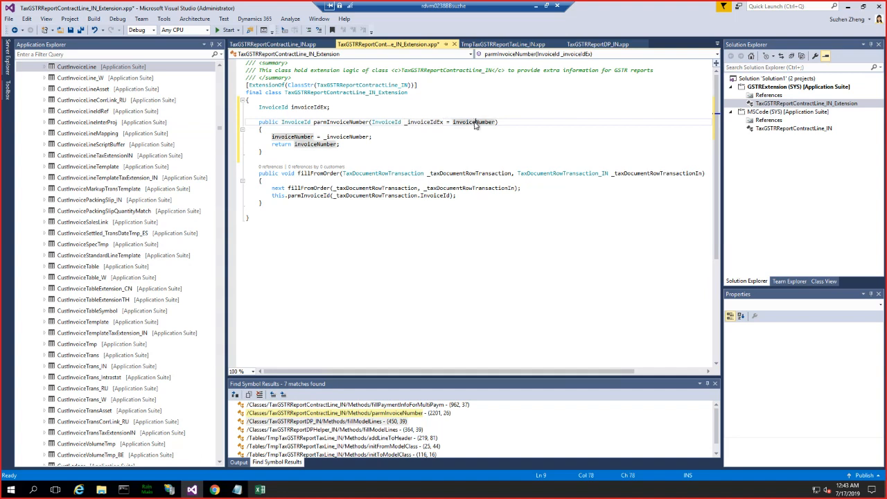
type("invoiceIdEx")
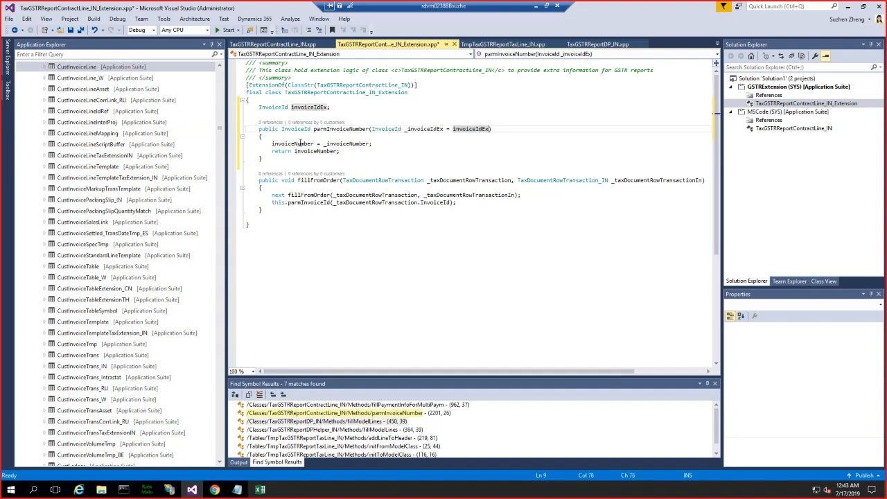
double_click(300, 144)
type("invoiceIdEx")
double_click(340, 143)
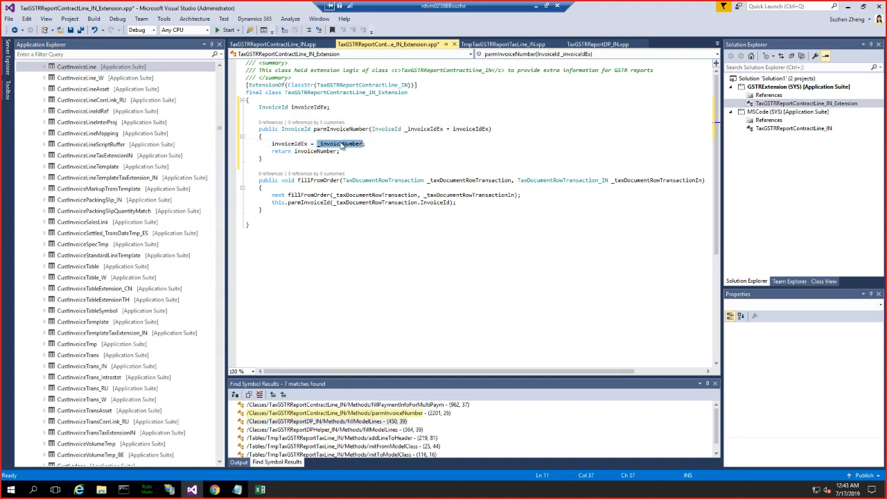
type("_invoiceIdEx")
left_click(301, 151)
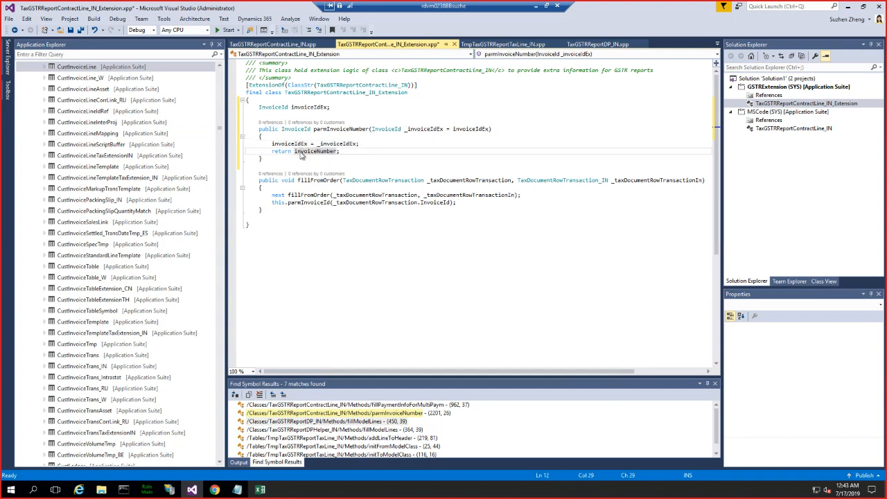
double_click(301, 151)
type("invoiceIdEx")
- Rename the extension class's parm method to parmInvoiceIdEx and widen the code editor area
left_click(327, 129)
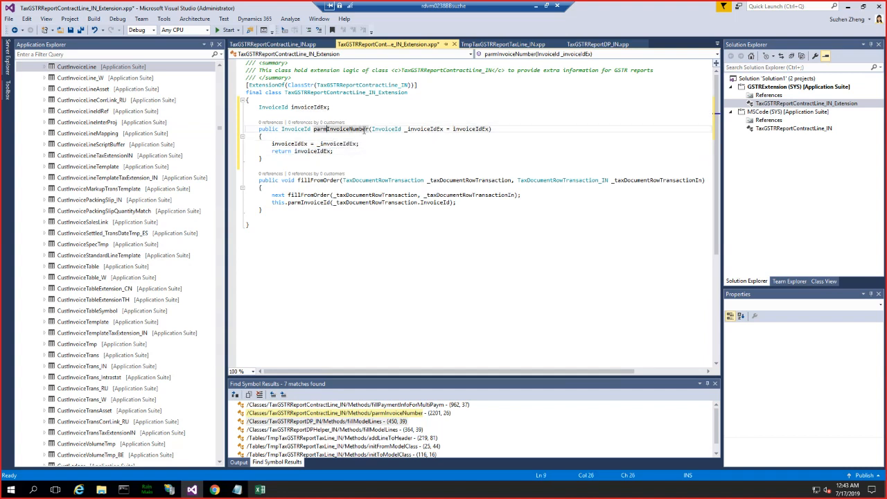
left_click(367, 129, "shift")
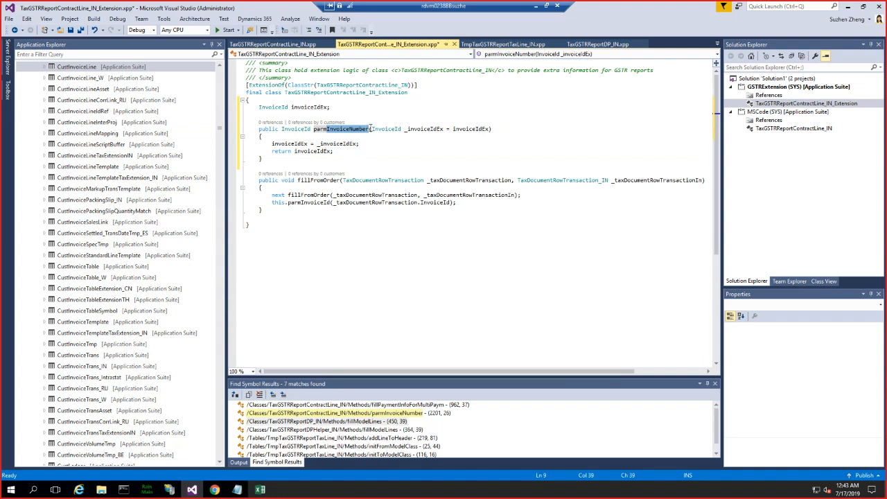
type("InvoiceIdEx")
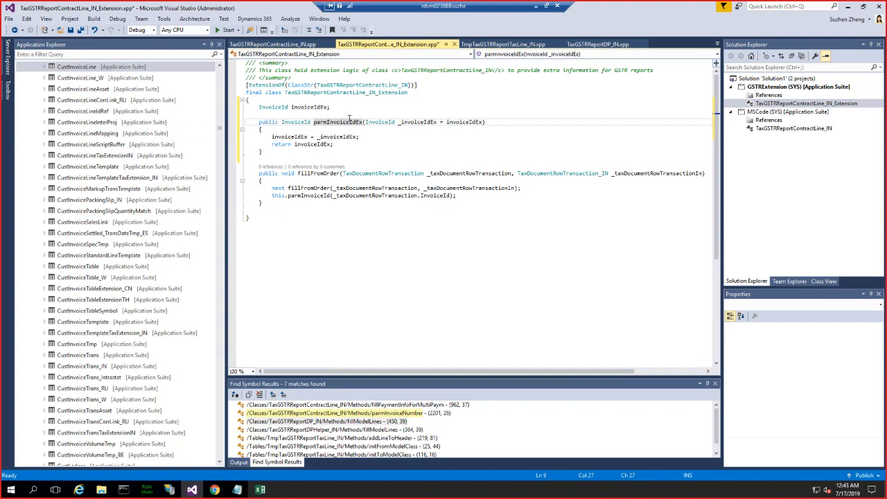
left_click_drag(331, 108, 294, 107)
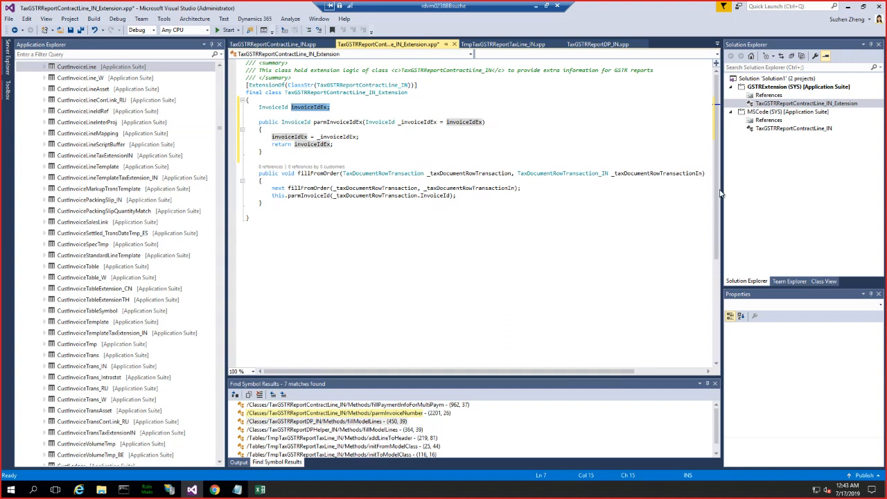
left_click_drag(722, 188, 754, 180)
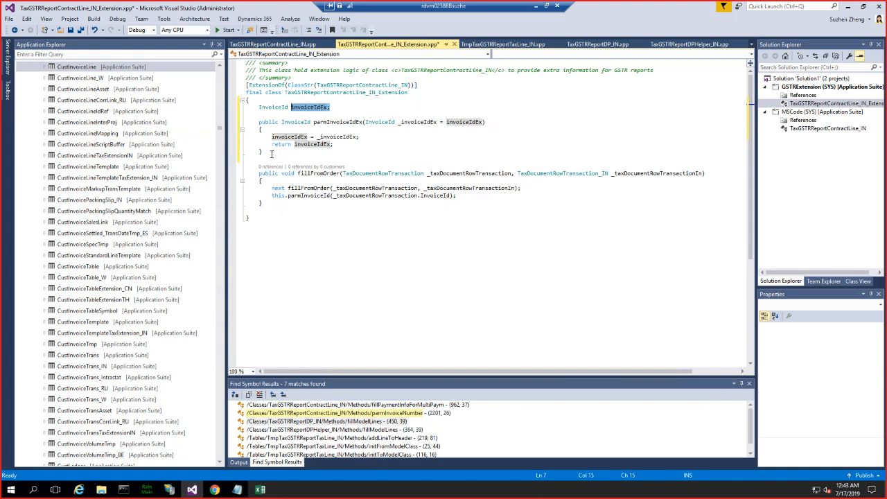
- Switch to Finance and Operations, open the Posted tax component transactions inquiry, and check the Invoice column's form information
left_click(70, 210)
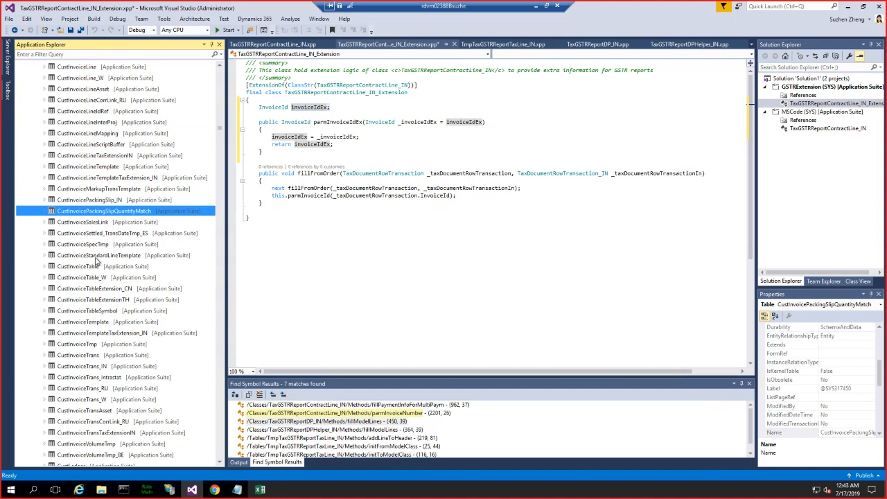
left_click(79, 490)
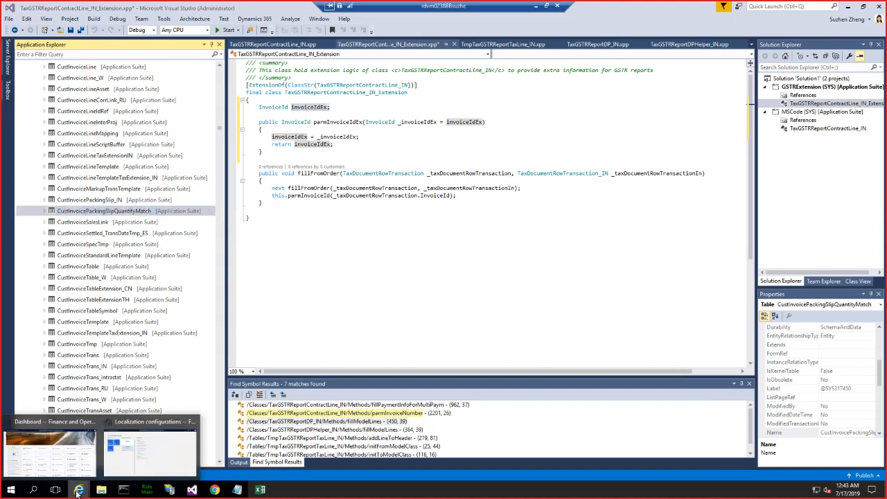
left_click(130, 459)
left_click(11, 59)
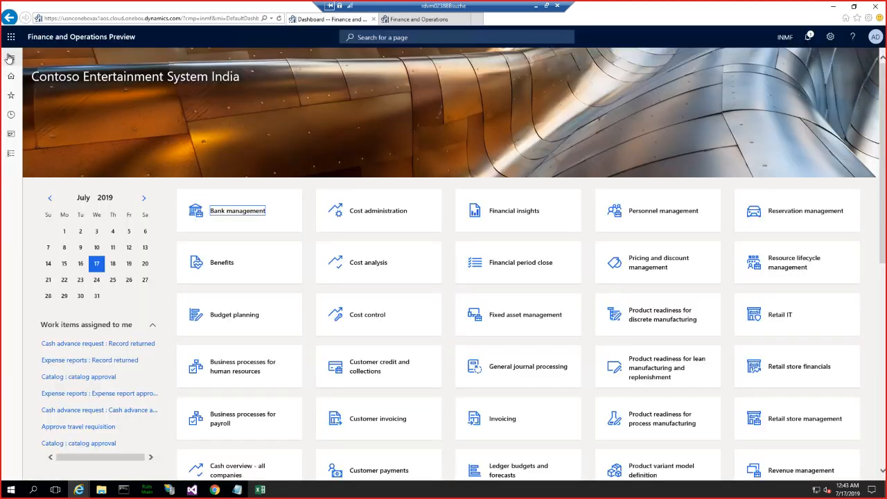
left_click(9, 58)
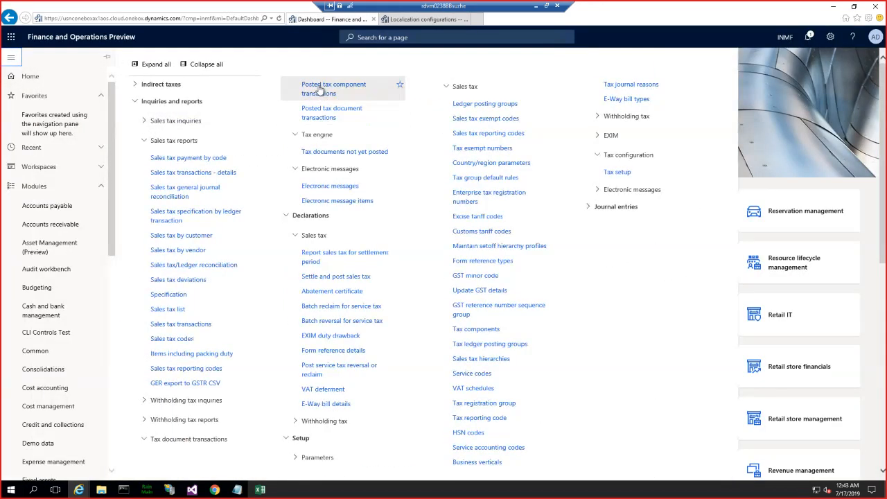
left_click(320, 90)
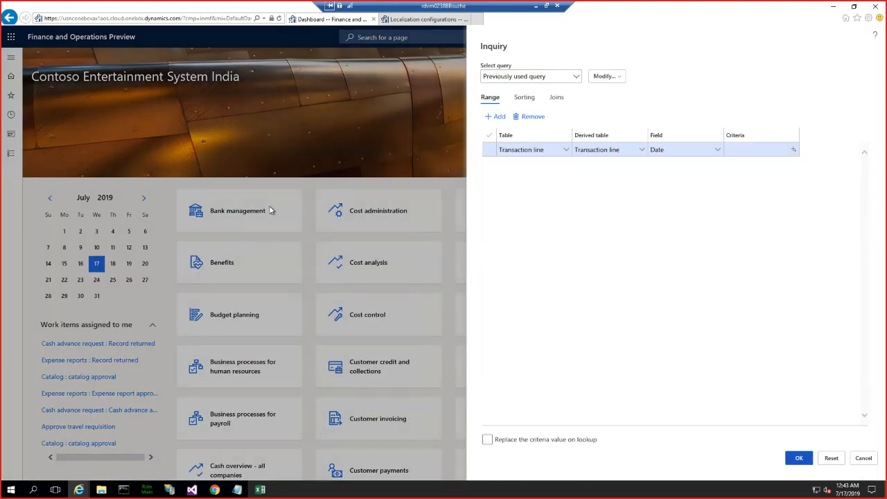
key("Return")
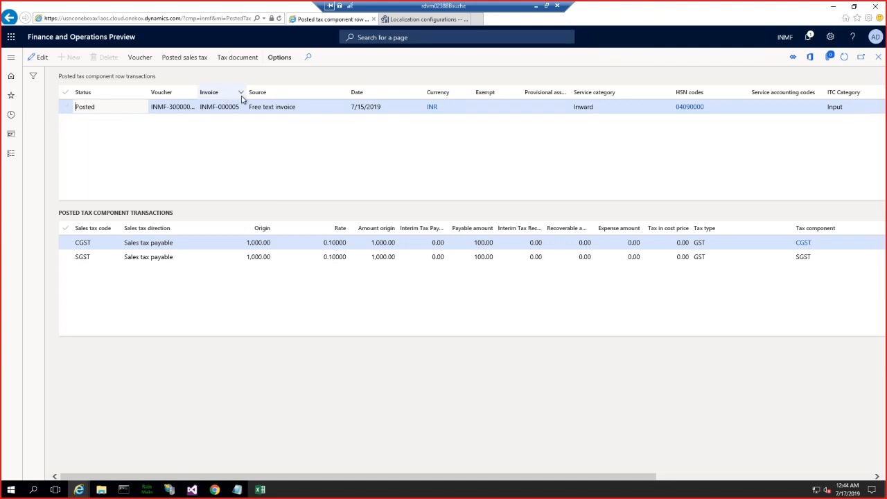
right_click(205, 99)
mouse_move(244, 102)
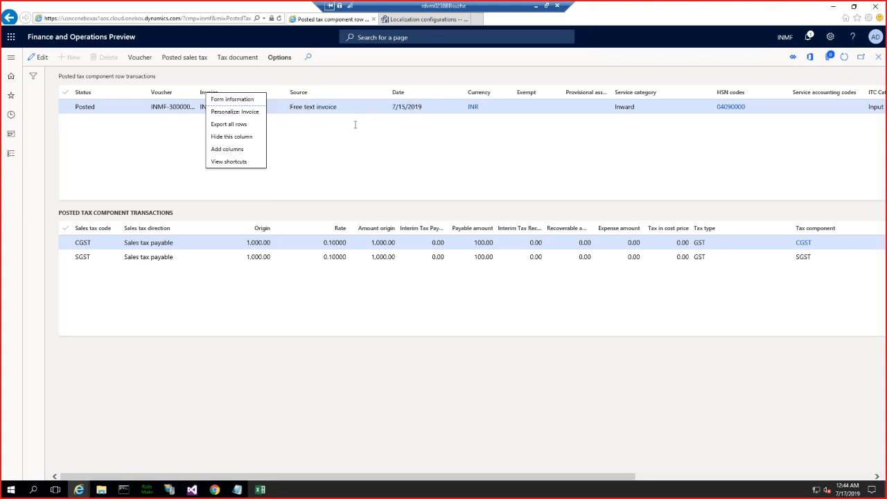
- Switch back to Visual Studio and locate the InvoiceId field of the TaxDocumentRowTransaction table
left_click(192, 490)
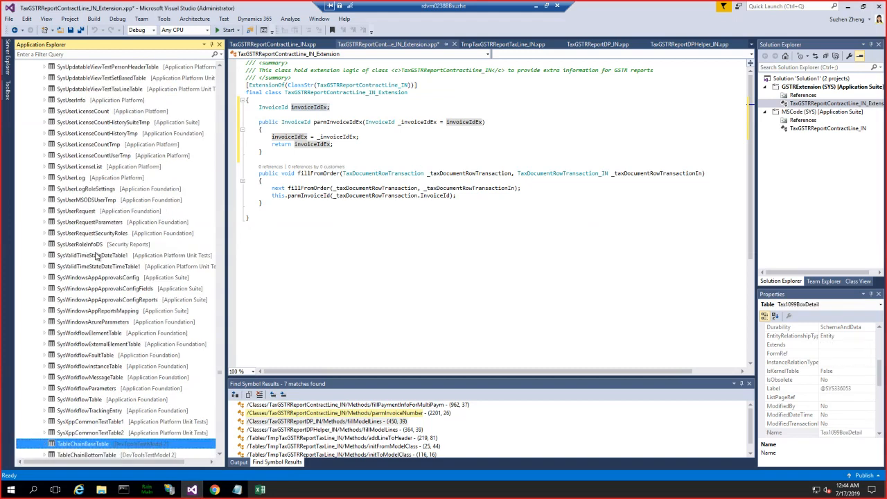
type("documentrowt")
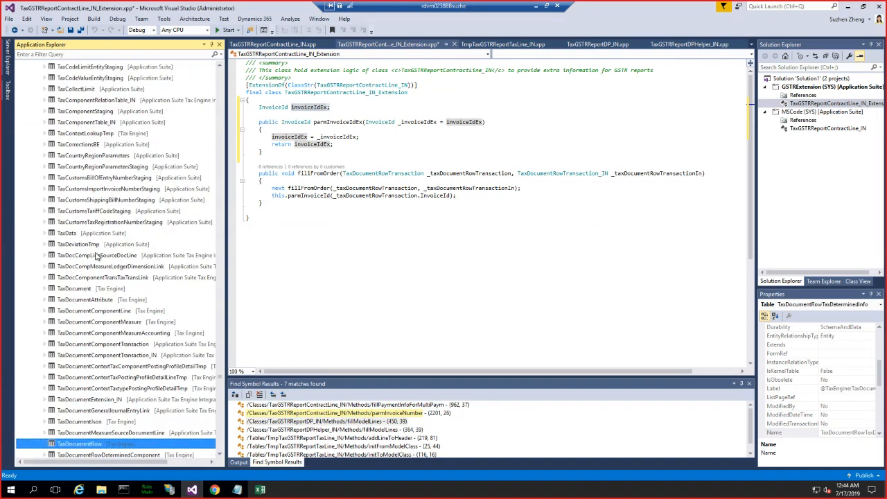
type("r")
scroll(94, 325, "down", 4)
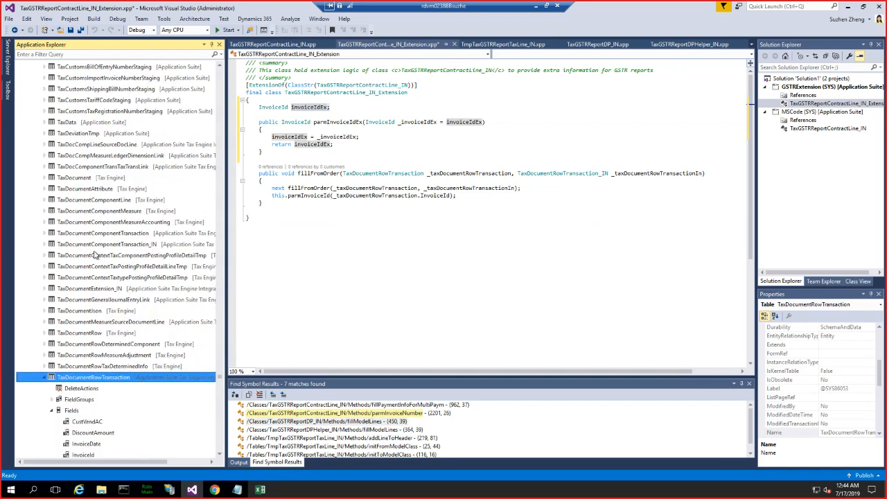
left_click(84, 389)
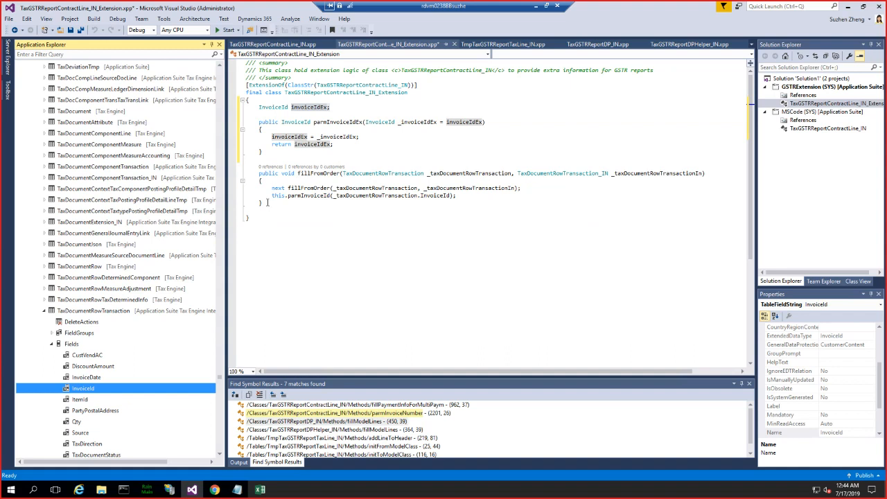
- Look up fillFromOrder among the methods of TaxGSTRReportContractLine_IN and return to the extension class
left_click_drag(267, 202, 257, 174)
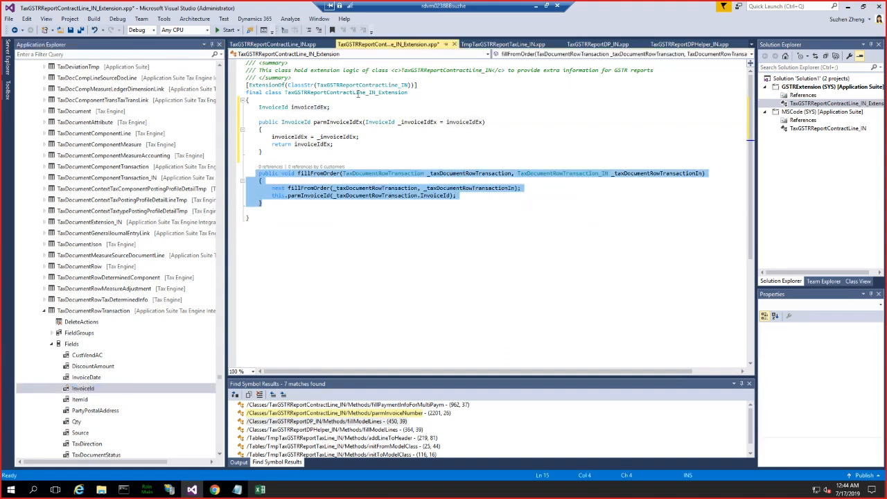
left_click(284, 45)
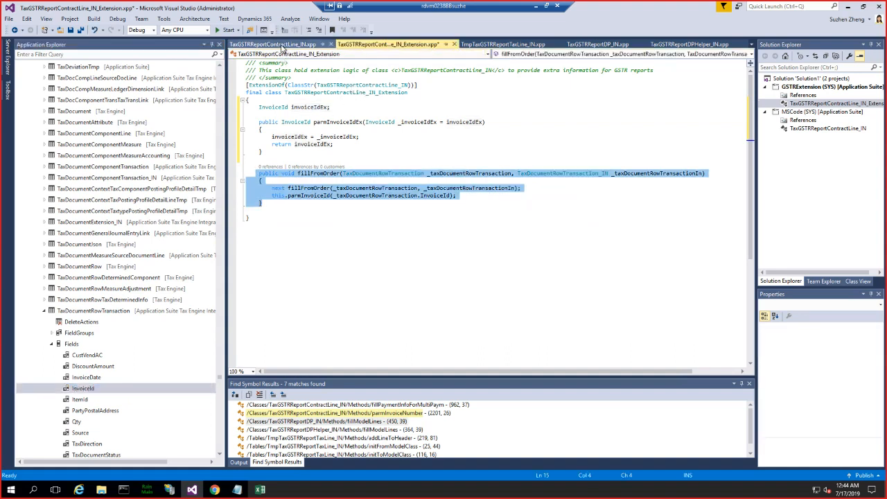
left_click(513, 55)
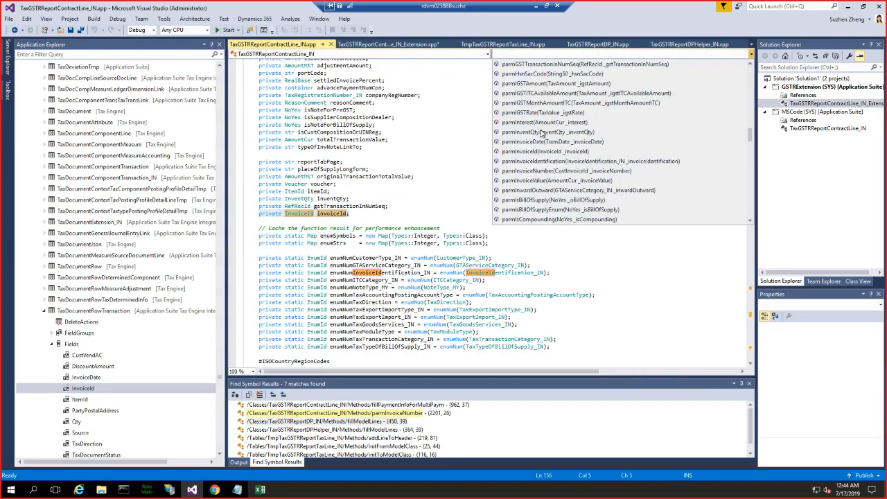
scroll(540, 139, "up", 10)
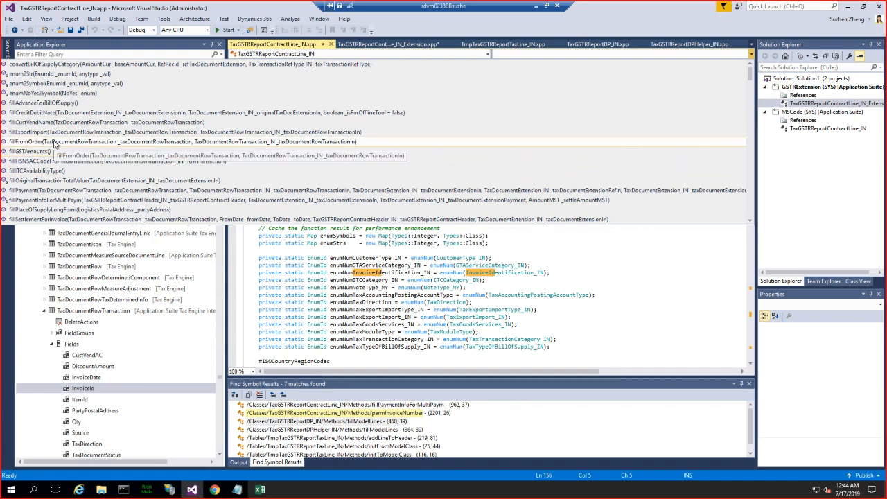
left_click(405, 46)
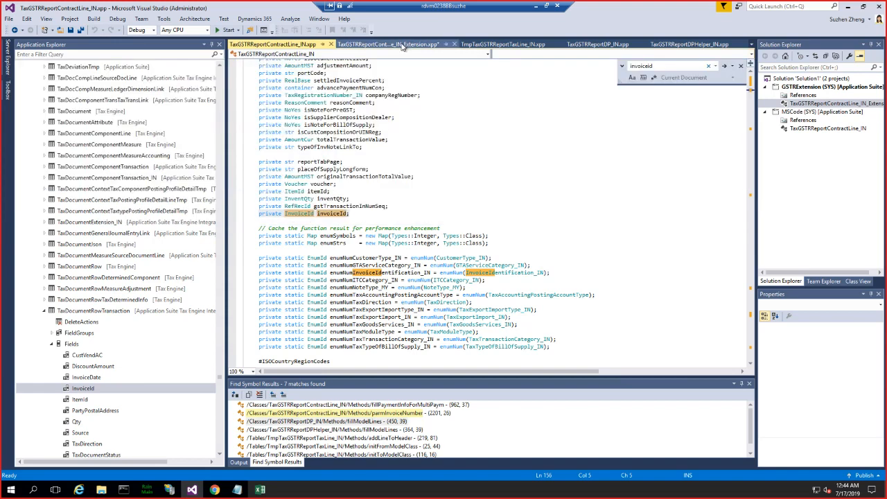
left_click(401, 45)
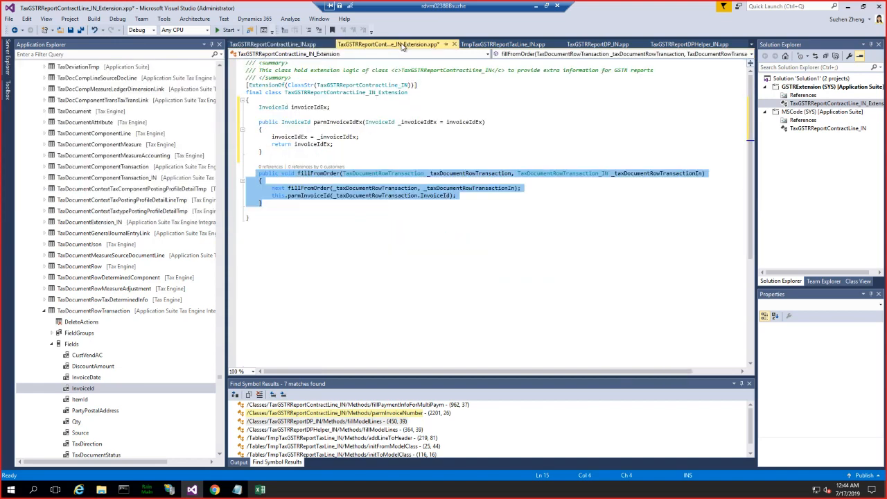
- Examine the fillModelLines method in TaxGSTRReportDP_IN from its contract line parm calls back to its declaration
left_click(603, 46)
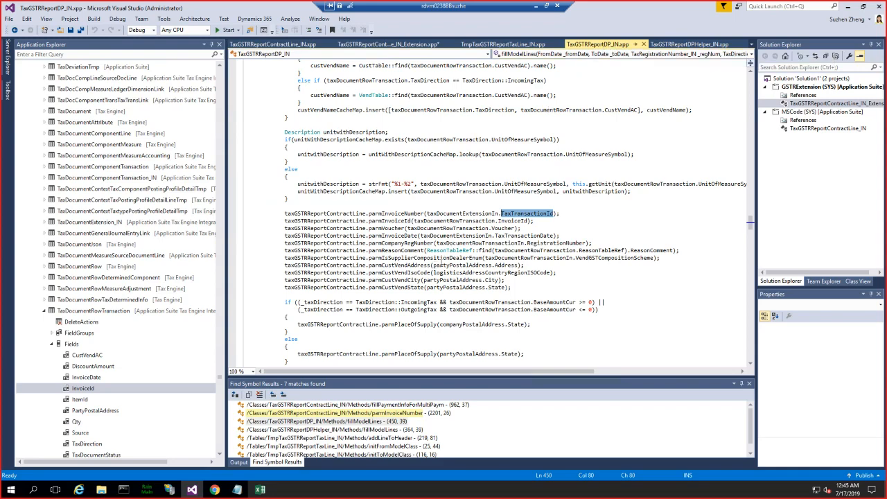
left_click(442, 261)
scroll(440, 256, "up", 10)
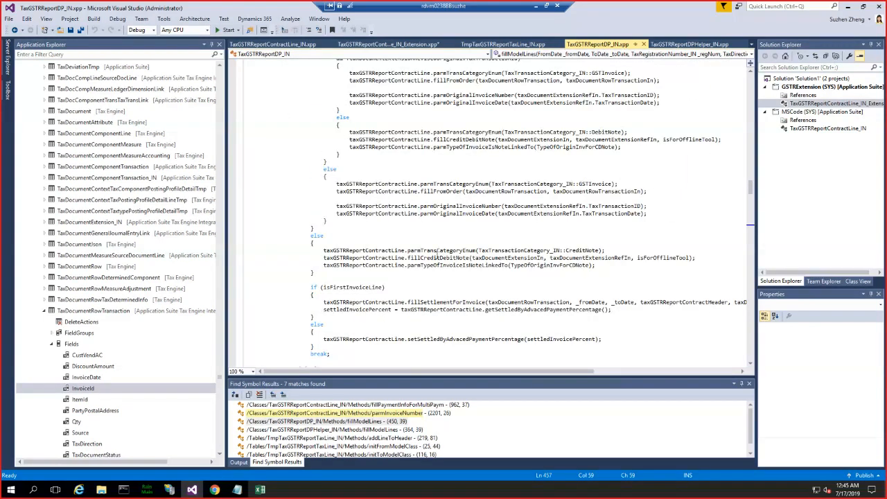
scroll(438, 250, "up", 10)
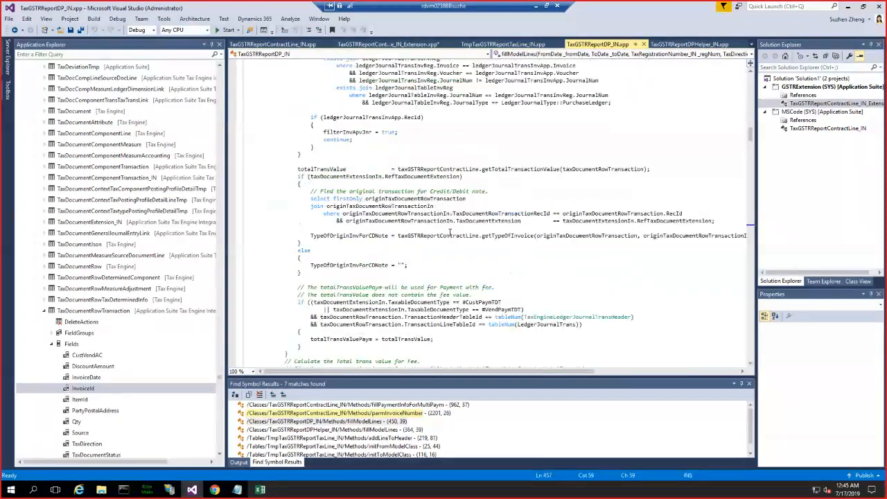
scroll(451, 235, "up", 10)
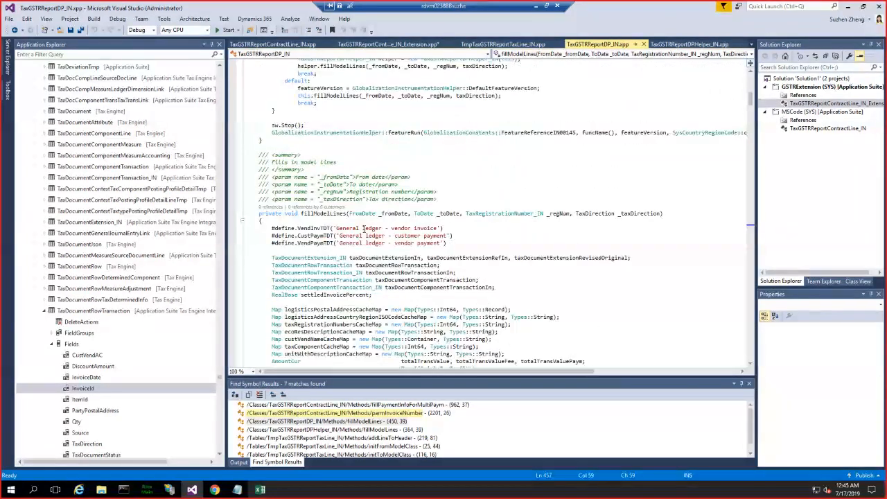
double_click(313, 214)
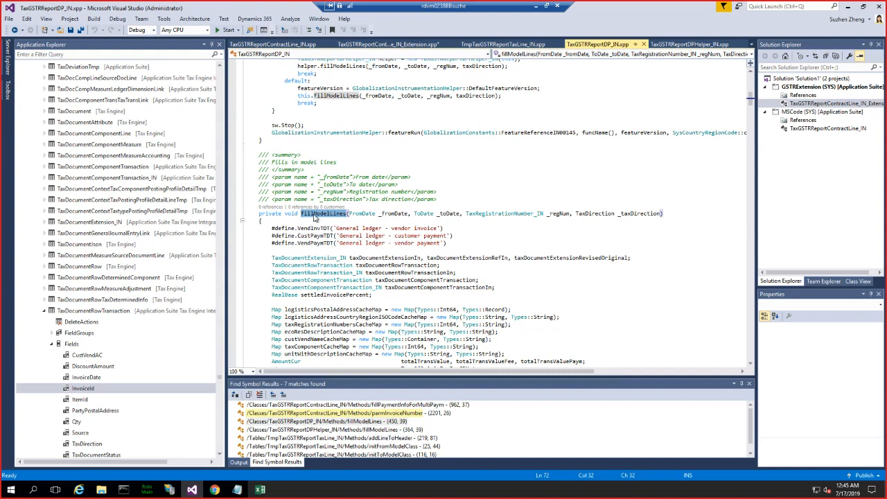
- In the TaxGSTRReportContractLine_IN extension class, make fillFromOrder pass the transaction's InvoiceId to parmInvoiceIdEx instead of parmInvoiceId, and save
left_click(406, 46)
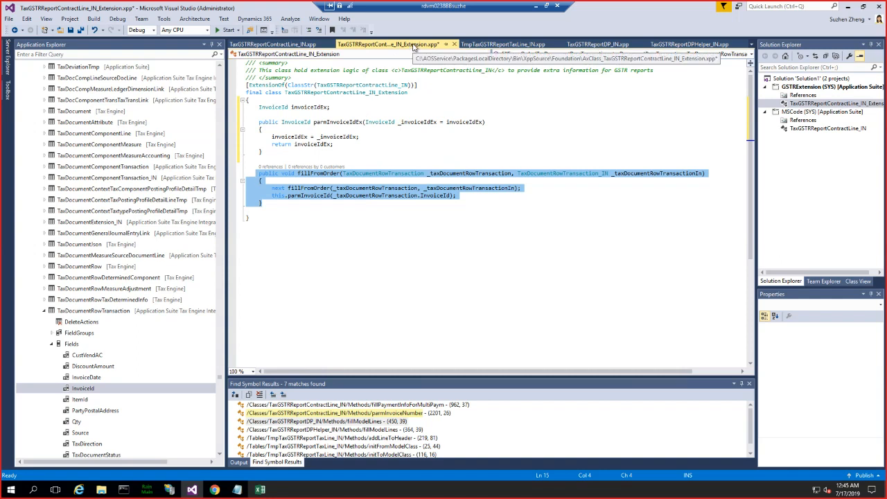
left_click(420, 201)
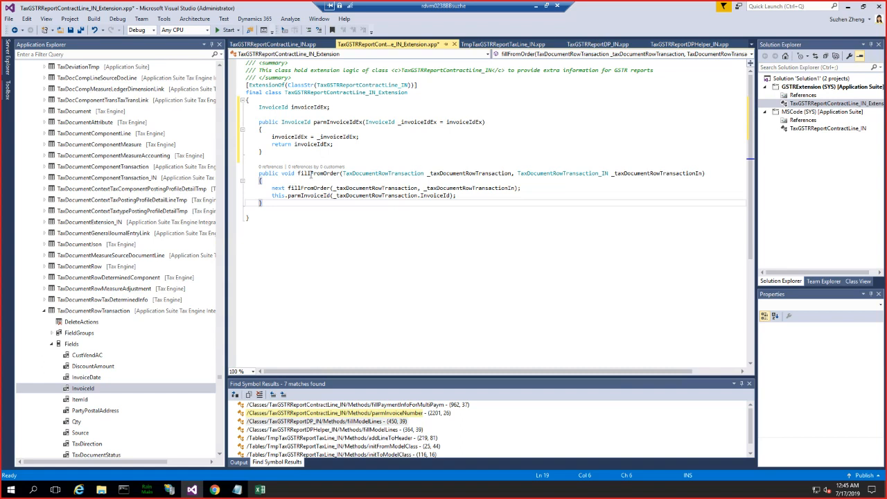
double_click(310, 173)
double_click(355, 123)
key("ctrl+c")
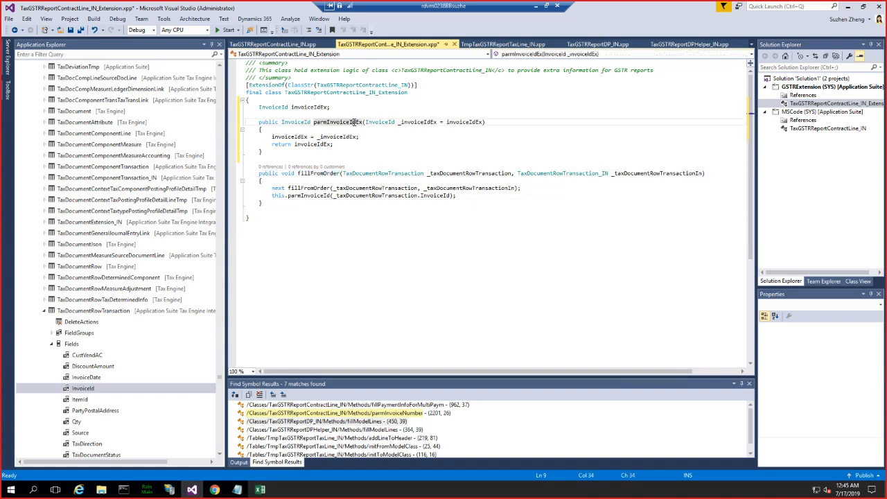
double_click(313, 196)
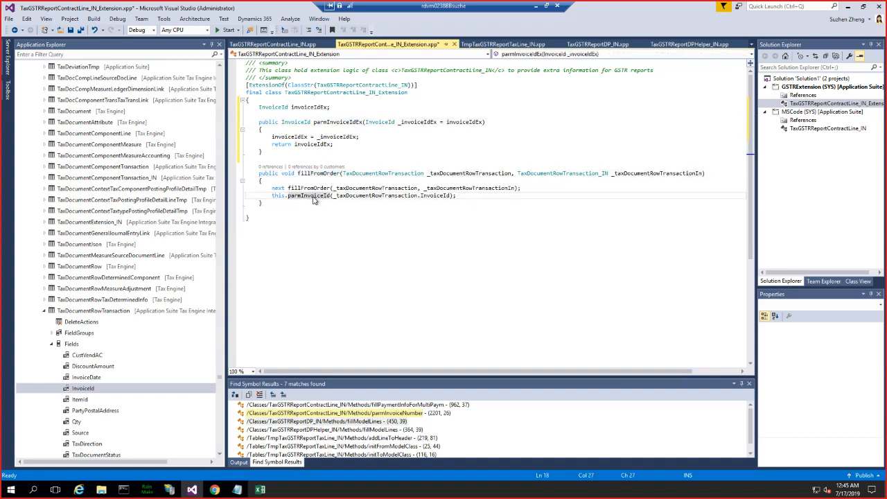
key("ctrl+v")
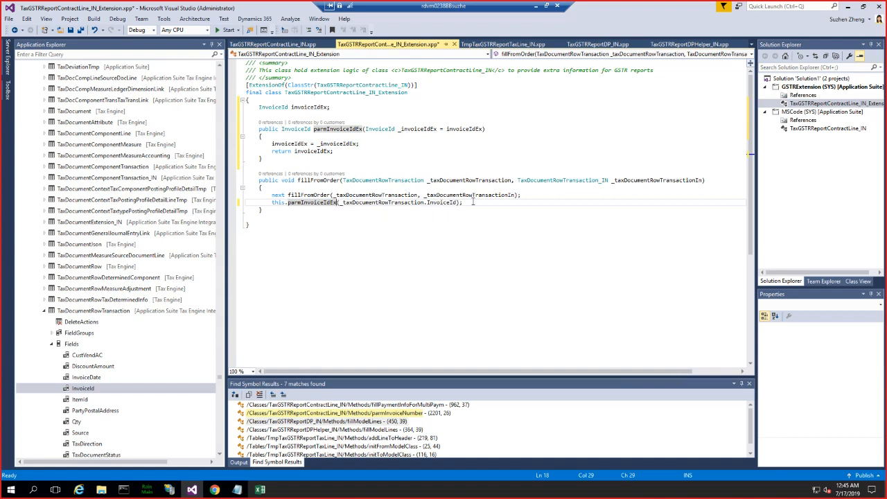
double_click(442, 202)
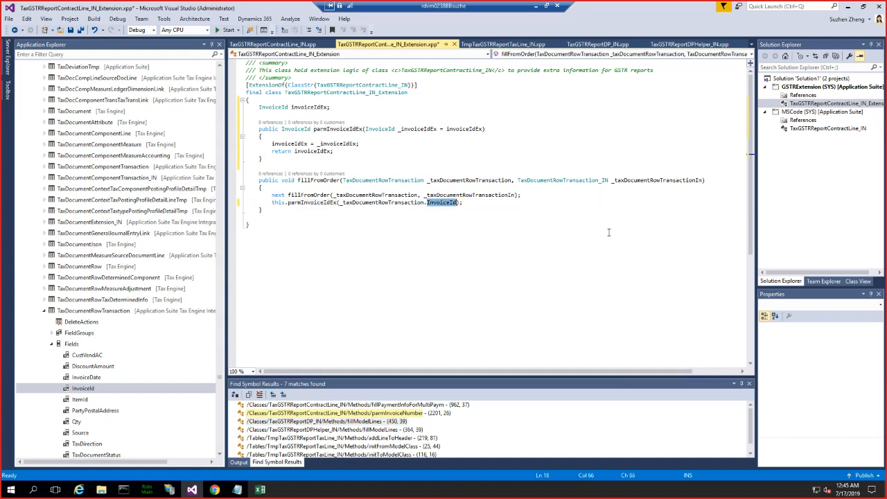
left_click(606, 223)
key("ctrl+s")
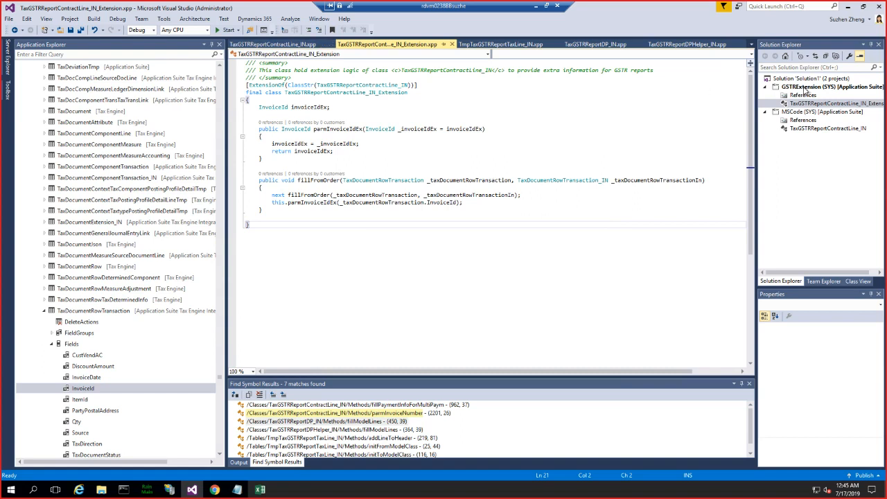
- Declare the invoiceIdEx field of the extension class as private and save the file
right_click(807, 90)
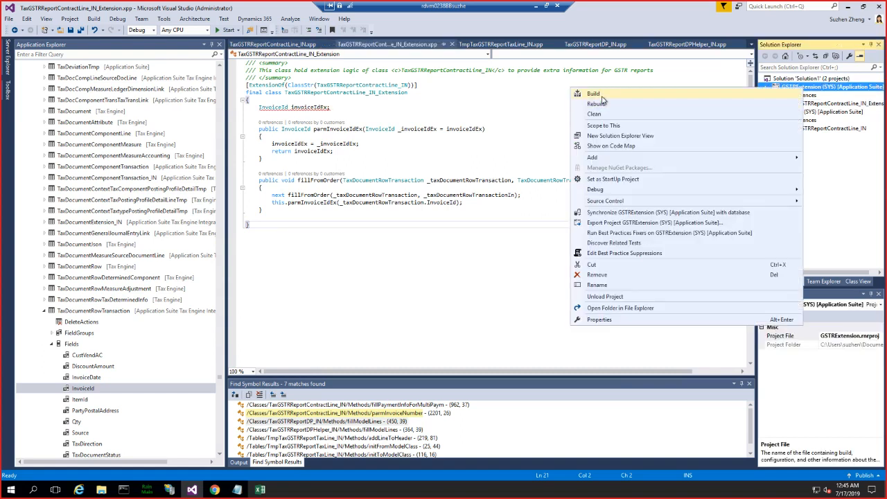
left_click(353, 111)
mouse_move(313, 107)
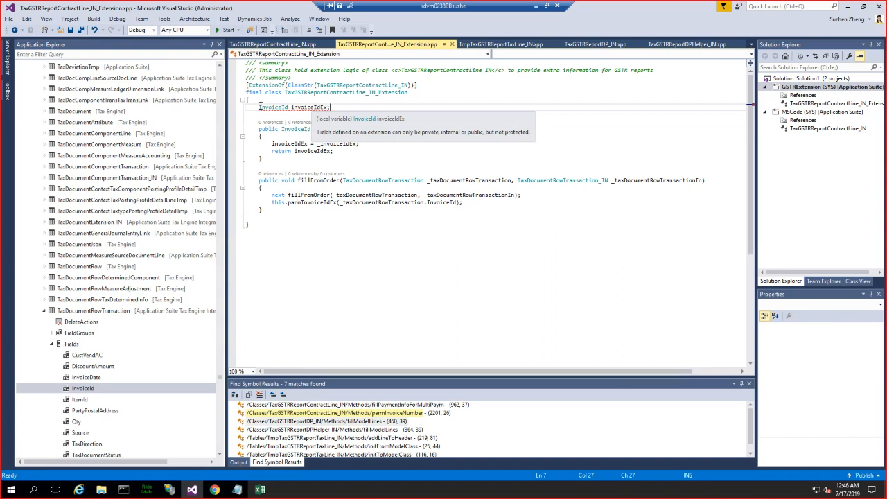
left_click(260, 106)
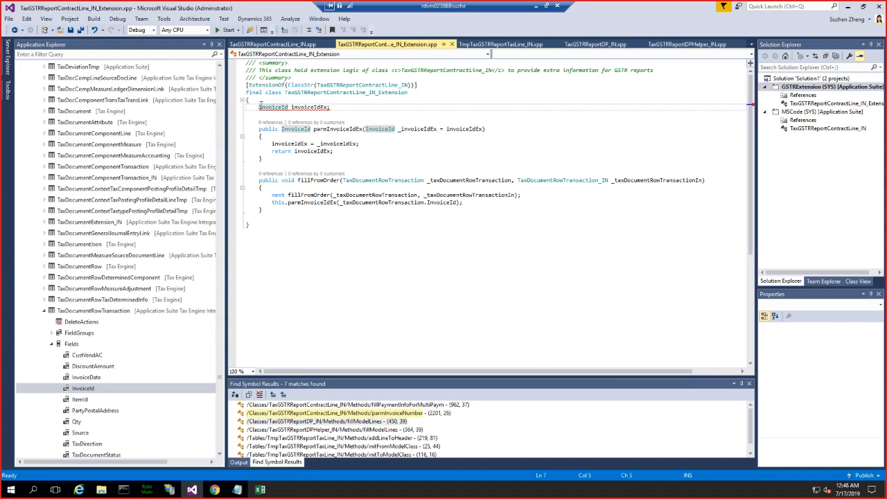
type("private")
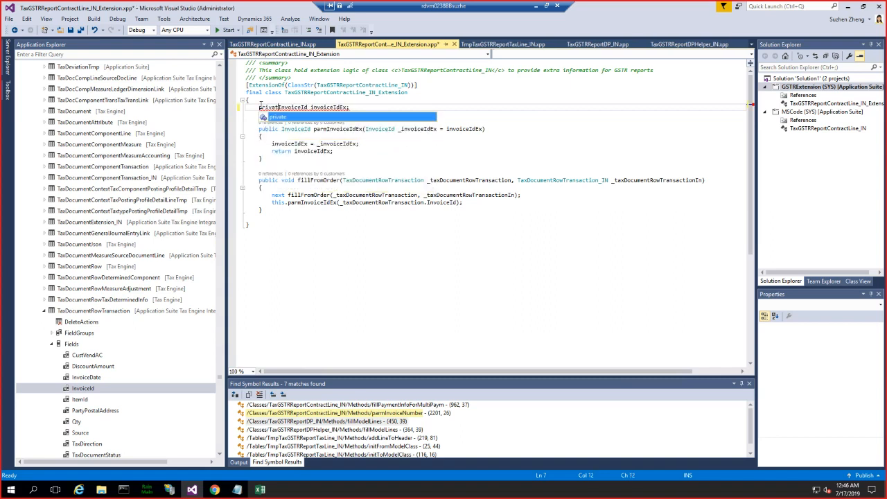
key("ctrl+s")
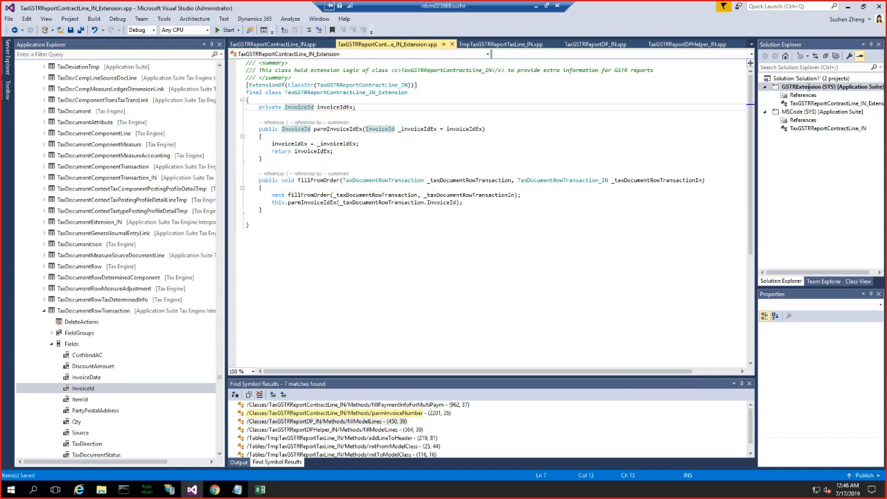
- Build the GSTRExtension project
right_click(803, 90)
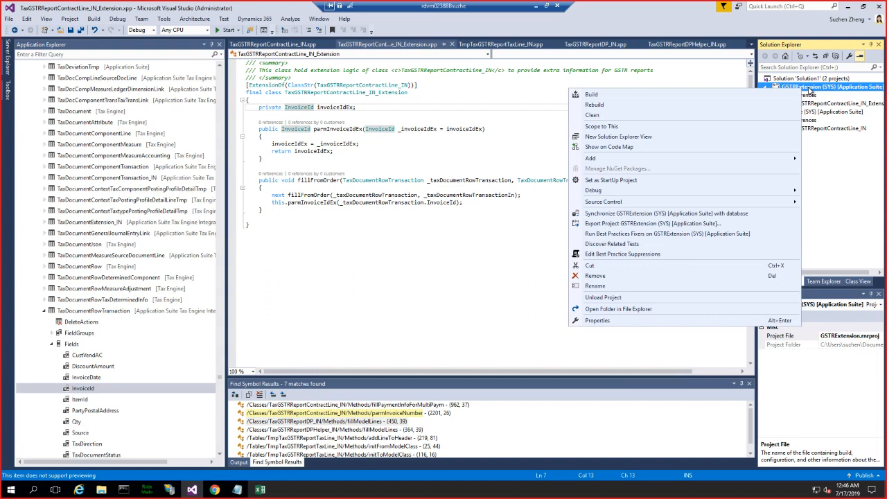
left_click(598, 95)
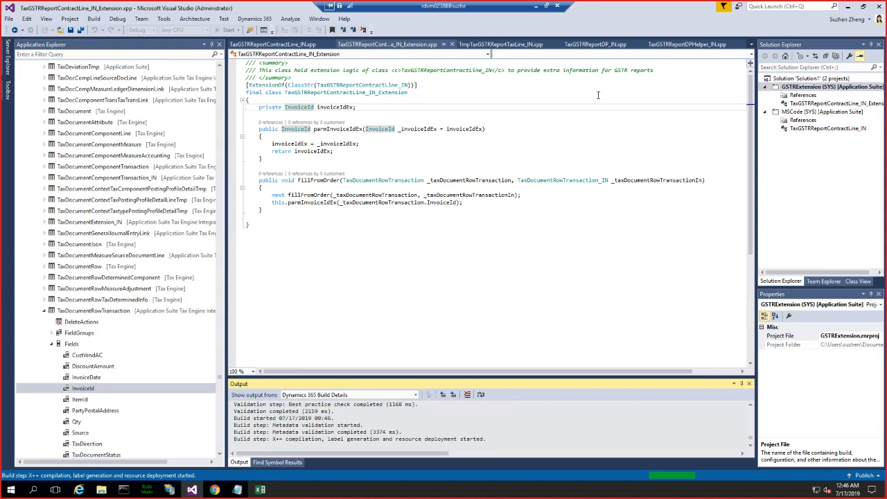
left_click(481, 245)
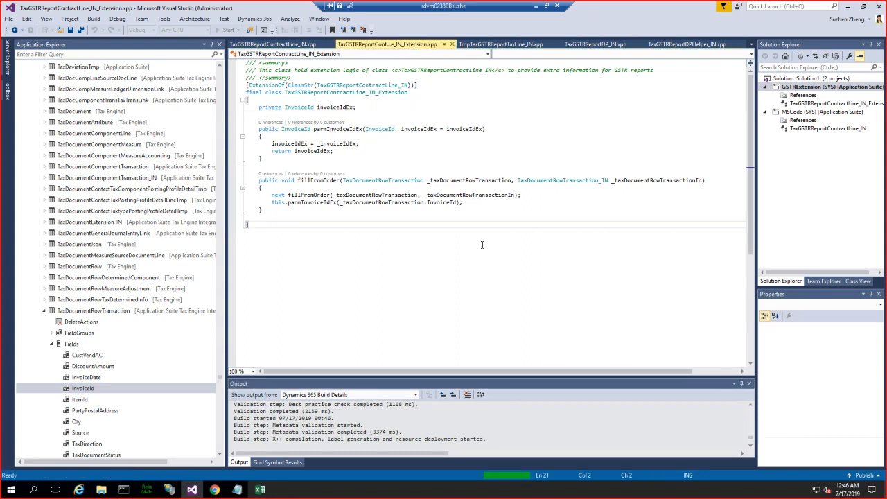
left_click(474, 202)
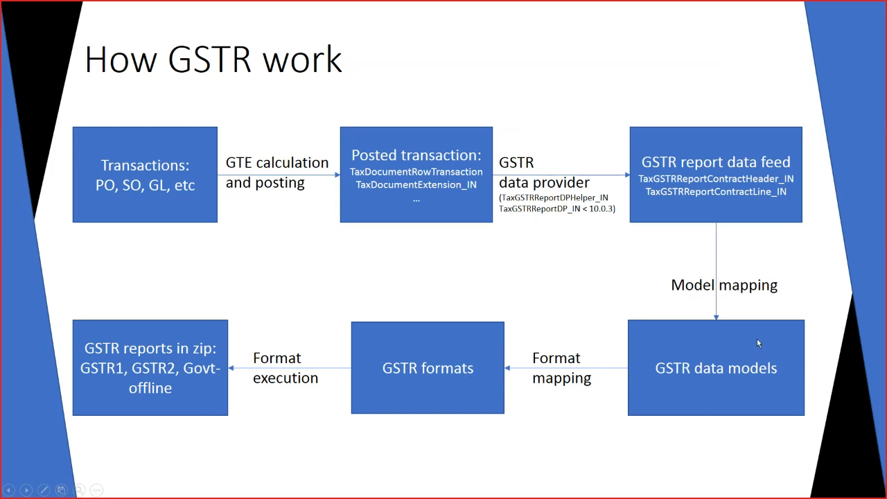
- Switch to Finance and Operations in Chrome and reload the ERSolutionTable page to leave the model mapping designer for the configurations list
key("alt+Tab")
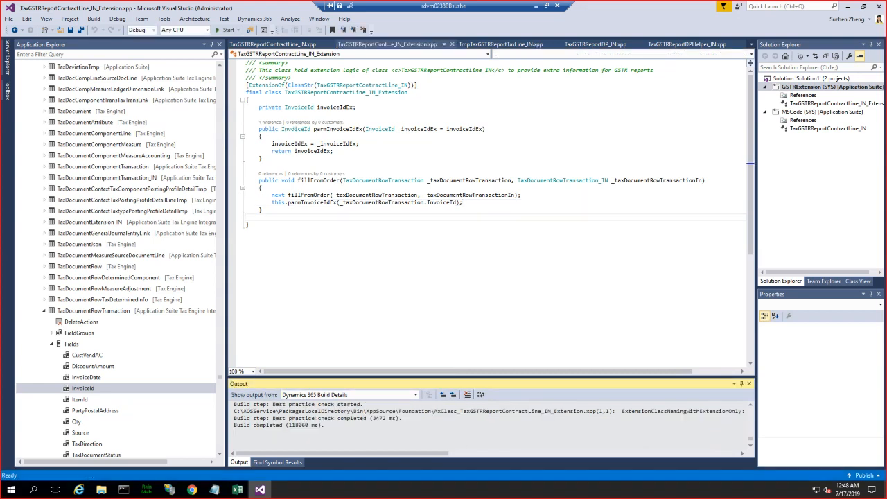
left_click(192, 489)
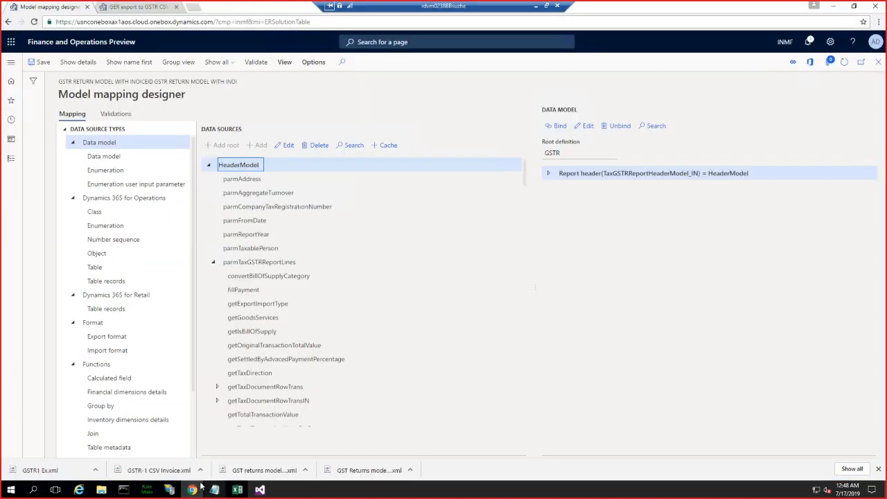
left_click(312, 25)
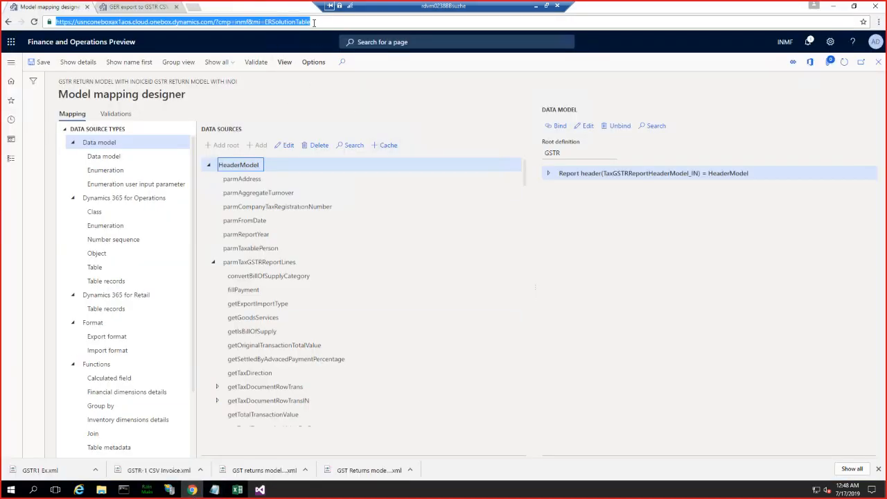
left_click(878, 63)
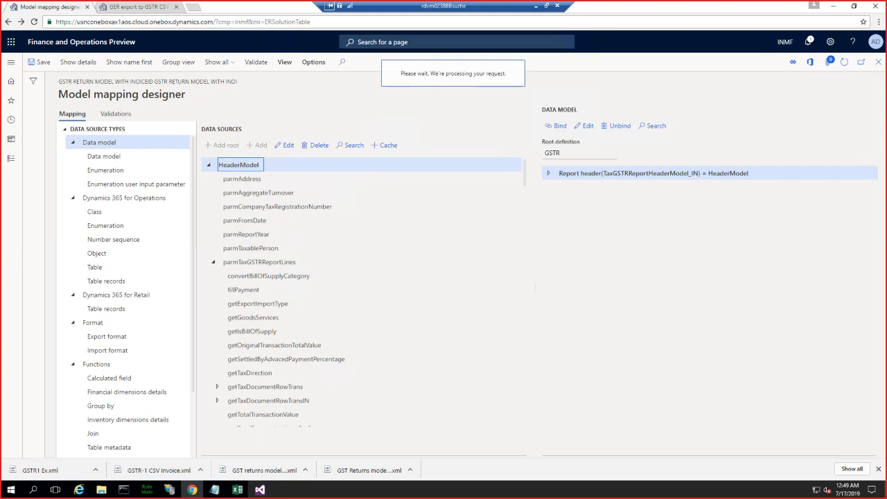
left_click(157, 22)
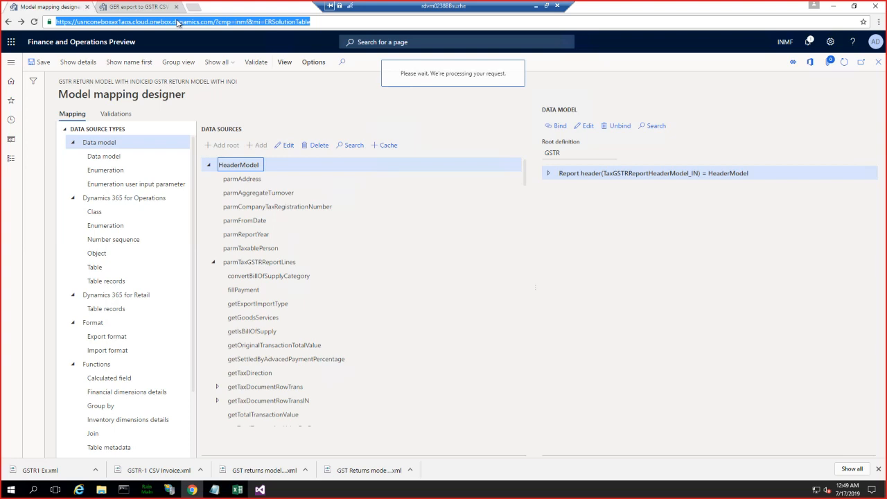
key("Return")
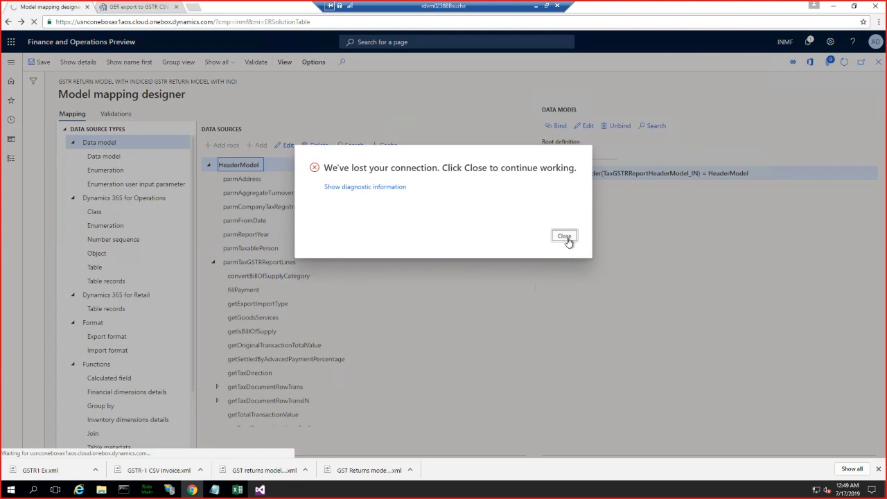
left_click(565, 236)
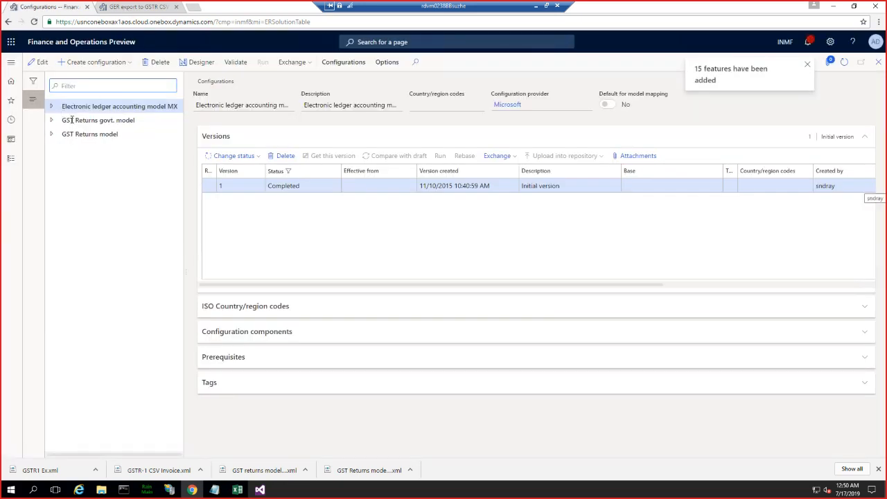
- Expand GST Returns model and its model mapping, and open the mapping derived for "GSTR return model with inoiceId" in the mapping designer
double_click(72, 120)
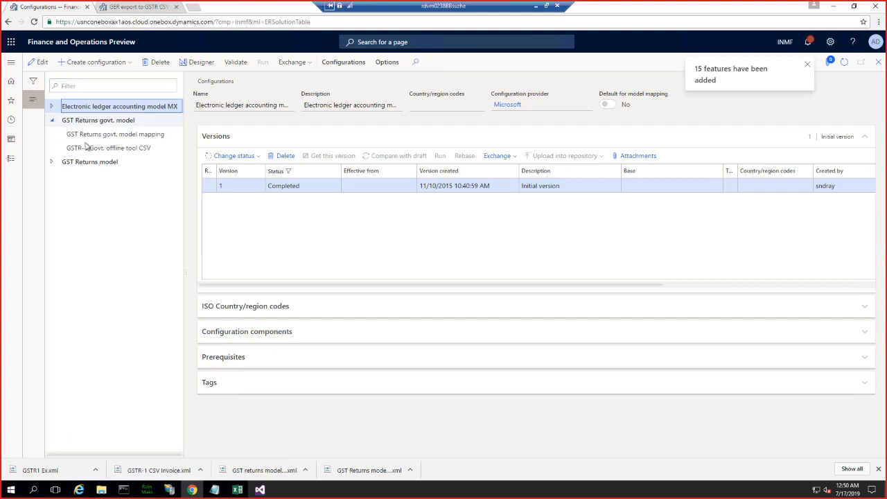
double_click(64, 163)
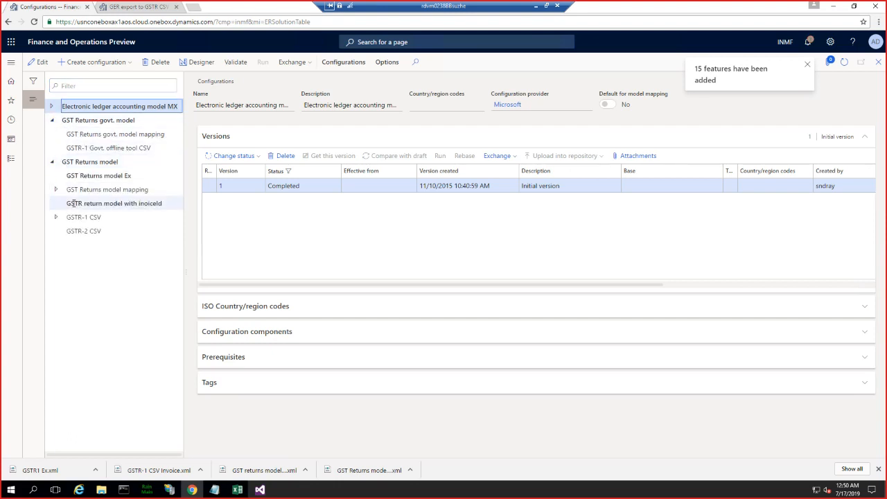
left_click(53, 189)
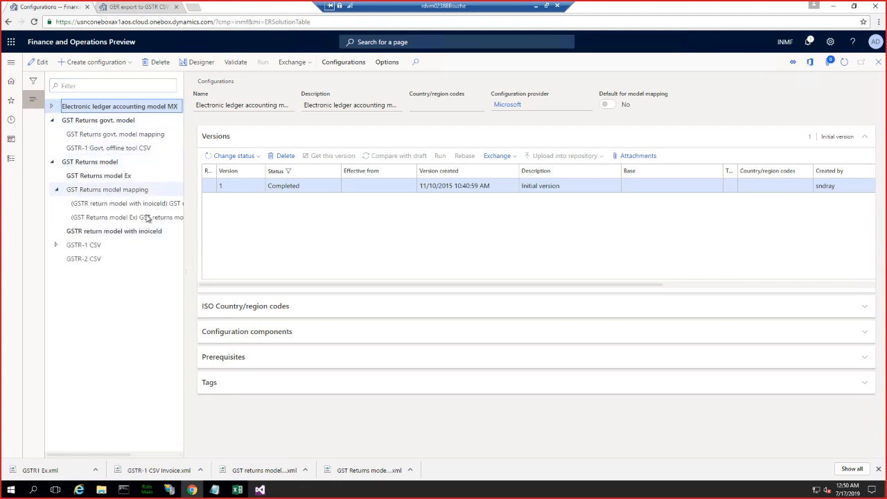
left_click_drag(102, 455, 116, 456)
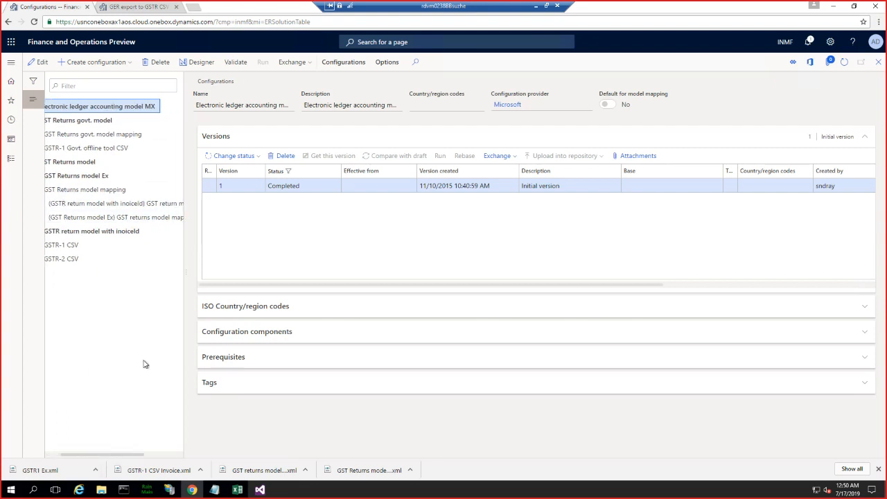
left_click(154, 203)
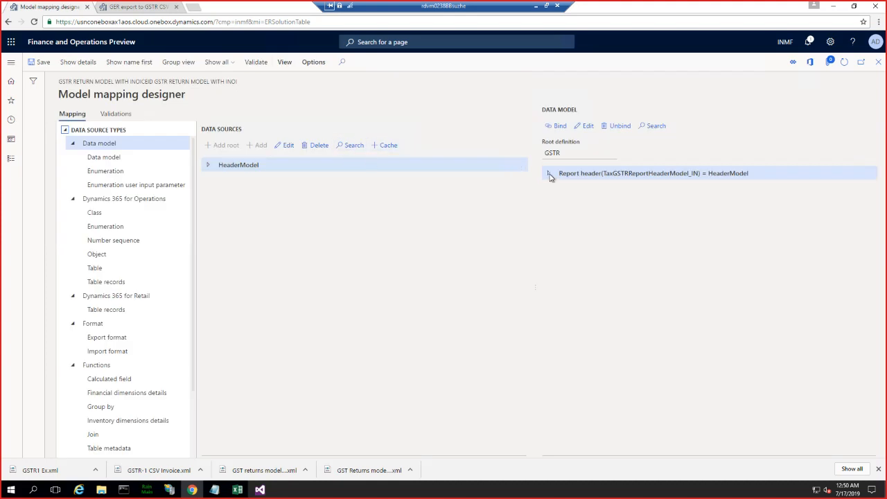
- Expand the report header and report lines of the GSTR data model and locate the Invoice Id in AX field
left_click(551, 174)
left_click(497, 243)
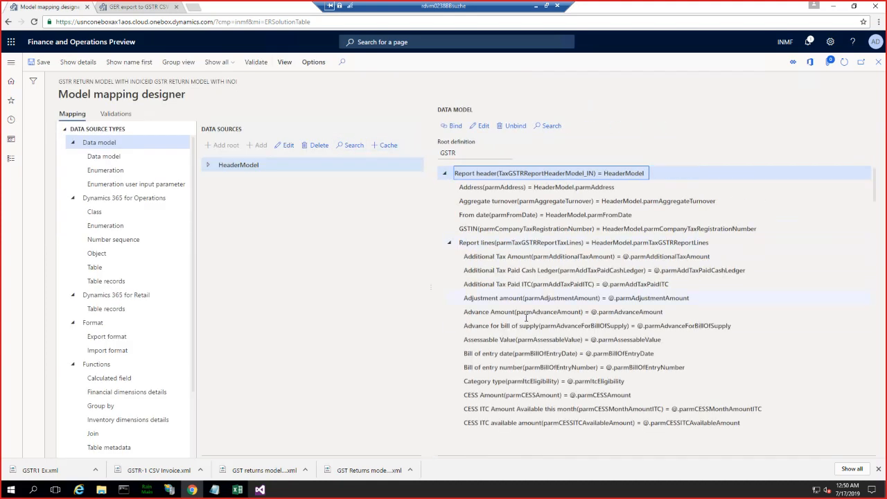
scroll(527, 305, "down", 3)
scroll(526, 317, "down", 12)
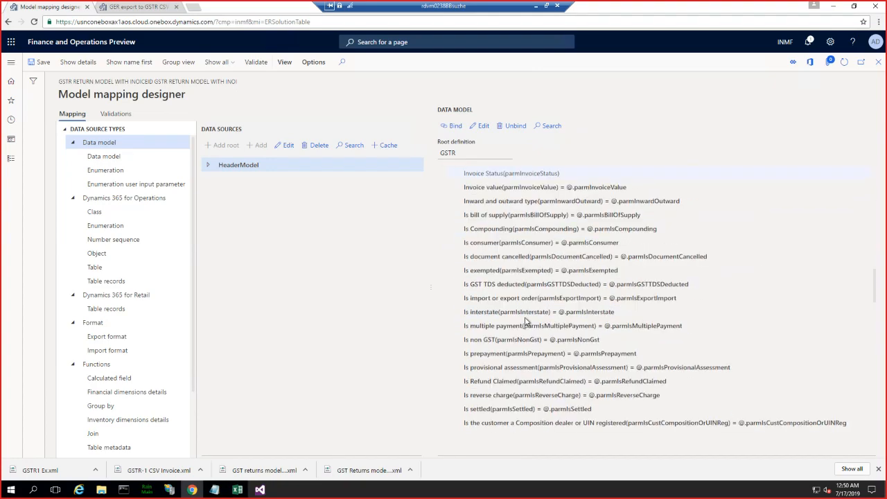
scroll(526, 321, "down", 10)
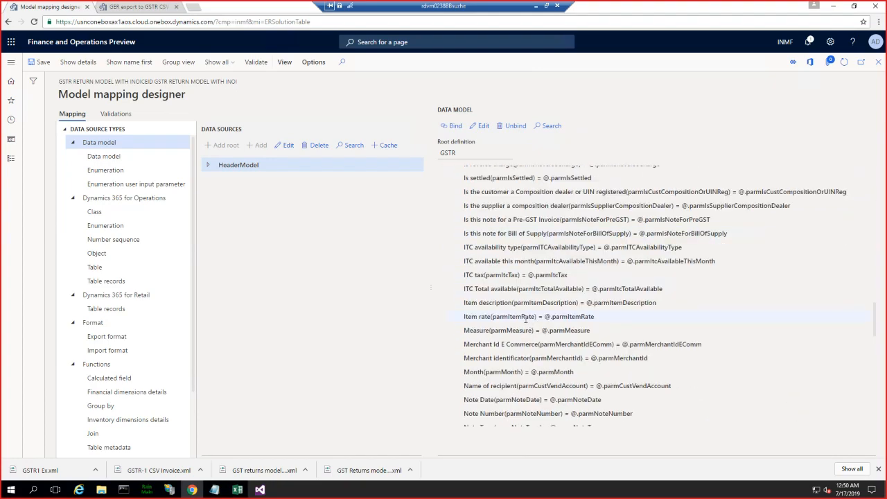
scroll(525, 321, "down", 12)
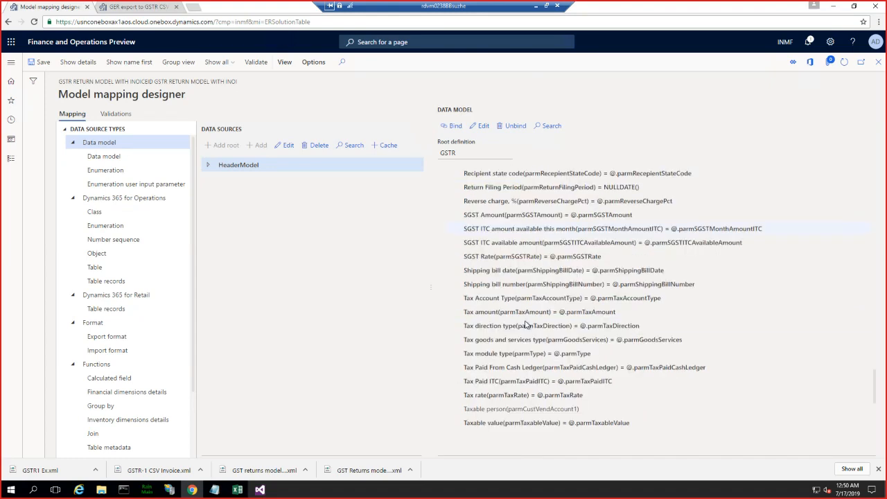
scroll(526, 321, "down", 5)
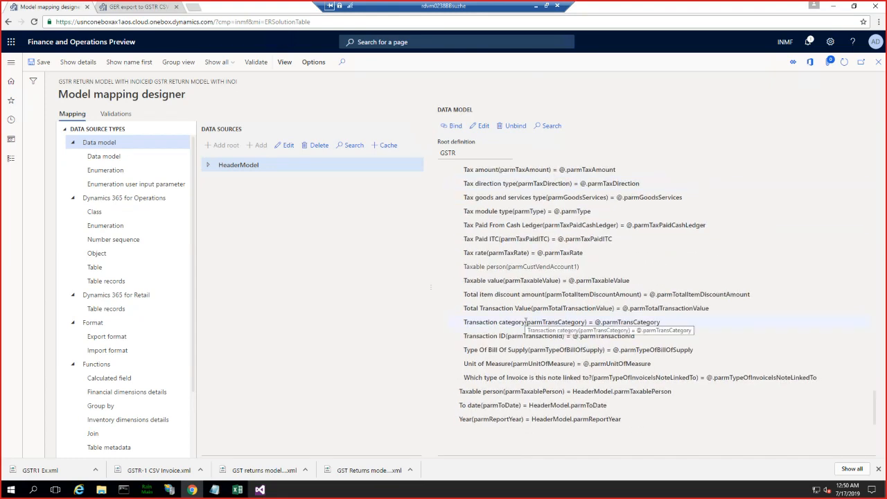
scroll(526, 321, "up", 16)
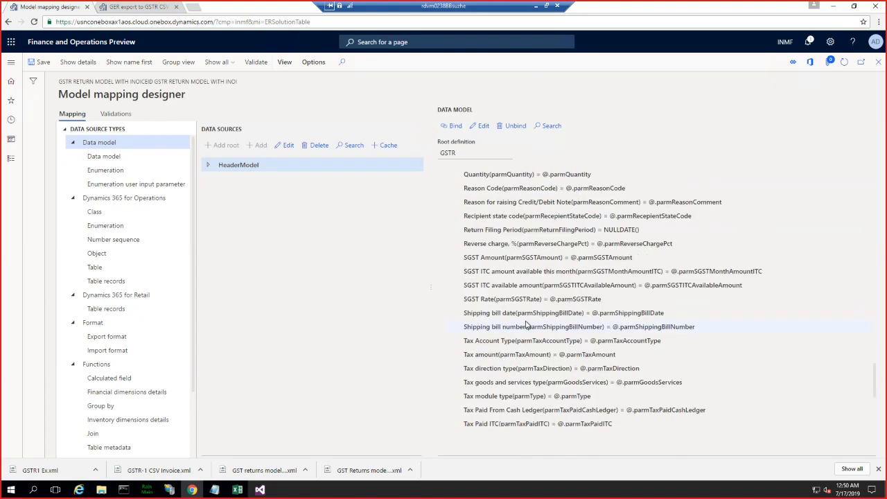
scroll(526, 321, "up", 10)
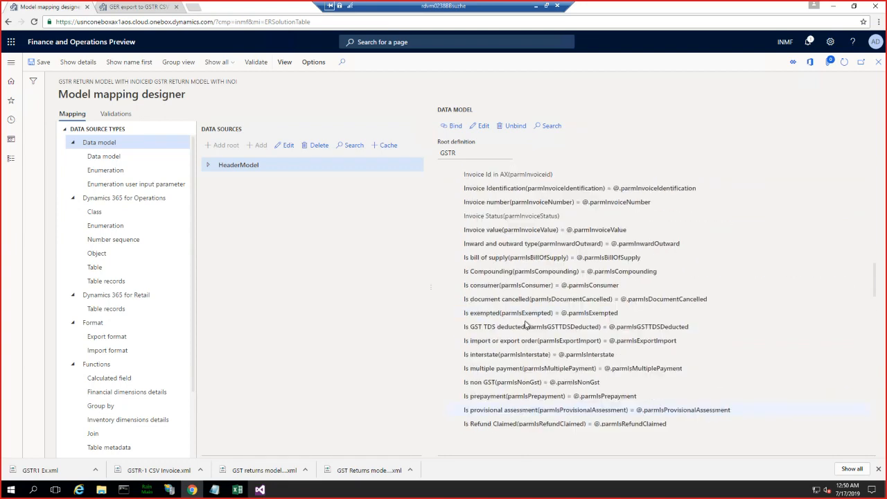
- Bind the Invoice Id in AX field to parmInvoiceIdEx from the parmTaxGSTRReportLines node of the HeaderModel data source
left_click(485, 222)
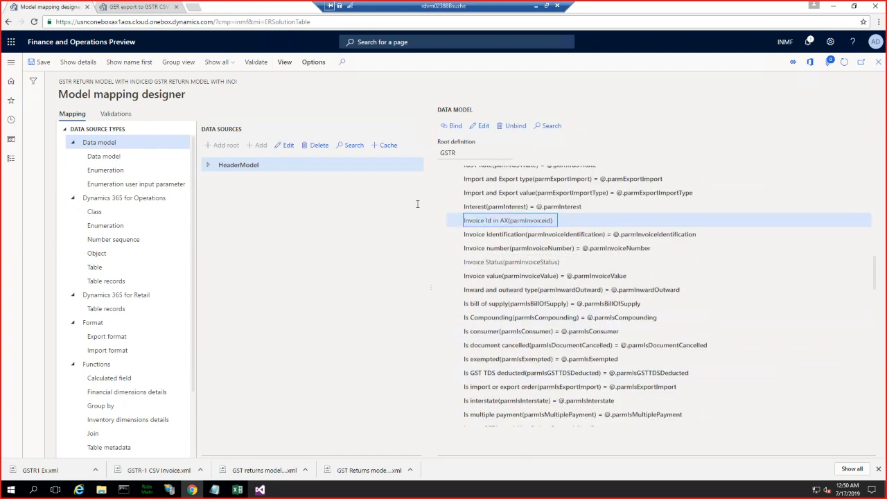
left_click(207, 166)
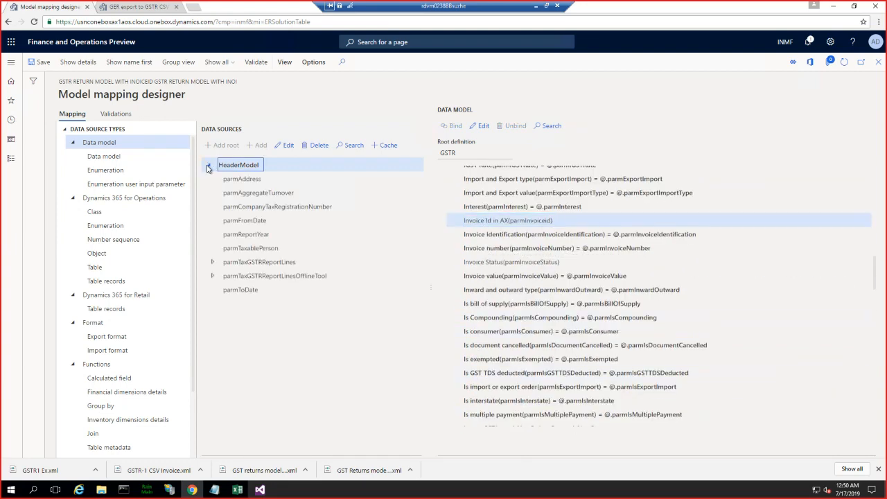
left_click(213, 263)
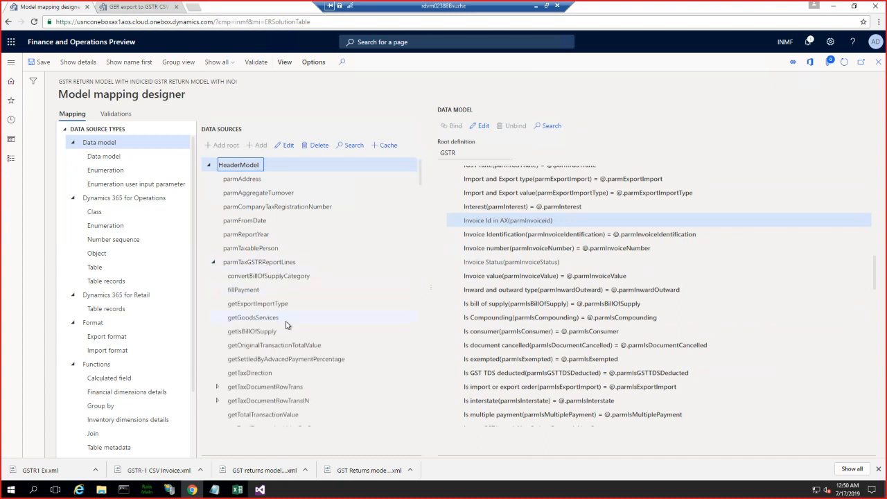
scroll(287, 323, "down", 3)
scroll(287, 323, "down", 7)
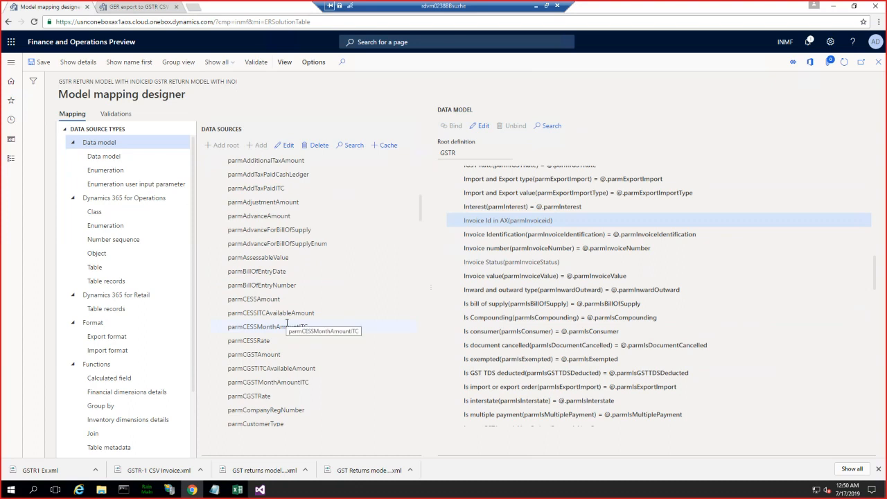
scroll(286, 323, "down", 15)
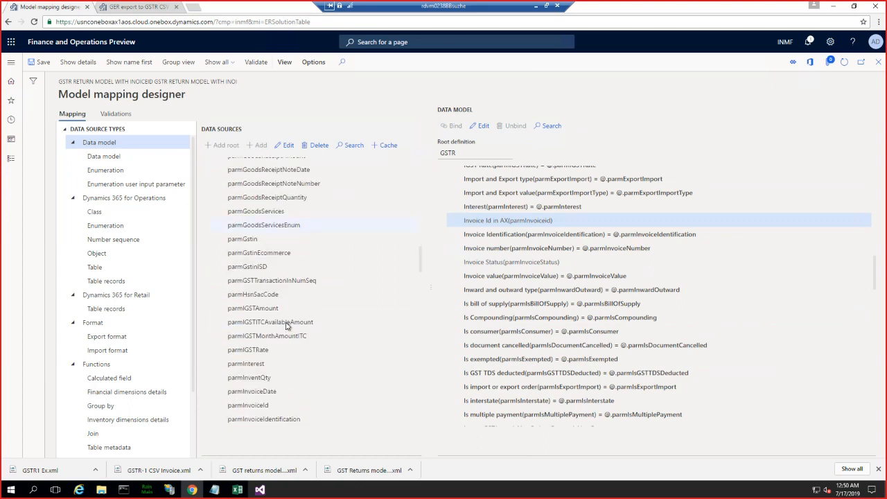
scroll(287, 322, "down", 3)
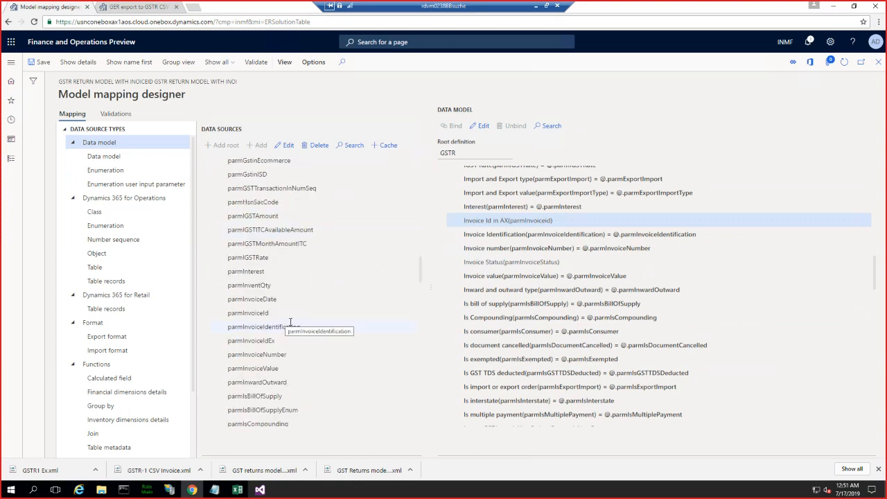
left_click(260, 343)
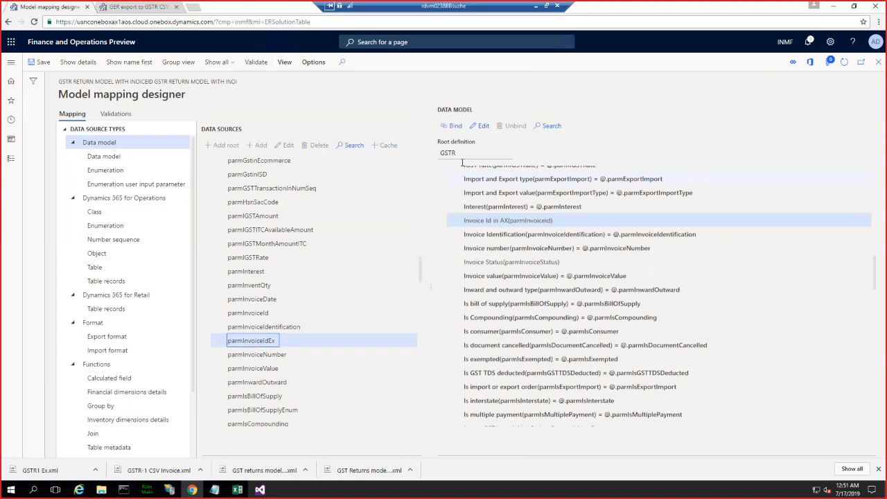
left_click(450, 126)
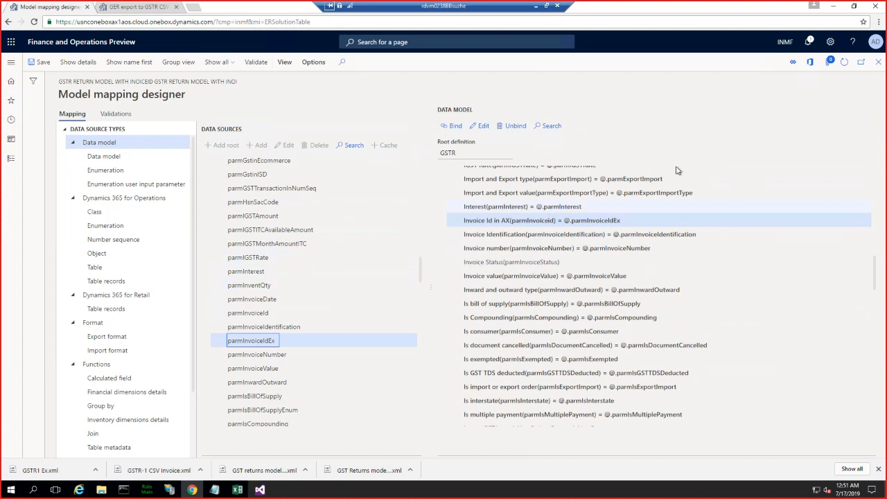
- Save and close the model mapping, and change the status of draft version 14.5.1 of GST return model mapping InEX to Completed
left_click(878, 67)
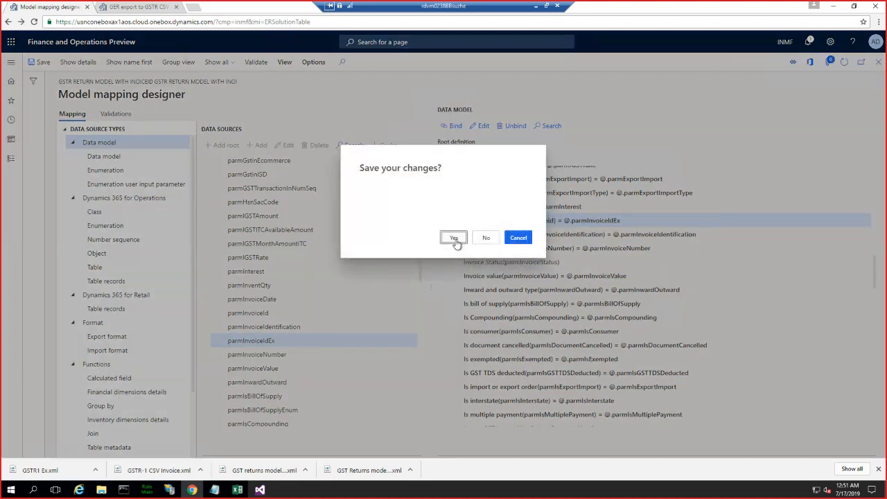
left_click(453, 239)
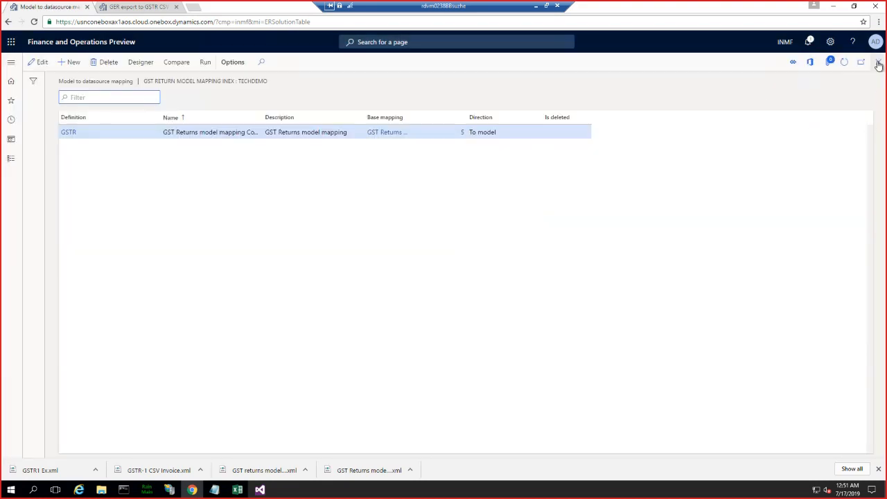
left_click(878, 62)
left_click(234, 156)
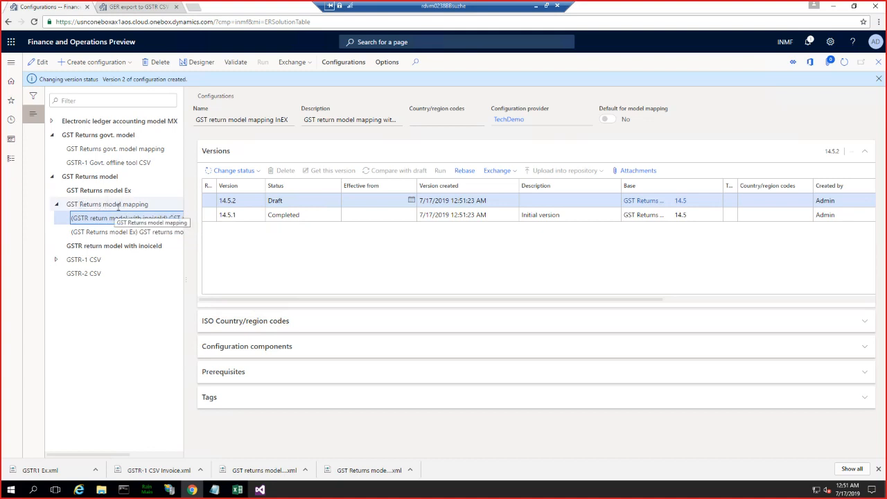
- Review the base GST Returns model mapping and its derived mapping, highlighting the "GSTR return model with inoiceId" prefix in the derived mapping's name
left_click(147, 204)
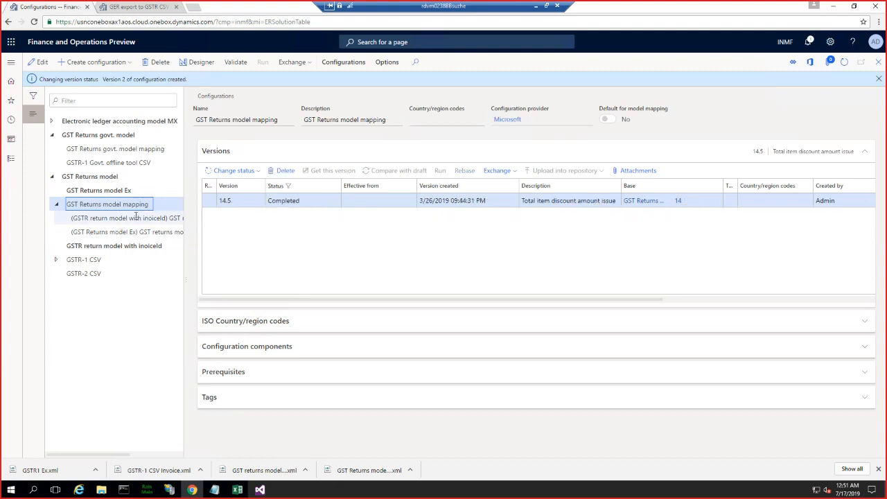
left_click_drag(108, 218, 167, 219)
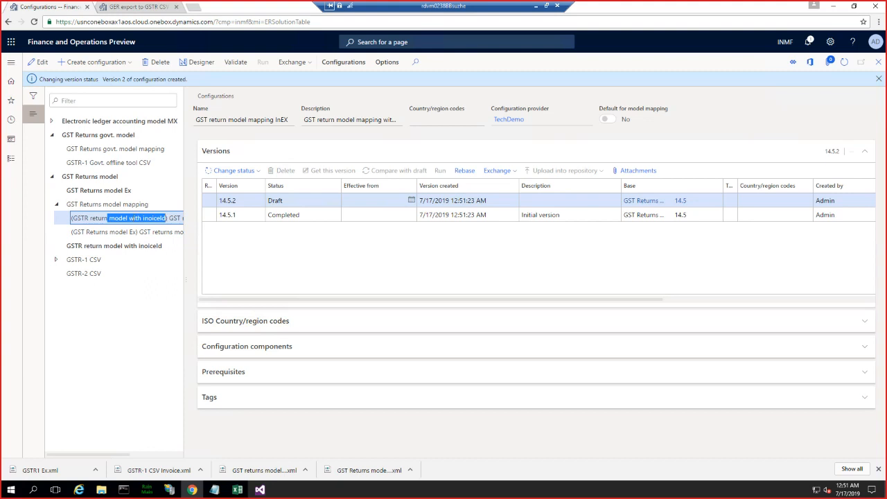
left_click(113, 218)
left_click_drag(72, 218, 166, 218)
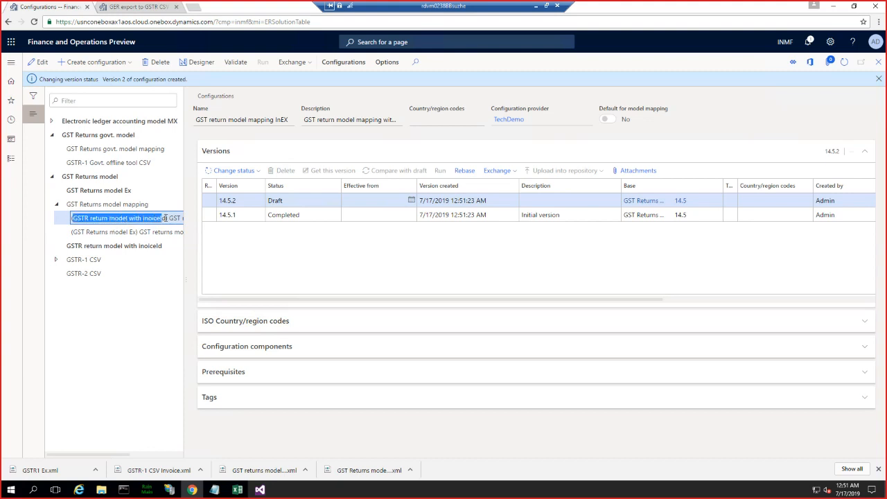
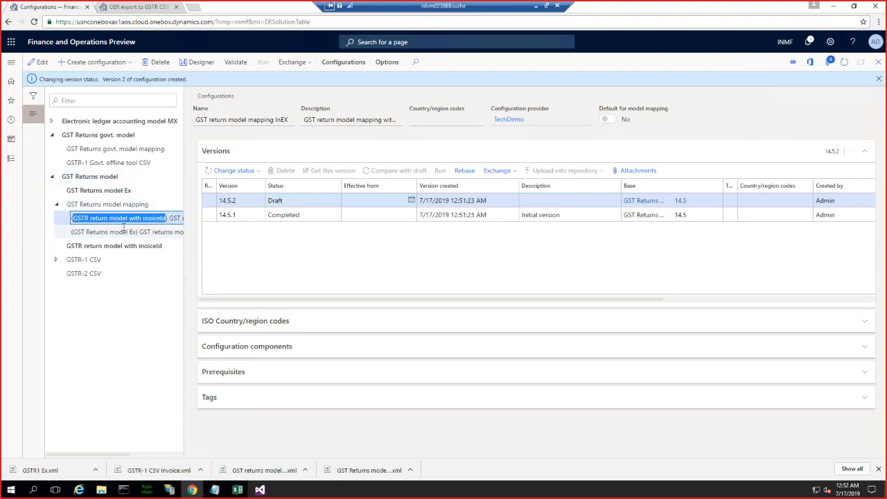
- Start a new configuration derived from the GSTR-1 CSV format and name it "GSTR-1 CSG invoiceEx"
left_click(69, 259)
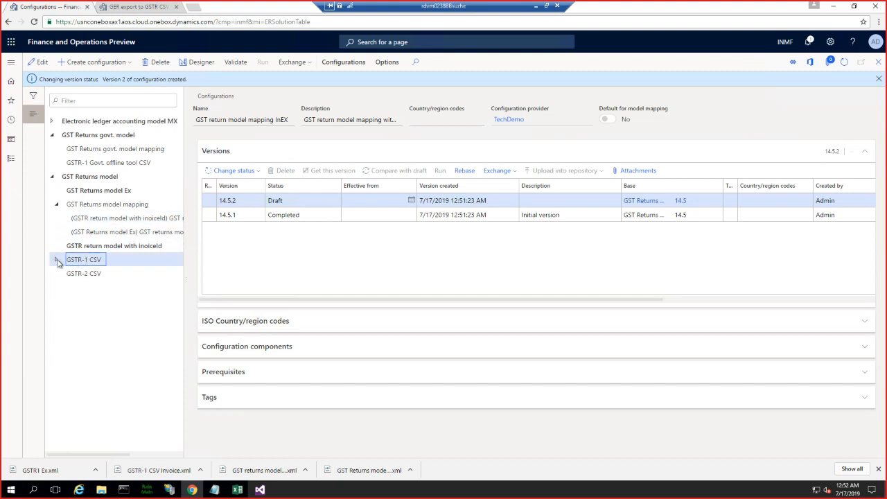
left_click(58, 261)
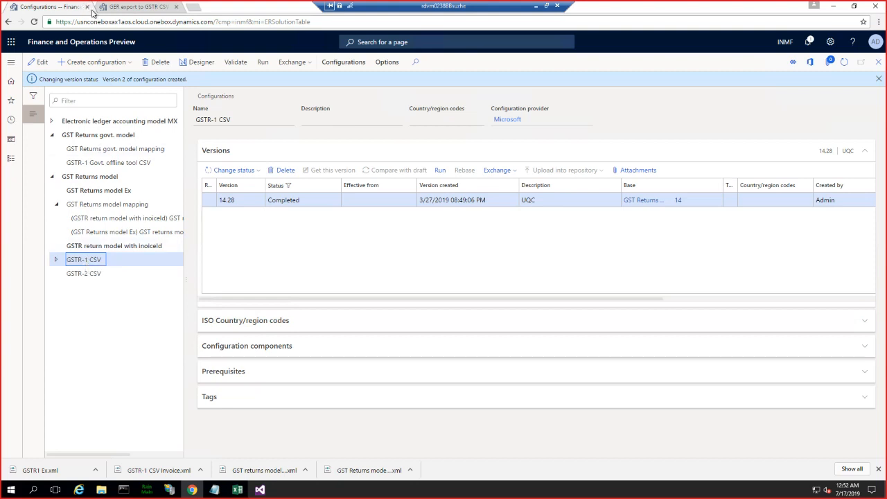
left_click(110, 64)
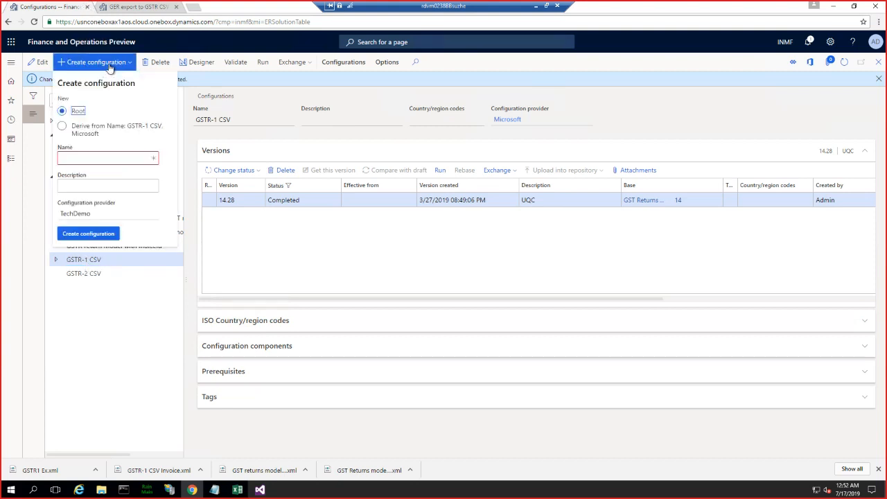
left_click(63, 127)
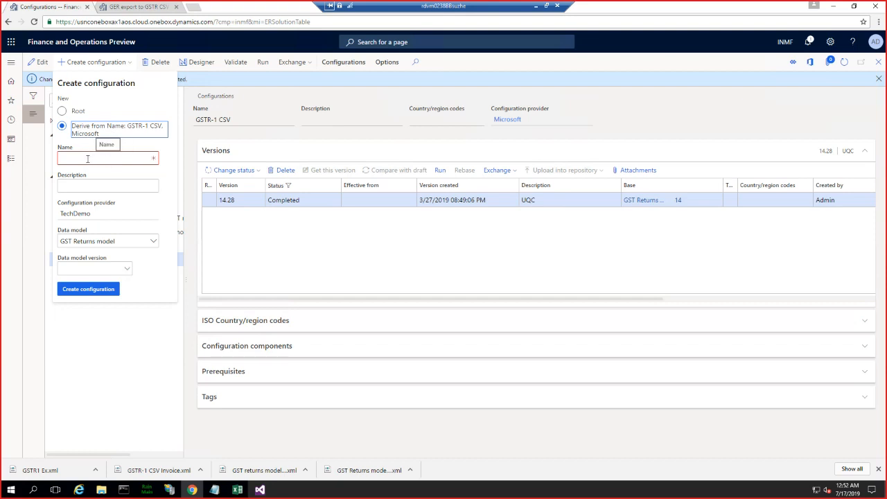
left_click(82, 157)
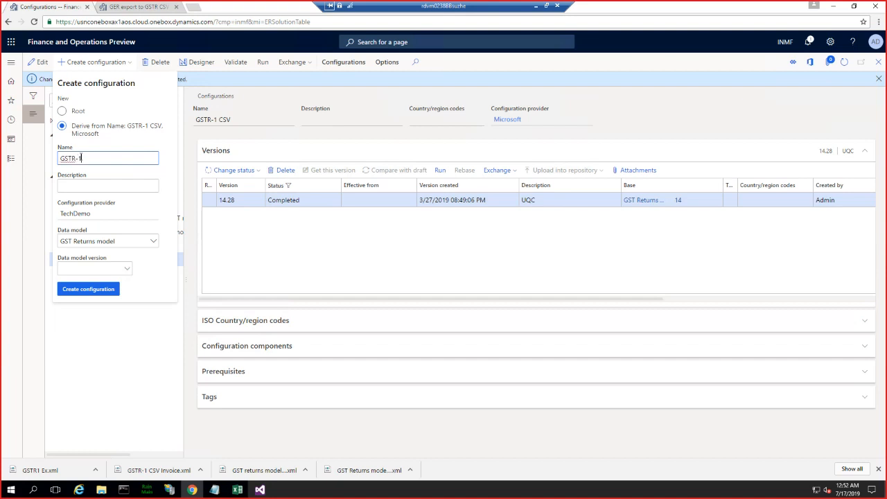
type("GSTR-1 CSG invoiceEx")
- Create the configuration with data model "GSTR return model with inoiceId", version 1 and definition GSTR, and open it in the format designer
left_click(154, 242)
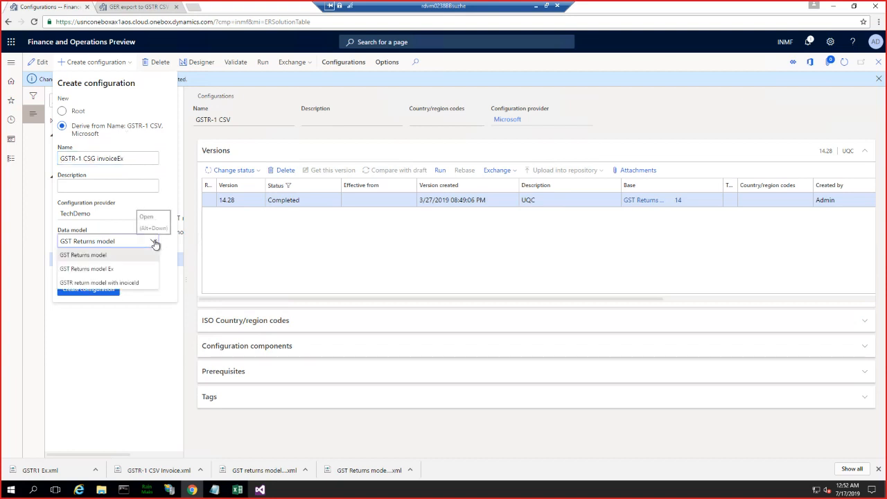
left_click(114, 284)
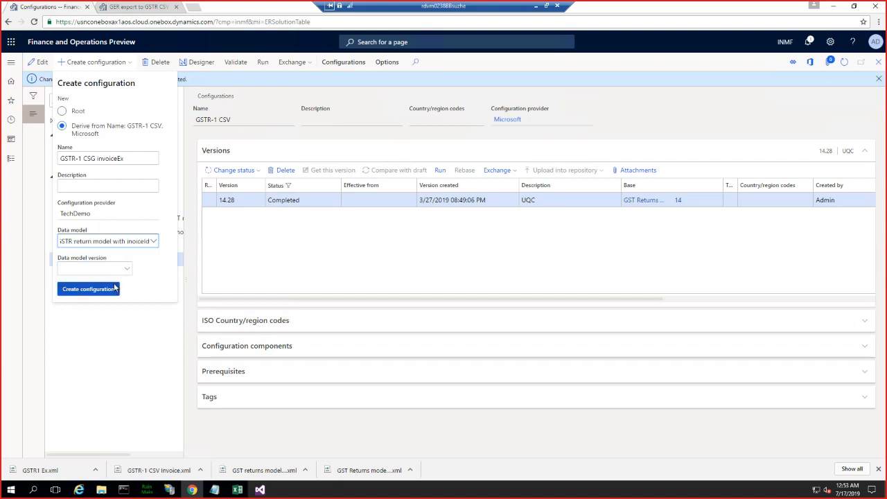
left_click(127, 270)
left_click(126, 270)
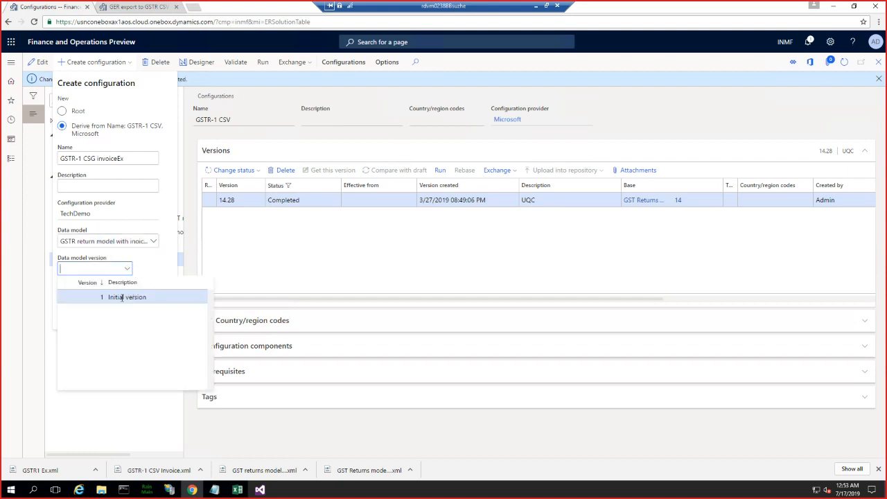
left_click(122, 297)
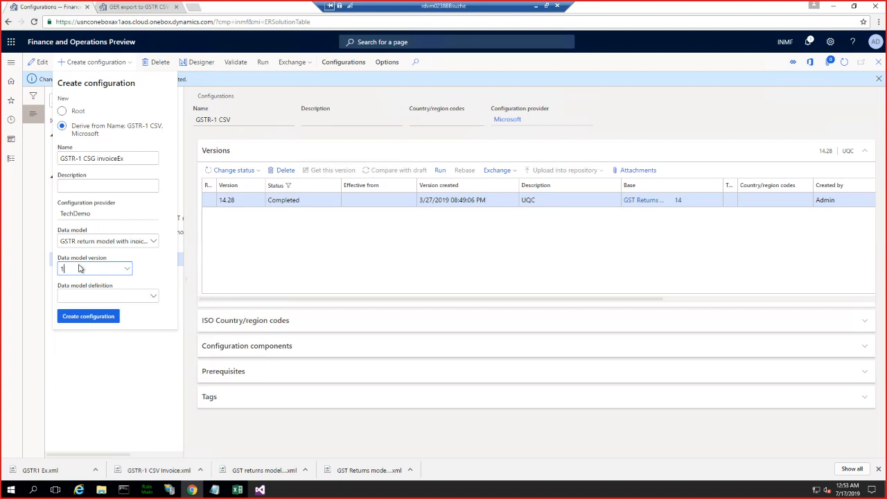
left_click(104, 295)
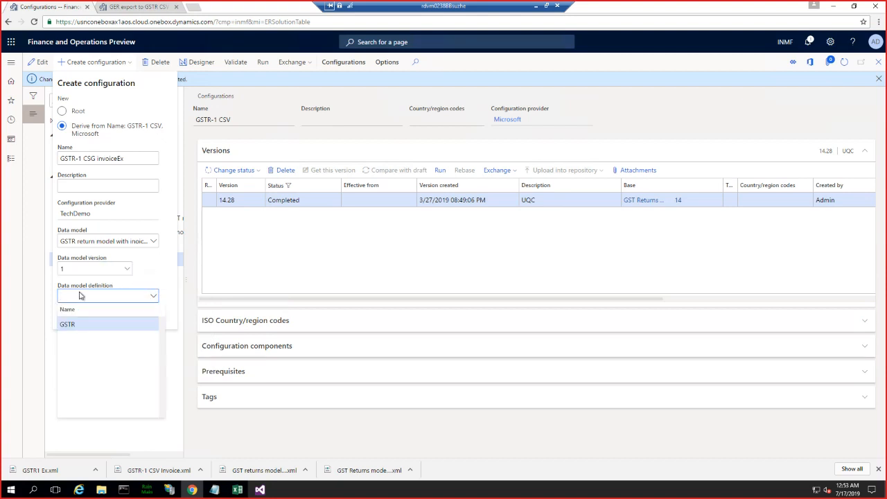
left_click(72, 325)
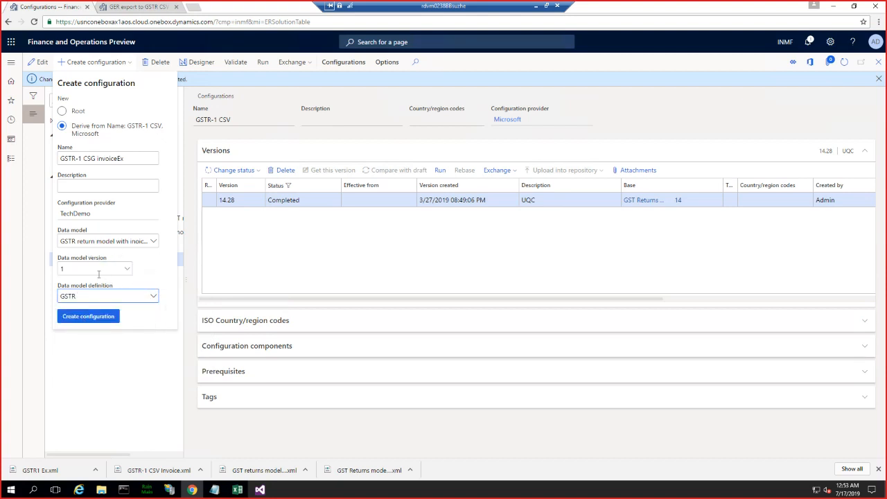
left_click(88, 315)
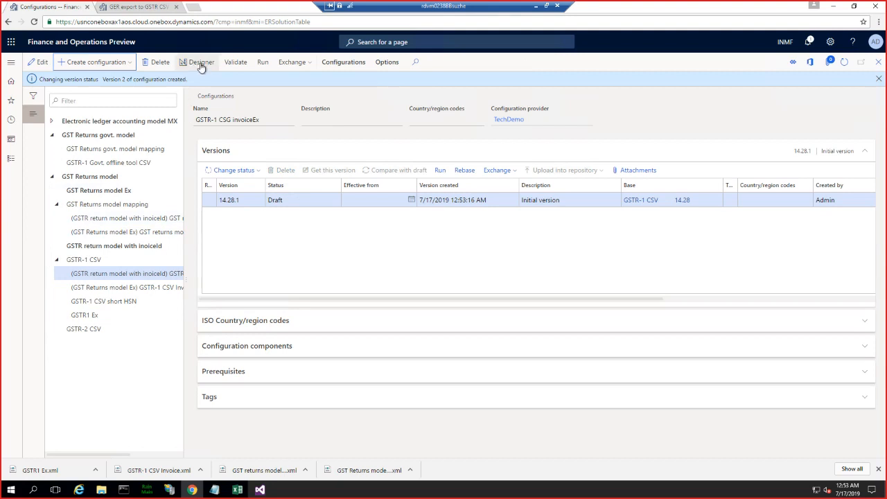
left_click(280, 198)
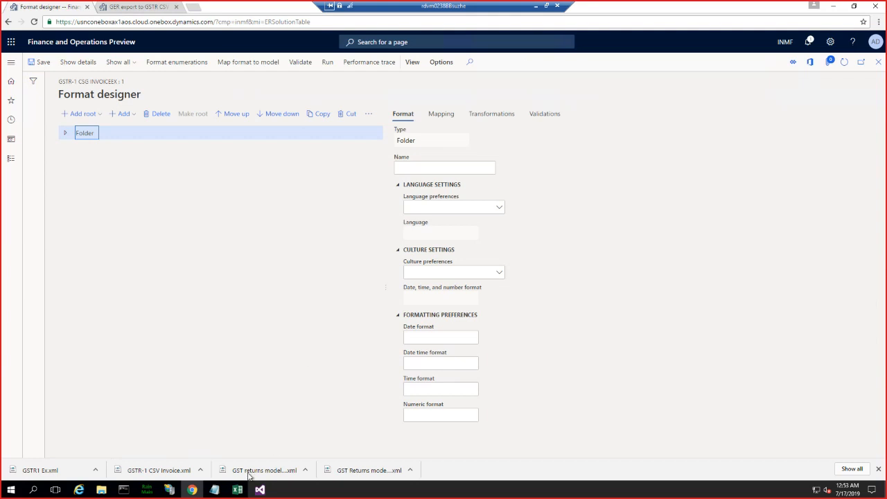
- Switch to Excel and examine the headings and data row of the Invoice and Bill of Supply sheet, widening the Invoice Number column
left_click(234, 490)
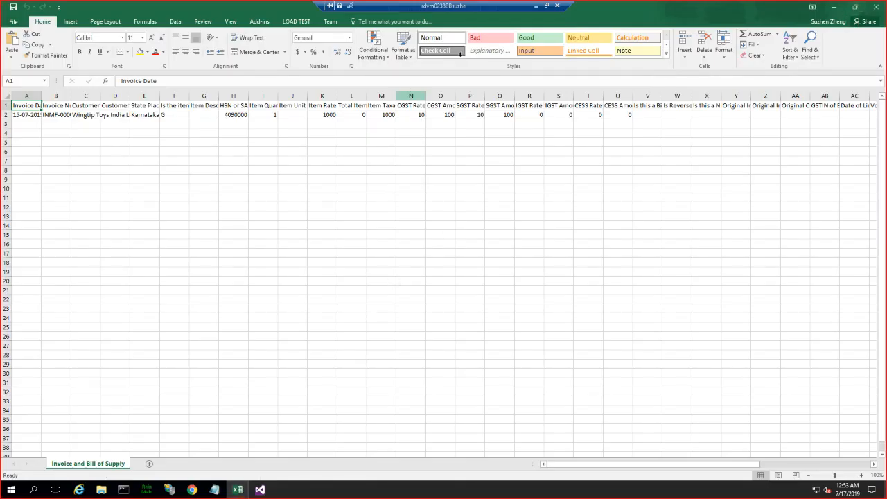
left_click_drag(484, 6, 214, 5)
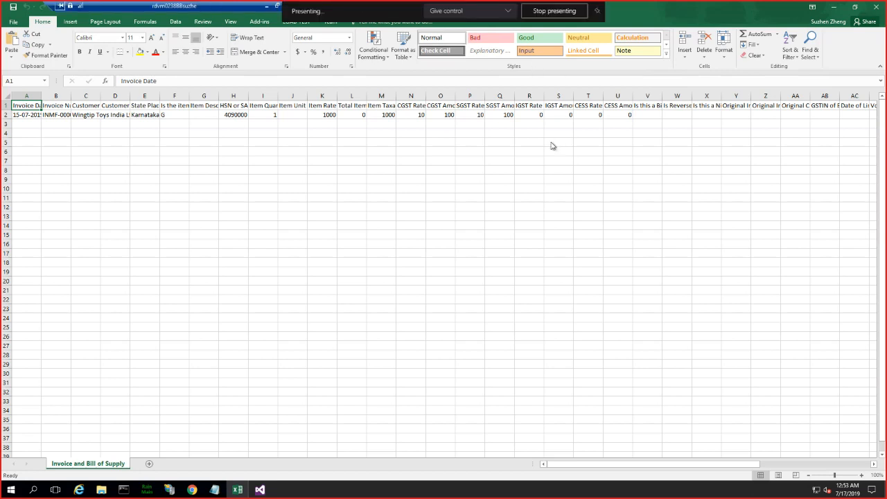
left_click(497, 229)
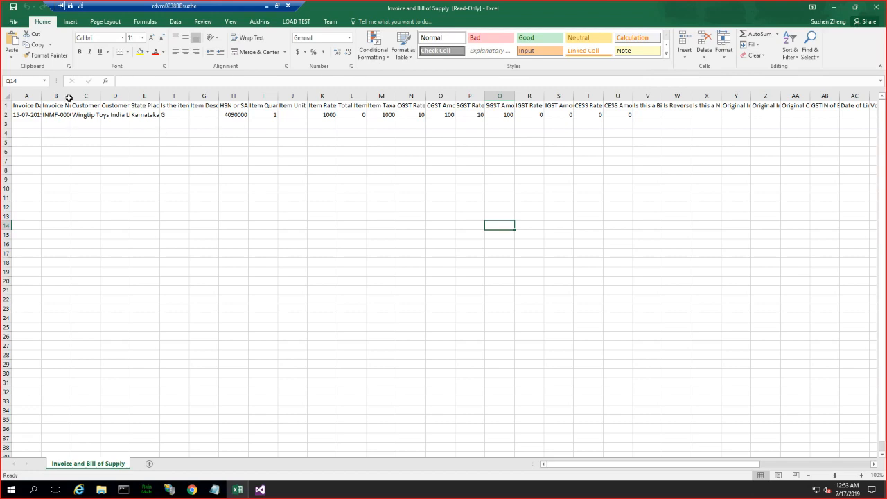
left_click_drag(69, 96, 118, 97)
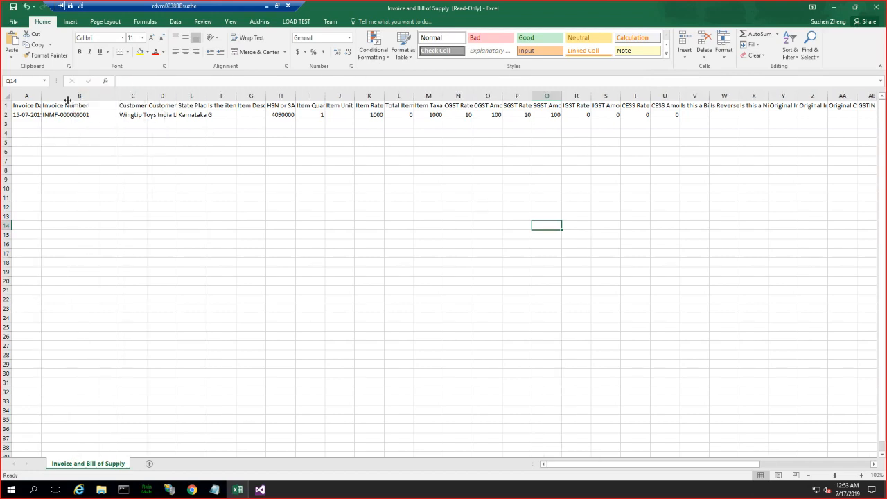
left_click_drag(20, 106, 409, 108)
left_click_drag(496, 111, 632, 106)
left_click_drag(26, 115, 648, 274)
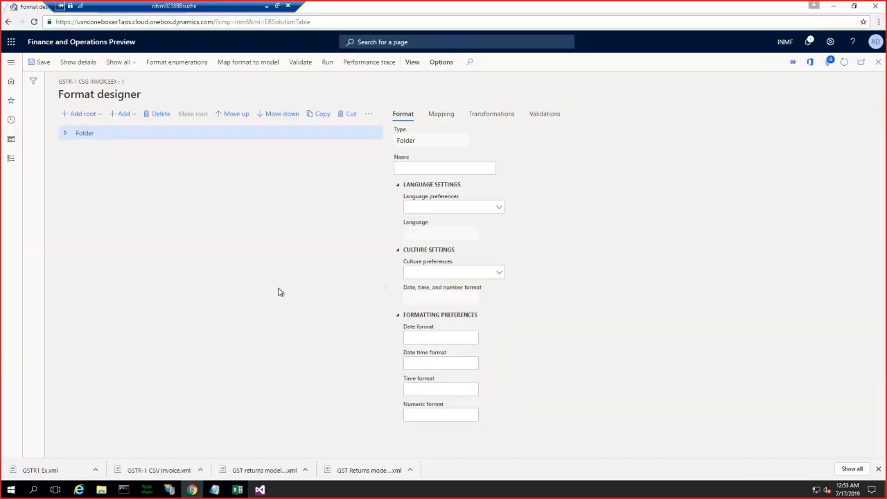
- Return to the format designer, expand Invoice and bill of supply down to its header sequence, and compare it with the heading row in Excel
key("alt+Tab")
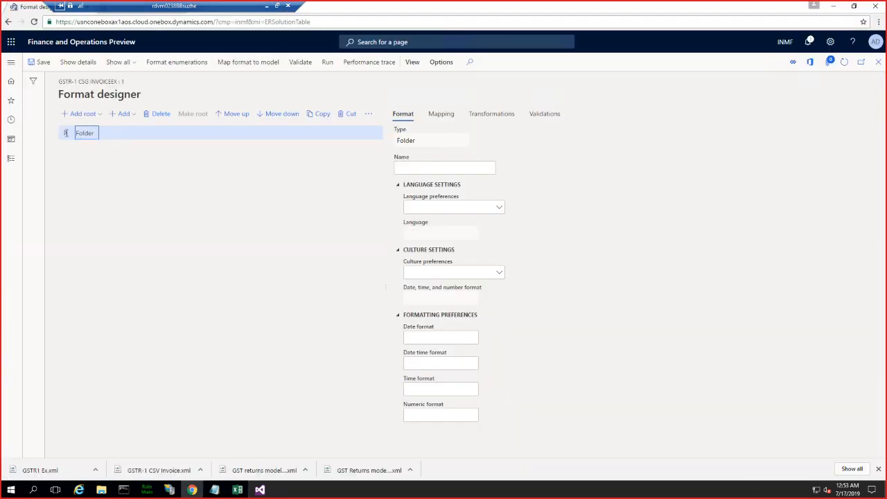
left_click(66, 132)
left_click(70, 175)
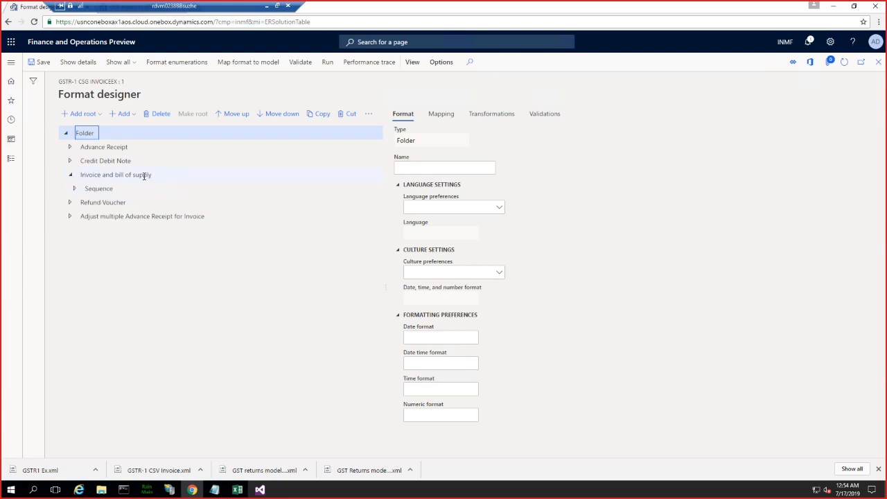
left_click(74, 189)
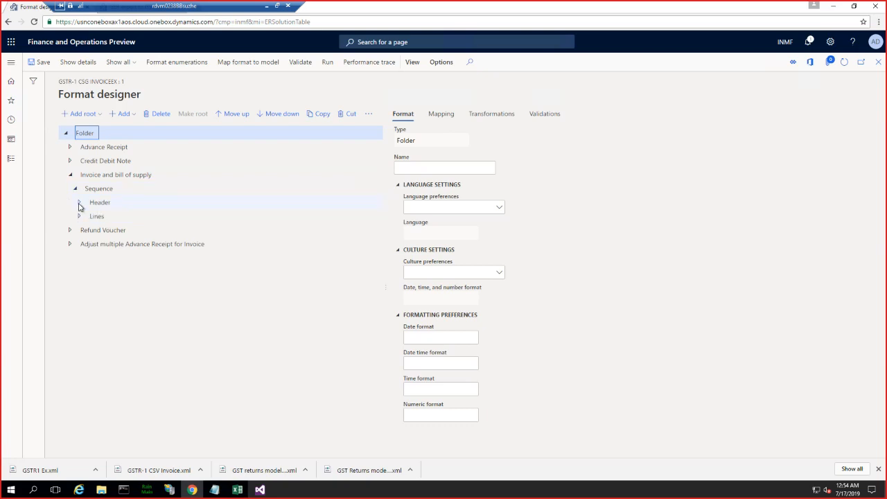
left_click(79, 203)
left_click(84, 216)
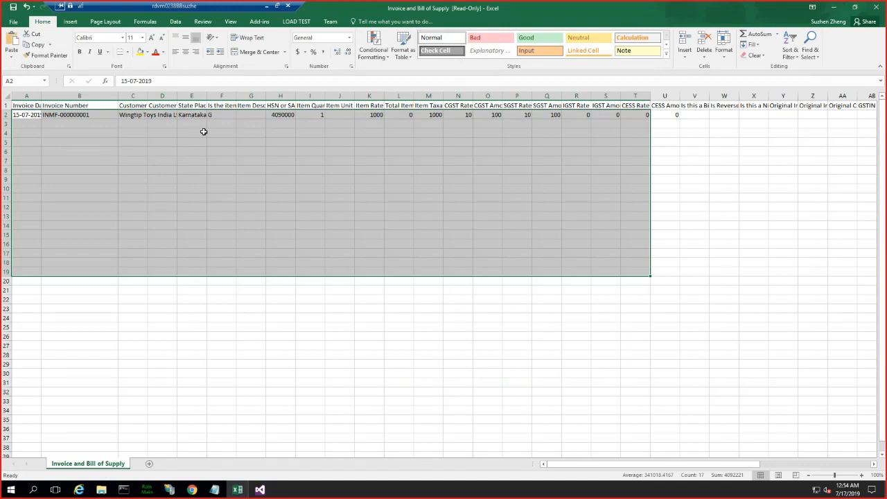
left_click(66, 105)
left_click_drag(31, 104, 536, 104)
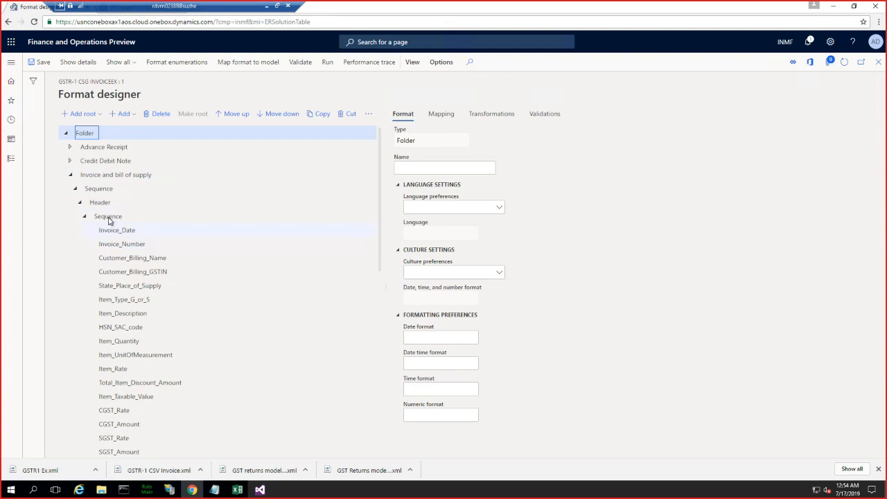
- Add a String element named "Invoice number of AX" to the header sequence, with the value "Invoice number of AX"
left_click(109, 218)
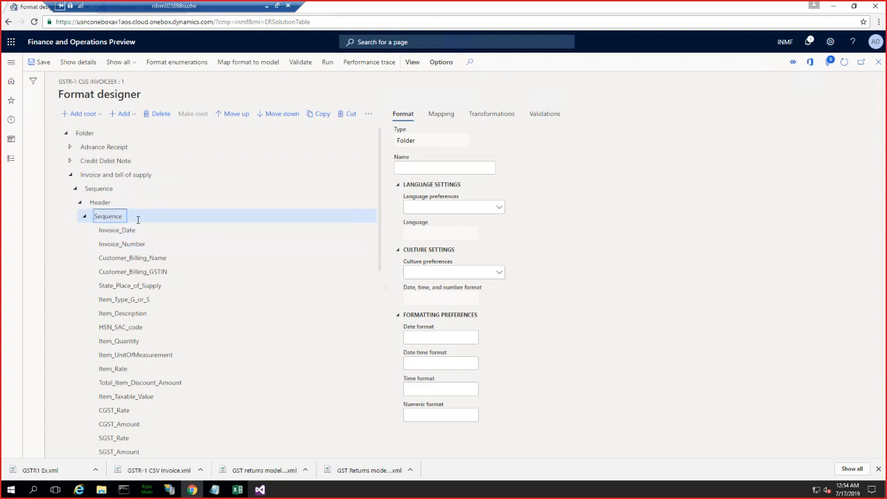
left_click(125, 115)
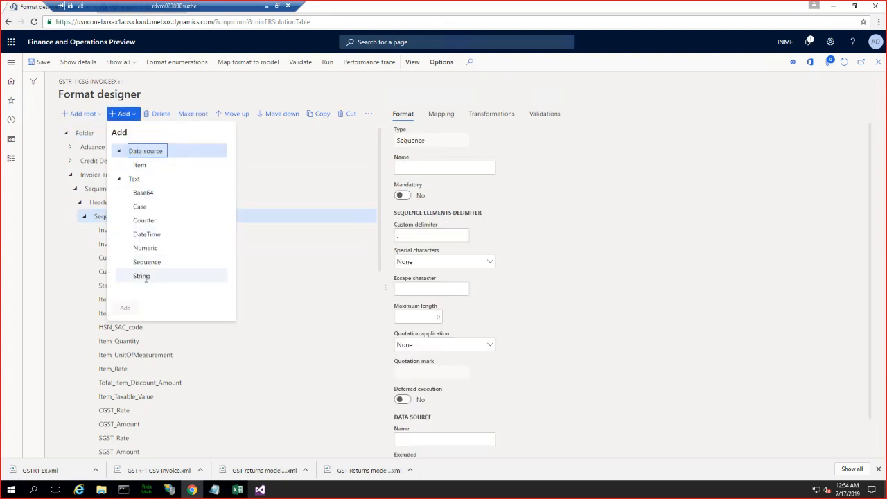
left_click(145, 276)
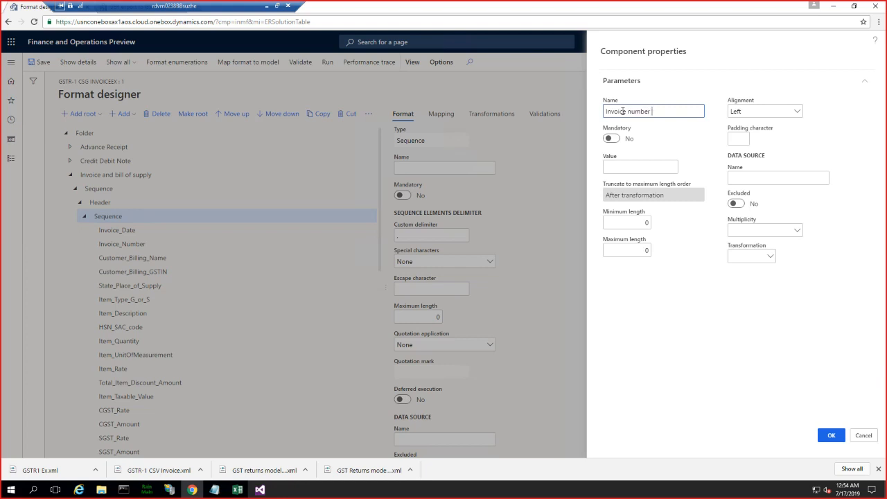
left_click(633, 166)
left_click_drag(672, 112, 564, 114)
key("ctrl+c")
left_click(613, 167)
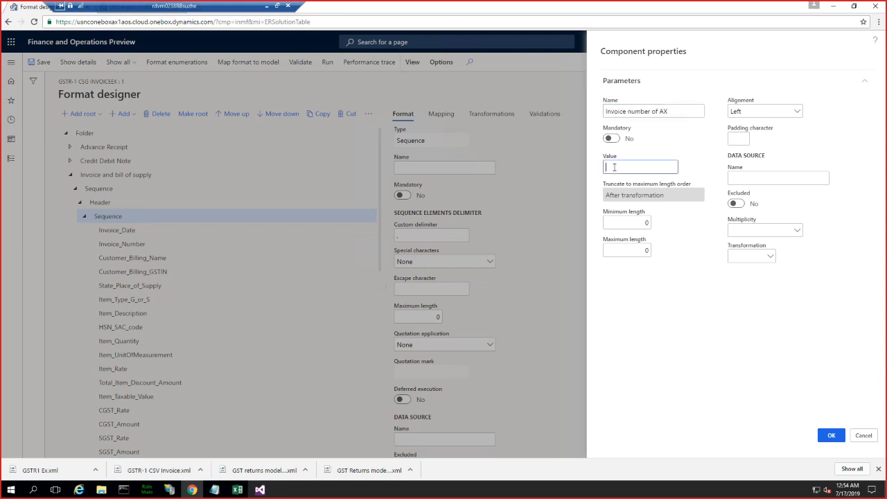
key("ctrl+v")
left_click(830, 436)
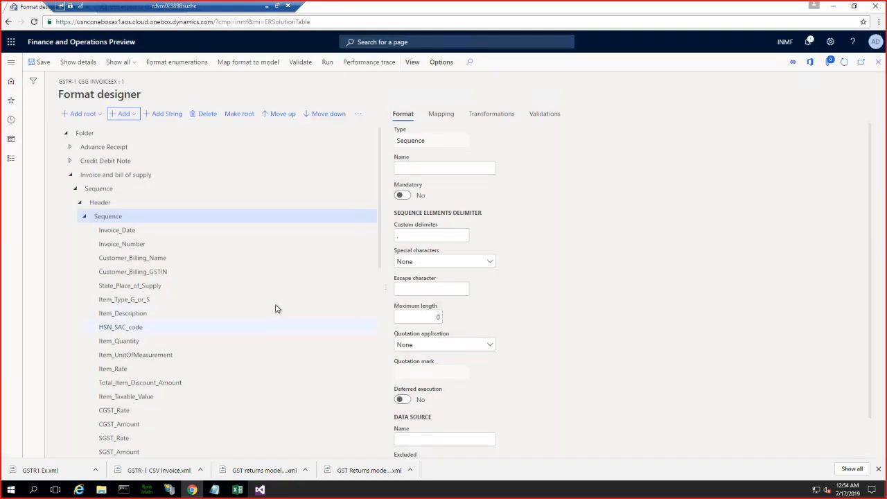
- Reorder the "Invoice number of AX" element in the header sequence so that it directly follows Invoice_Number
left_click_drag(380, 232, 360, 437)
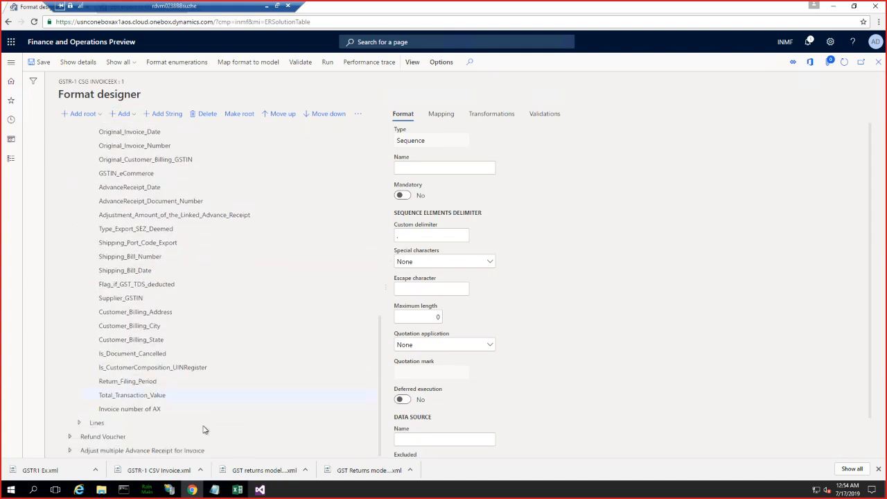
left_click(147, 408)
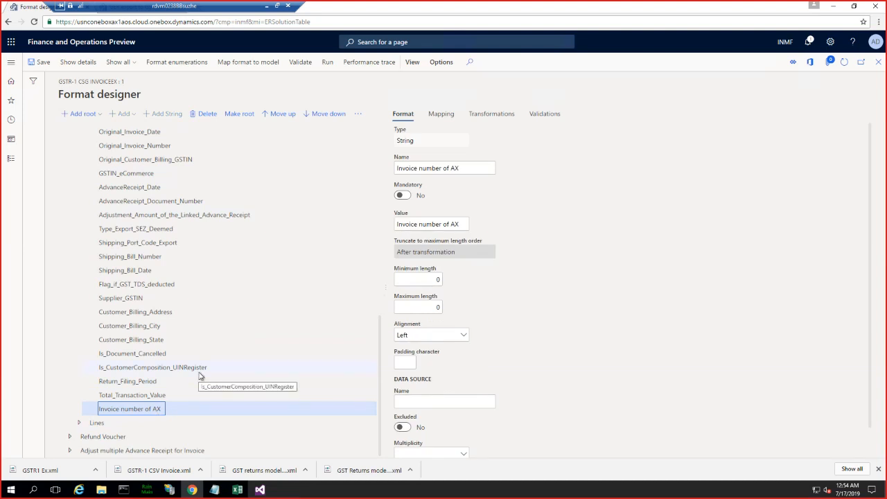
scroll(199, 375, "up", 2)
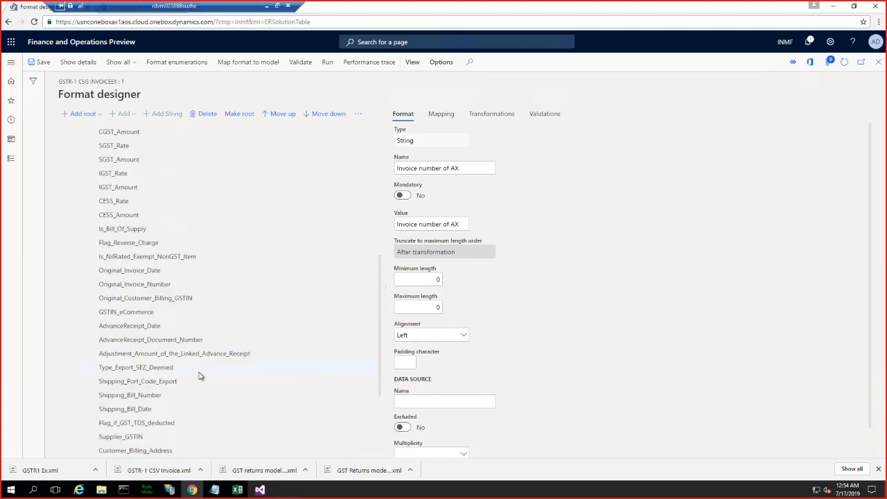
scroll(200, 375, "down", 2)
scroll(200, 376, "down", 1)
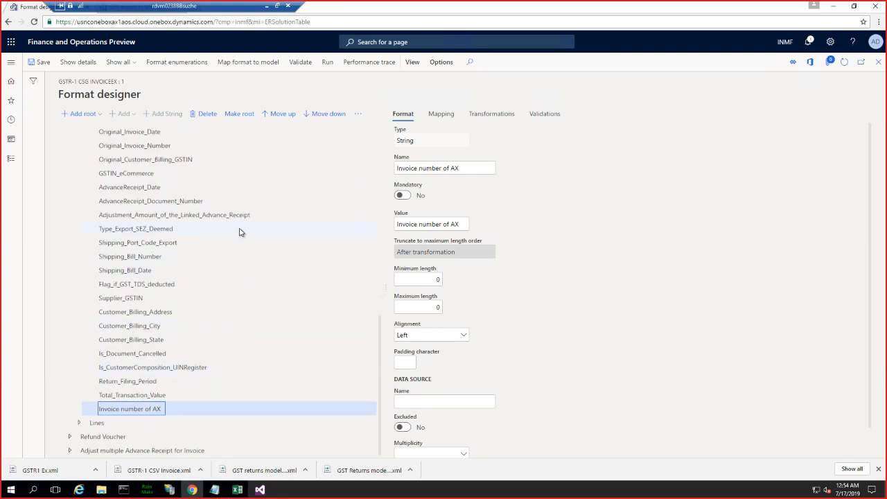
scroll(240, 231, "up", 5)
scroll(239, 232, "up", 4)
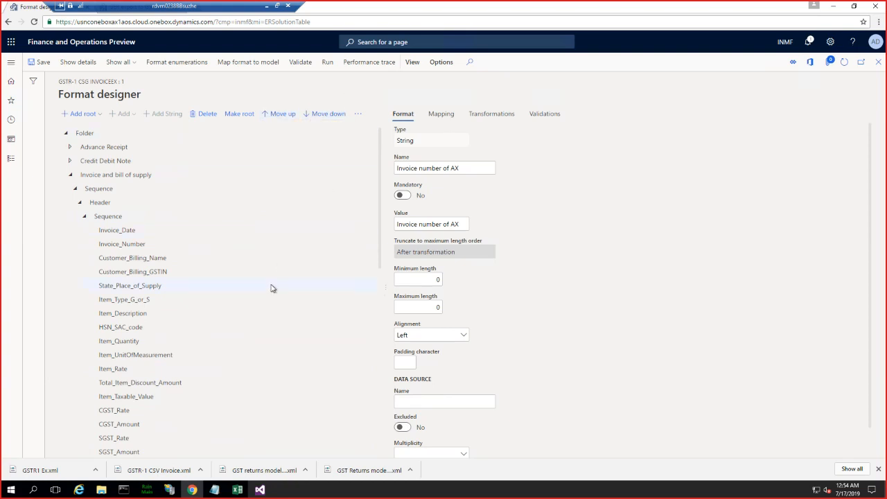
scroll(271, 288, "down", 9)
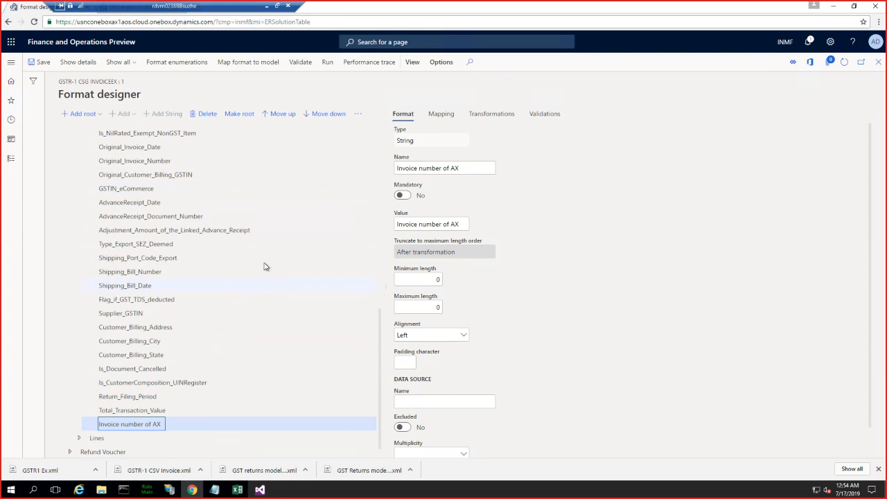
left_click(268, 115)
triple_click(268, 116)
triple_click(268, 116)
triple_click(268, 116)
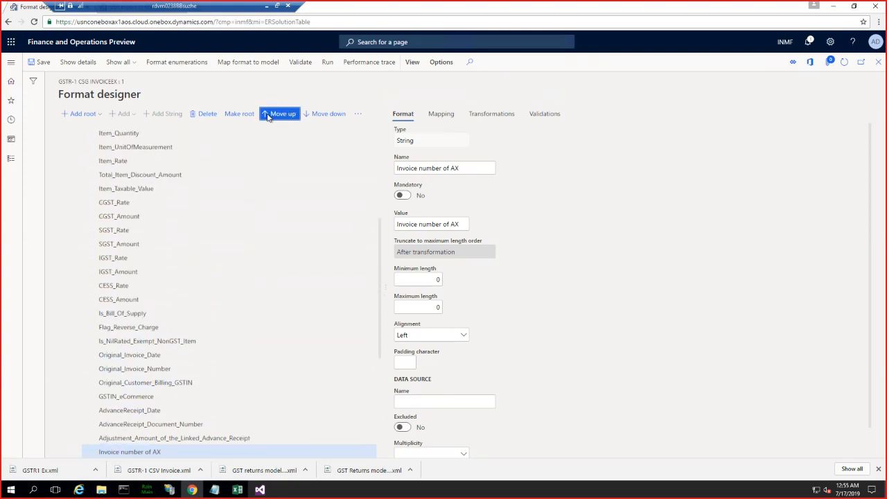
triple_click(268, 116)
double_click(268, 117)
double_click(268, 116)
triple_click(268, 117)
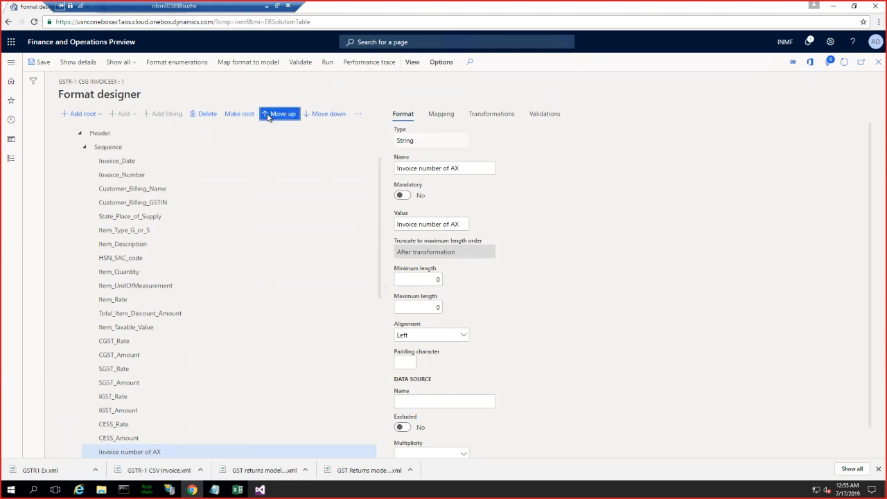
double_click(268, 116)
triple_click(268, 116)
triple_click(268, 117)
double_click(268, 117)
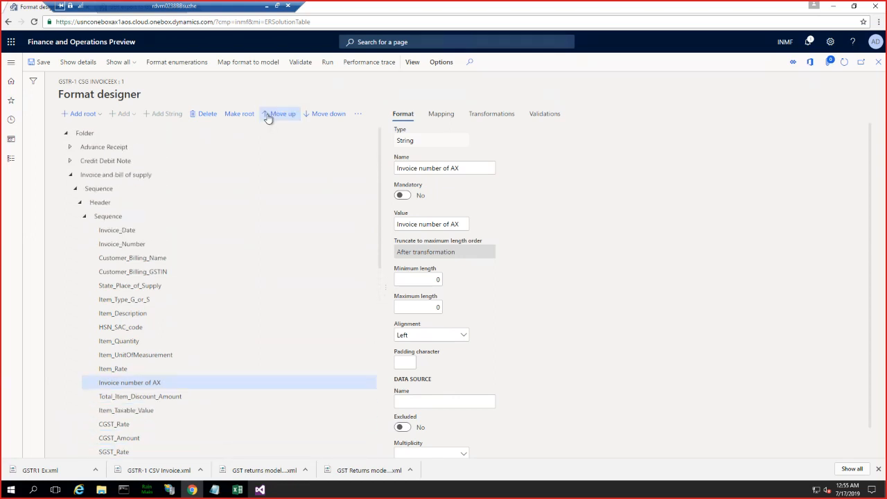
triple_click(268, 117)
triple_click(268, 116)
triple_click(268, 116)
left_click(269, 115)
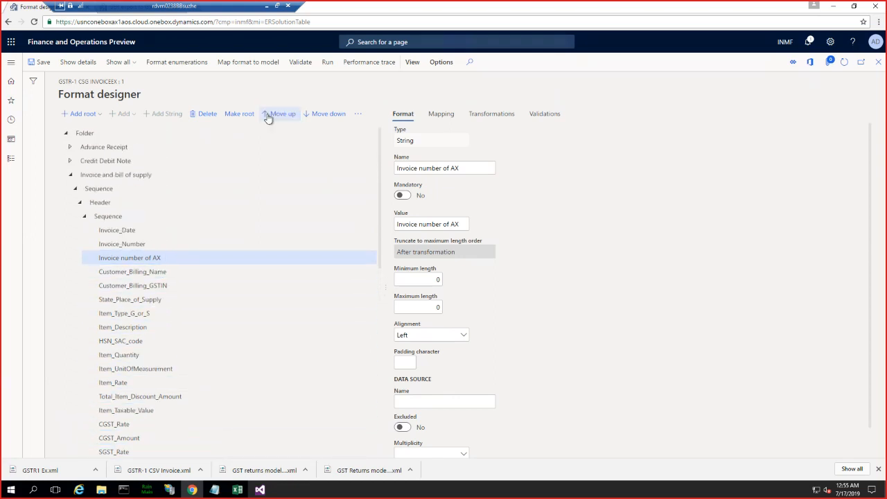
left_click(325, 114)
- Collapse the header sequence and add a String element named "Invoice_number_AX", without a value, to the sequence under Lines
left_click(86, 218)
left_click(80, 230)
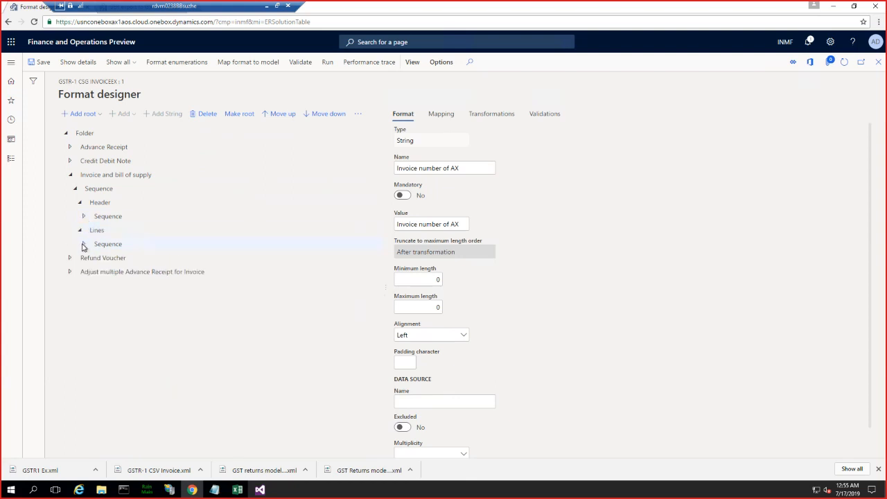
left_click(83, 246)
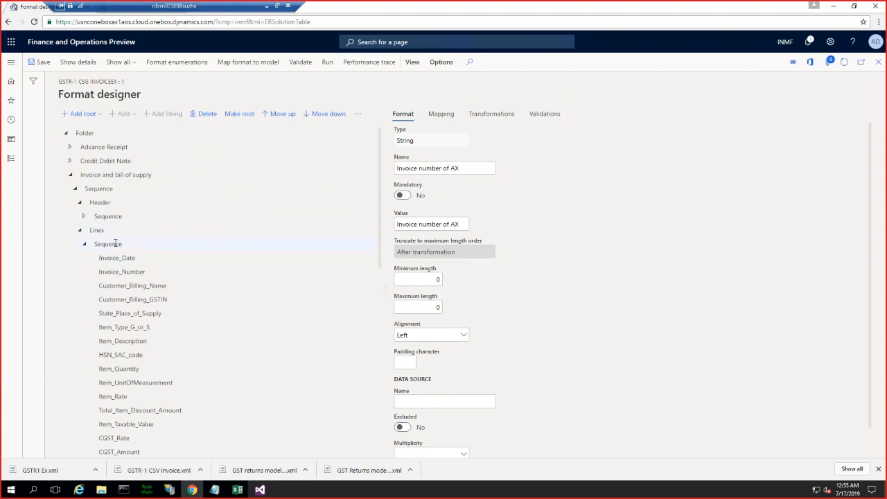
left_click(115, 243)
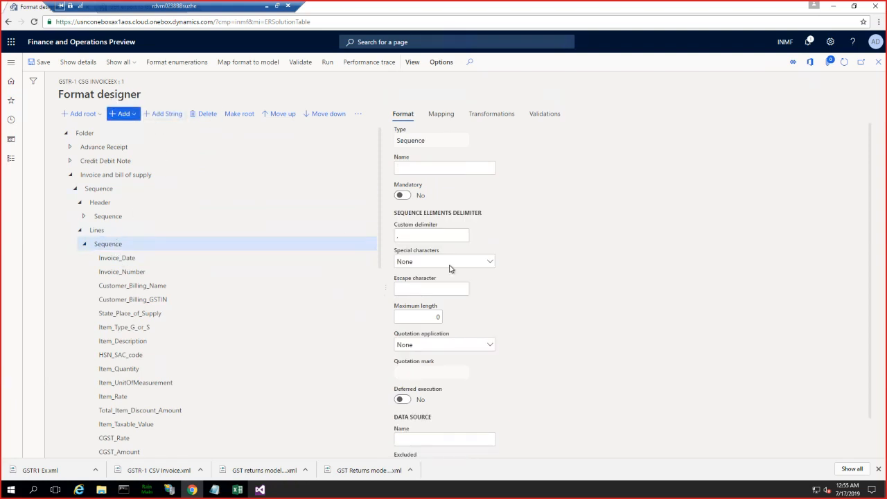
left_click(124, 114)
left_click(135, 179)
left_click(142, 275)
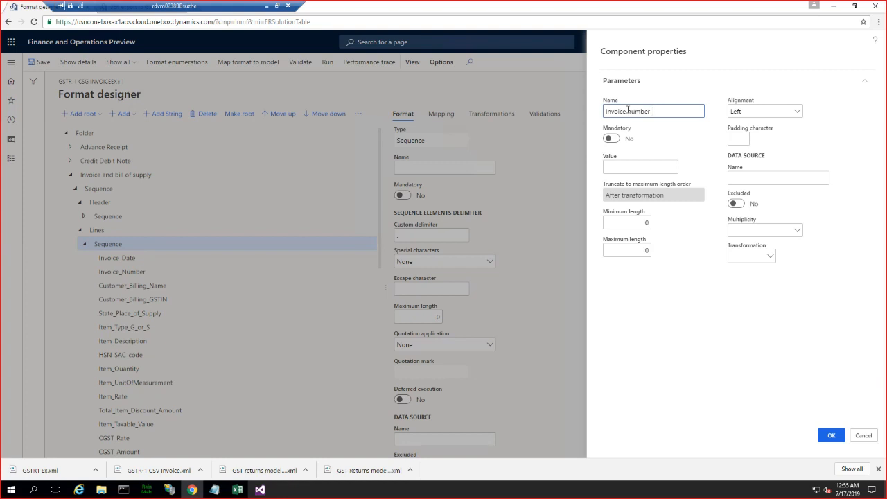
key("BackSpace")
key("BackSpace")
key("BackSpace")
type("numbe")
left_click(612, 167)
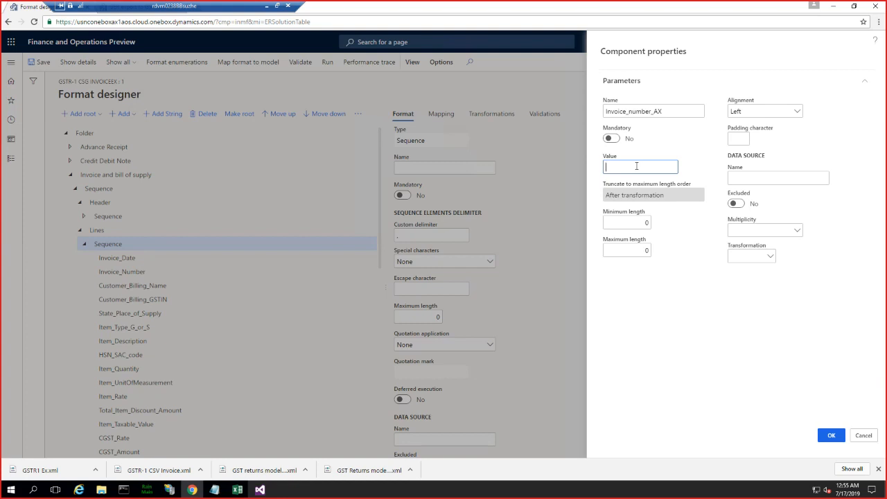
left_click(237, 489)
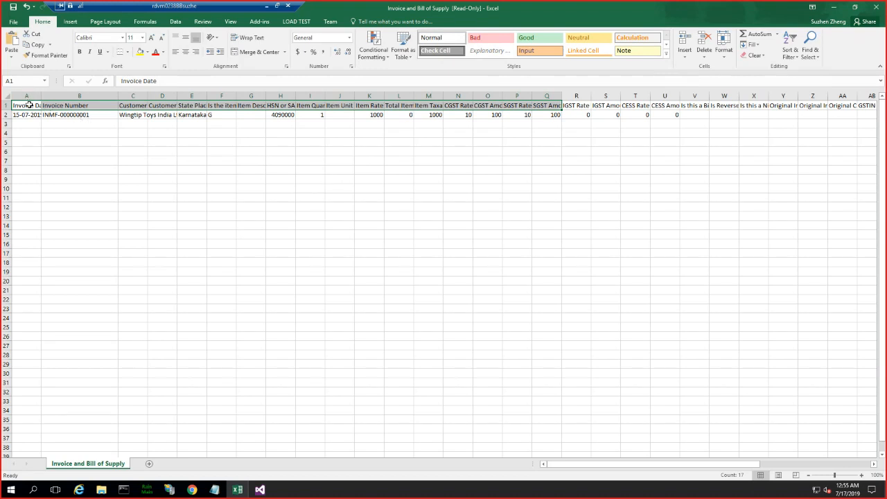
left_click(69, 106)
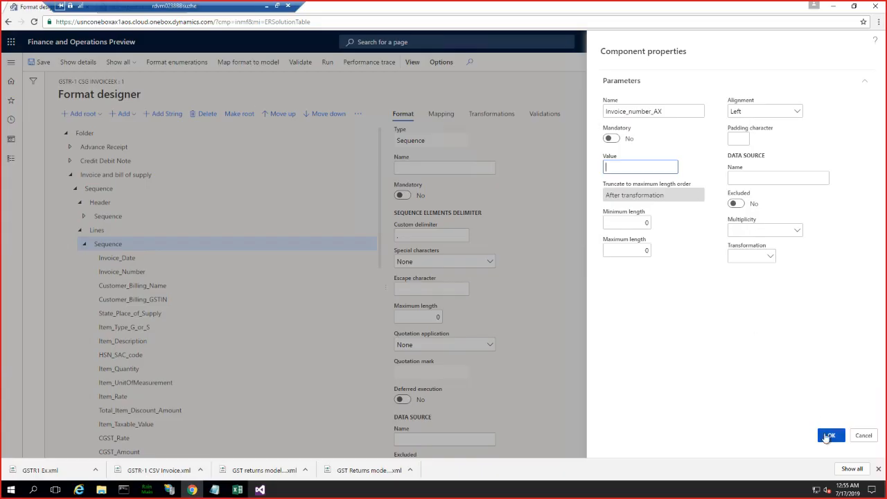
left_click(828, 435)
- Reorder the Invoice_number_AX element in the Lines sequence so that it directly follows Invoice_Number
scroll(253, 293, "down", 10)
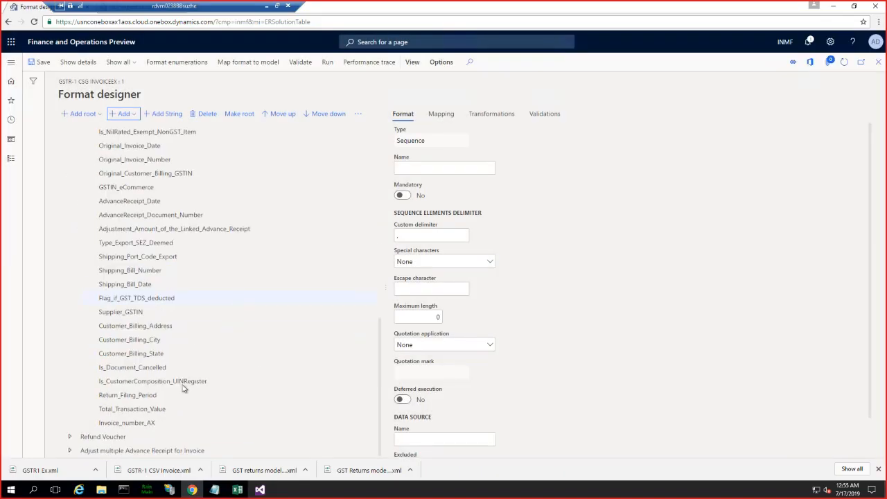
left_click(137, 425)
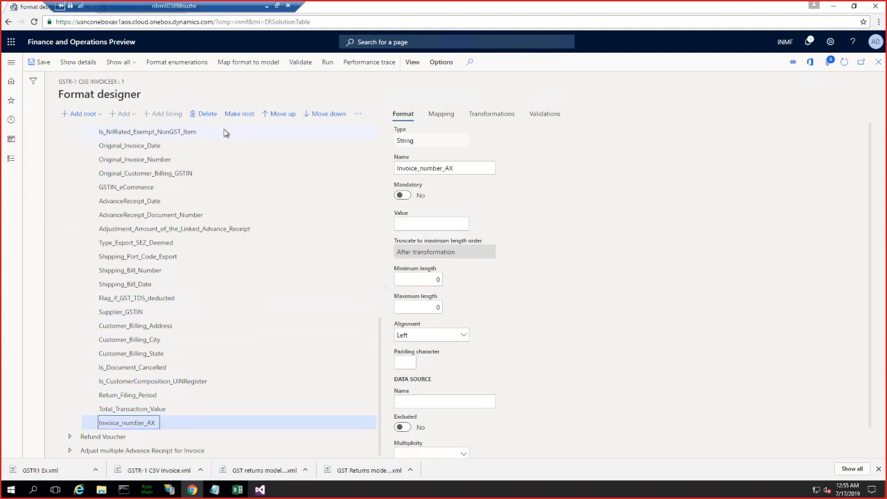
left_click(278, 117)
left_click(278, 118)
left_click(278, 117)
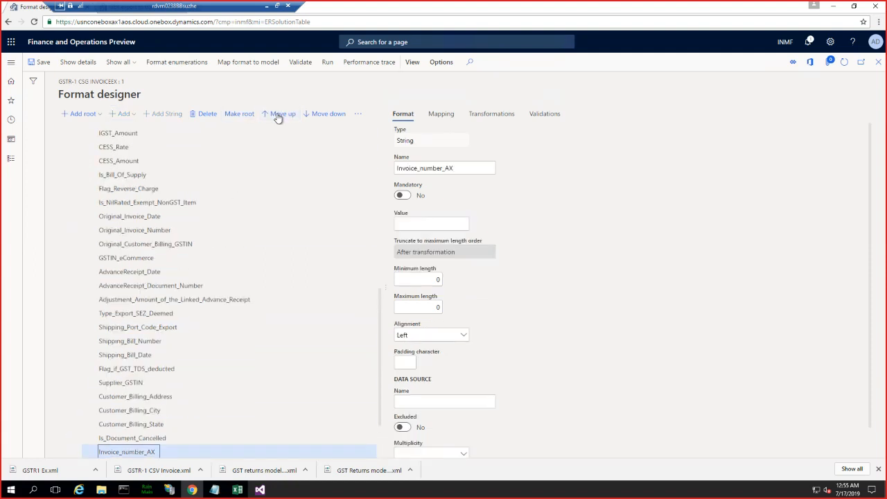
left_click(277, 117)
left_click(278, 118)
left_click(278, 117)
left_click(278, 117)
left_click(278, 117)
left_click(278, 117)
left_click(278, 118)
left_click(278, 117)
left_click(278, 117)
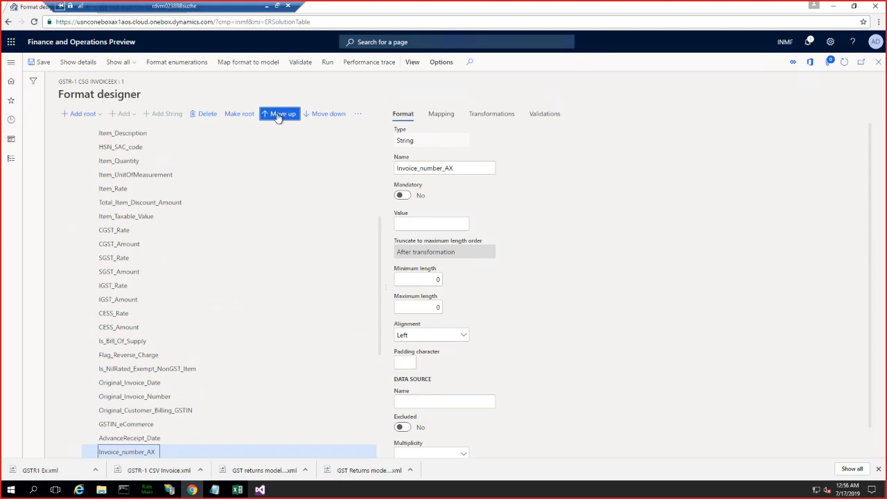
left_click(278, 117)
left_click(277, 117)
left_click(278, 117)
left_click(278, 117)
left_click(278, 117)
left_click(278, 117)
left_click(278, 117)
left_click(278, 117)
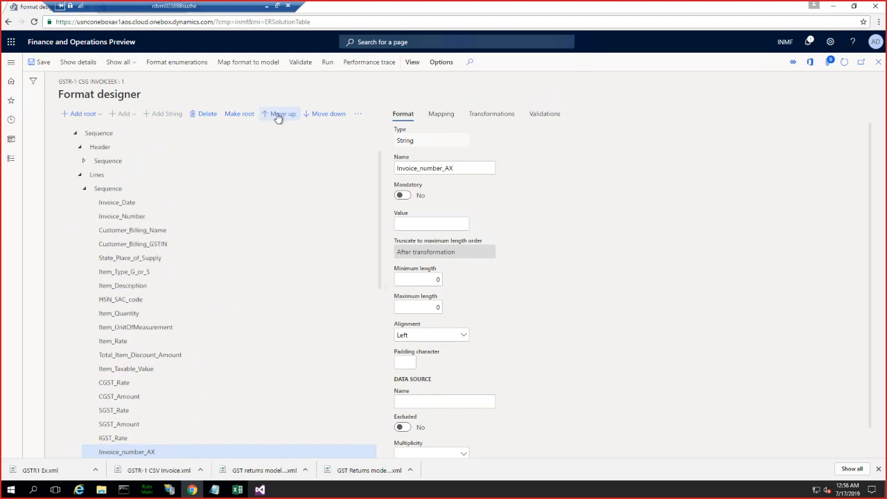
left_click(278, 117)
left_click(277, 117)
double_click(278, 118)
double_click(278, 118)
left_click(277, 117)
double_click(278, 117)
double_click(278, 117)
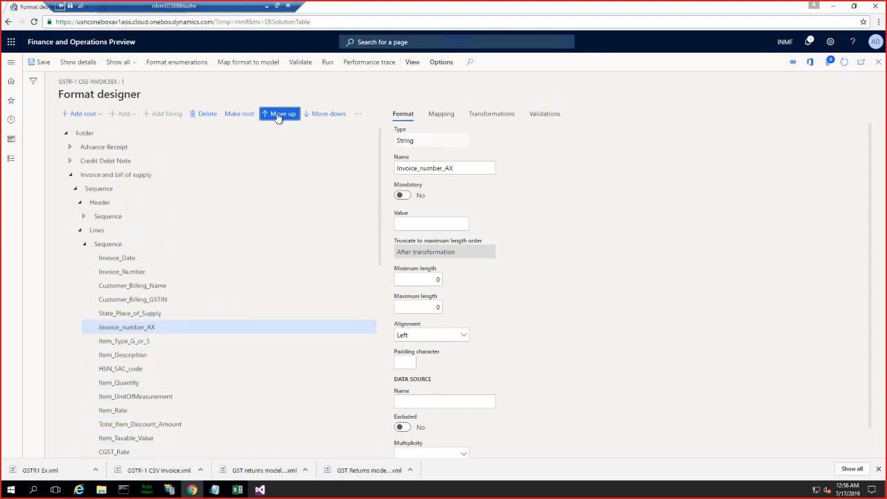
double_click(278, 117)
left_click(278, 117)
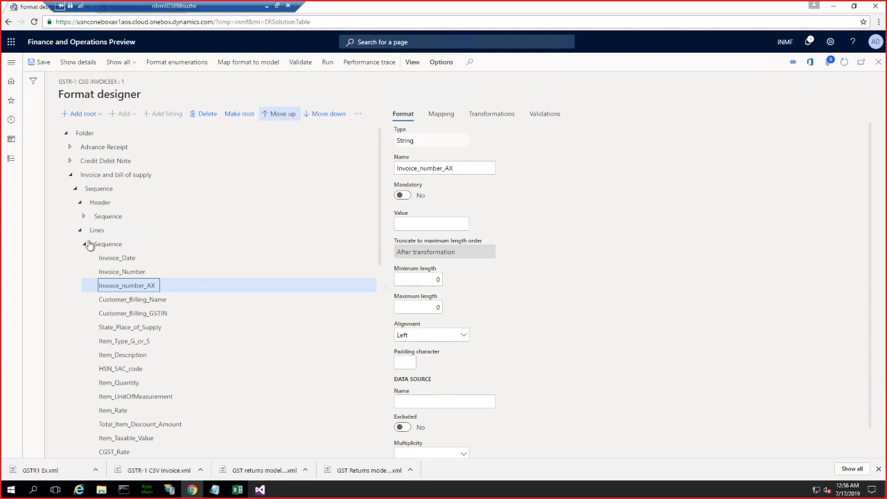
- Set the mapping formula of Invoice_number_AX under Lines to 'Invoice filter'.parmInvoiceid, using the Invoice Id in AX field of the Invoice filter
left_click(120, 271)
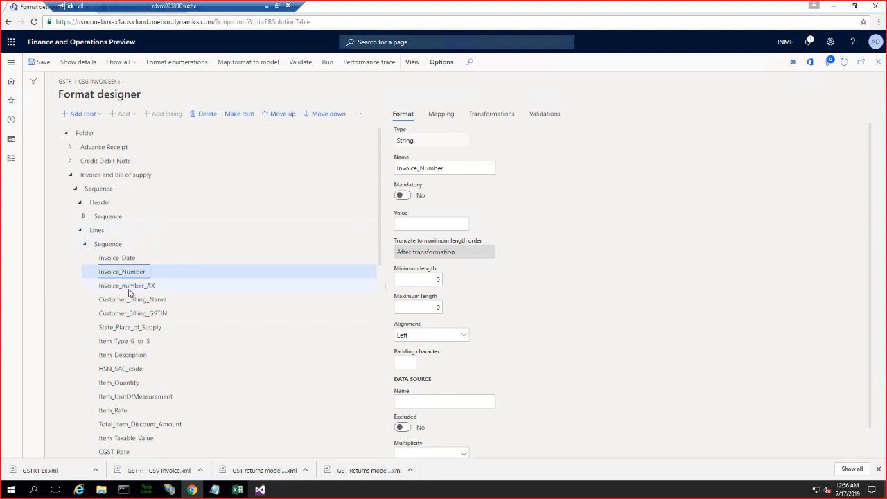
left_click(129, 285)
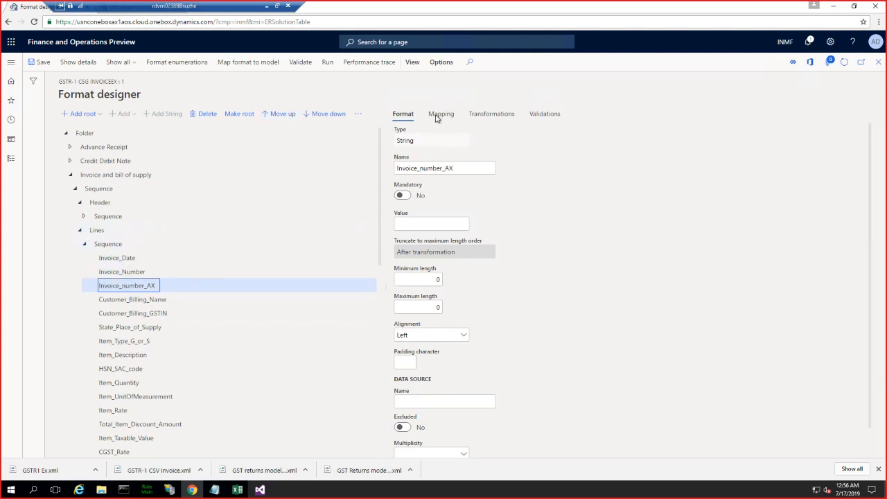
left_click(437, 117)
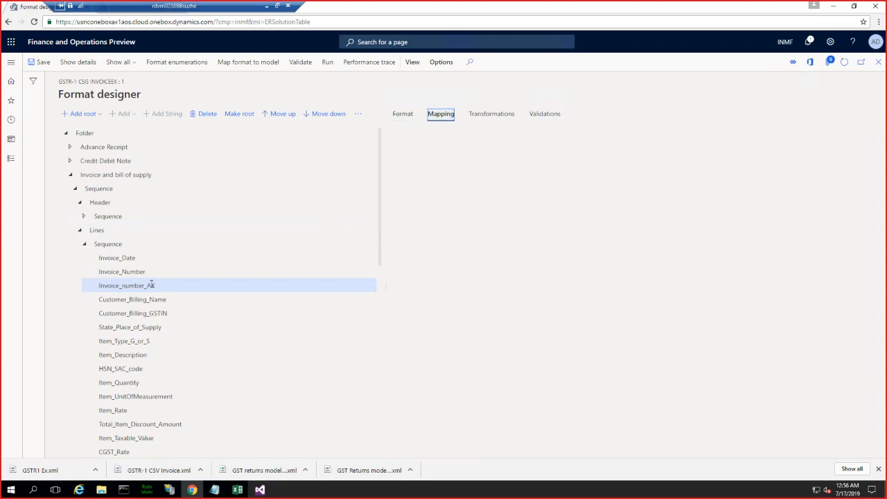
left_click(439, 114)
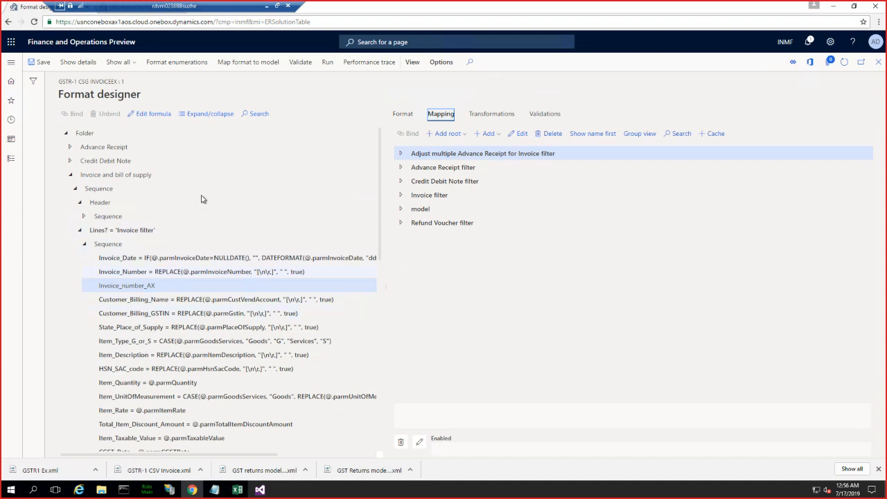
left_click(150, 114)
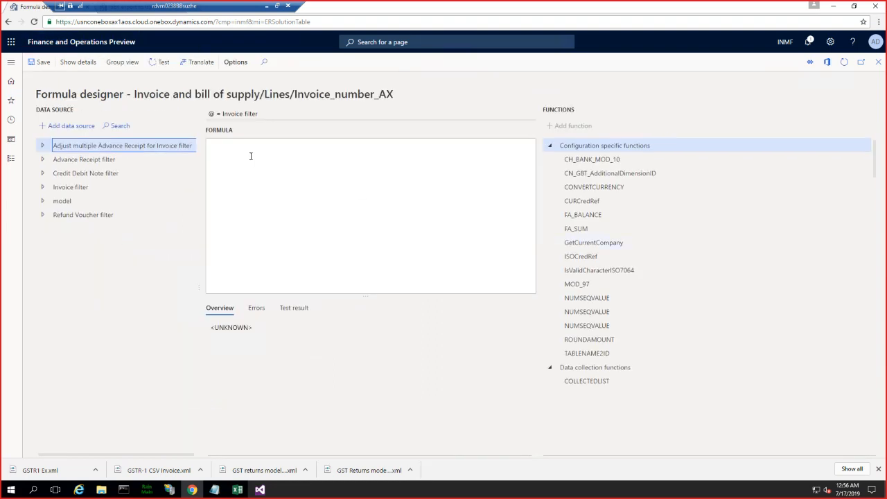
left_click(43, 174)
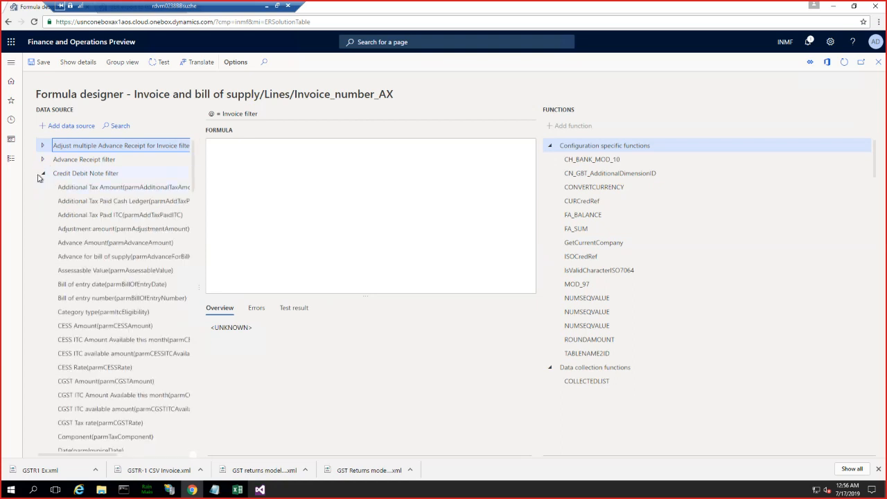
left_click(43, 174)
left_click(43, 187)
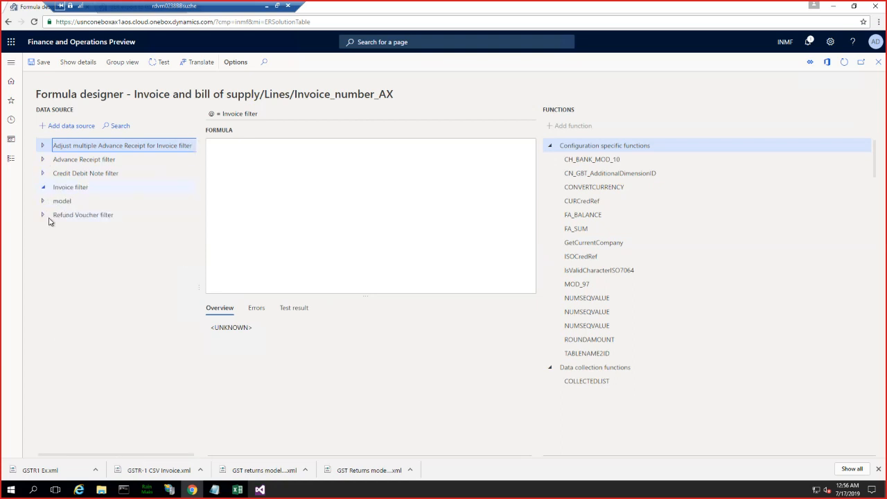
scroll(95, 315, "down", 10)
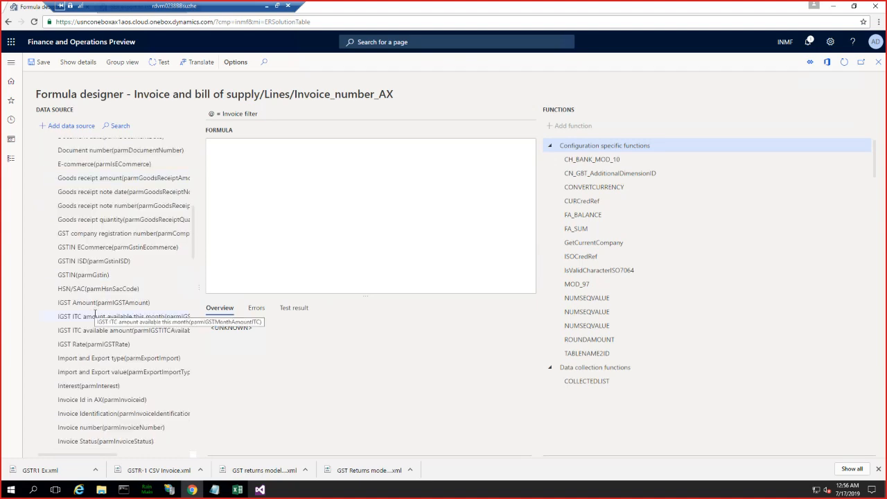
left_click(119, 399)
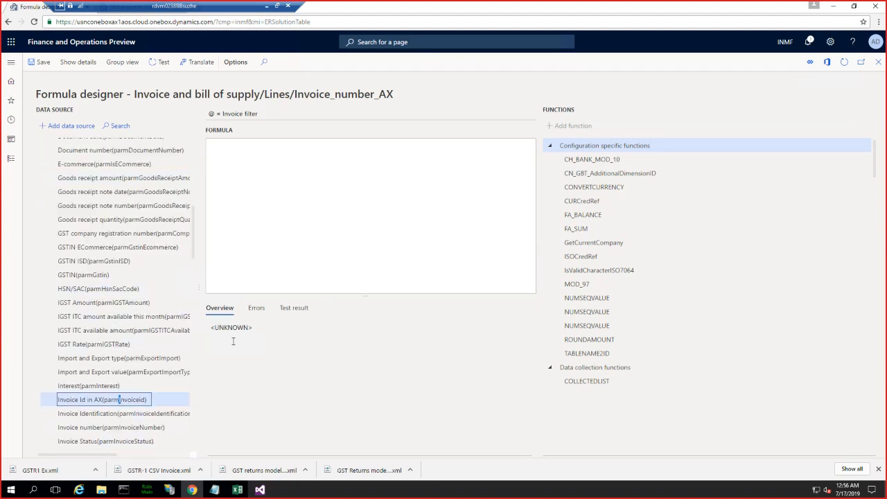
left_click(63, 127)
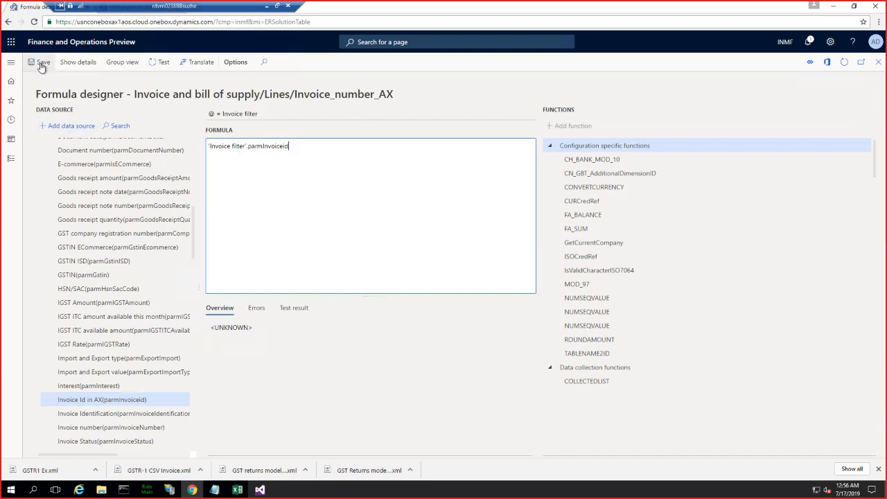
- Check the Invoice_number_AX formula for errors and close the Formula designer
left_click(459, 187)
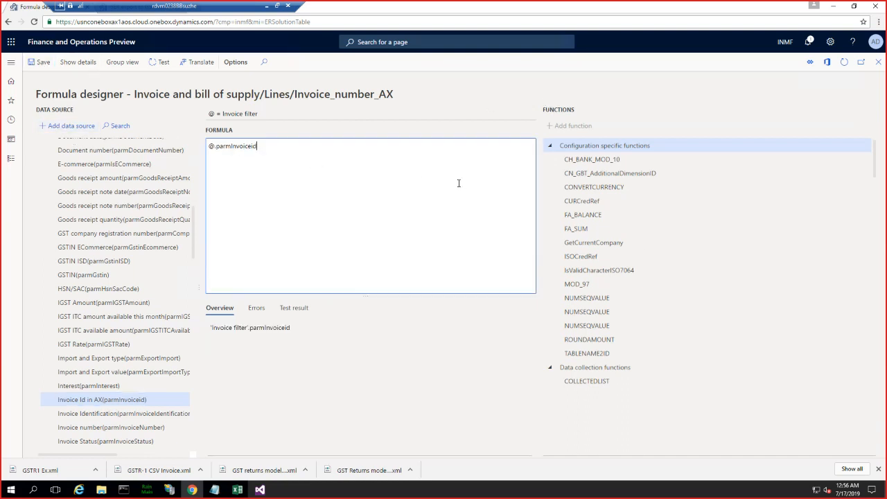
left_click(256, 307)
left_click(396, 220)
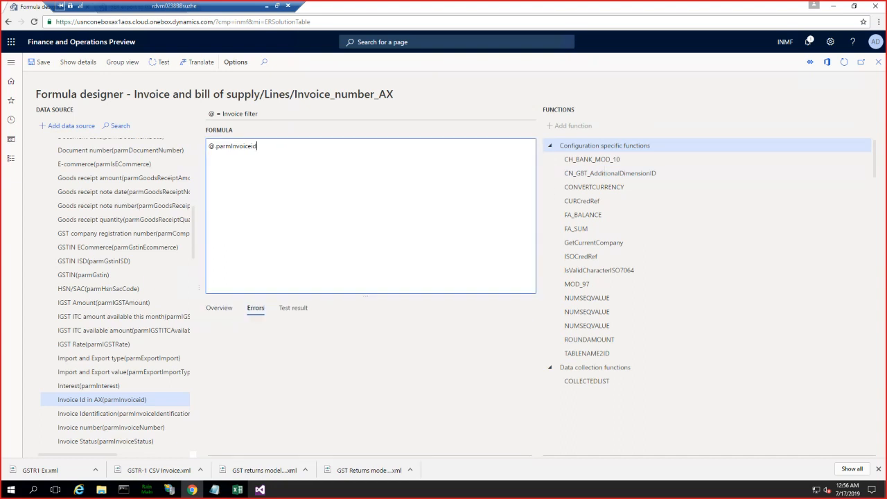
left_click(878, 64)
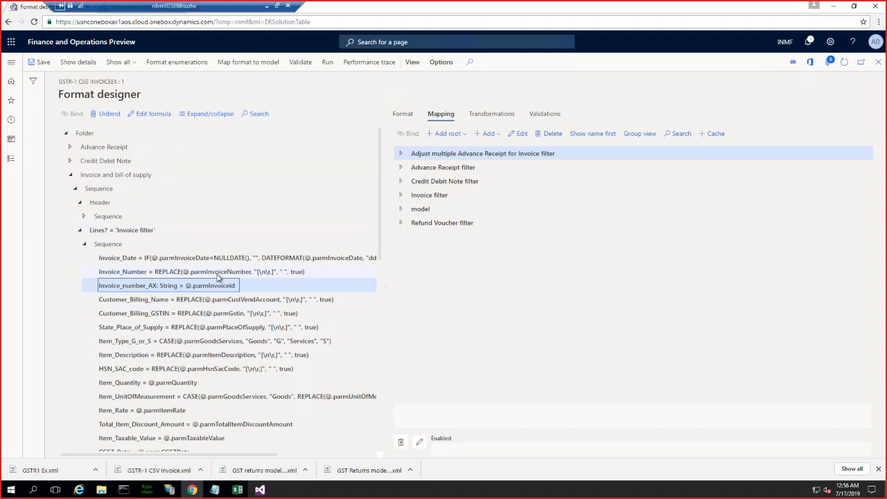
- Compare the mapping formulas and format properties of Invoice_Number and Invoice_number_AX in the Lines sequence
left_click(219, 272)
left_click(201, 285)
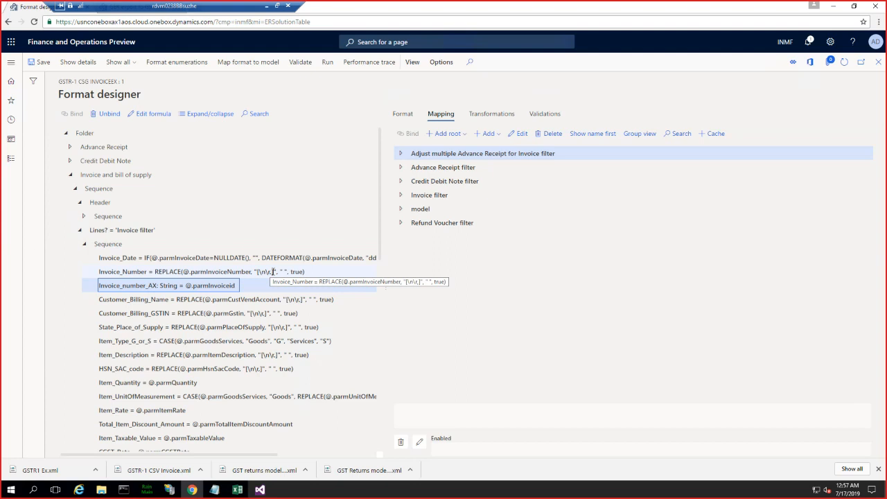
left_click(259, 272)
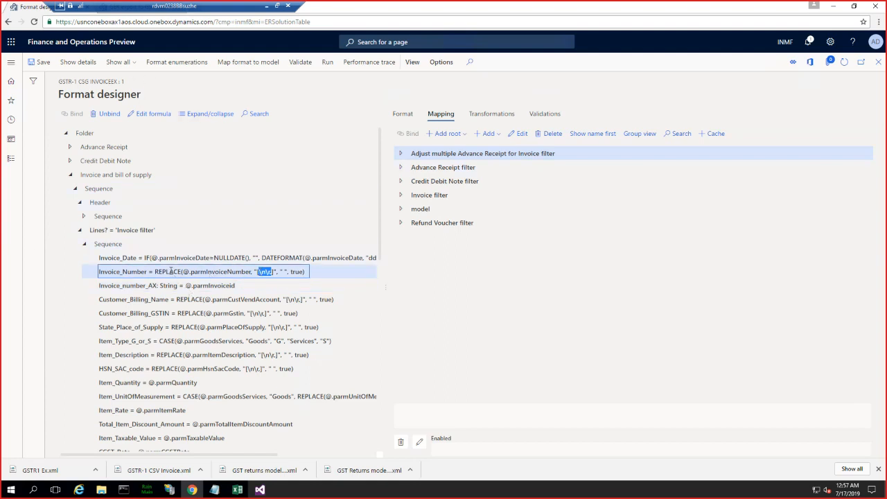
left_click(402, 114)
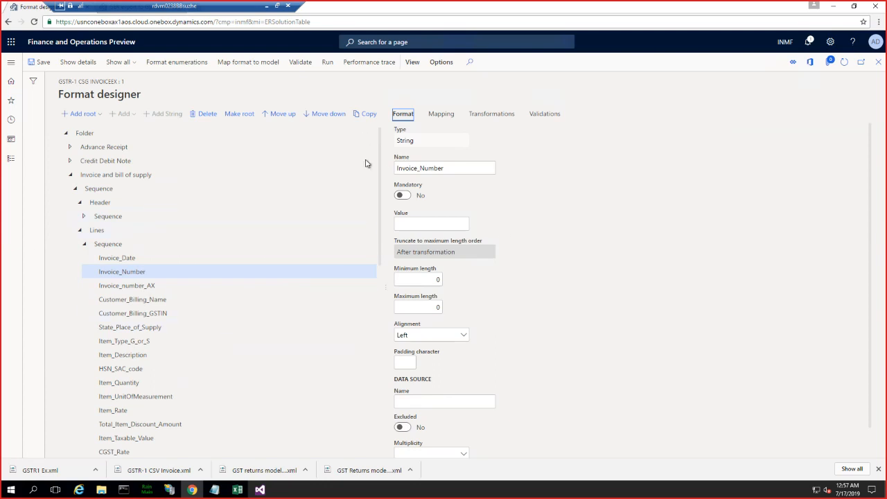
left_click(138, 286)
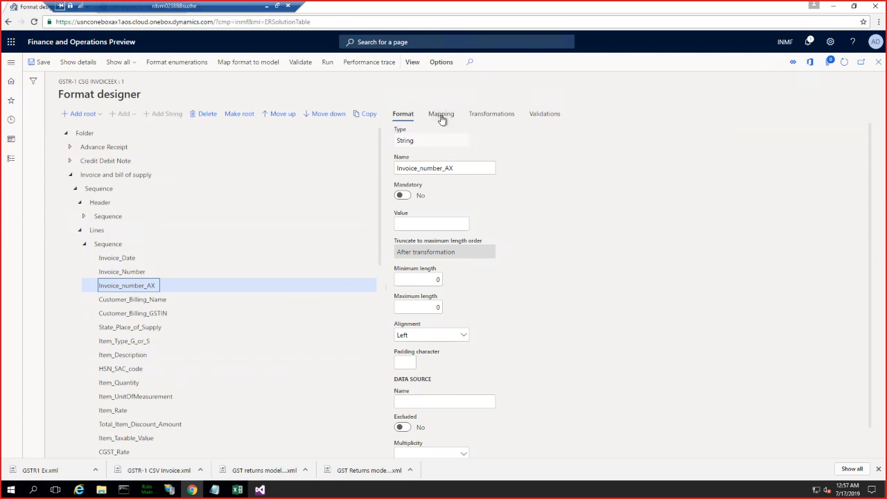
left_click(142, 273)
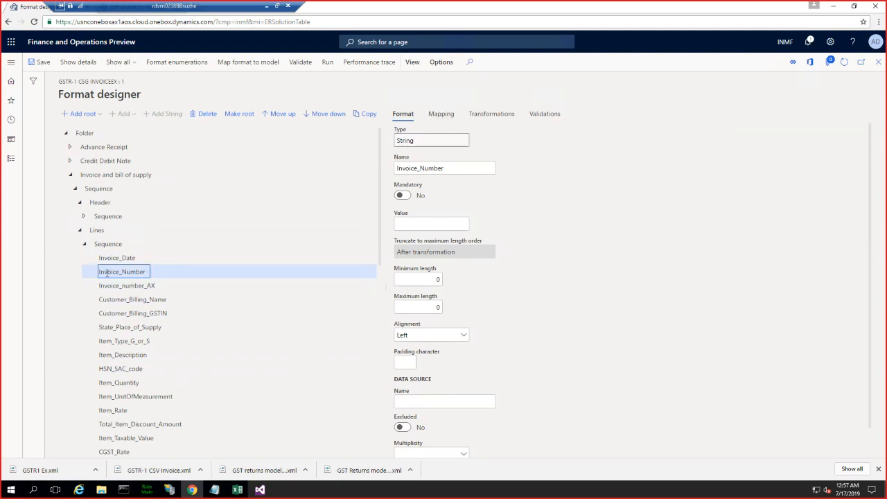
left_click(143, 284)
left_click(441, 115)
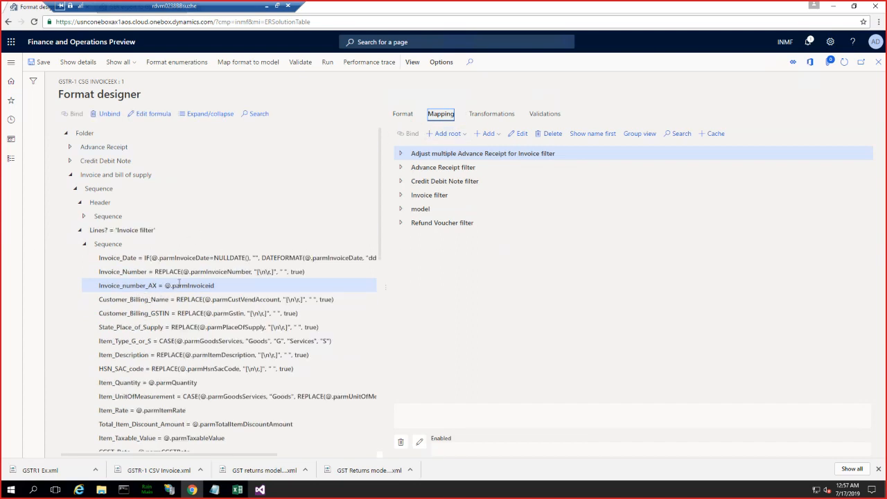
- Save the format, leave the Format designer and complete the draft version 14.28.1 of GSTR-1 CSG invoiceEx, keeping the description "Initial version"
left_click(38, 62)
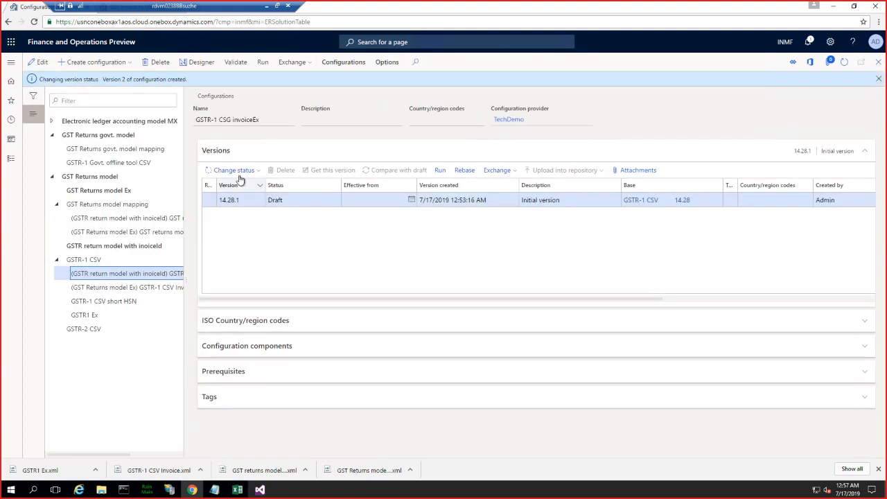
left_click(236, 171)
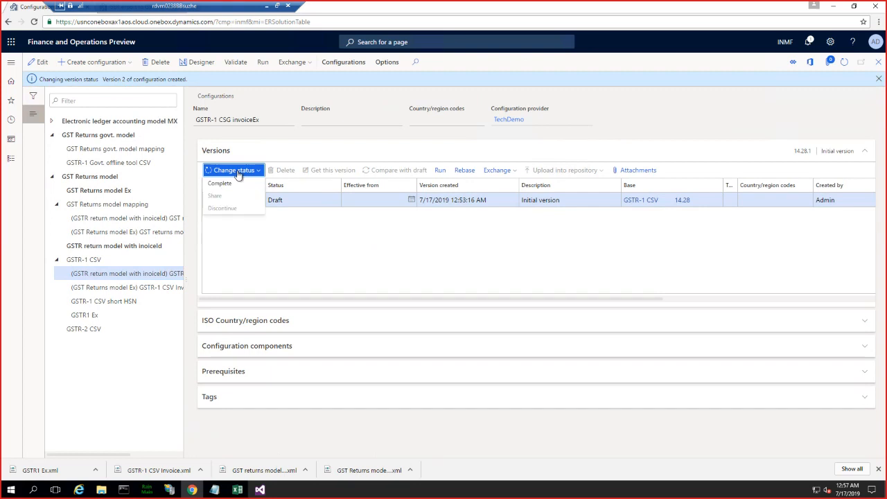
left_click(229, 184)
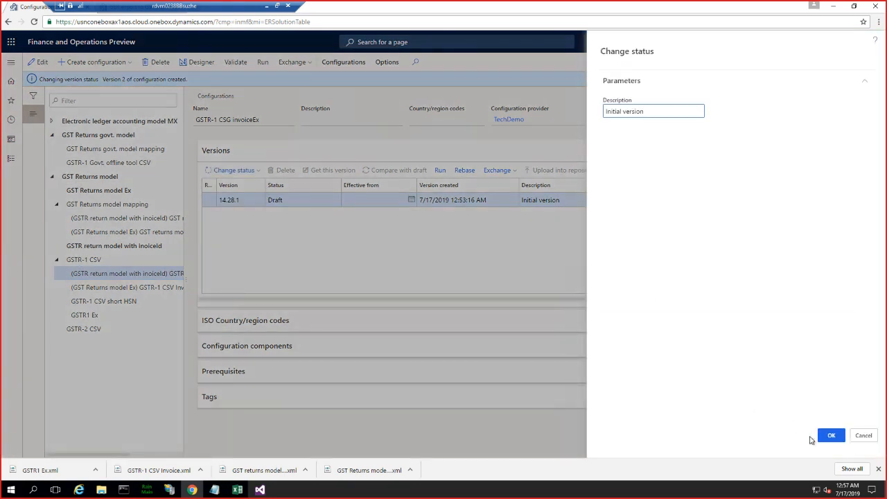
left_click(830, 435)
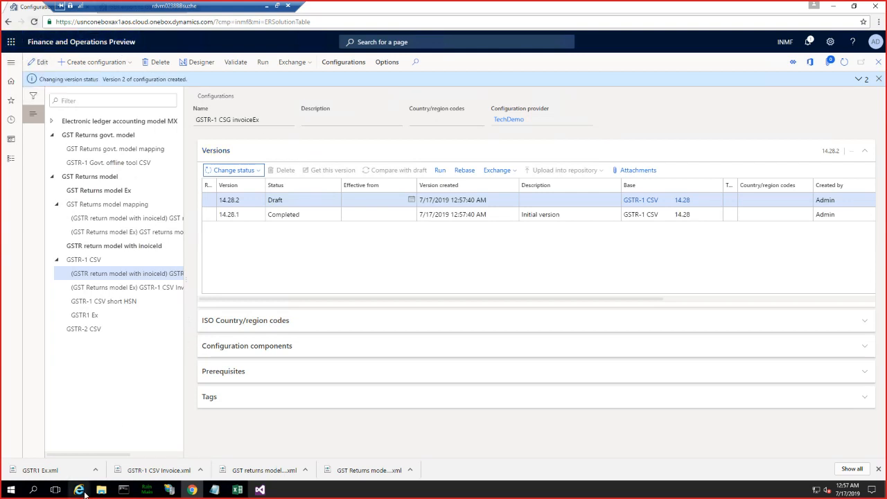
- Switch to Internet Explorer and examine the invoice number of the posted free text invoice in the posted tax component row transactions
mouse_move(80, 490)
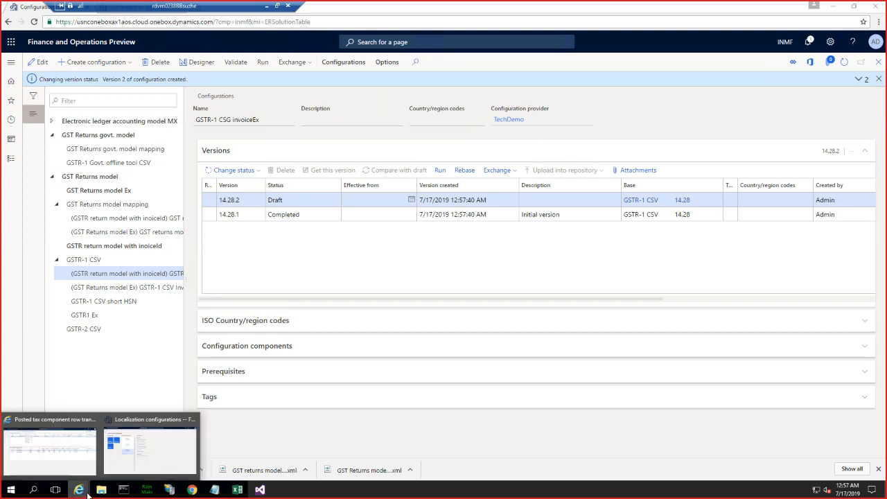
left_click(59, 450)
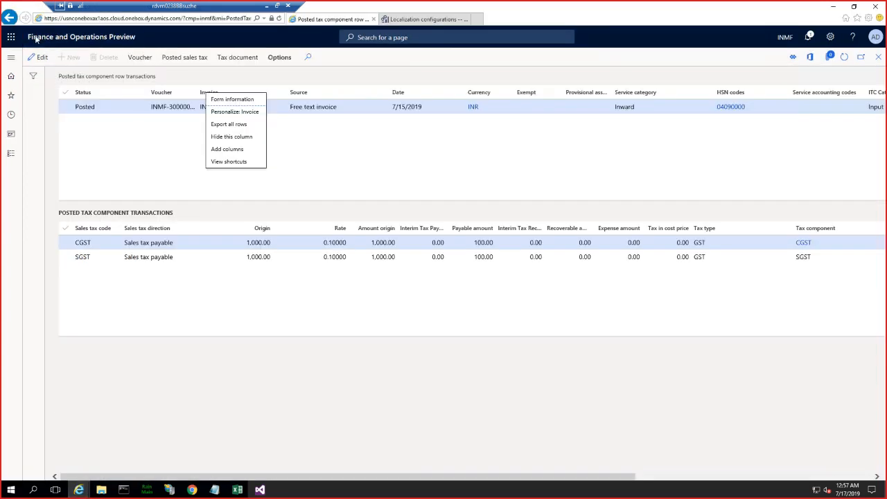
left_click(12, 61)
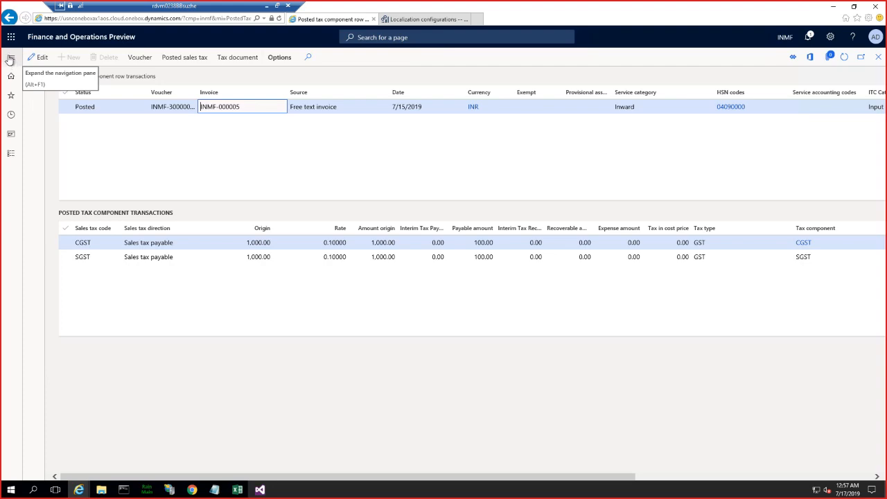
left_click(11, 61)
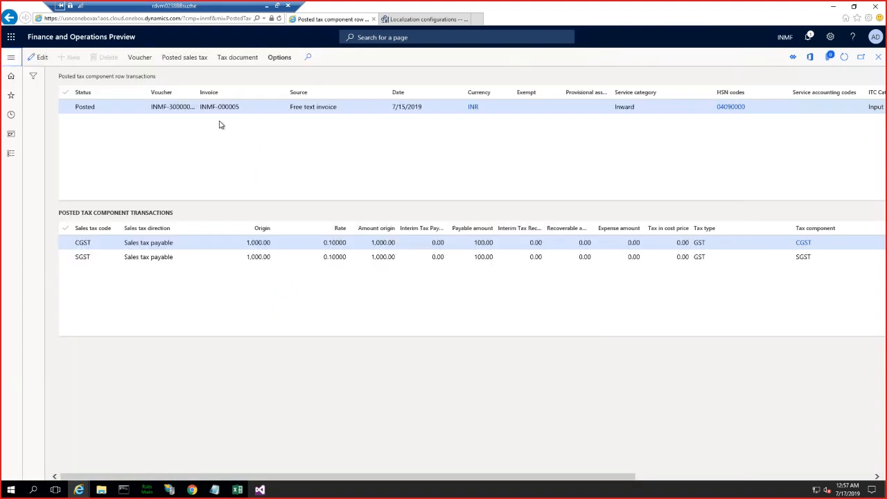
left_click(782, 396)
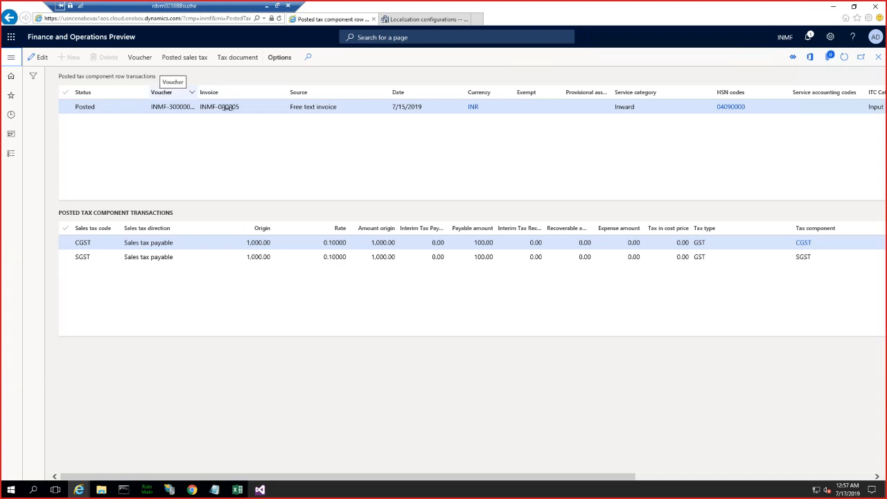
left_click(259, 106)
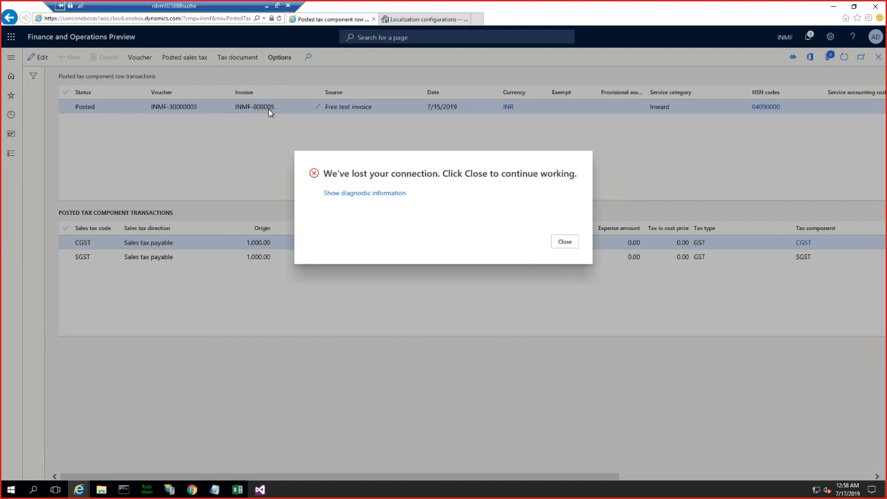
- Examine the Invoice Number value in the Invoice and Bill of Supply workbook in Excel, return to Internet Explorer and cancel the inquiry
left_click(236, 490)
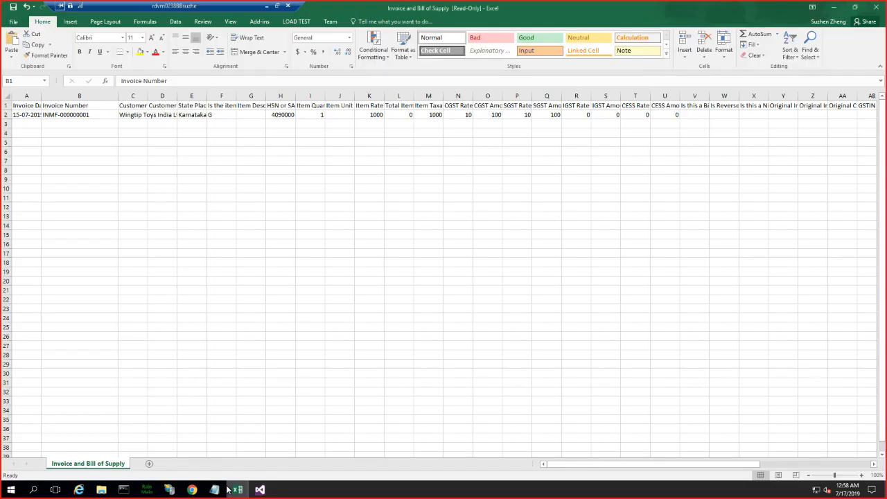
left_click(75, 115)
key("alt+Tab")
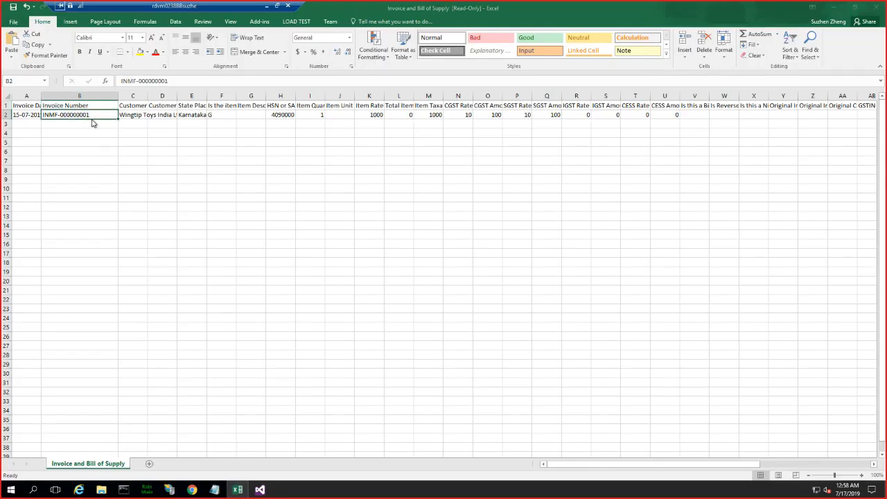
left_click(566, 247)
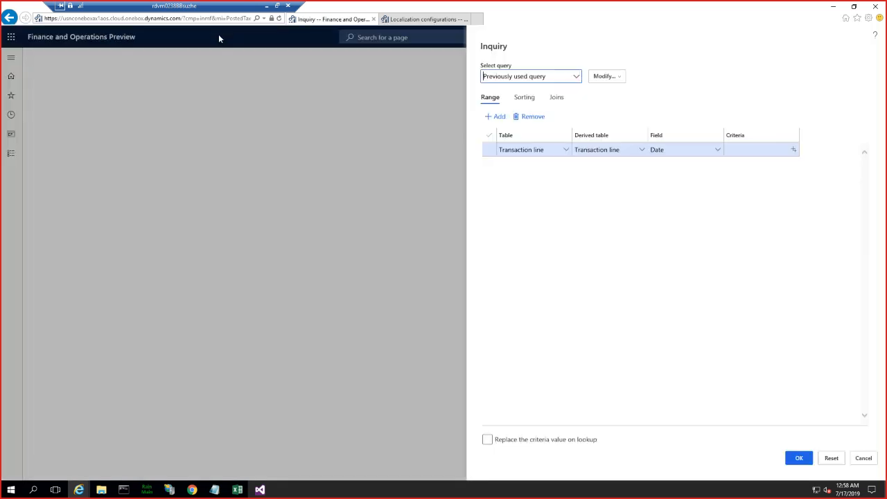
left_click(871, 461)
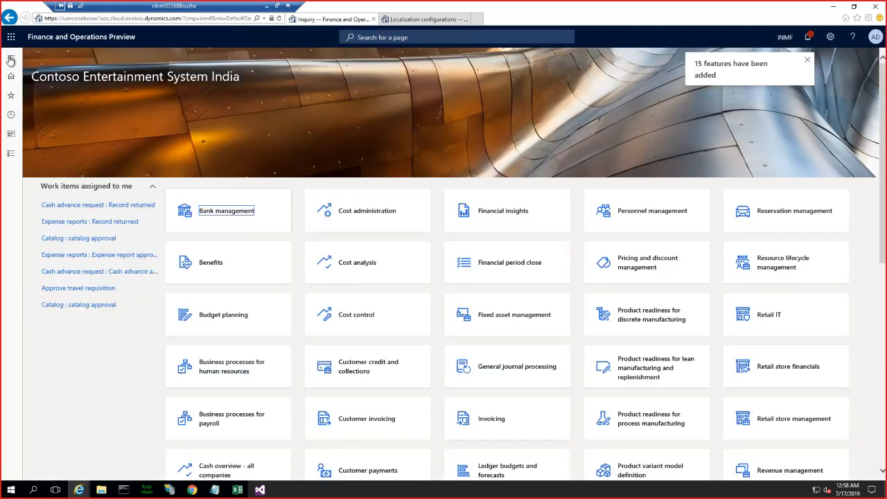
- Open the Tax setup page of the Tax module and display the report configurations of the GST setup
left_click(12, 63)
scroll(66, 184, "down", 5)
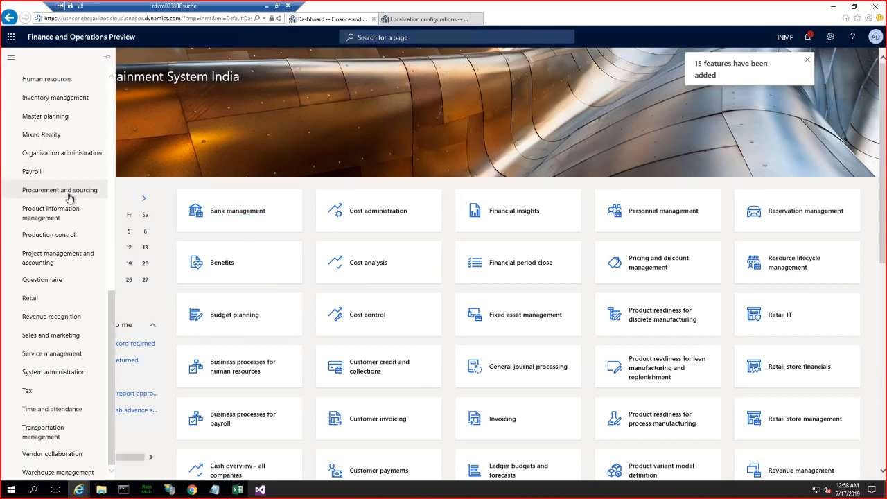
left_click(28, 394)
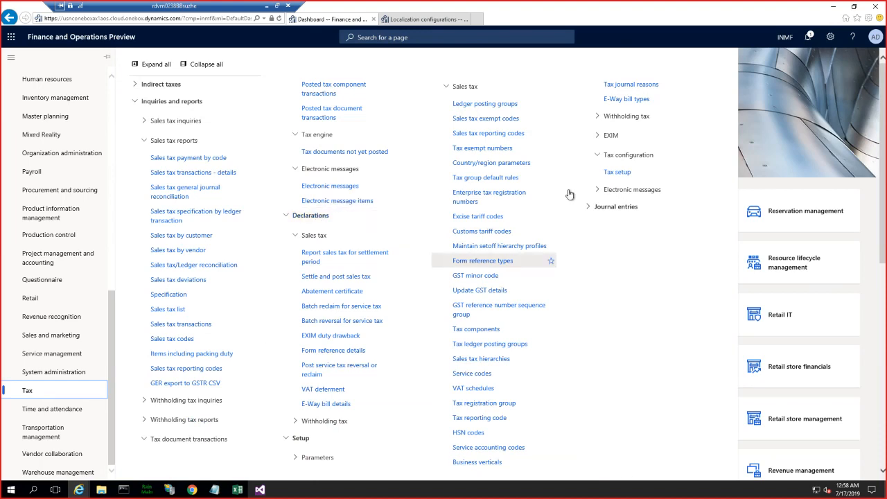
left_click(616, 172)
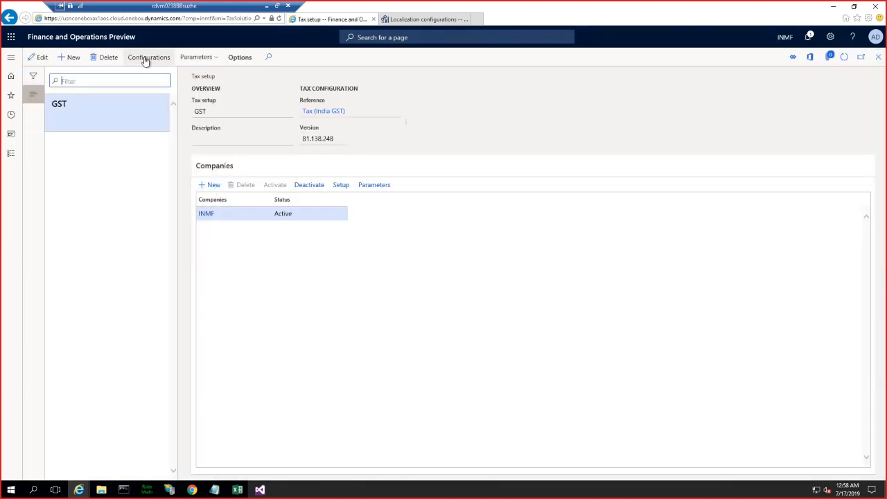
left_click(145, 60)
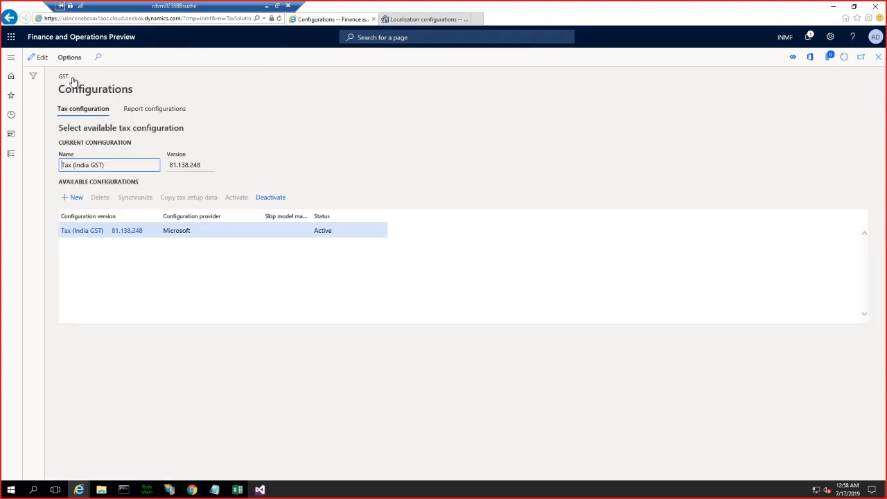
left_click(154, 108)
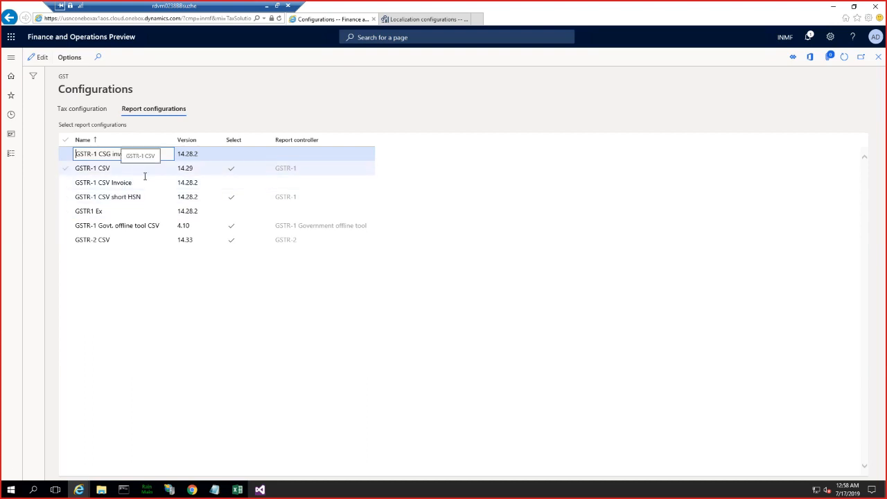
- Enable the GSTR-1 CSG invoiceEx report configuration with GSTR-1 as its report controller and save the change
left_click(131, 153)
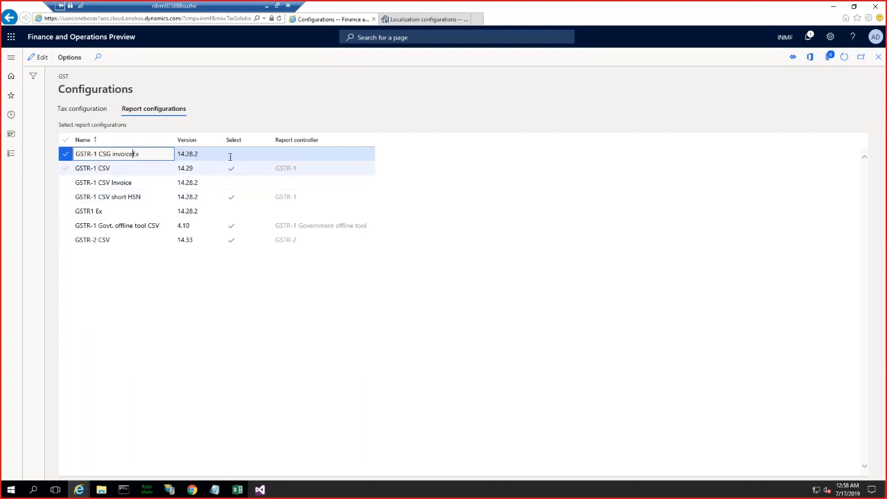
left_click(39, 57)
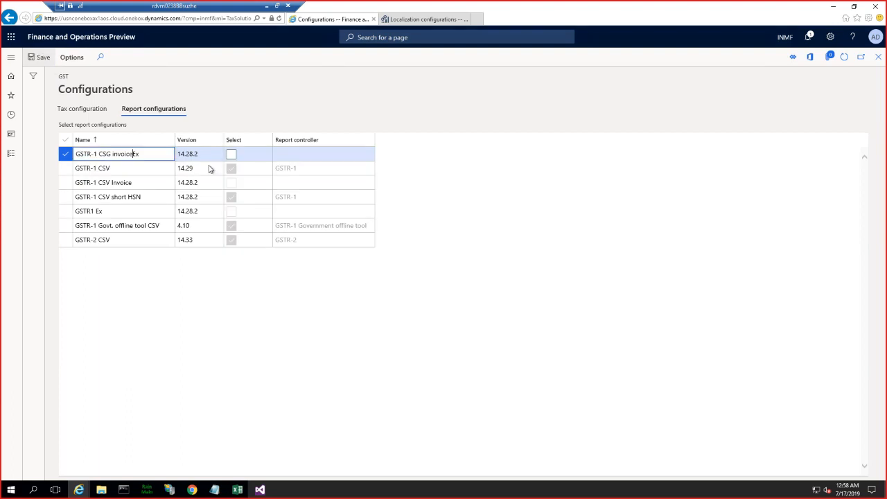
left_click(232, 156)
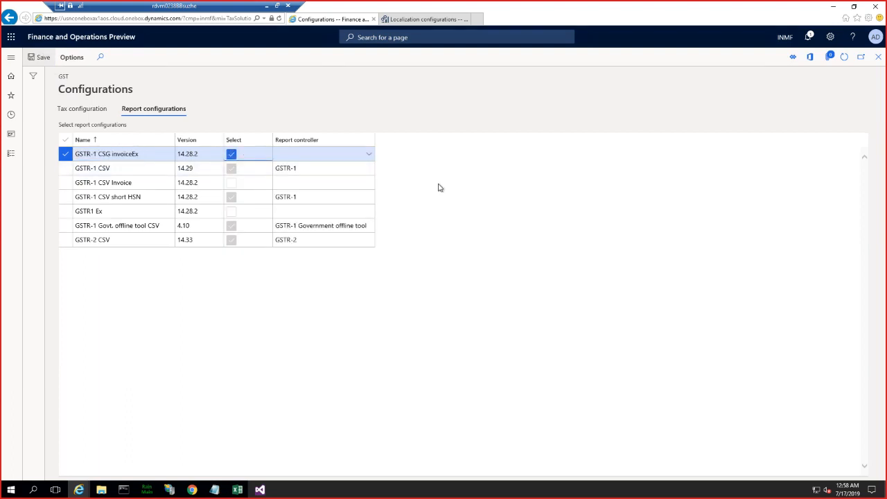
left_click(303, 154)
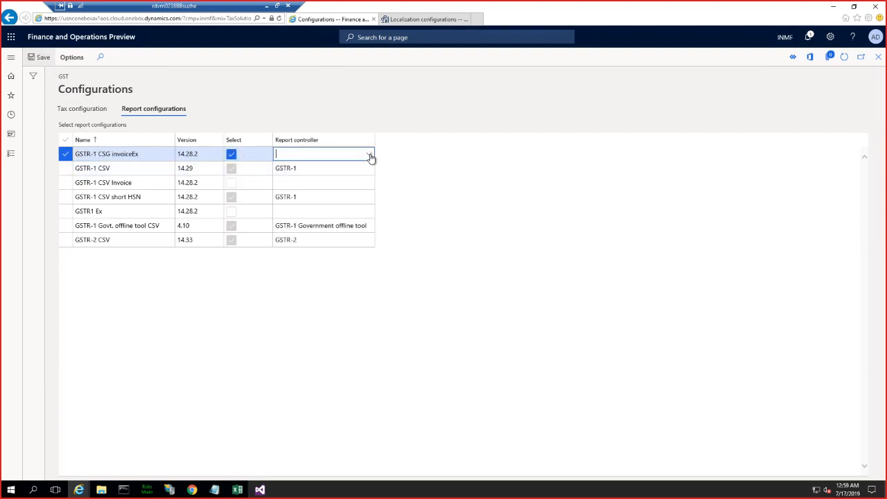
left_click(369, 155)
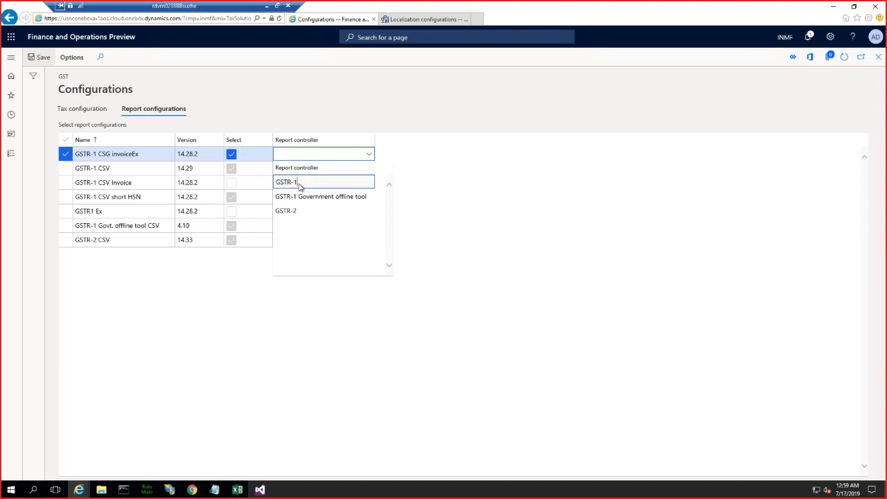
left_click(300, 183)
left_click(41, 59)
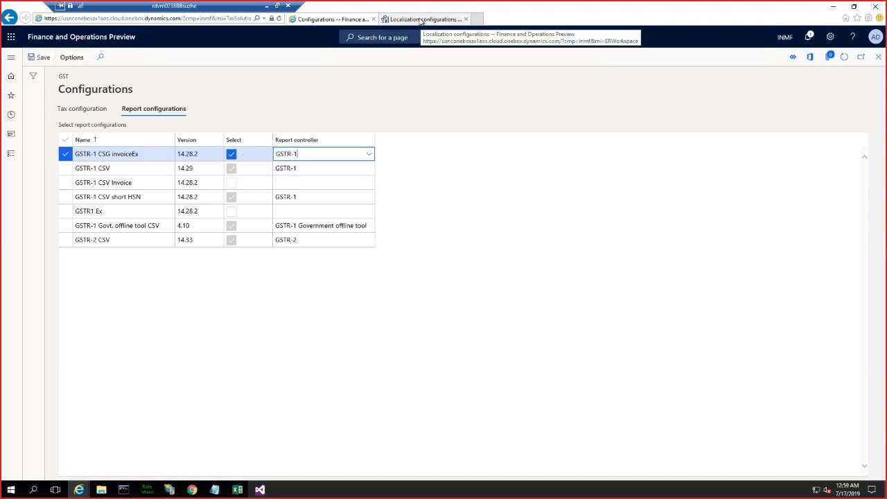
- Open the GER export to GSTR CSV report from the sales tax reports of the Tax module
left_click(13, 58)
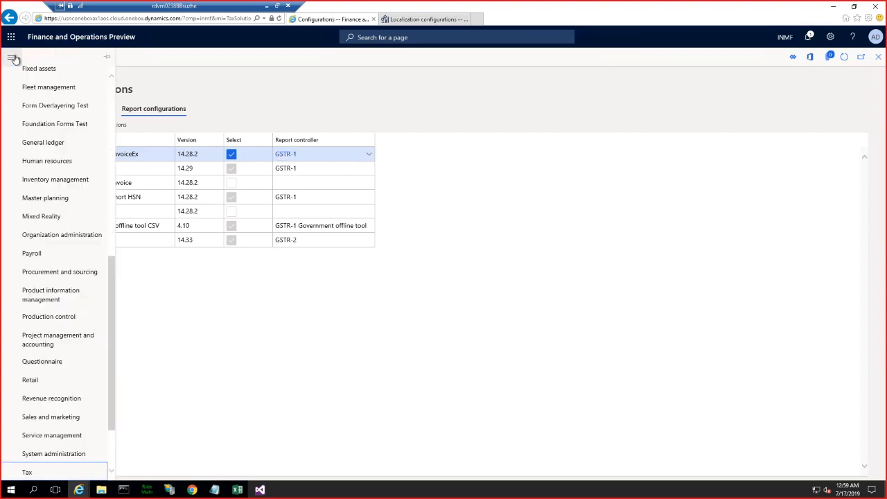
scroll(52, 416, "down", 2)
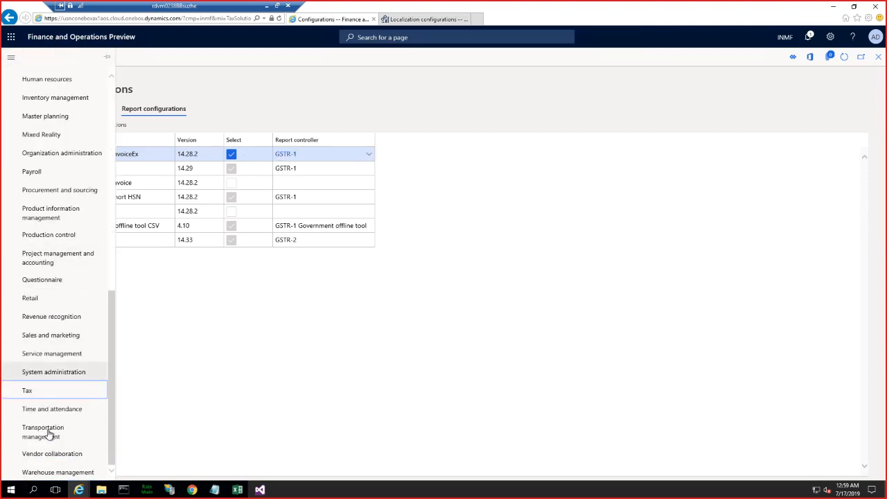
left_click(29, 391)
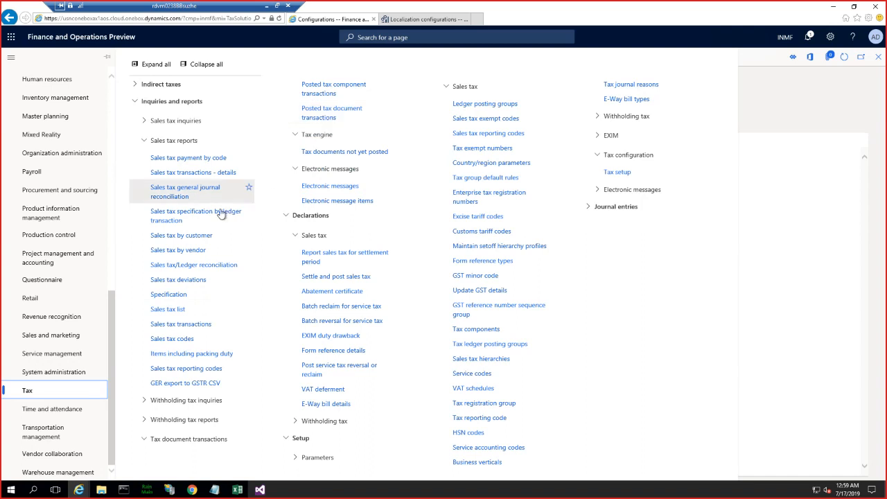
left_click(216, 383)
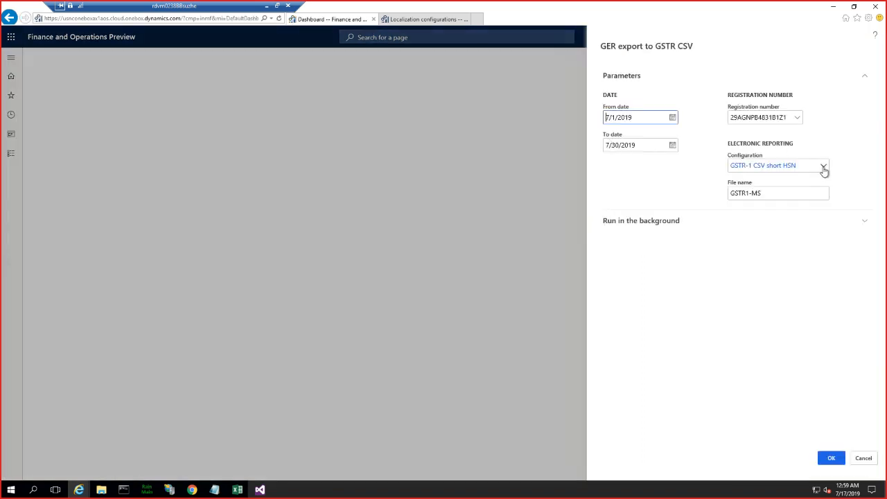
- Generate the report with the GSTR-1 CSG invoiceEx configuration and the file name GSTR1-invoice
left_click(823, 166)
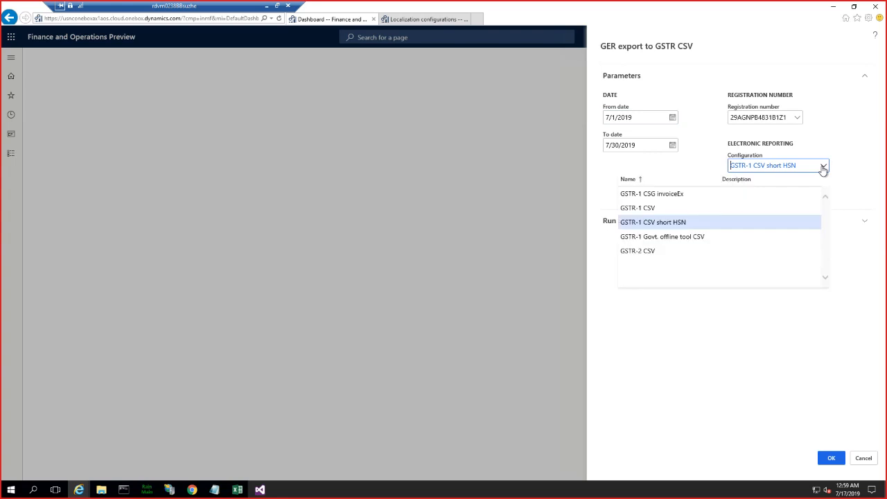
left_click(672, 193)
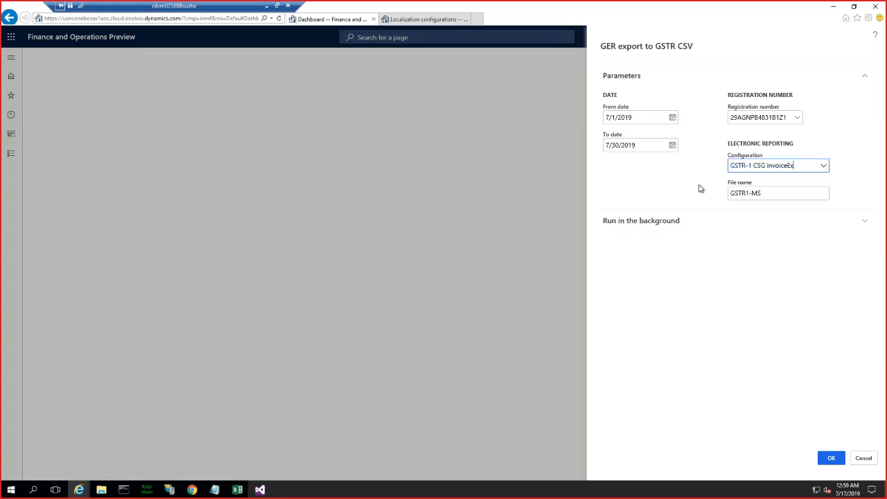
left_click(767, 193)
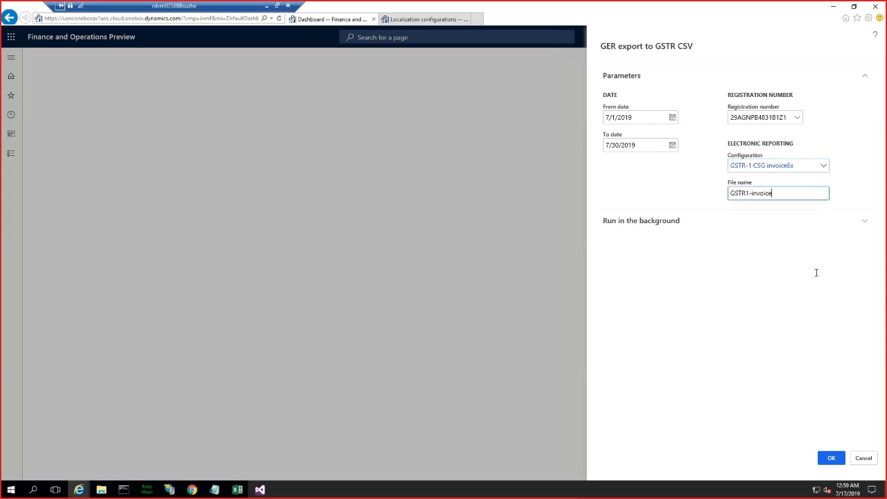
left_click(832, 459)
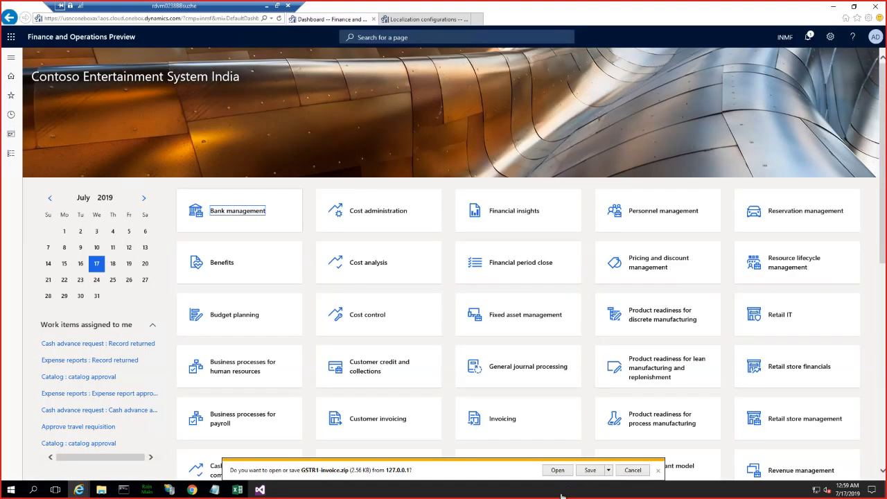
- Save the generated GSTR1-invoice.zip and extract it to the GSTR1-invoice folder in Downloads
left_click(590, 470)
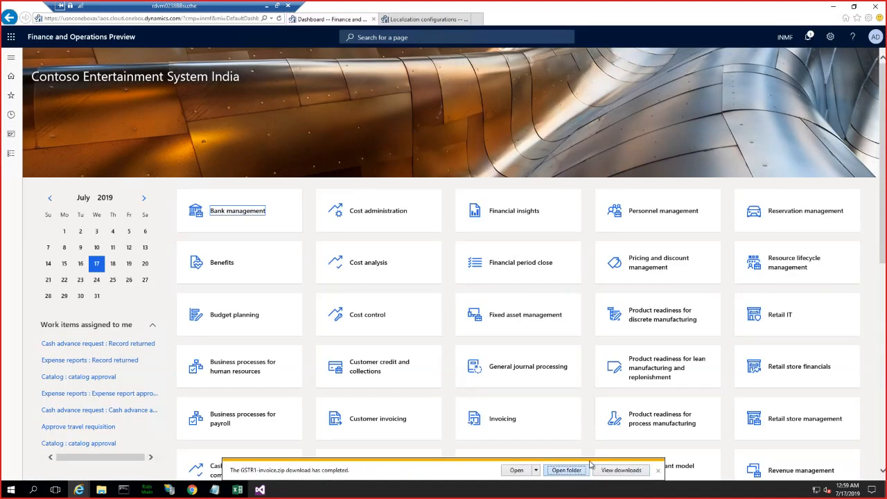
left_click(581, 470)
right_click(300, 276)
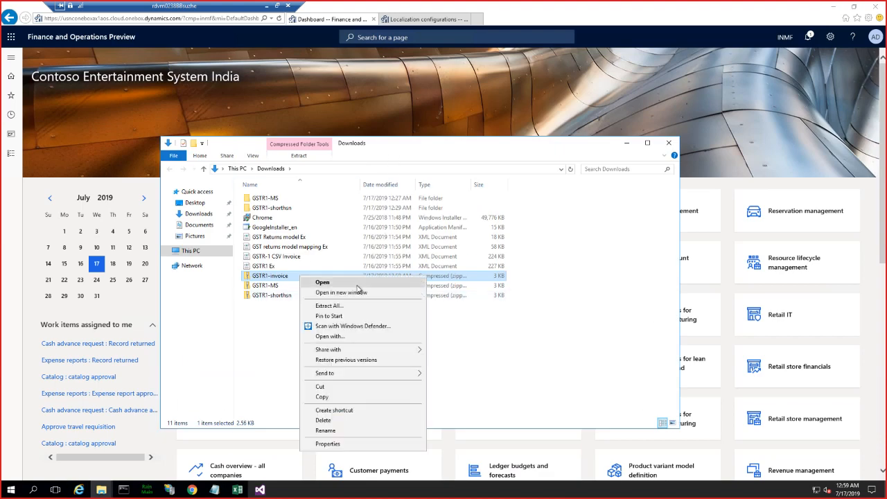
left_click(342, 306)
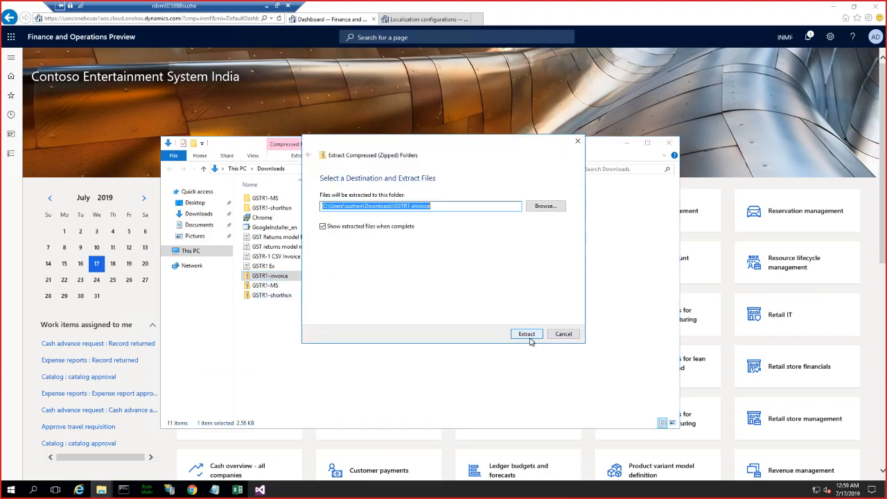
left_click(527, 336)
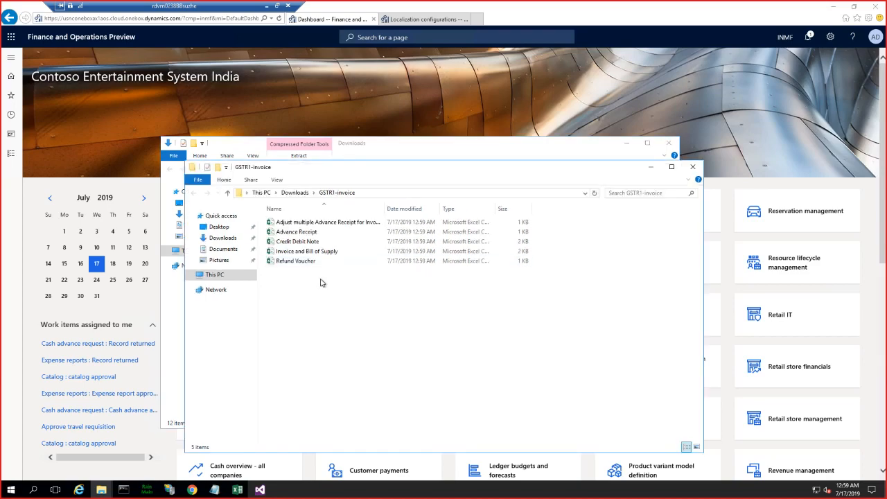
- Close the previously opened Invoice and Bill of Supply workbook in Excel and open the newly extracted file of the same name
double_click(306, 251)
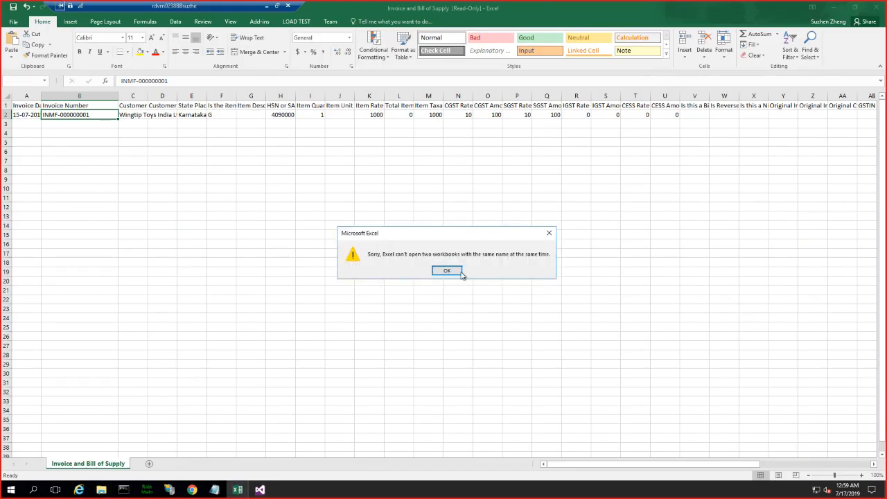
left_click(450, 271)
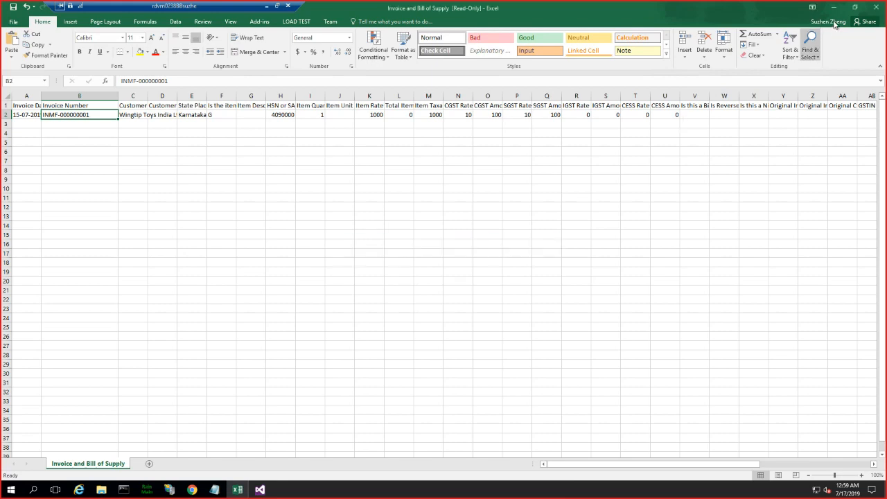
left_click(876, 8)
left_click(447, 255)
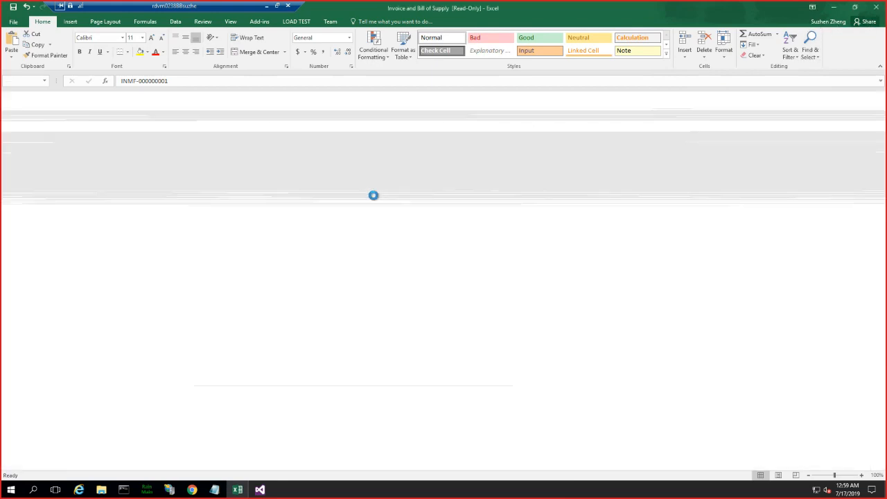
double_click(331, 252)
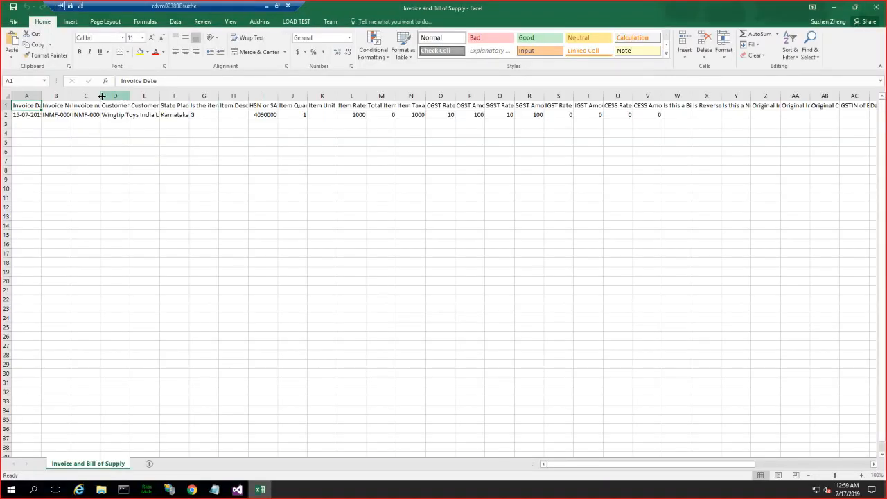
- Widen the Invoice Number and Invoice number of AX columns and compare their header and value cells
left_click_drag(101, 96, 200, 96)
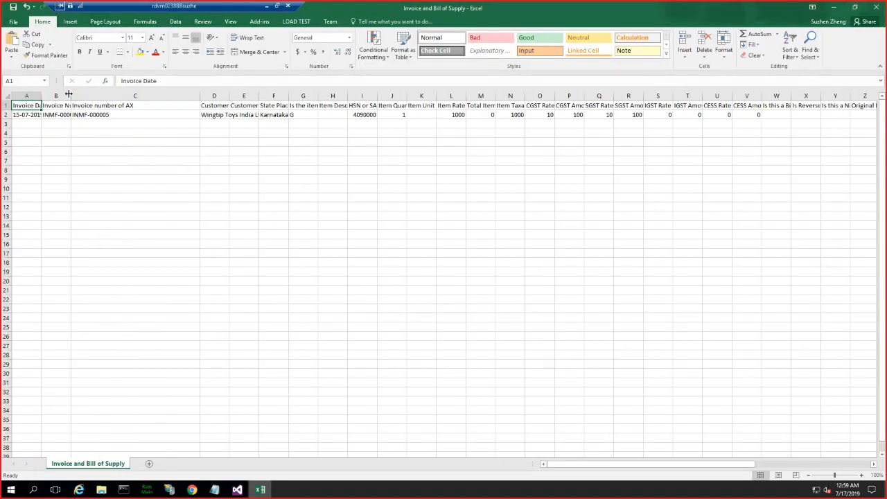
left_click_drag(71, 93, 133, 93)
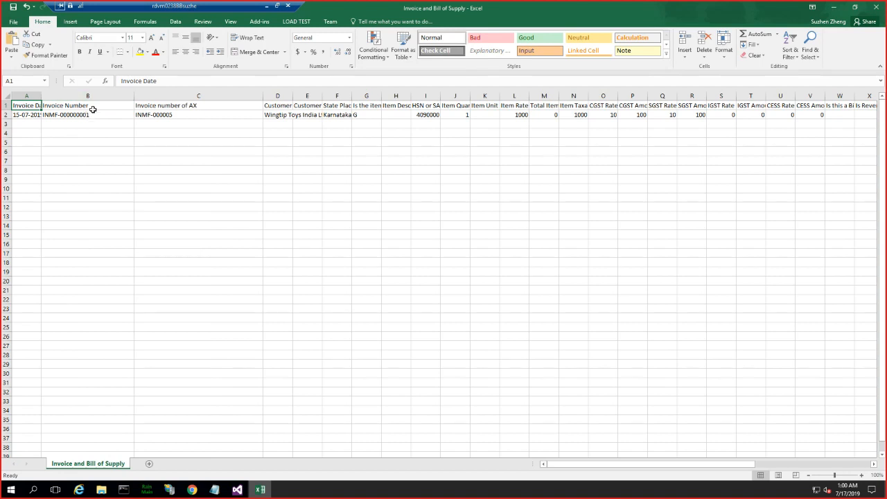
double_click(95, 104)
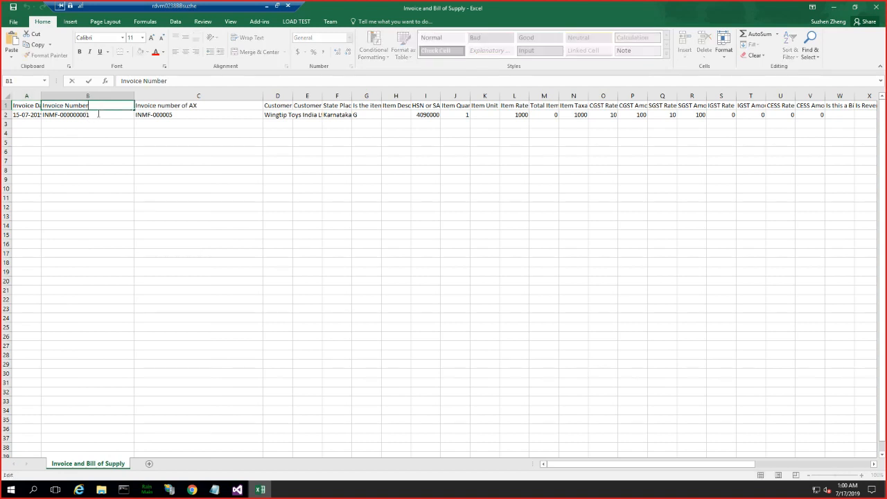
left_click(92, 115)
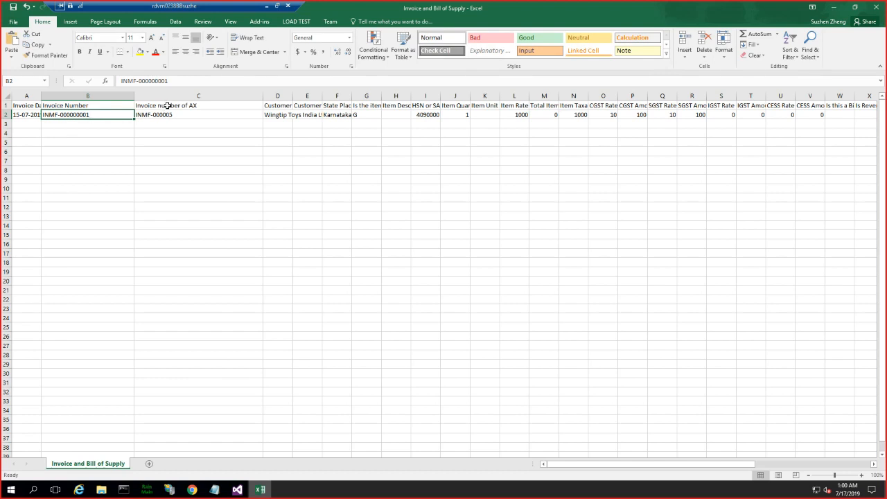
left_click_drag(167, 105, 170, 113)
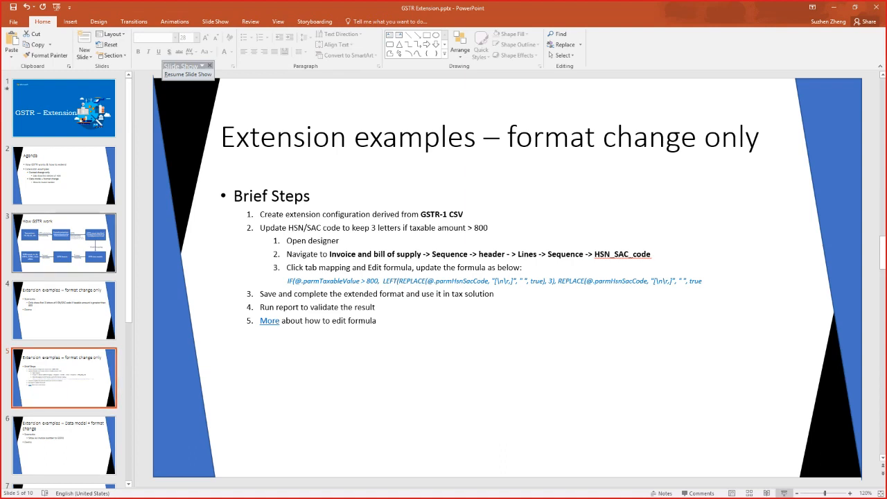
- Switch to the GSTR Extension presentation in PowerPoint and look through the slides following the format change example
scroll(64, 277, "down", 2)
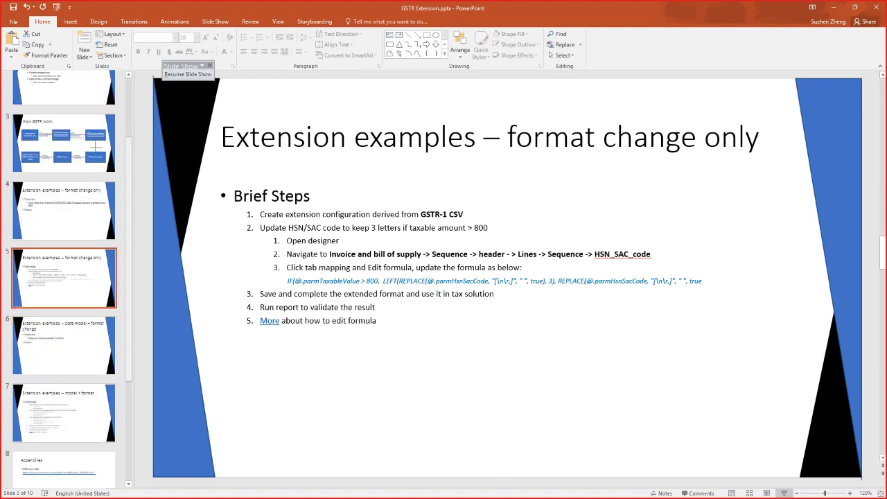